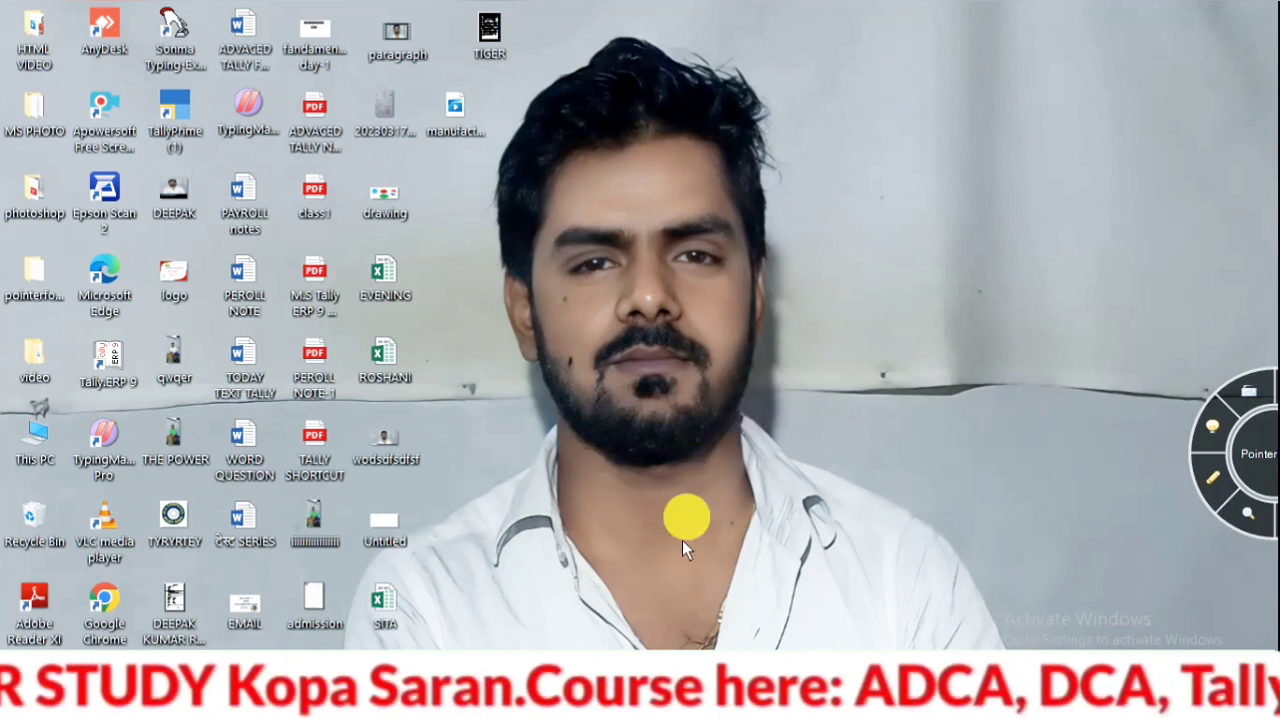
# Switch to Tally.ERP 9 and open the voucher types options in the accounts masters
pyautogui.moveTo(660, 700)
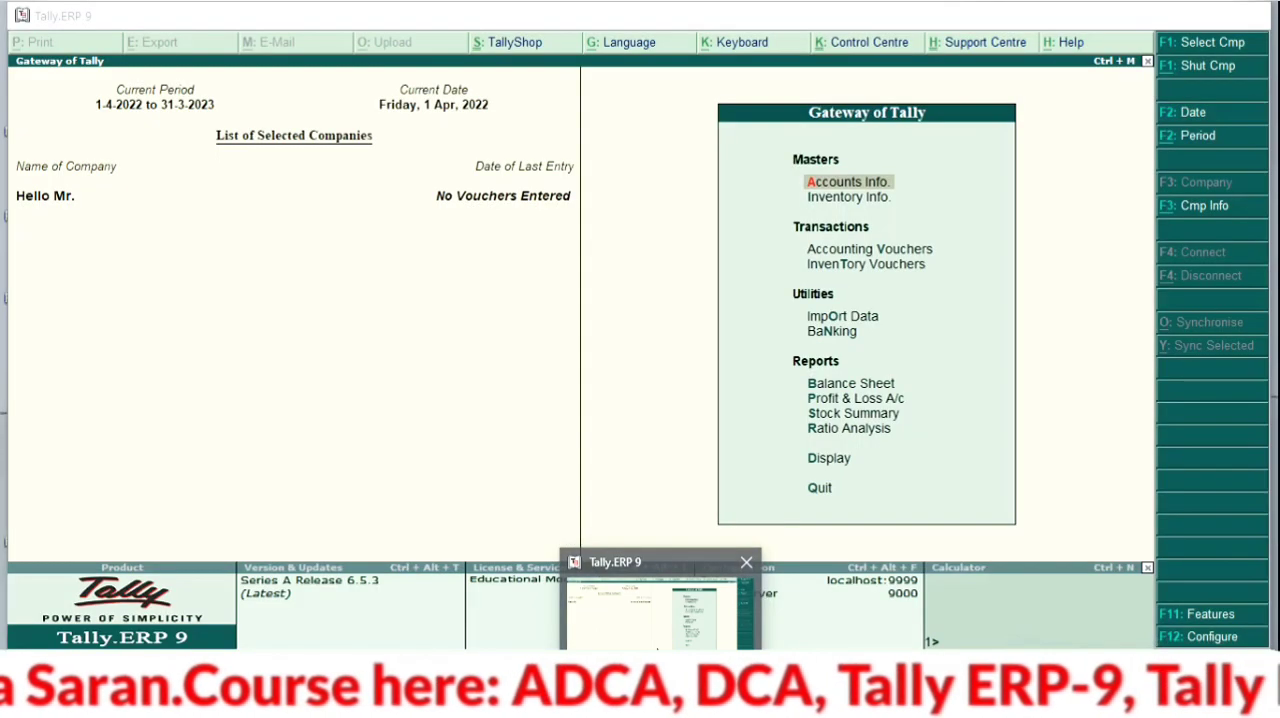
pyautogui.click(660, 600)
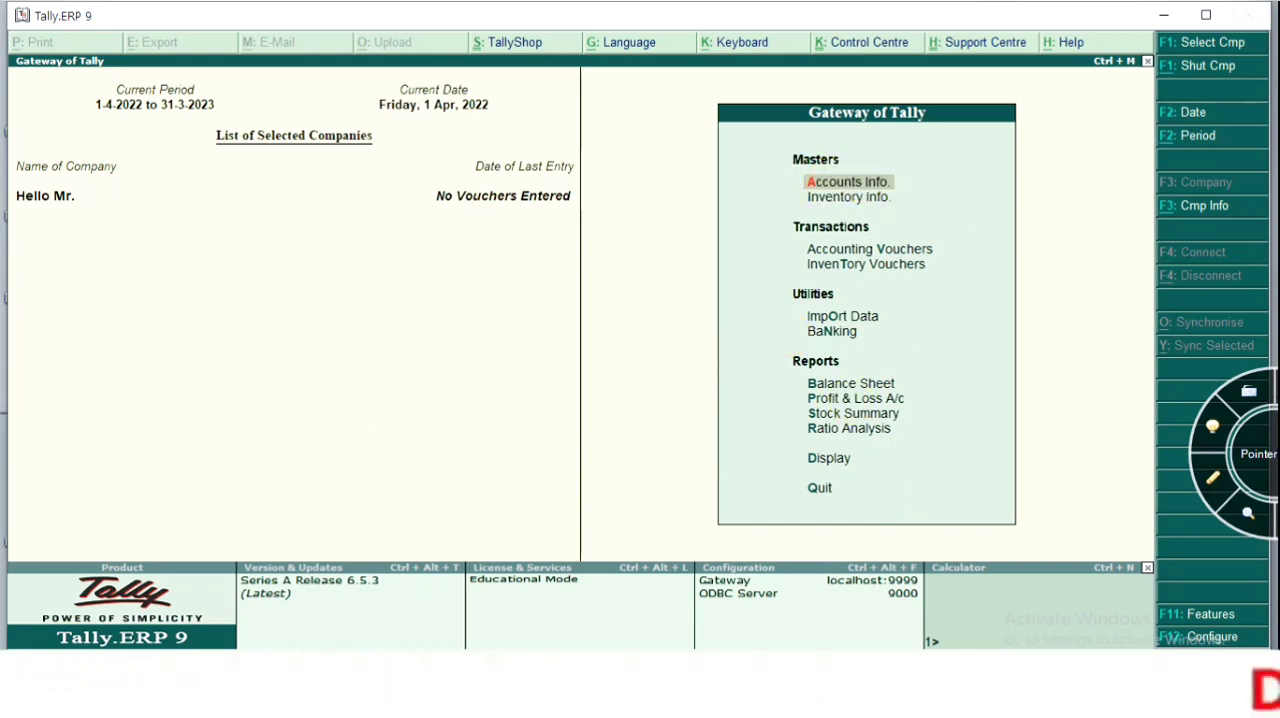
pyautogui.click(884, 191)
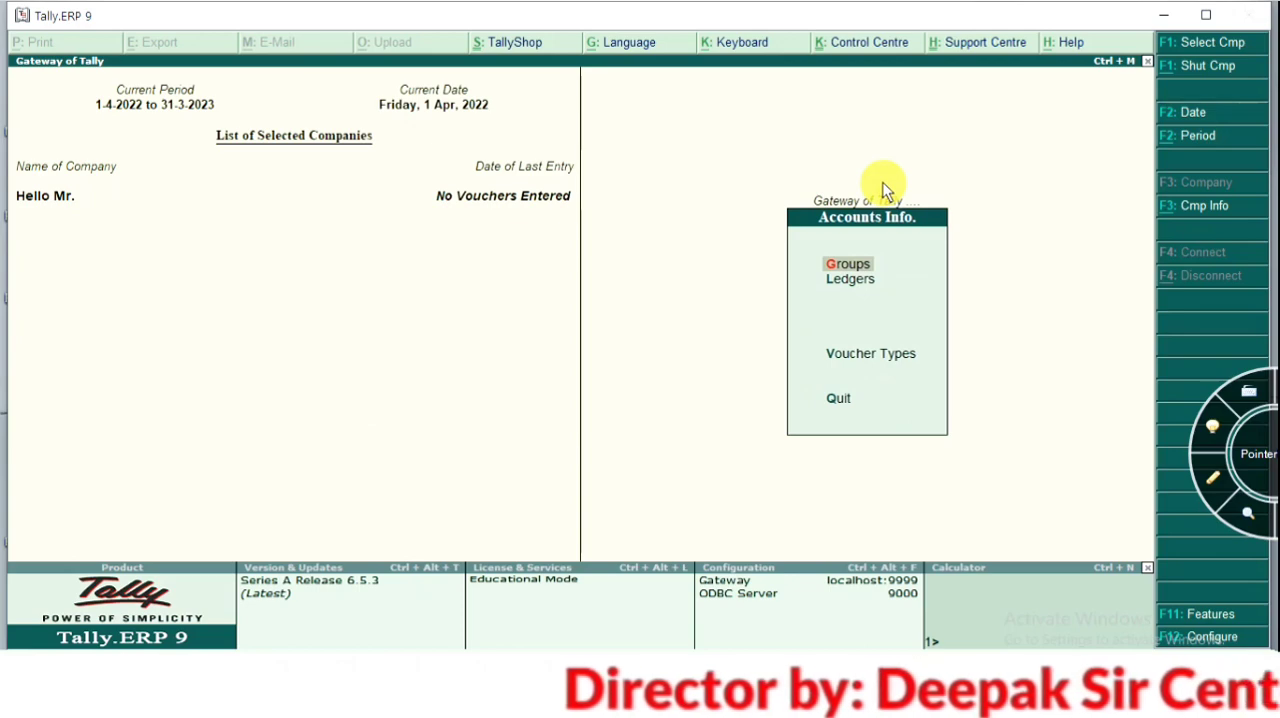
pyautogui.press('Down')
pyautogui.press('Down')
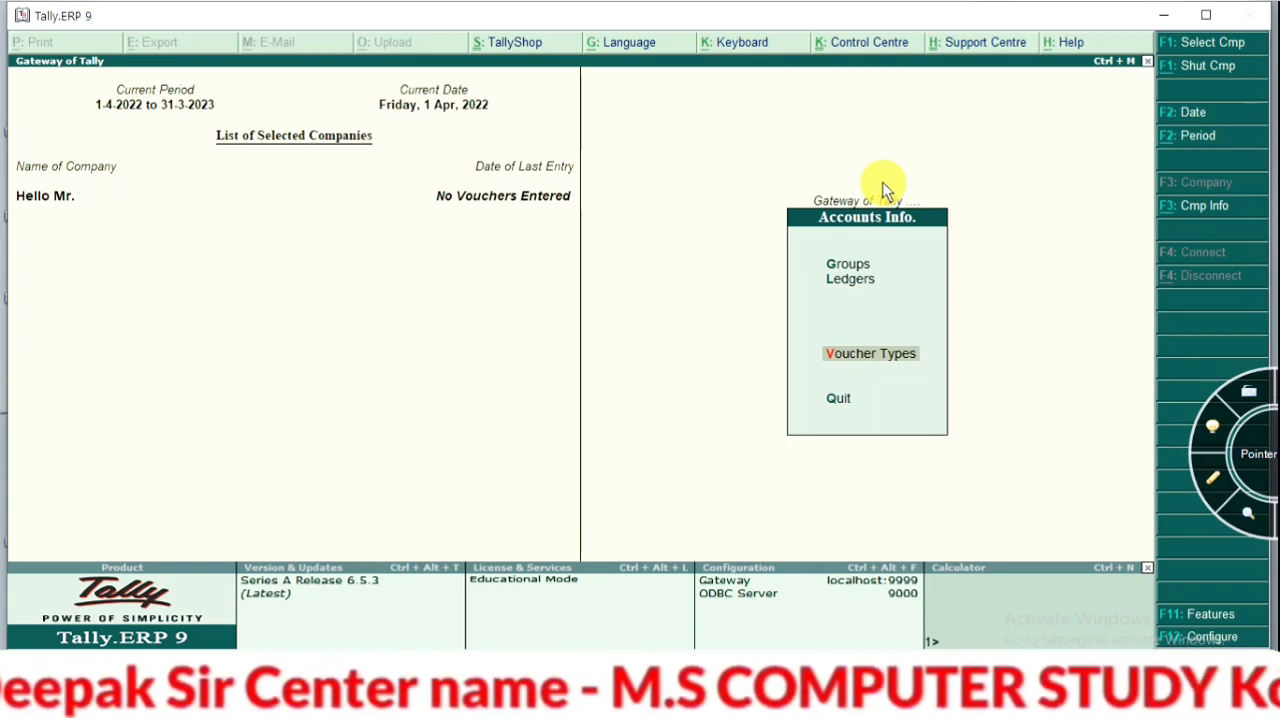
pyautogui.press('Return')
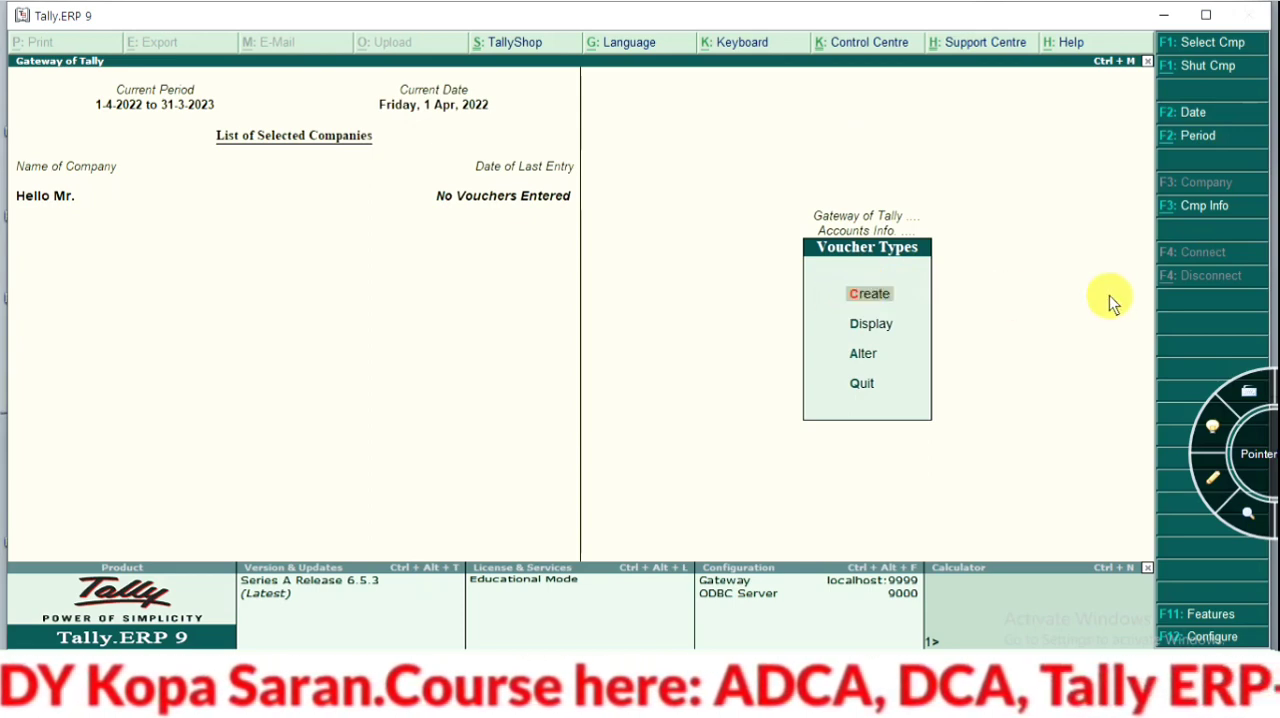
# Look over the existing voucher types available for alteration, leaving them unchanged
pyautogui.press('Down')
pyautogui.press('Down')
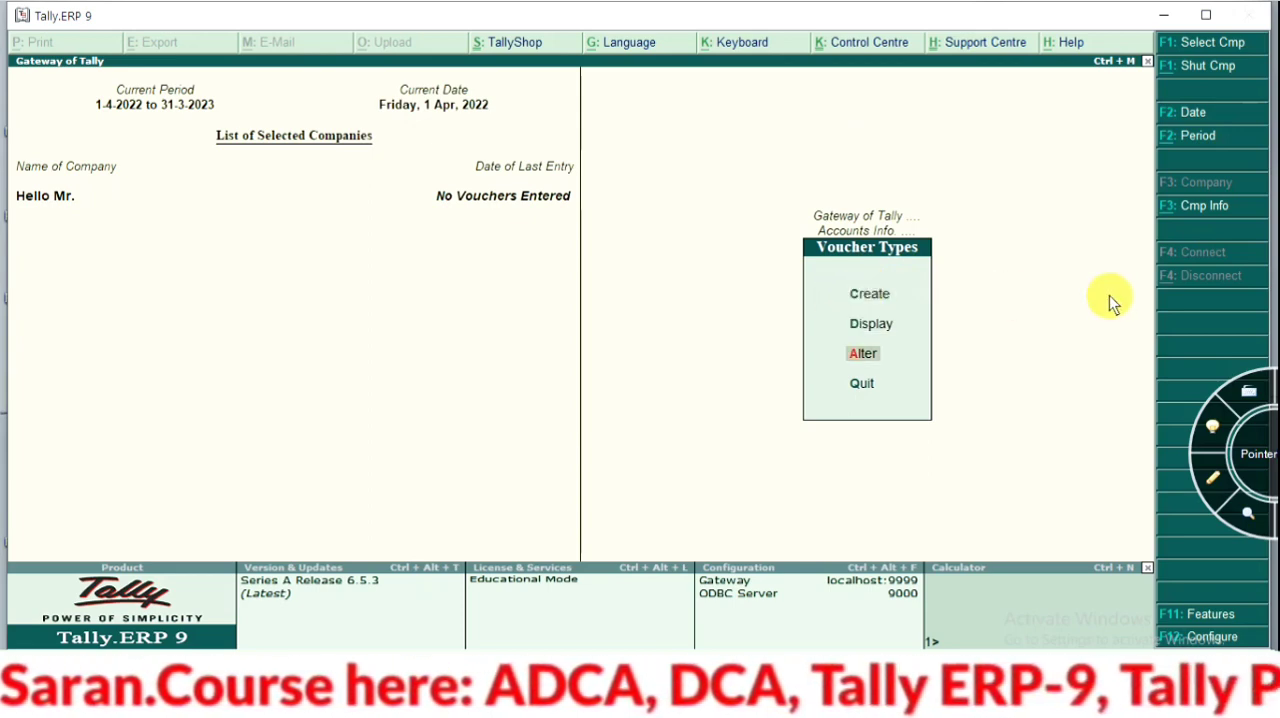
pyautogui.press('Return')
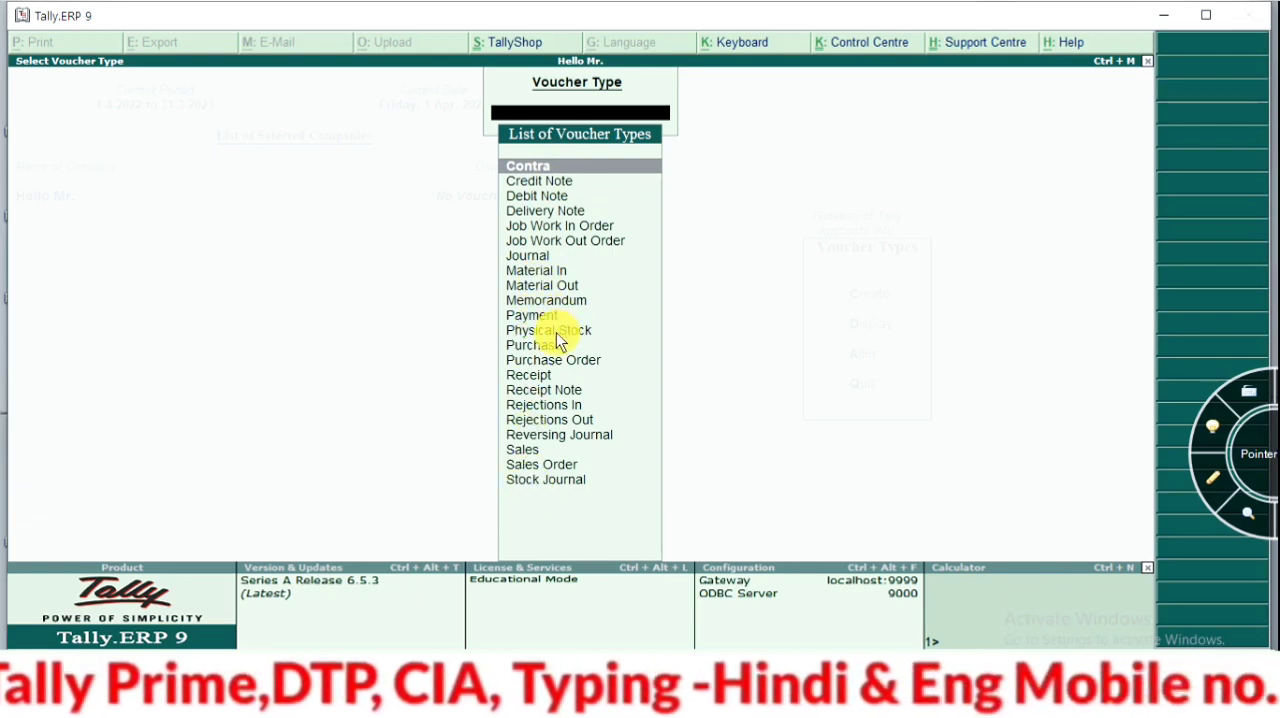
pyautogui.press('Escape')
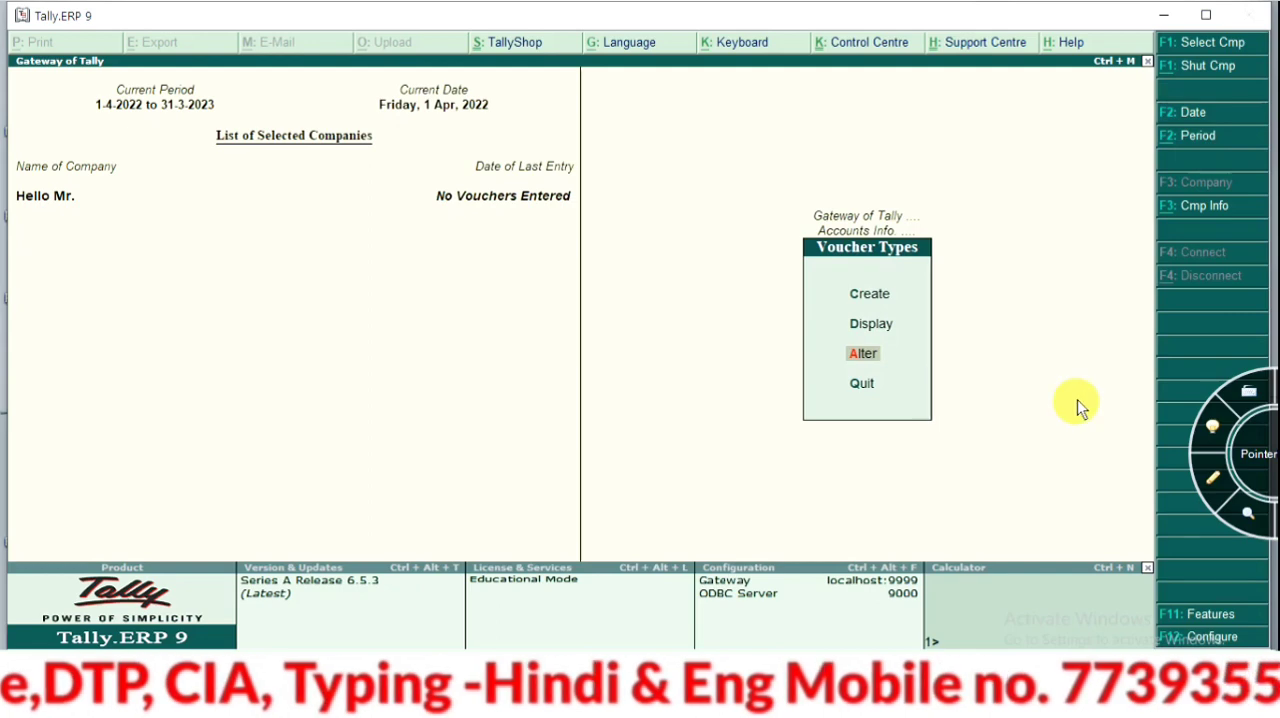
# Start creating a new voucher type named "Manufacturing Voucher" with no alias
pyautogui.press('Up')
pyautogui.press('Up')
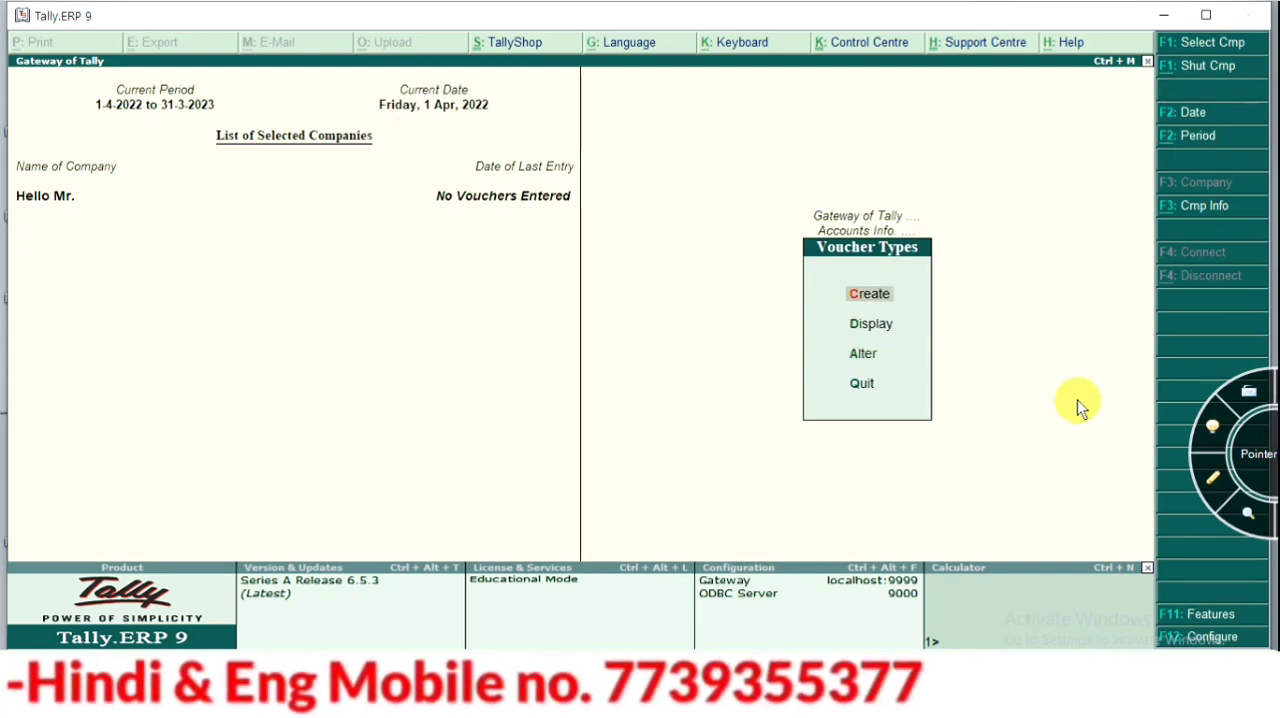
pyautogui.press('Return')
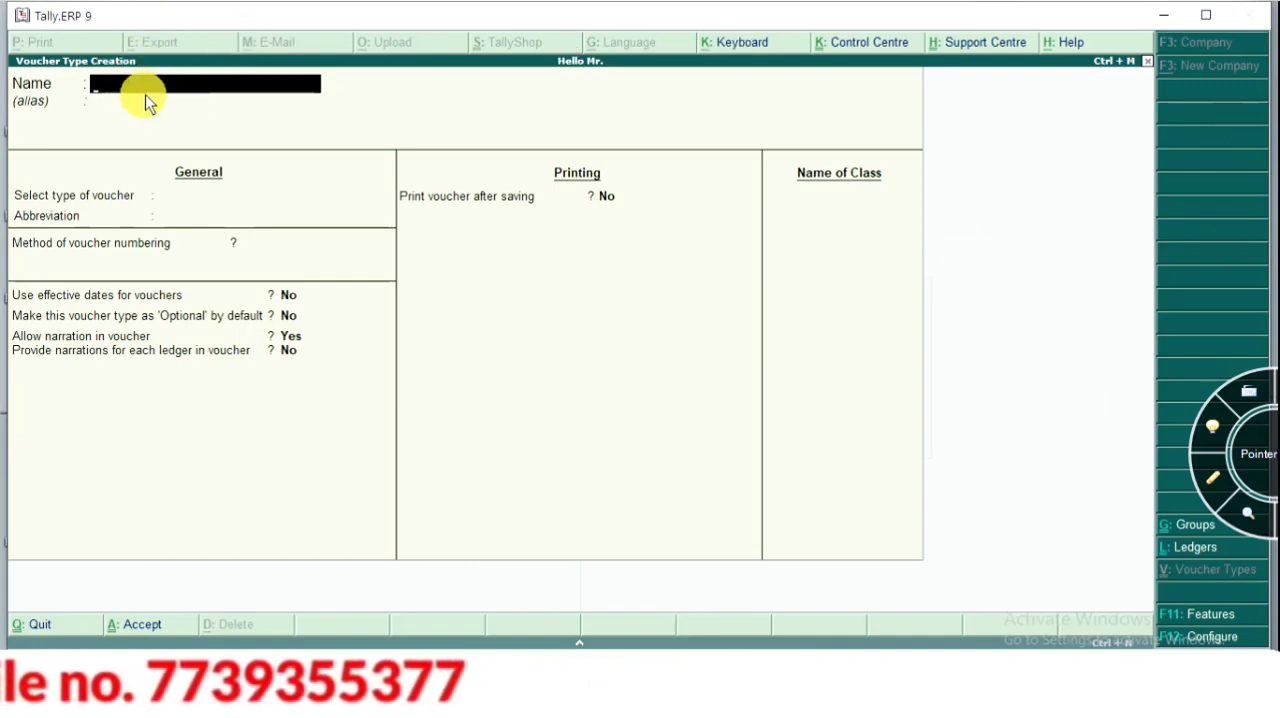
pyautogui.write('Manufac')
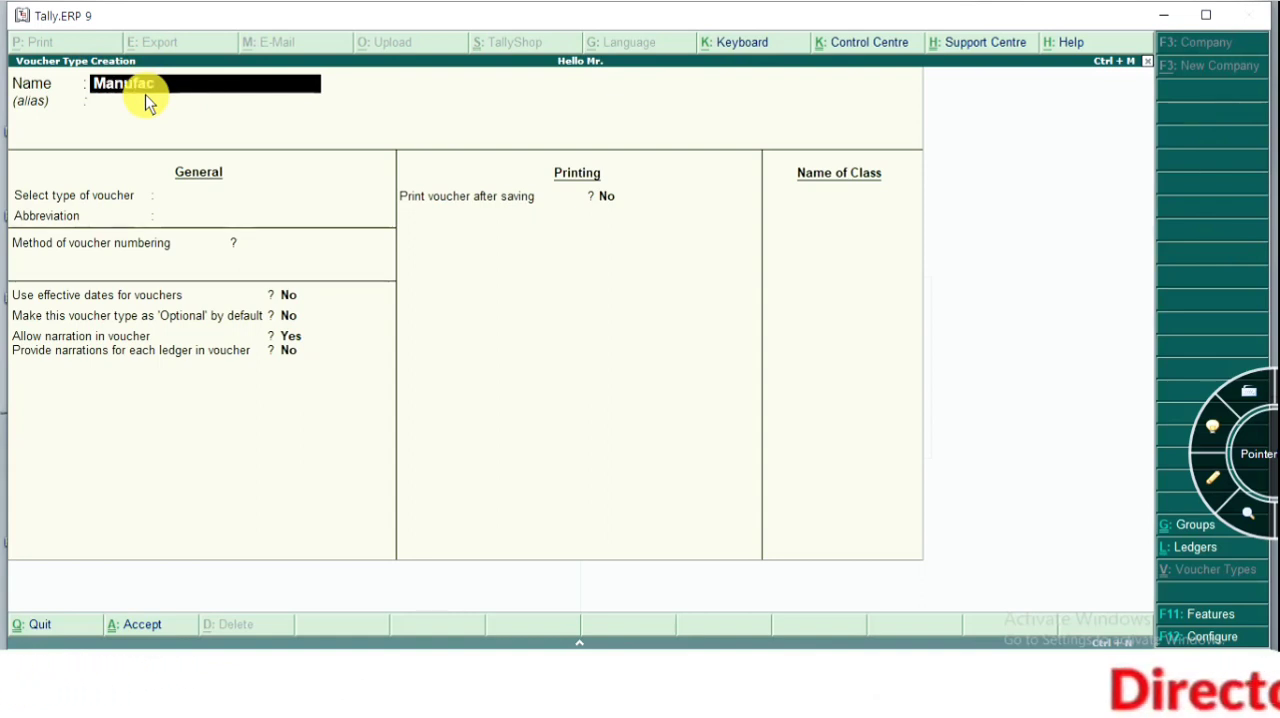
pyautogui.write('turing')
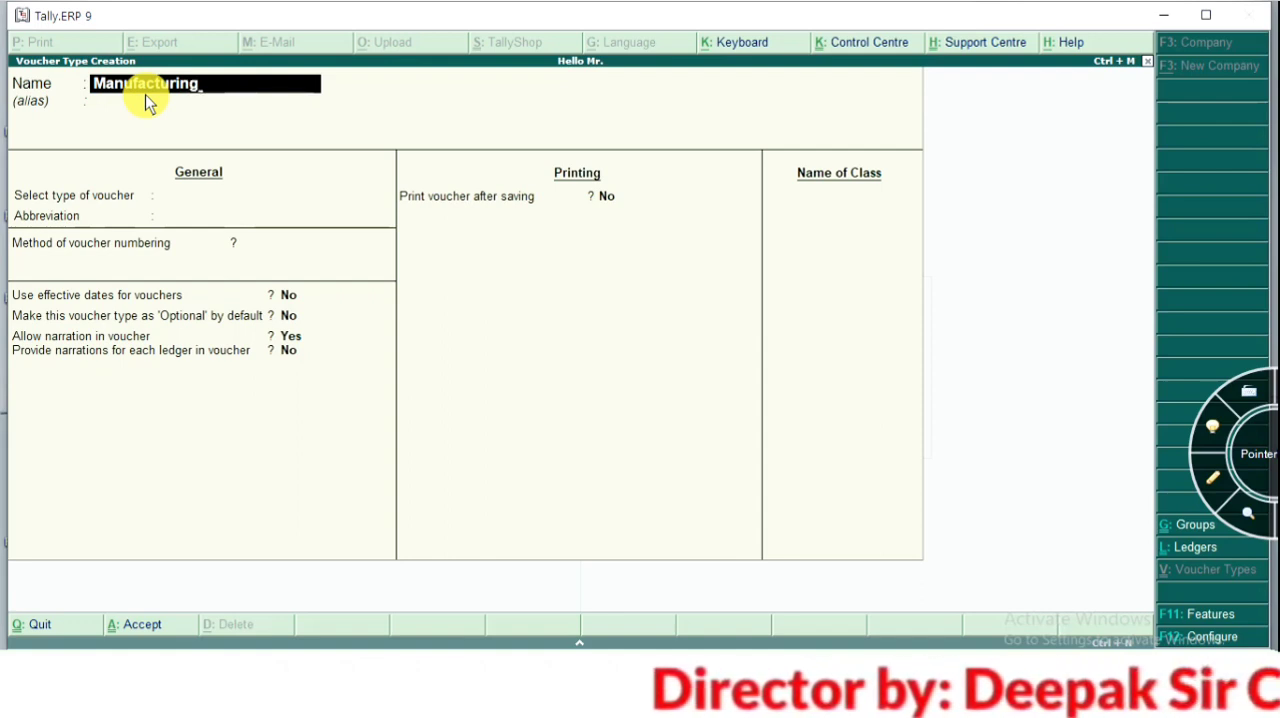
pyautogui.write(' V')
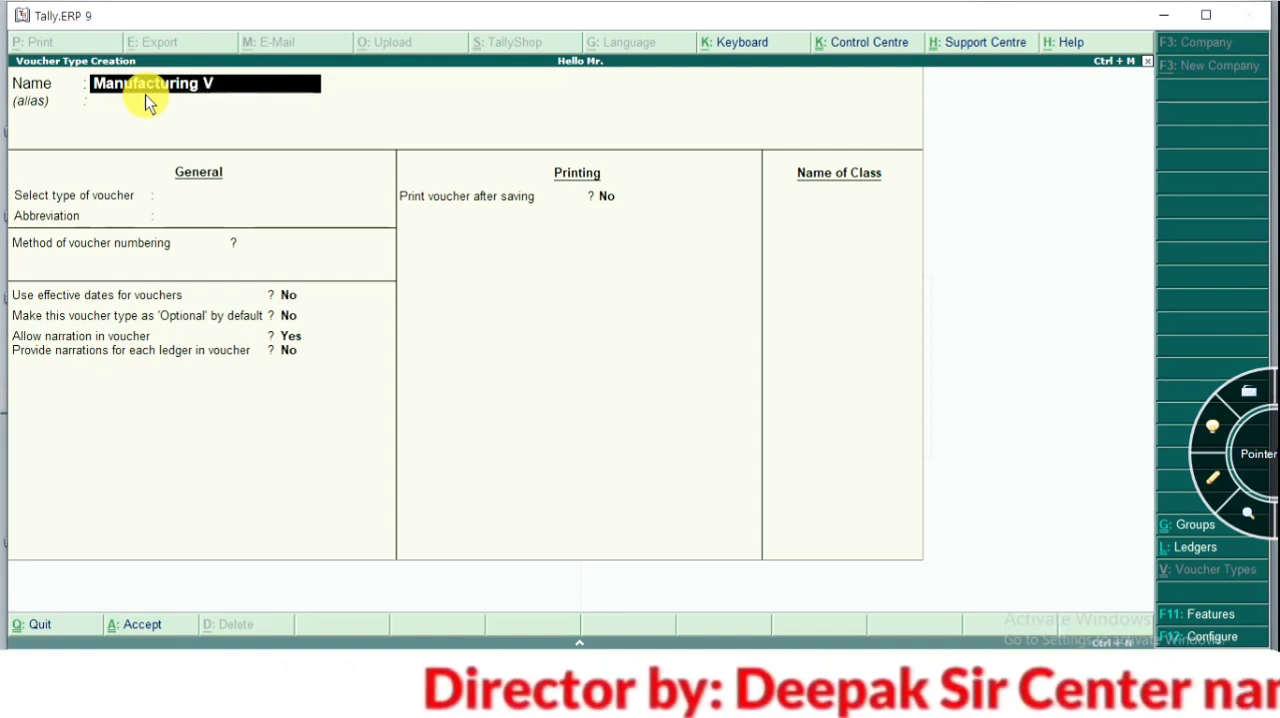
pyautogui.write('oucher')
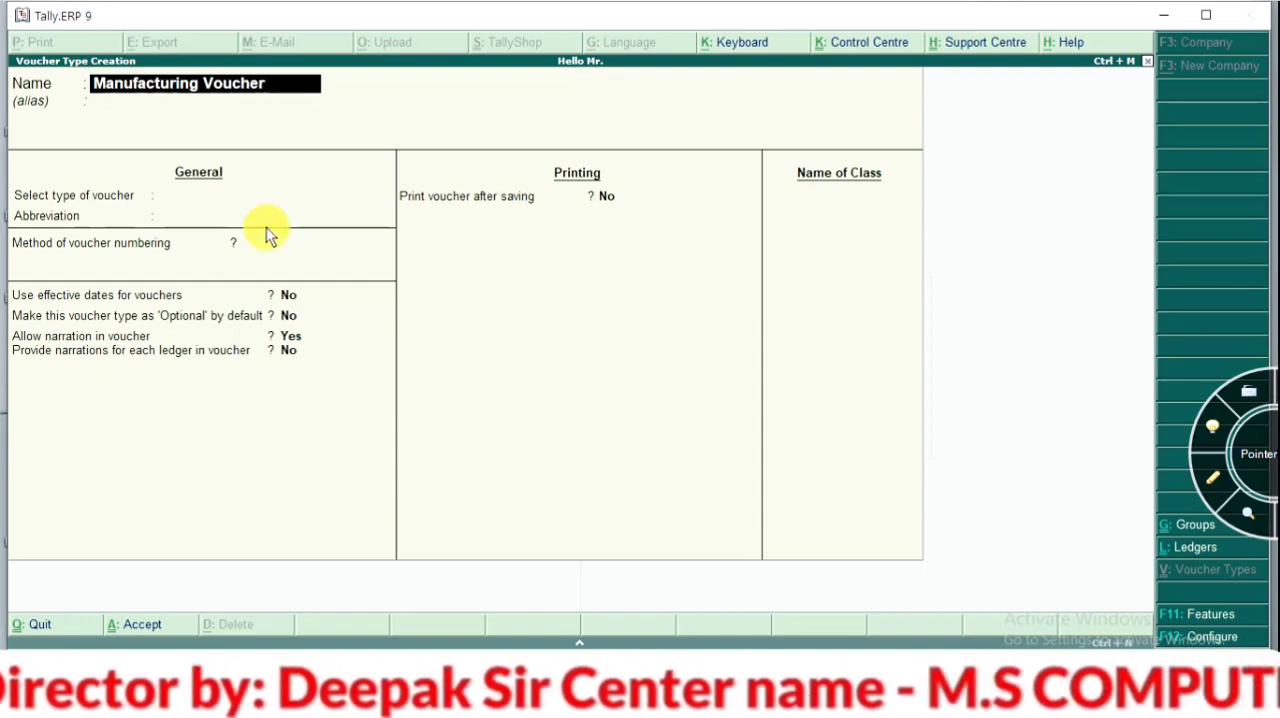
pyautogui.press('Return')
pyautogui.press('Return')
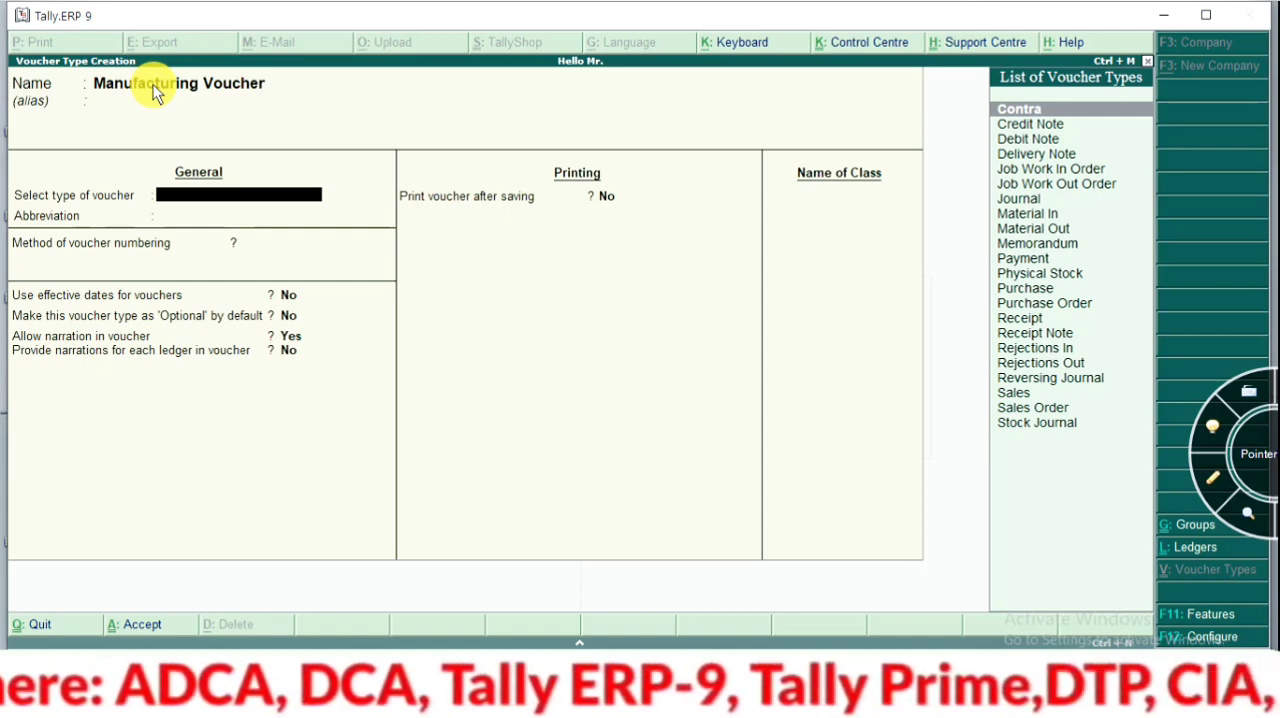
# Base the new voucher type on Stock Journal, keep the abbreviation Stk Jrnl, and choose Automatic voucher numbering
pyautogui.press('Down')
pyautogui.press('Down')
pyautogui.press('Down')
pyautogui.press('Down')
pyautogui.press('Down')
pyautogui.press('Down')
pyautogui.press('Down')
pyautogui.press('Down')
pyautogui.press('Down')
pyautogui.press('Down')
pyautogui.press('Down')
pyautogui.press('Down')
pyautogui.press('Down')
pyautogui.press('Down')
pyautogui.press('Down')
pyautogui.press('Down')
pyautogui.press('Down')
pyautogui.press('Down')
pyautogui.press('Down')
pyautogui.press('Down')
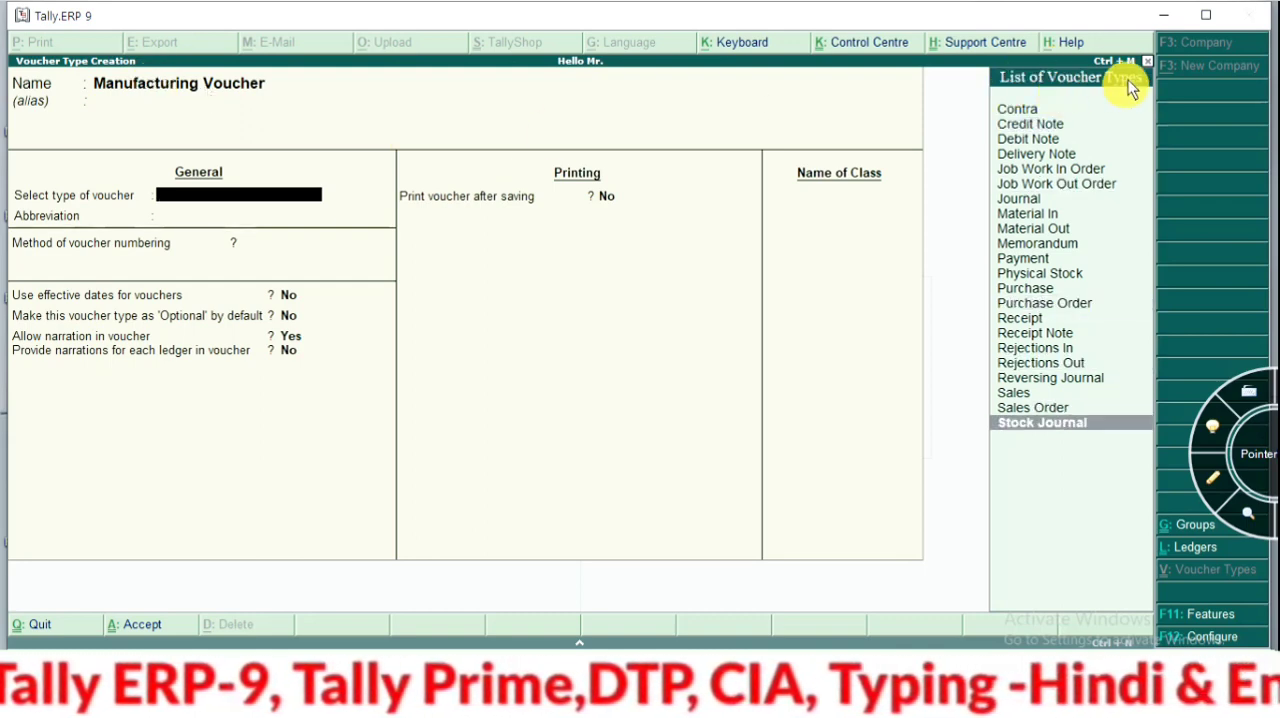
pyautogui.click(1033, 432)
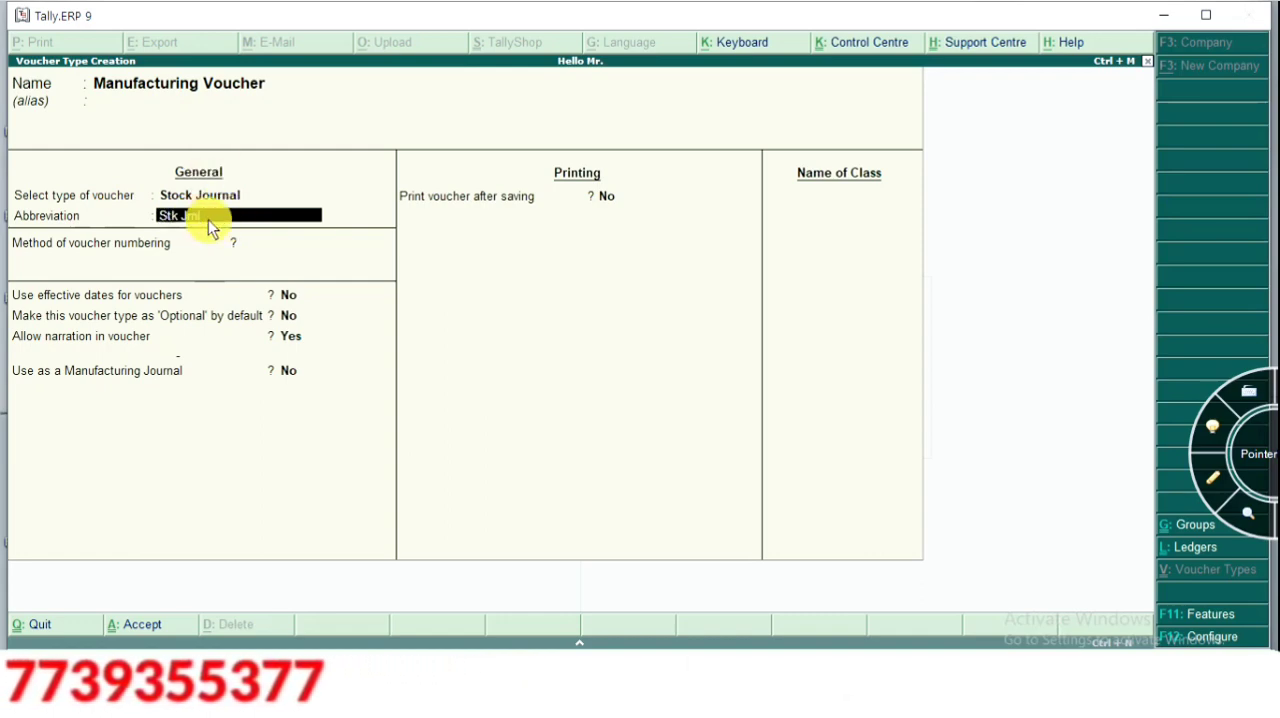
pyautogui.press('Return')
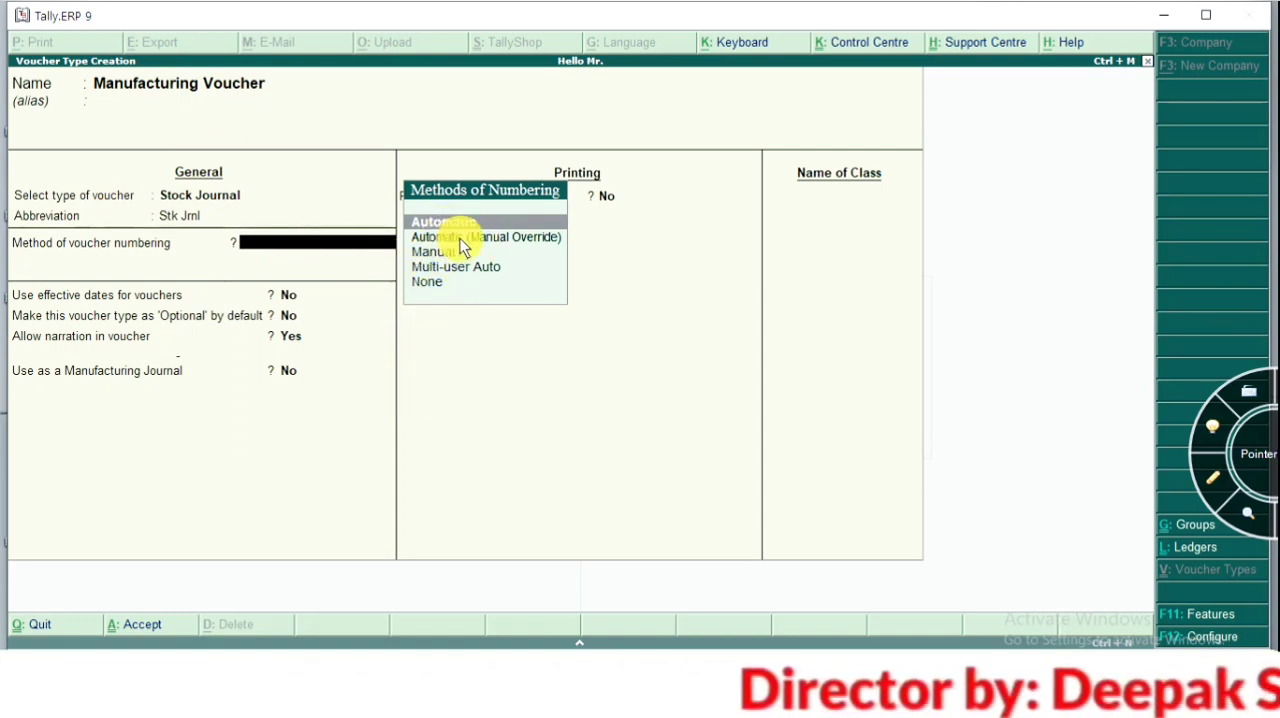
pyautogui.press('Return')
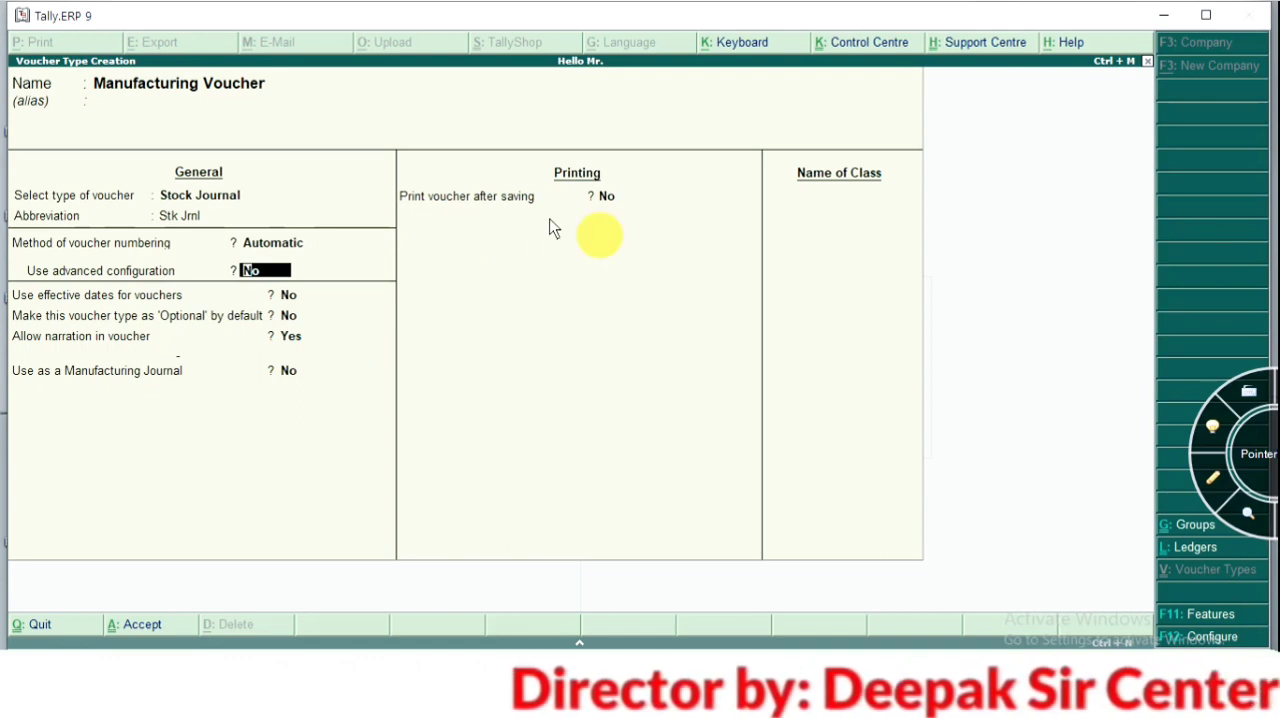
# Set the voucher type's use as a manufacturing journal to Yes, save it, and return to the Gateway of Tally
pyautogui.press('Return')
pyautogui.press('Return')
pyautogui.press('Return')
pyautogui.press('Return')
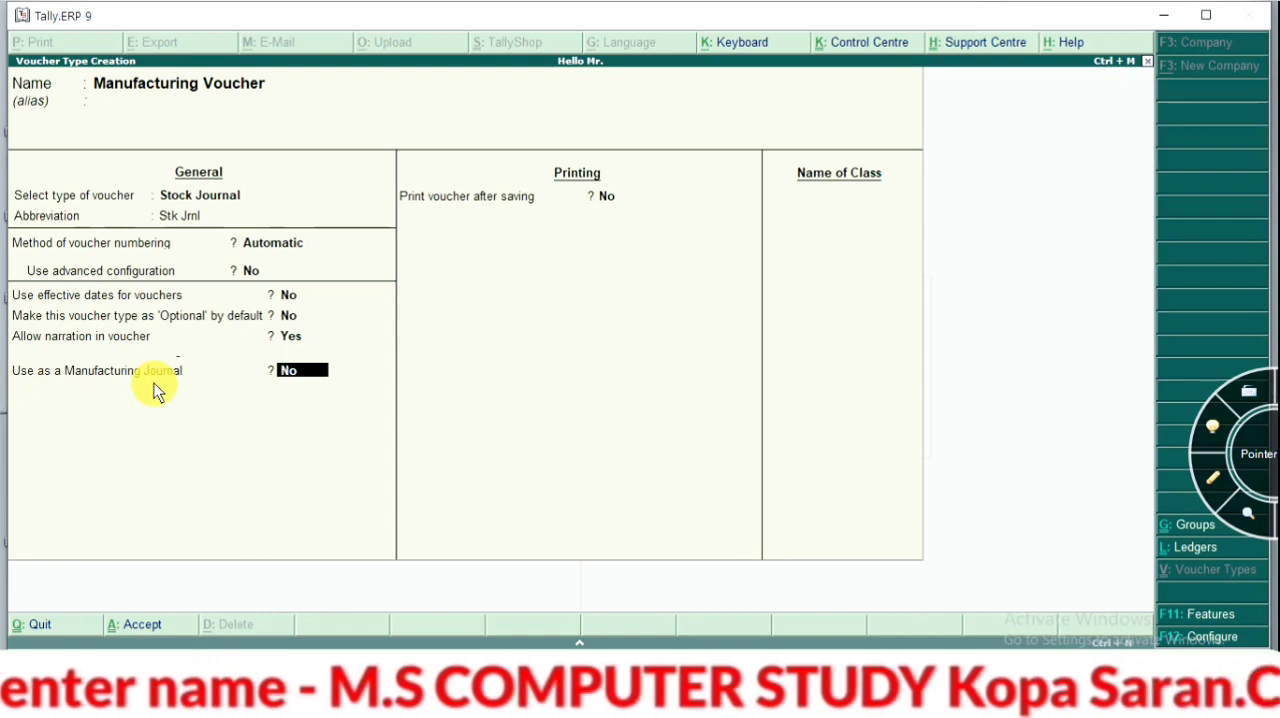
pyautogui.write('y')
pyautogui.press('Return')
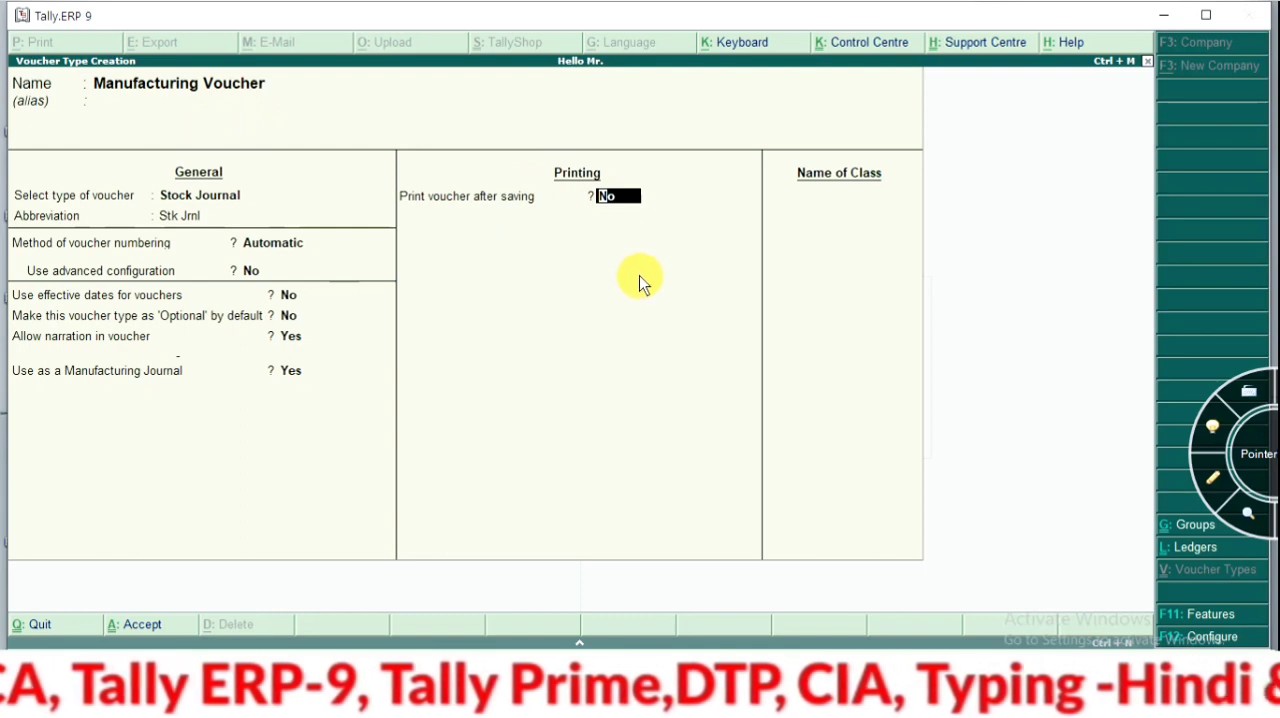
pyautogui.hotkey('ctrl', 'a')
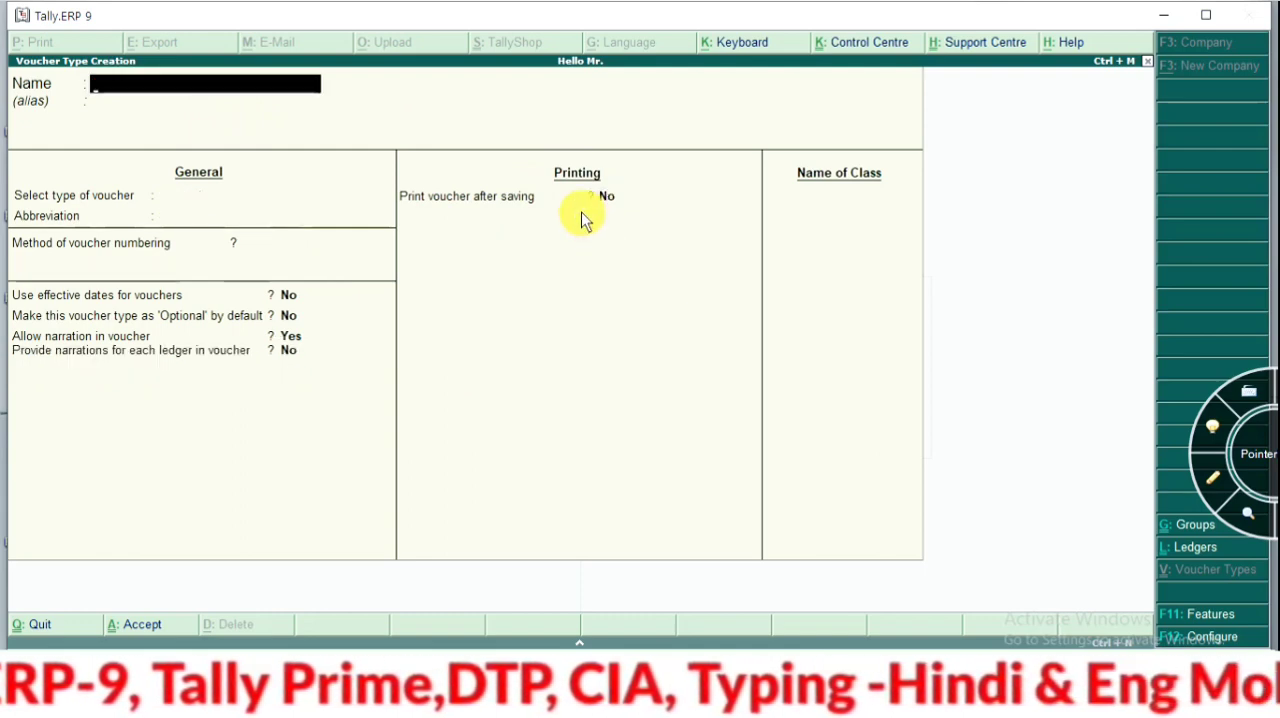
pyautogui.press('Escape')
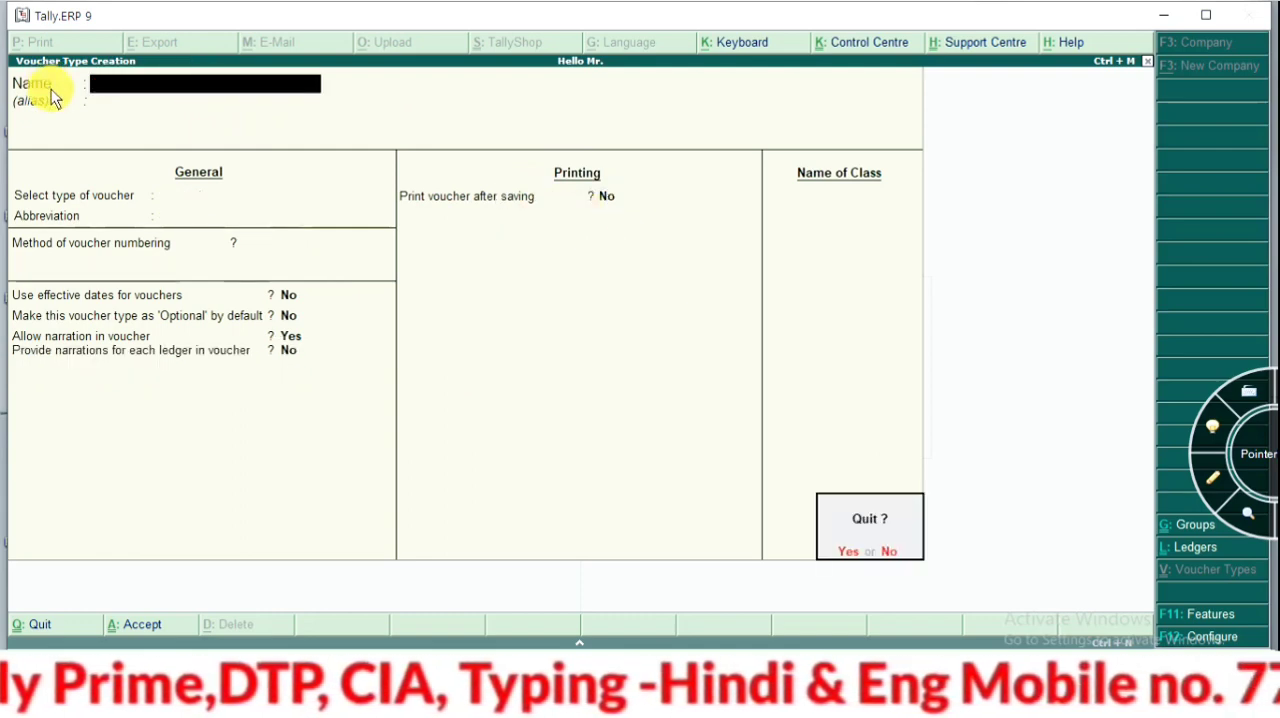
pyautogui.press('y')
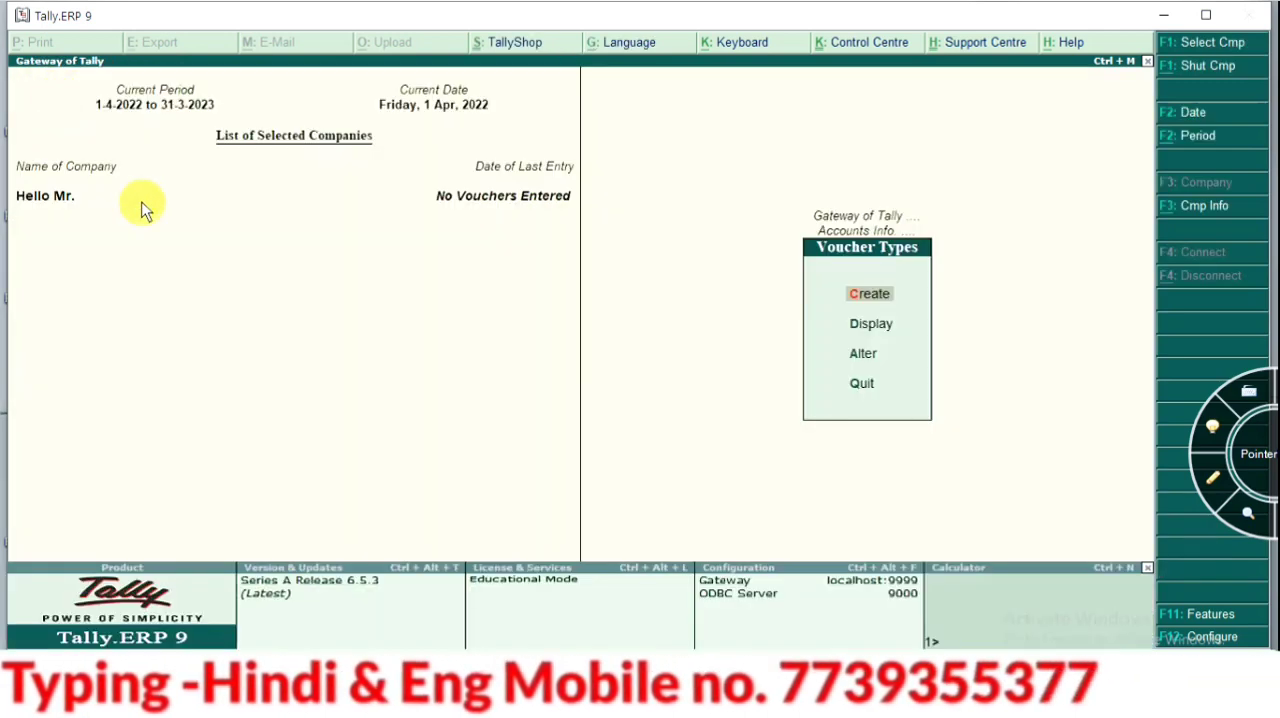
pyautogui.press('Escape')
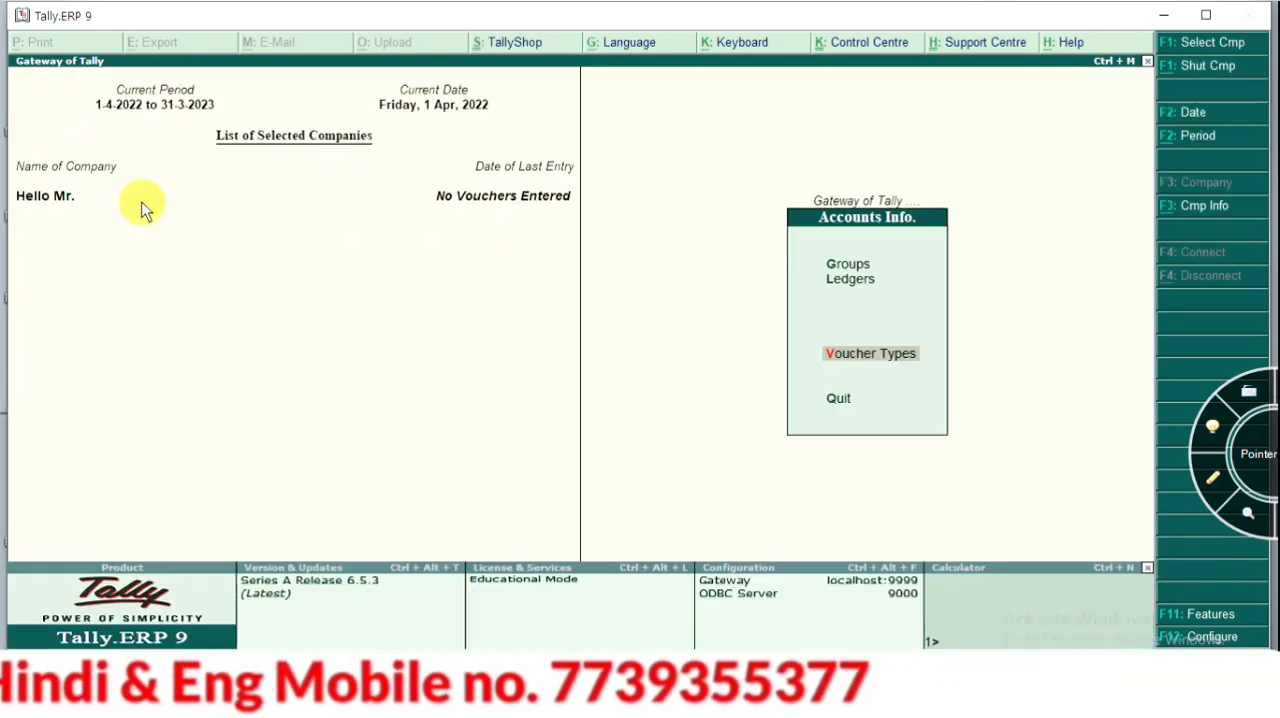
pyautogui.press('Escape')
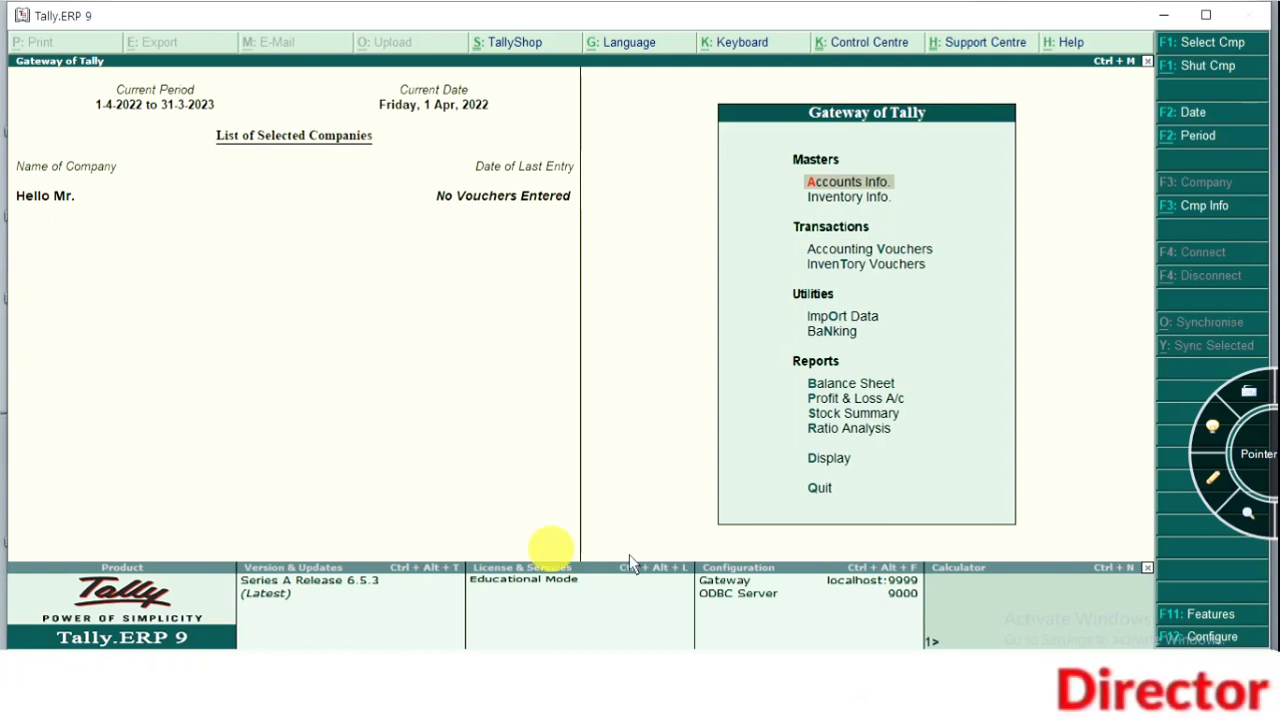
# Enable multiple godowns and stock categories in the company's inventory features and save the changes
pyautogui.click(1210, 616)
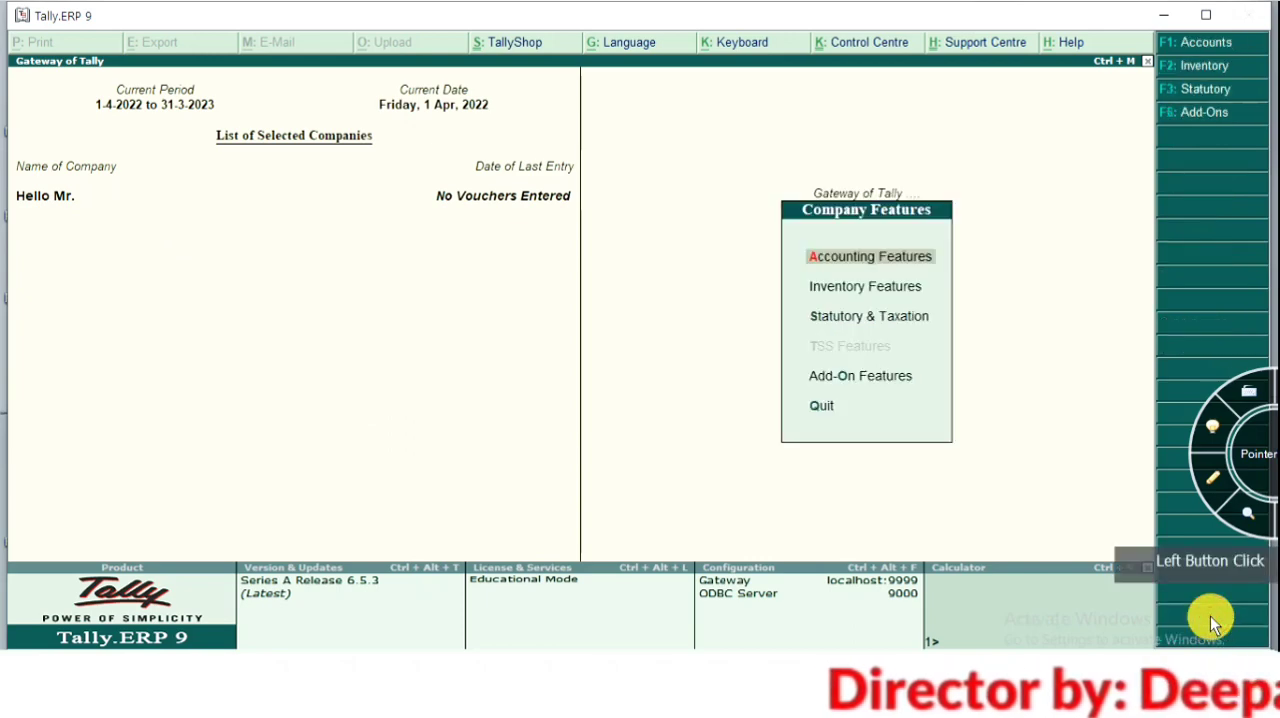
pyautogui.click(1200, 68)
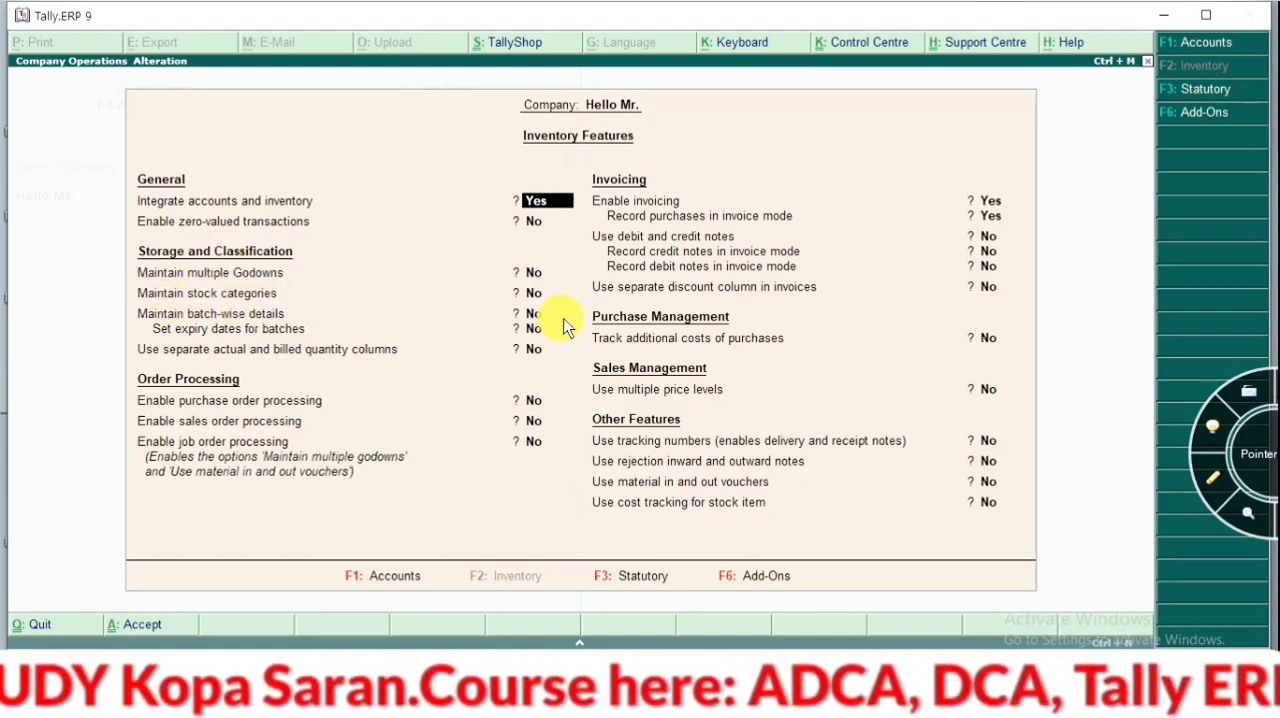
pyautogui.press('Return')
pyautogui.press('Return')
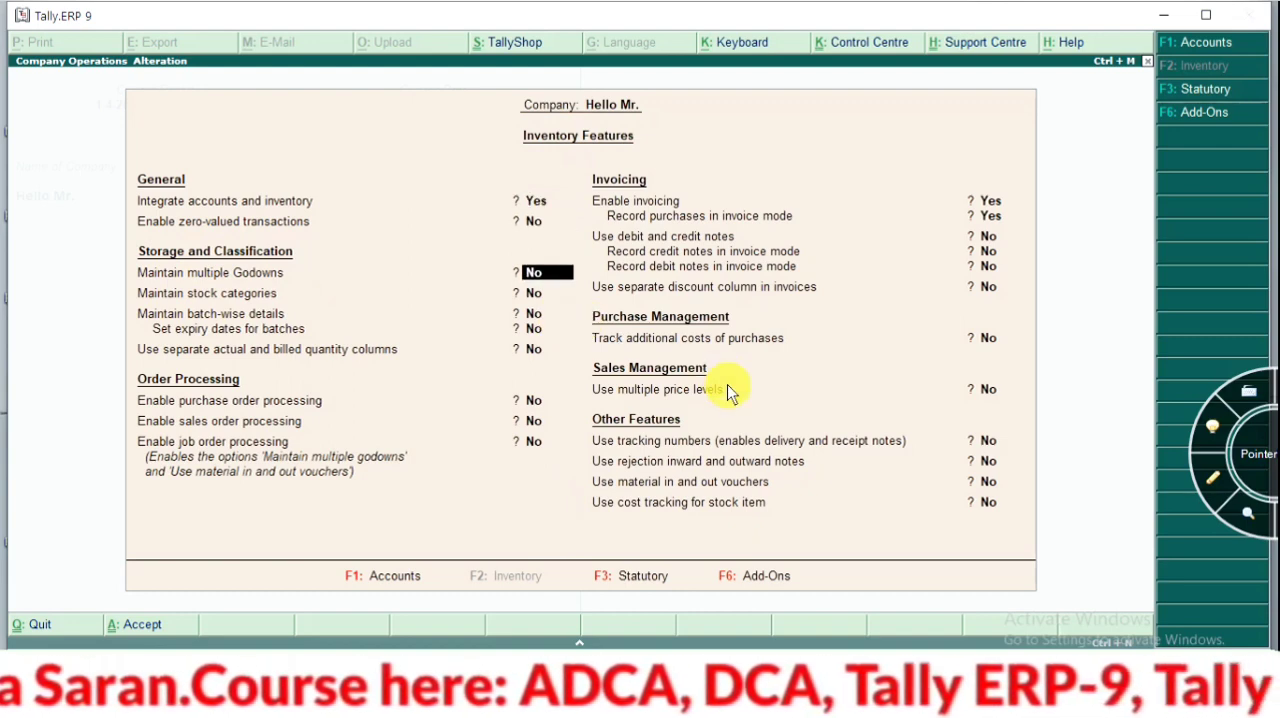
pyautogui.press('y')
pyautogui.press('Return')
pyautogui.press('y')
pyautogui.press('Return')
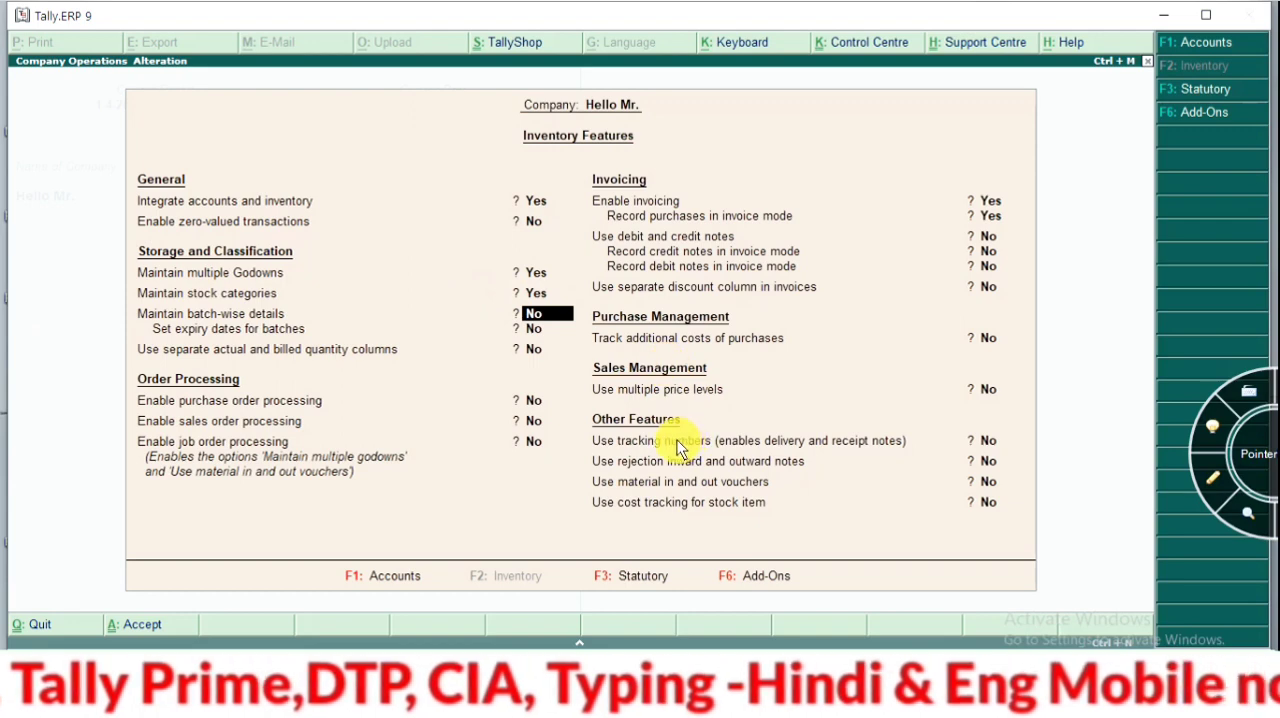
pyautogui.hotkey('ctrl', 'a')
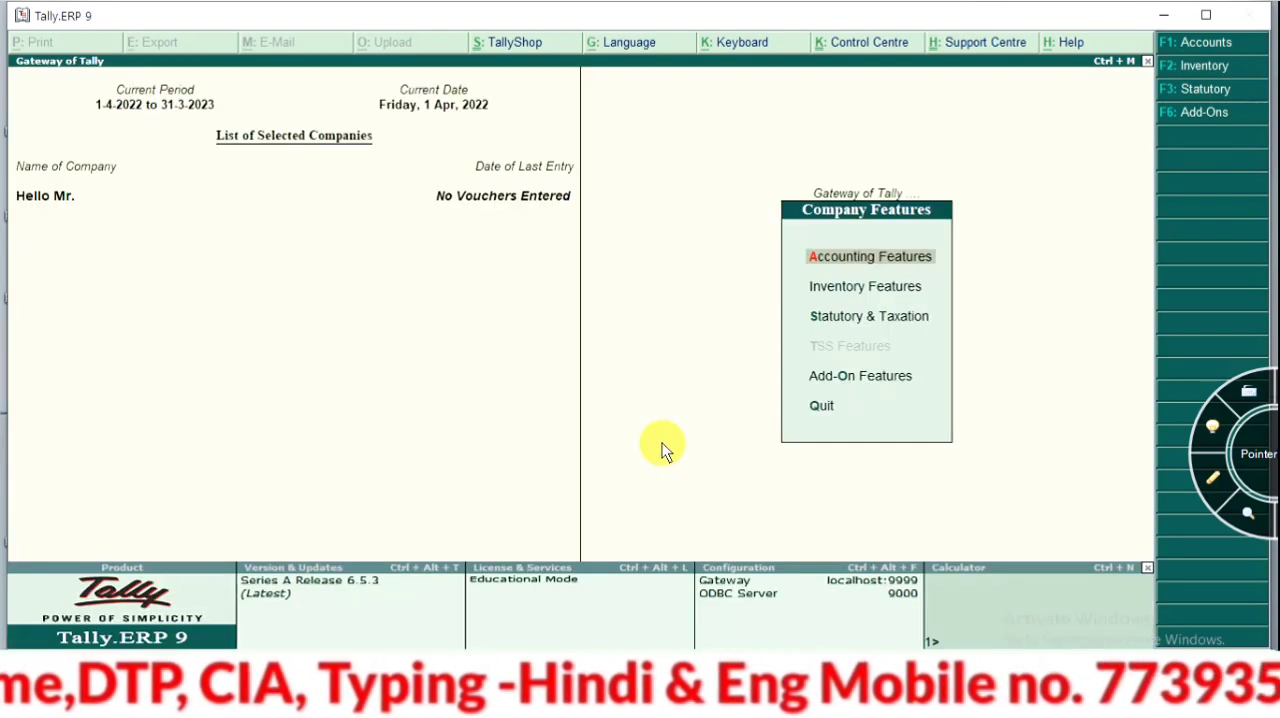
pyautogui.press('Escape')
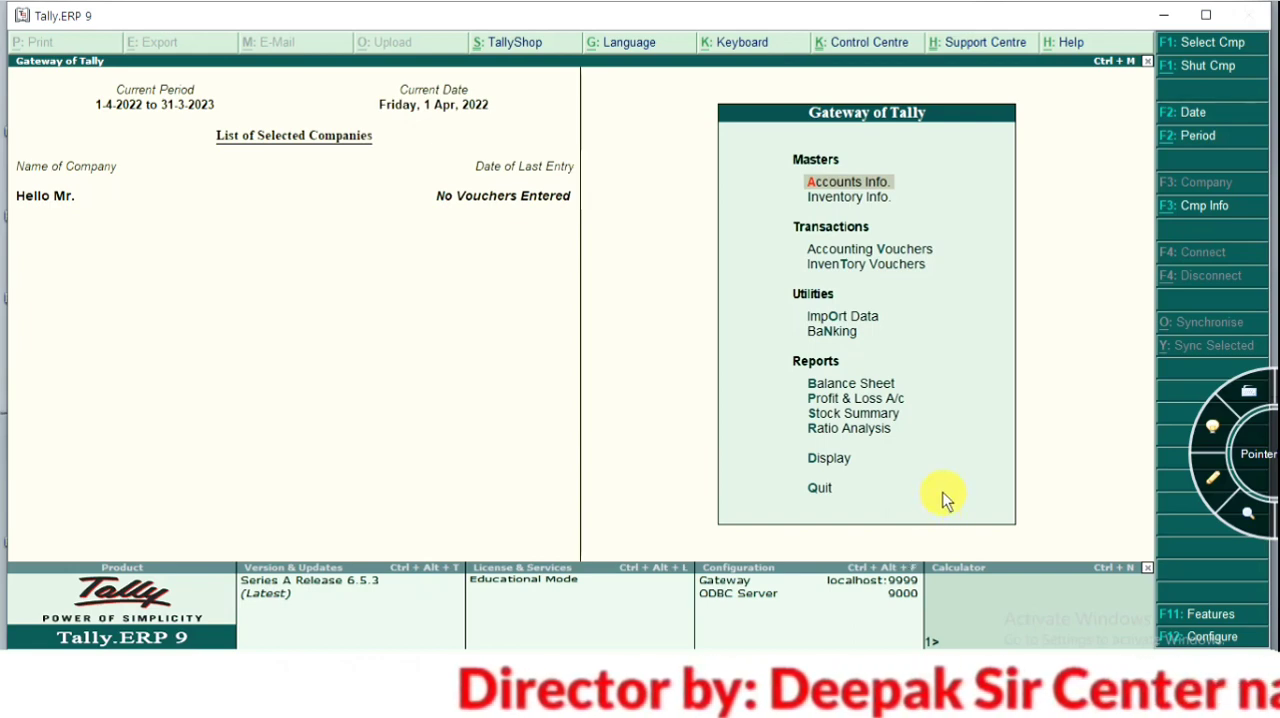
# Open inventory voucher creation from the Gateway of Tally
pyautogui.press('Down')
pyautogui.press('Down')
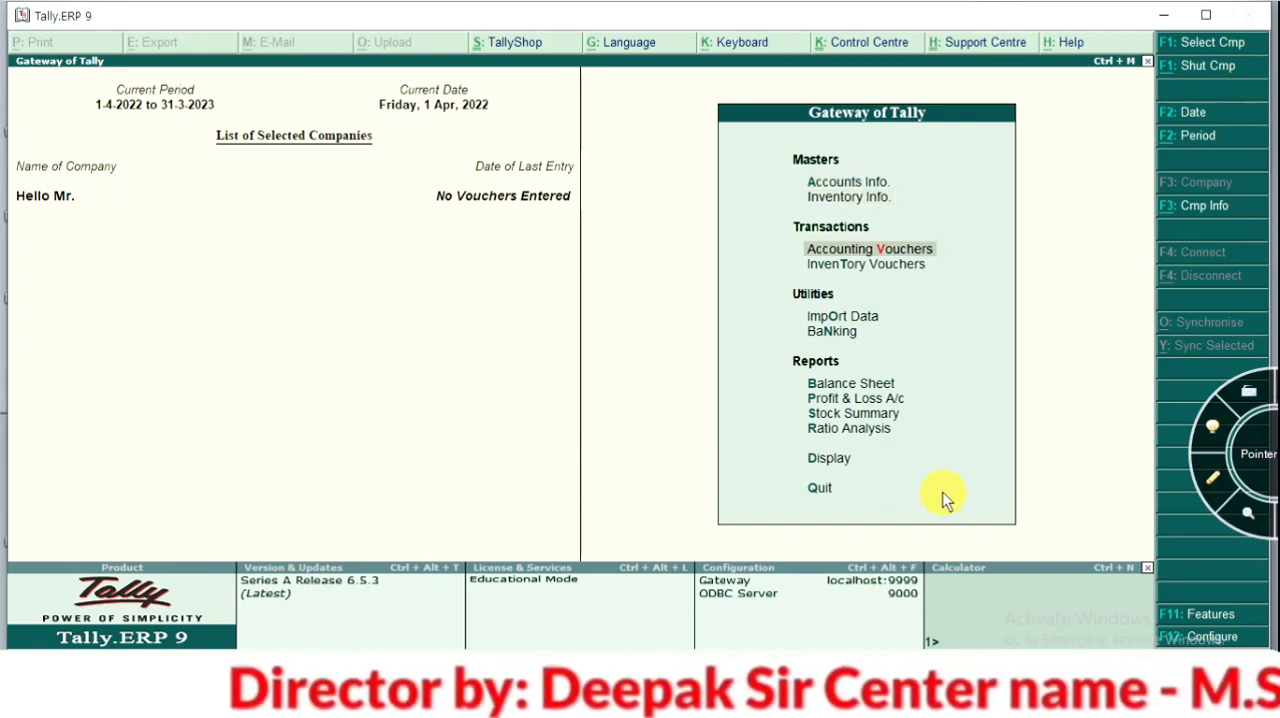
pyautogui.press('Down')
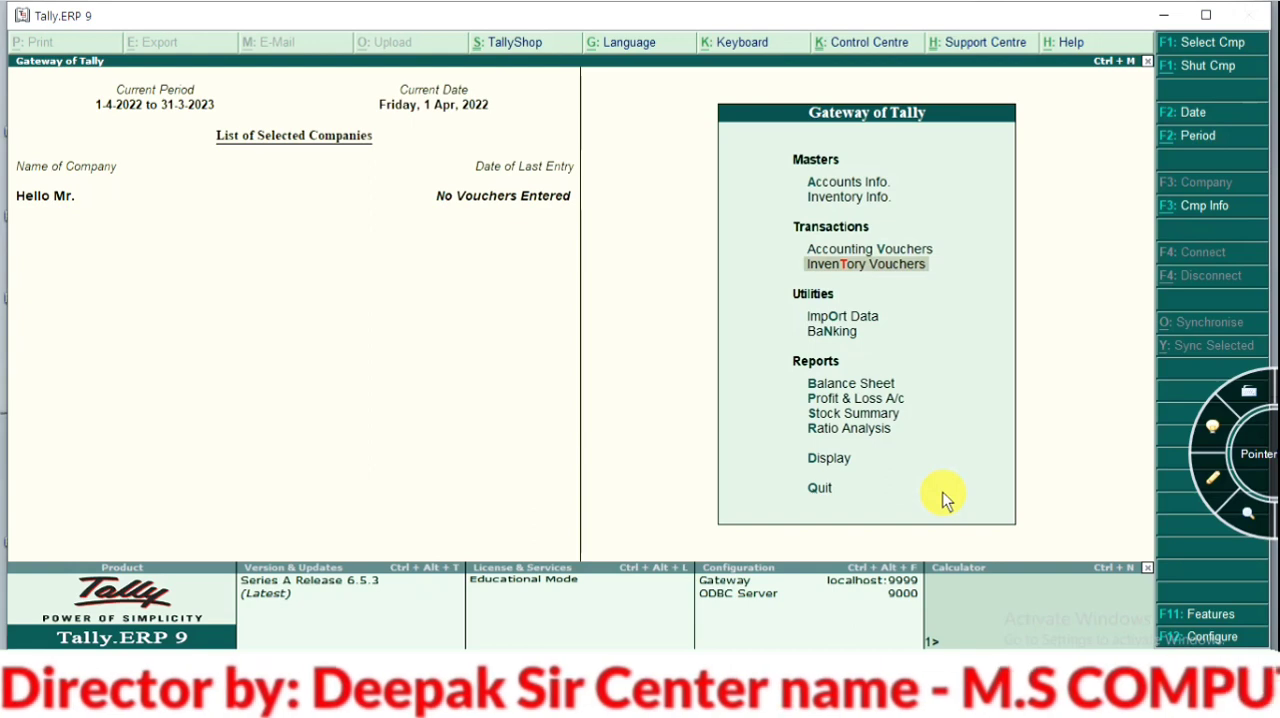
pyautogui.press('Return')
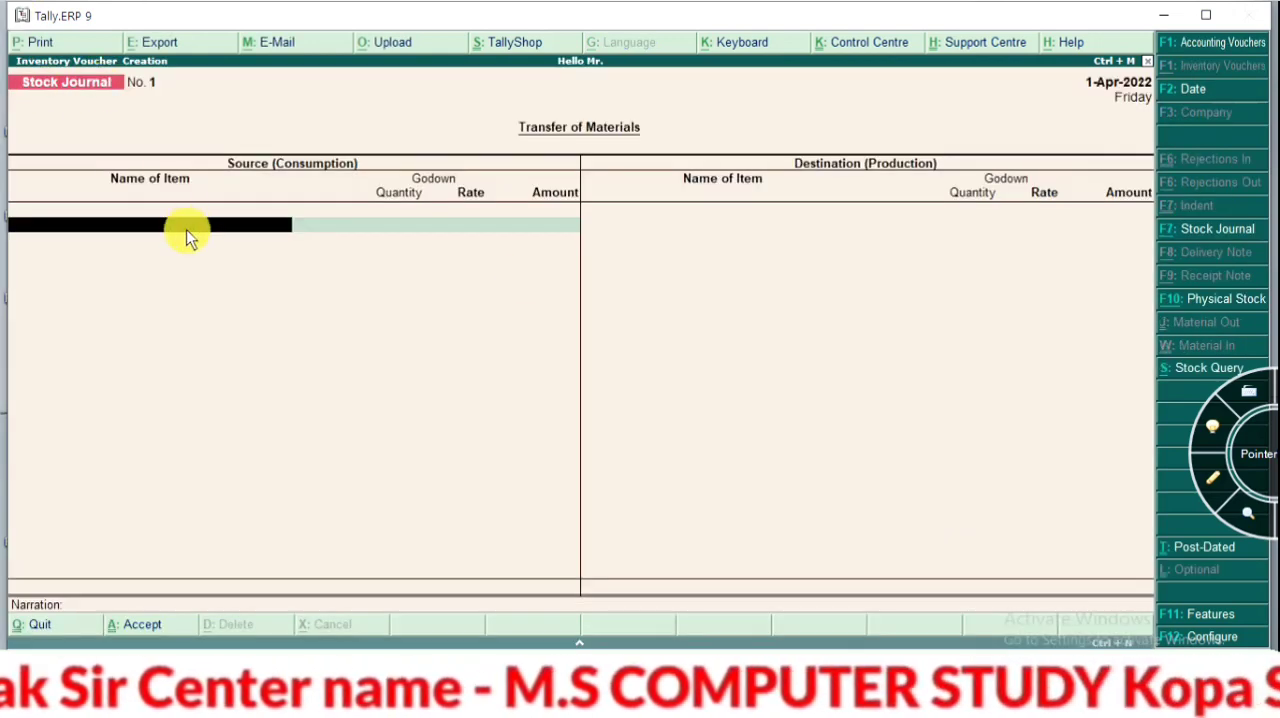
pyautogui.press('Escape')
pyautogui.press('Return')
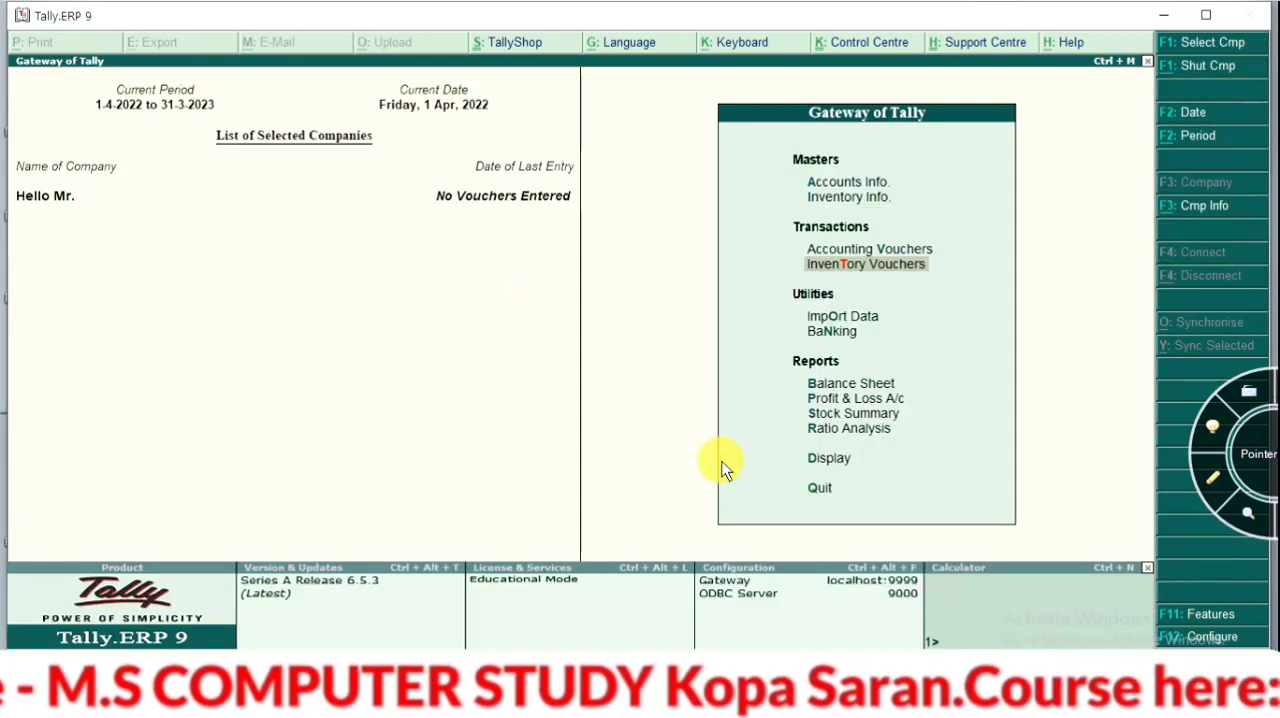
pyautogui.press('Escape')
pyautogui.press('n')
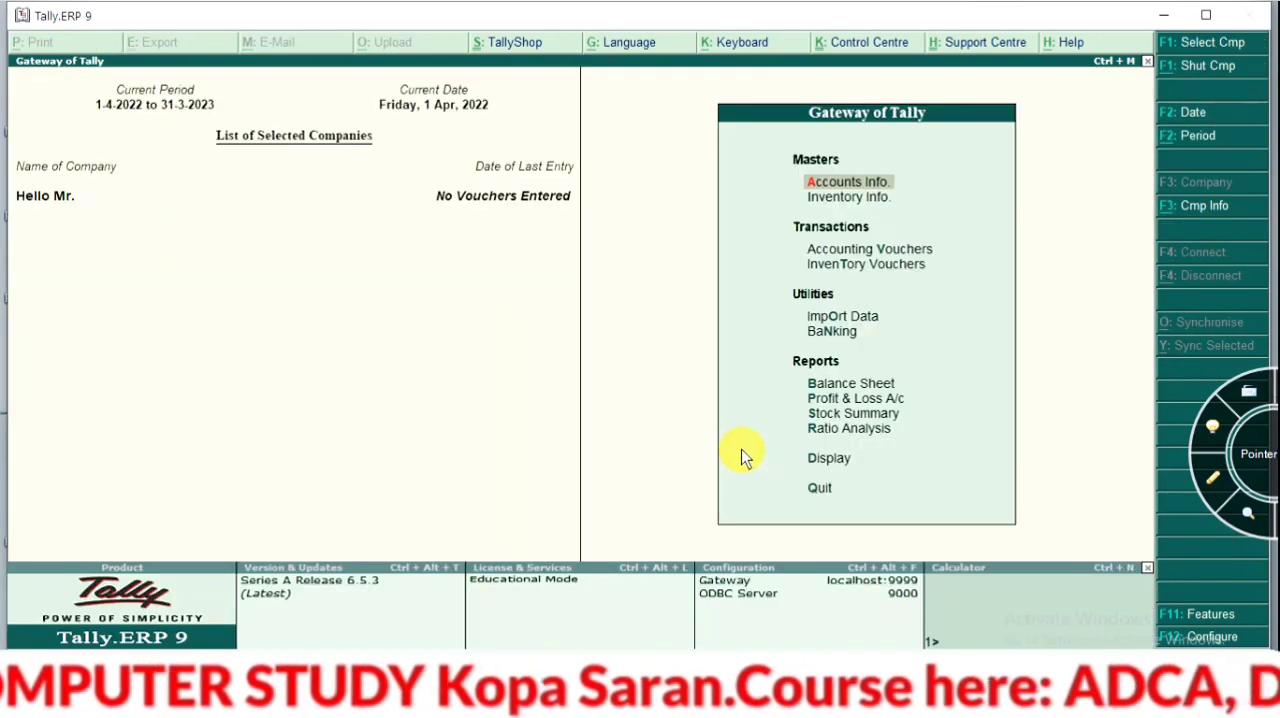
pyautogui.press('Down')
pyautogui.press('Down')
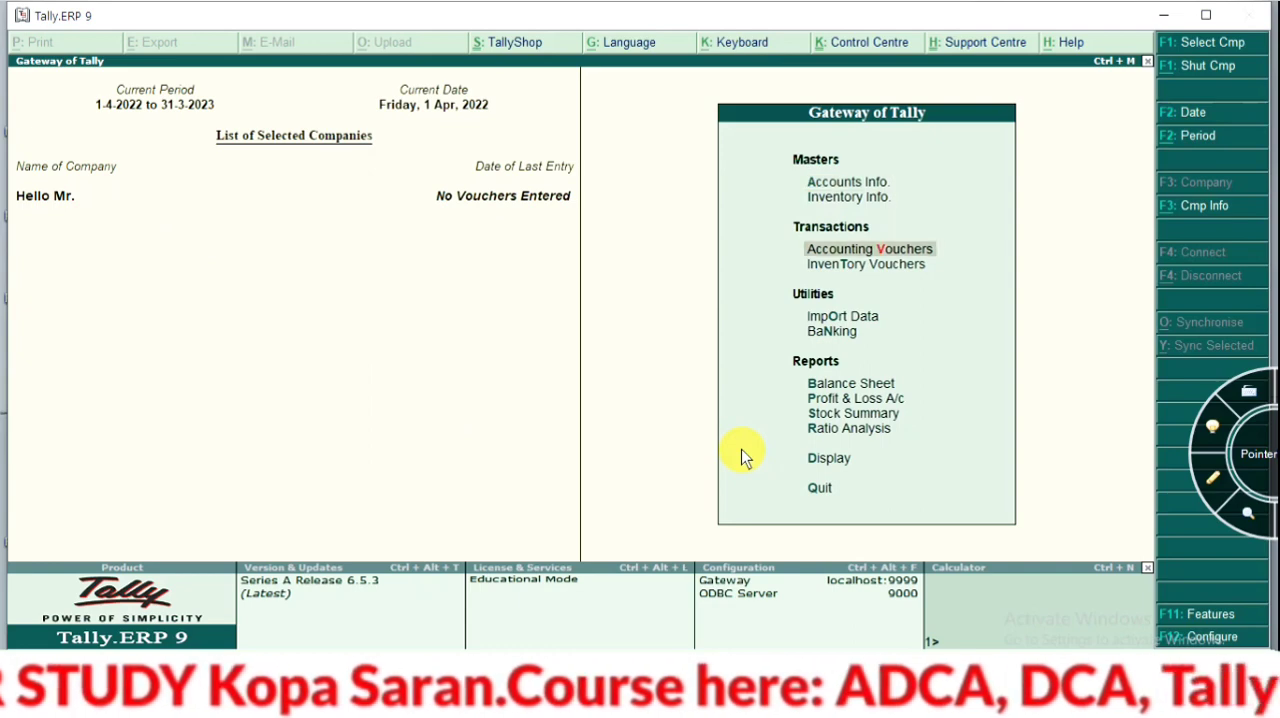
pyautogui.press('Return')
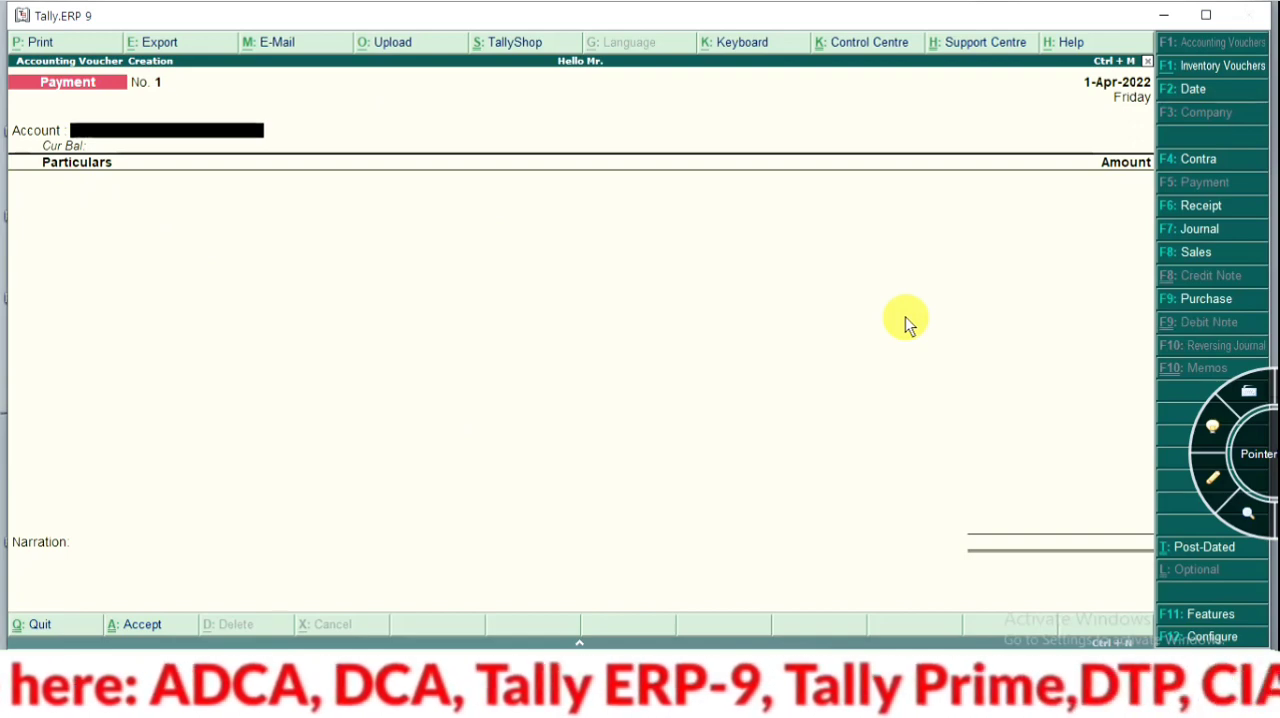
pyautogui.hotkey('alt', 'F7')
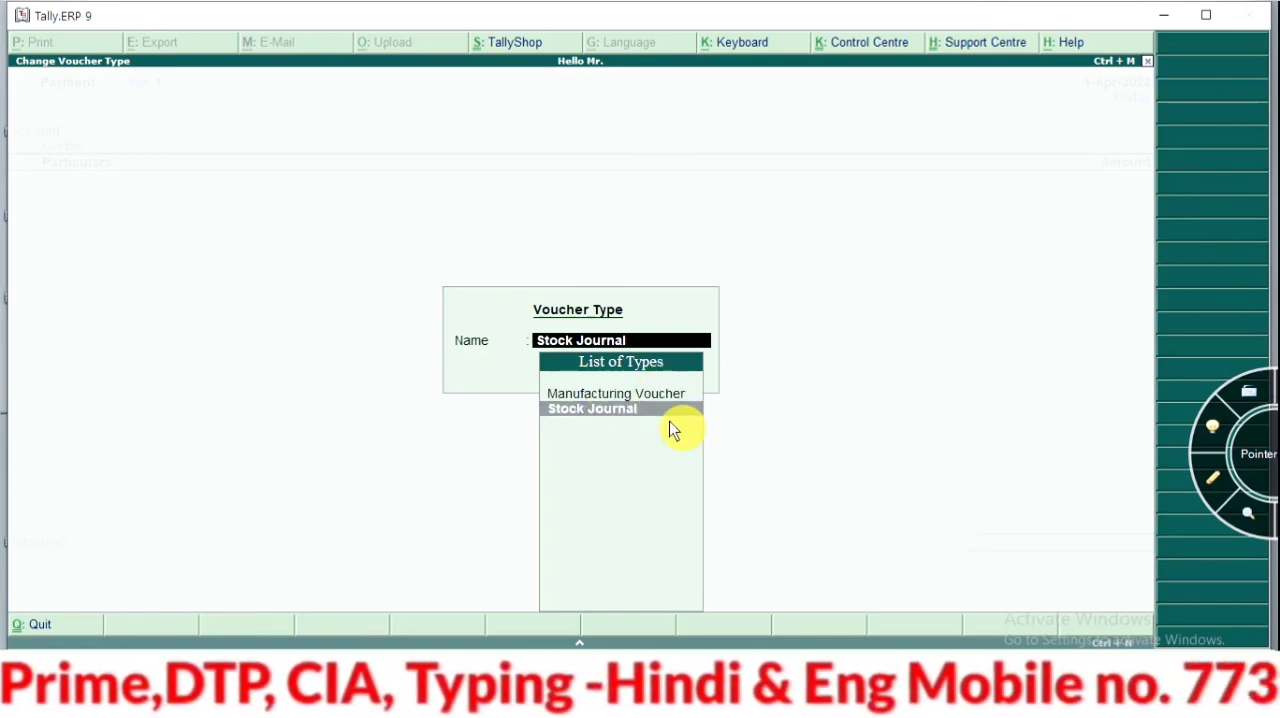
pyautogui.press('BackSpace')
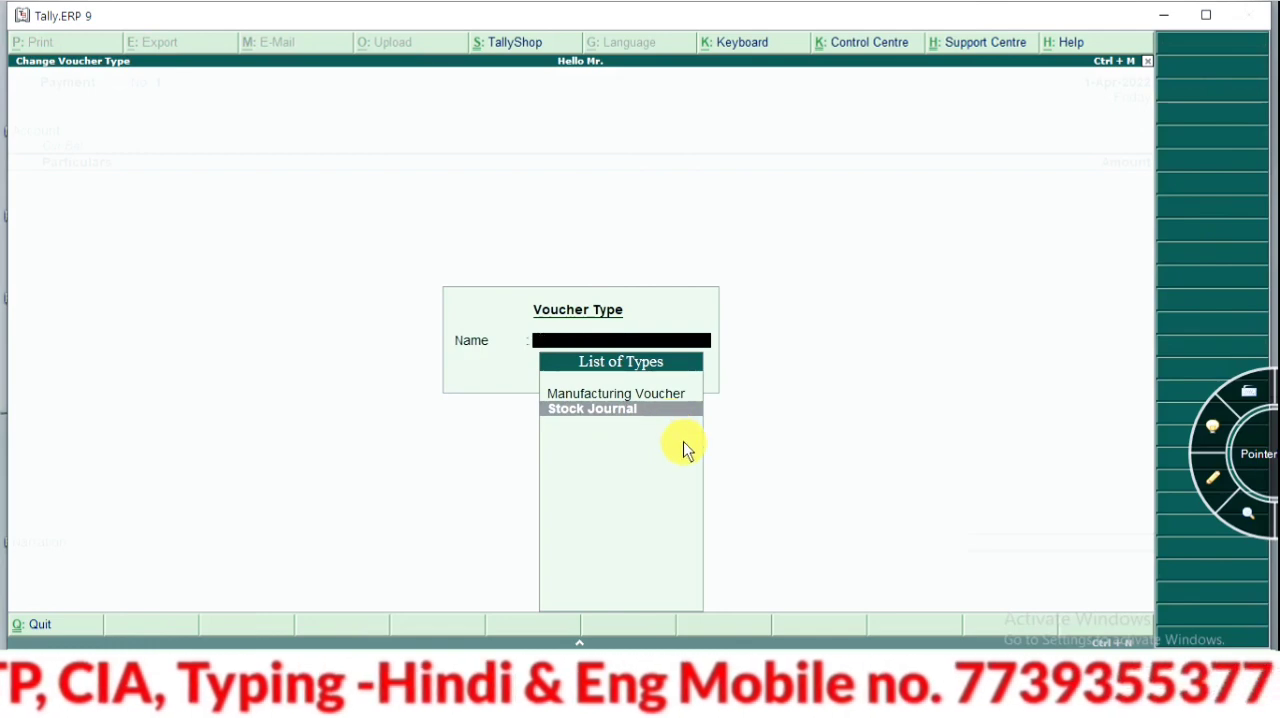
pyautogui.press('Escape')
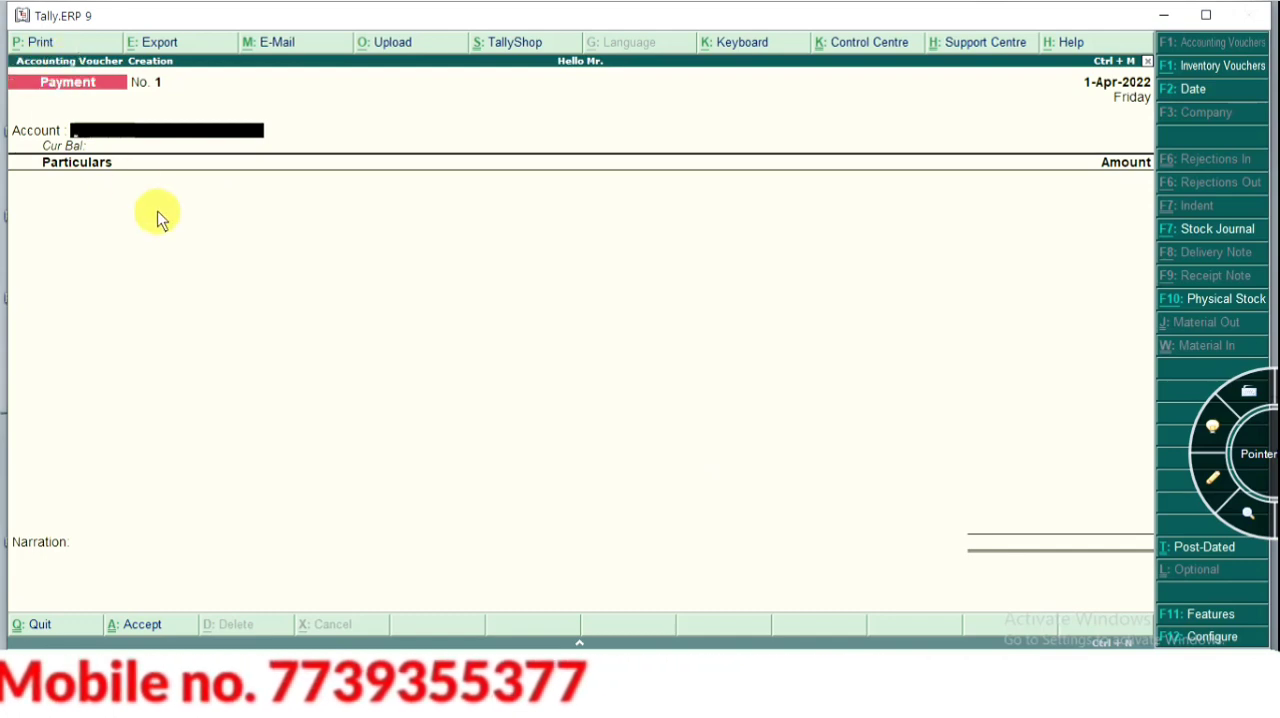
pyautogui.press('Escape')
pyautogui.press('y')
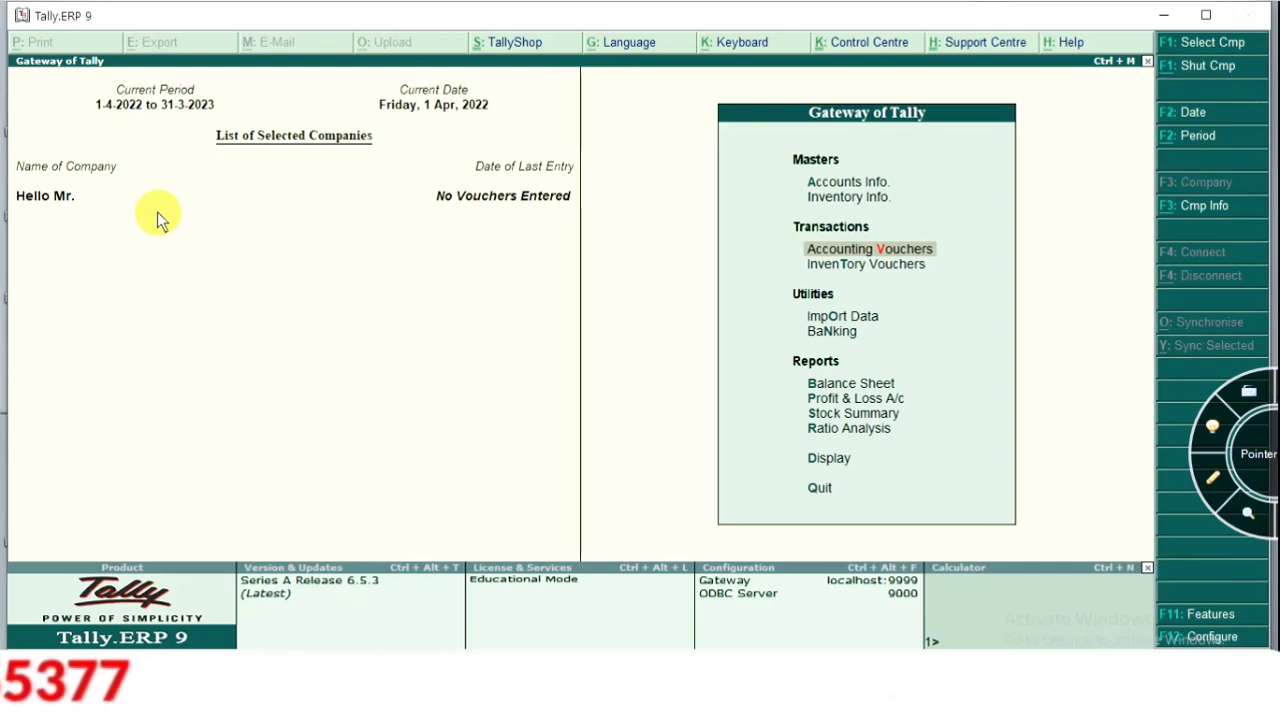
# Open inventory voucher creation from the Gateway of Tally and switch the voucher type to Manufacturing Voucher
pyautogui.press('Down')
pyautogui.press('Return')
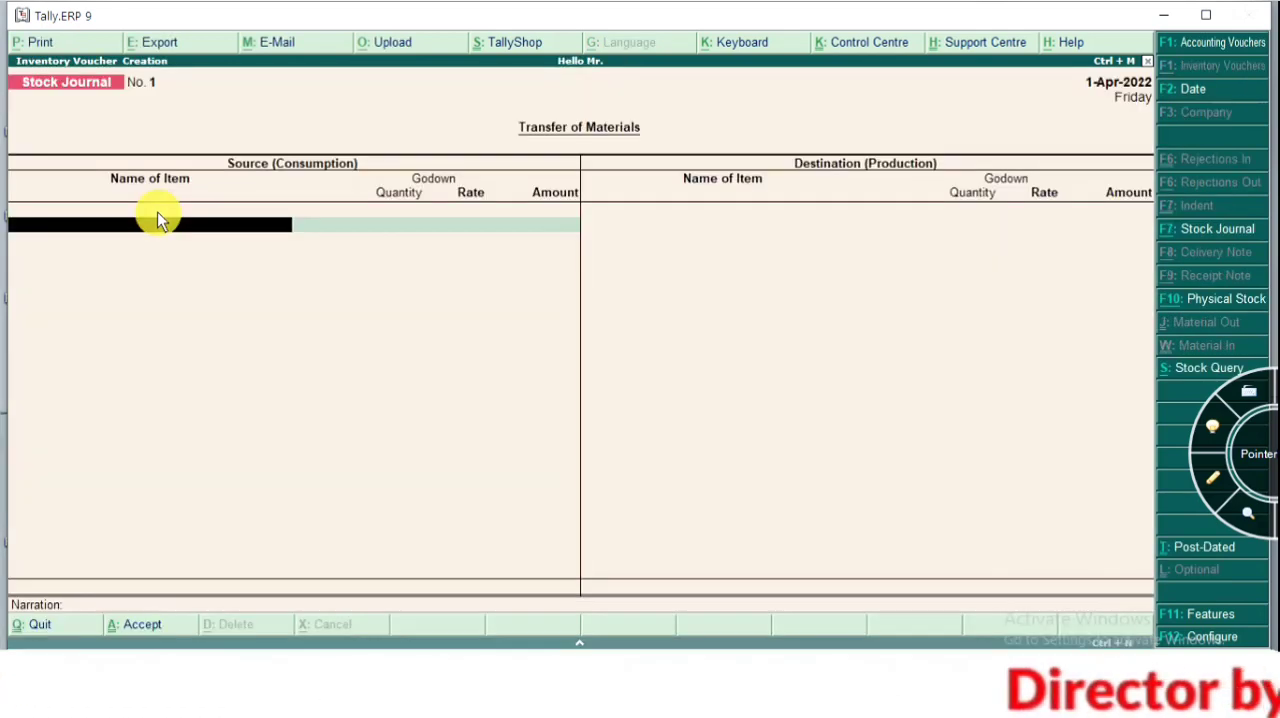
pyautogui.press('F7')
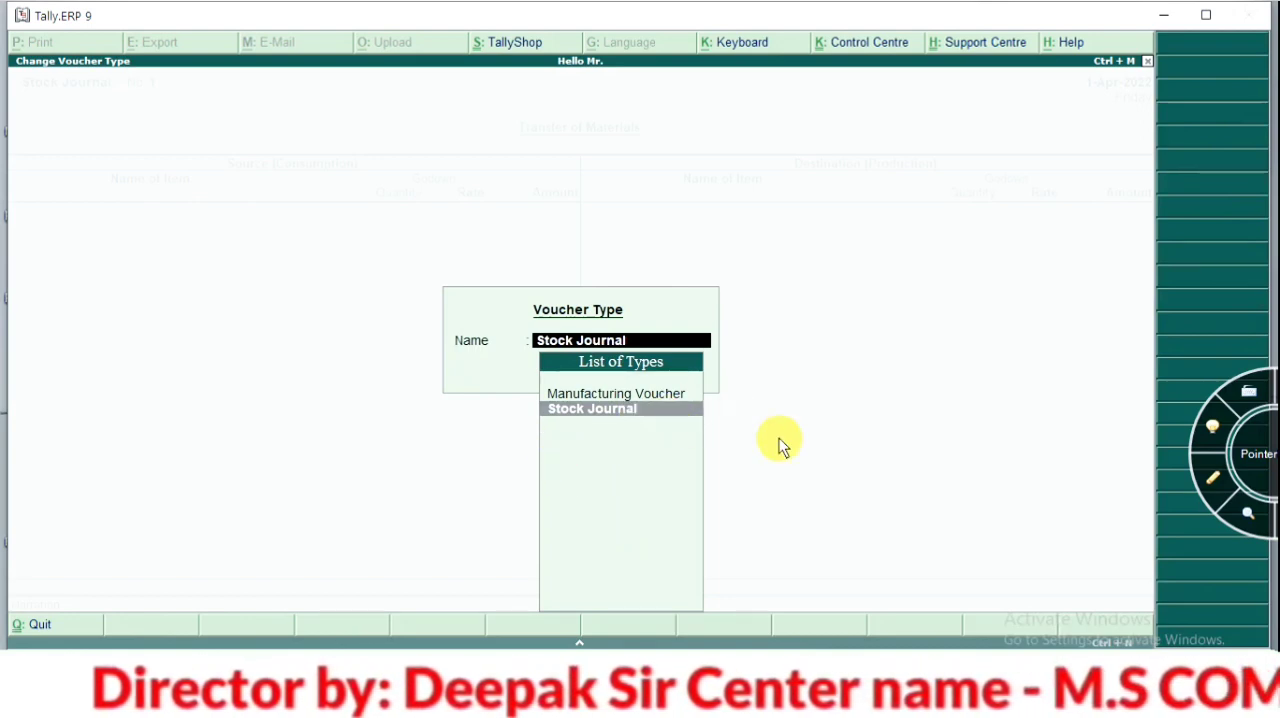
pyautogui.press('Up')
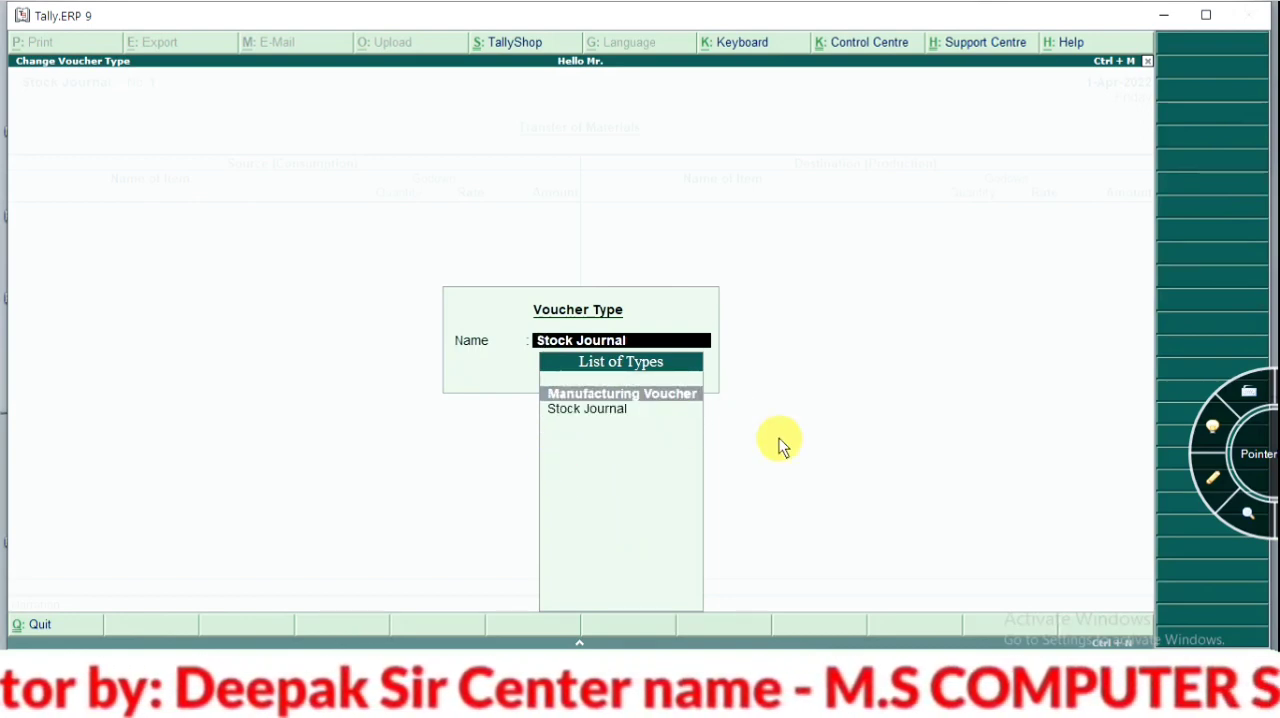
pyautogui.press('Return')
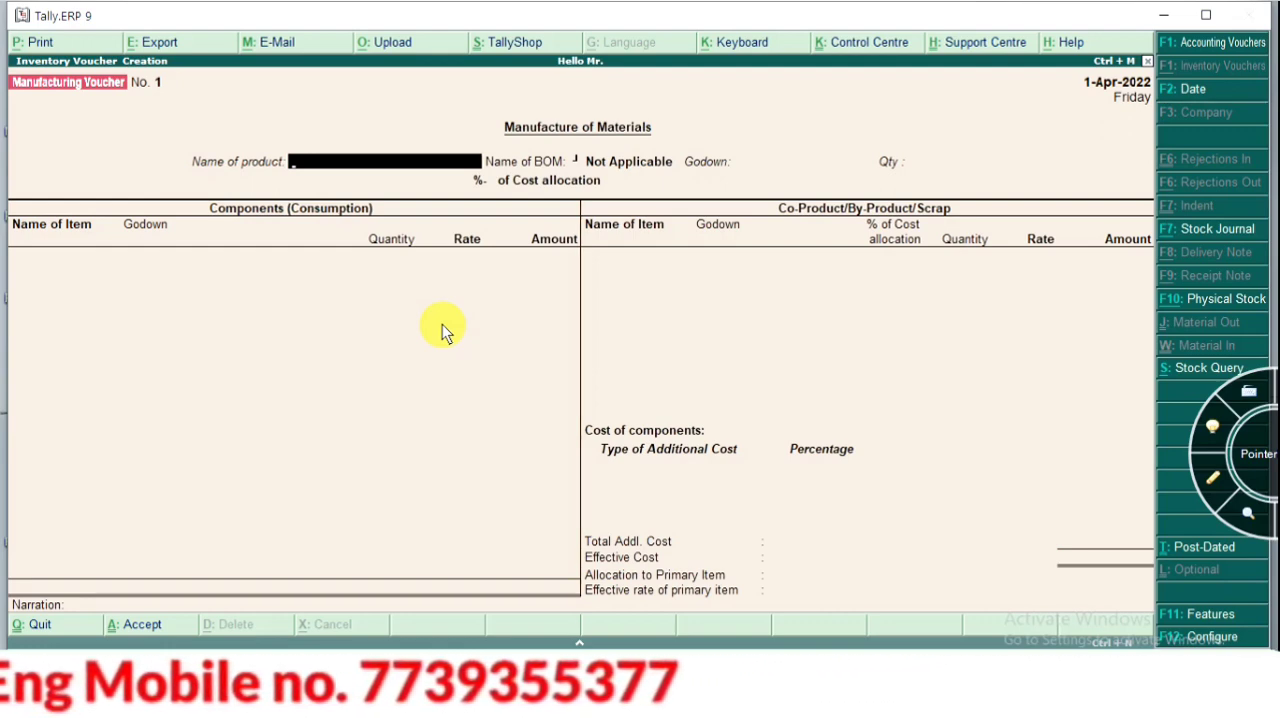
# Start a new stock item for the voucher's product, name it CPU, and leave the alias blank
pyautogui.press('Return')
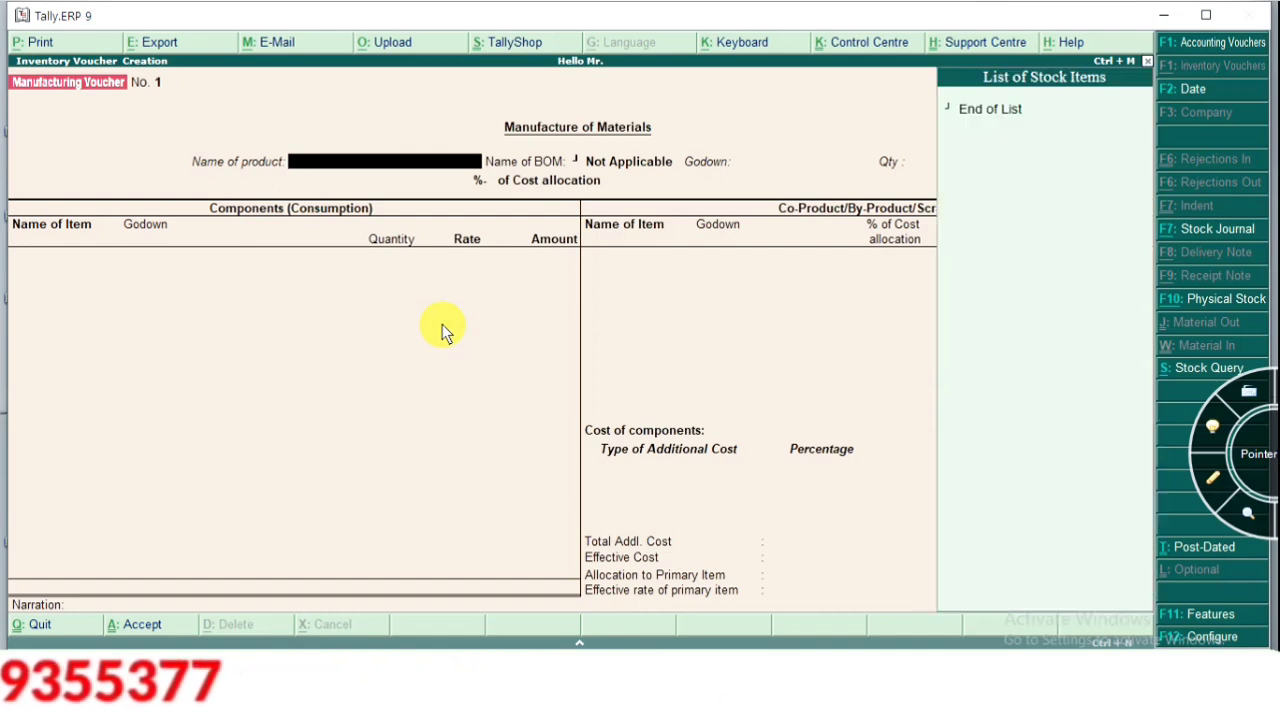
pyautogui.hotkey('alt', 'c')
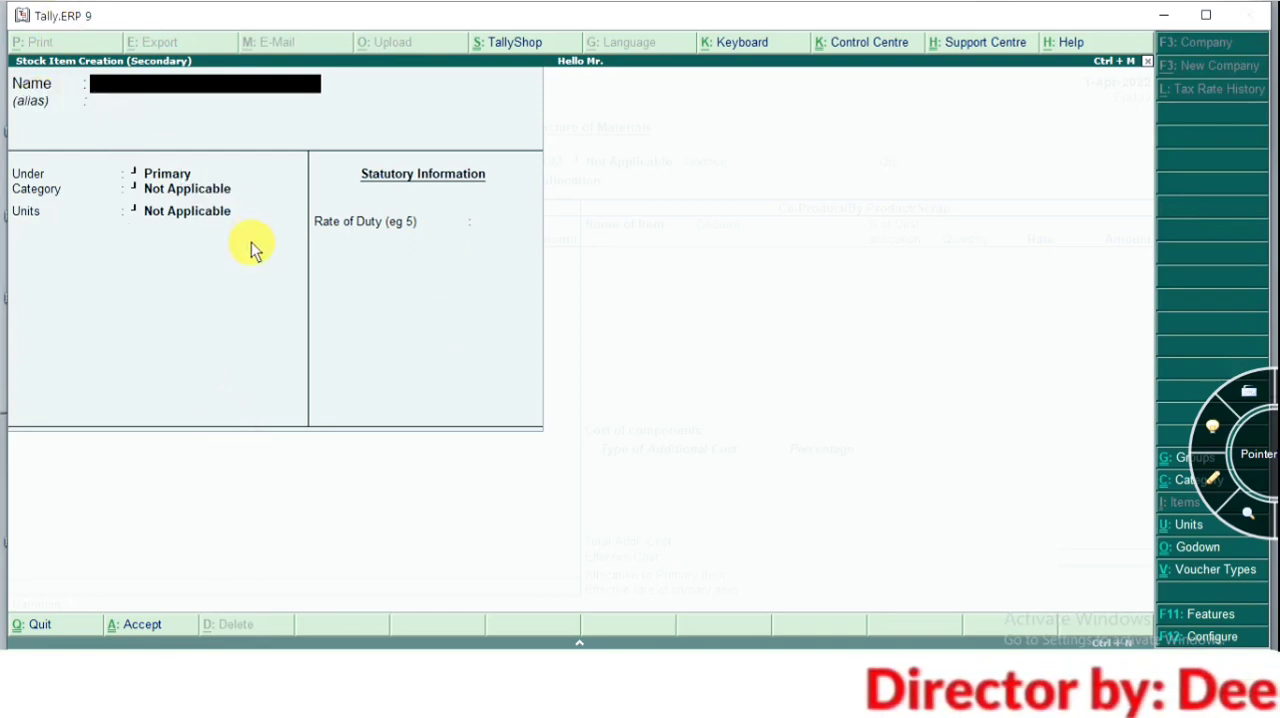
pyautogui.write('Cp')
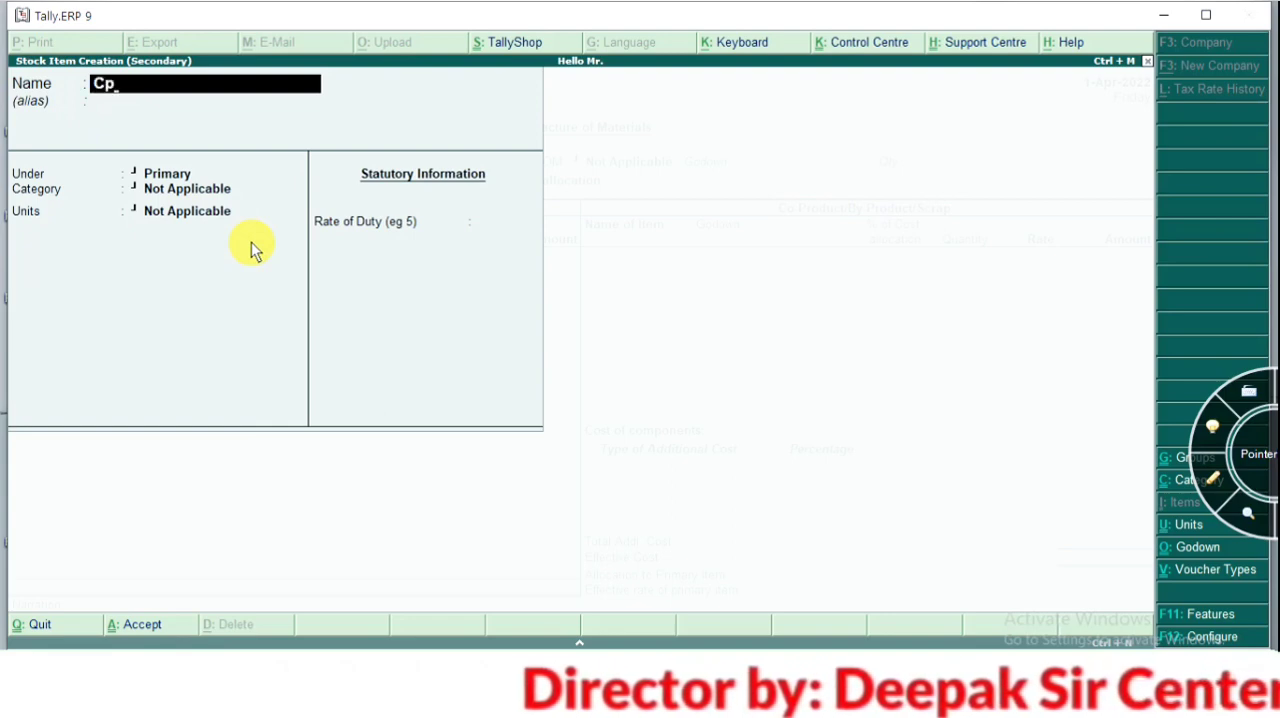
pyautogui.press('BackSpace')
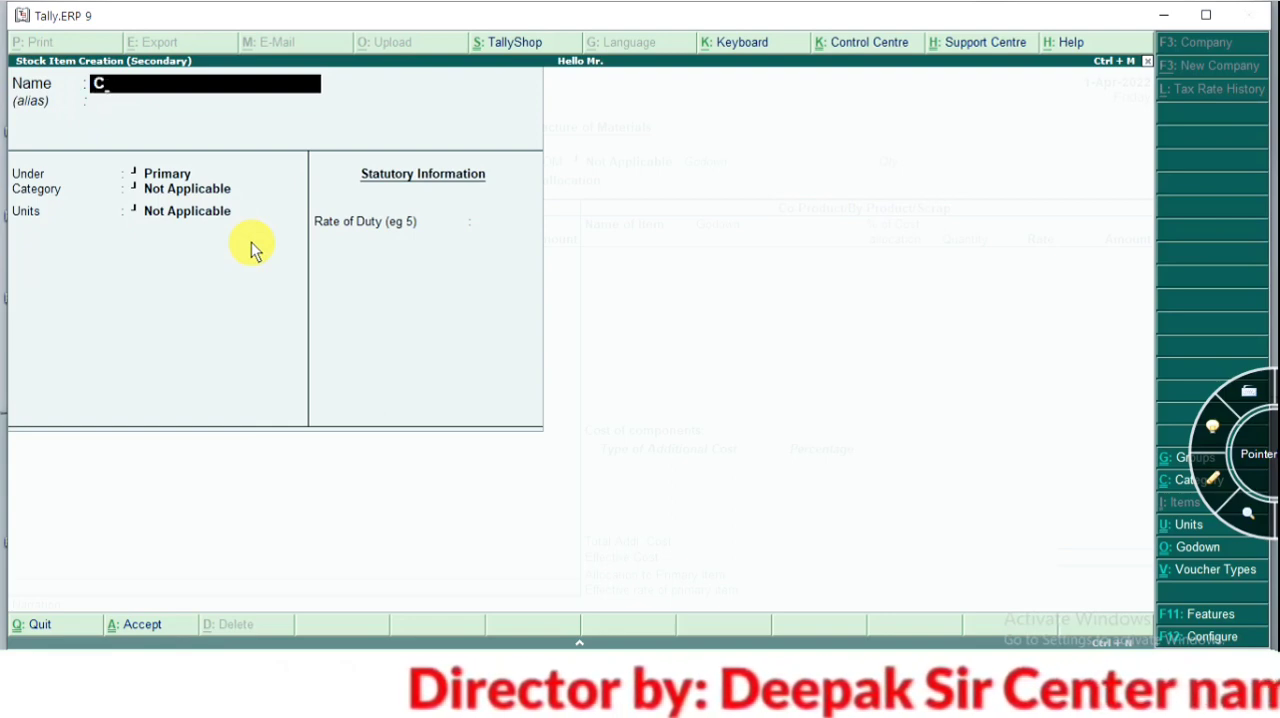
pyautogui.write('PU')
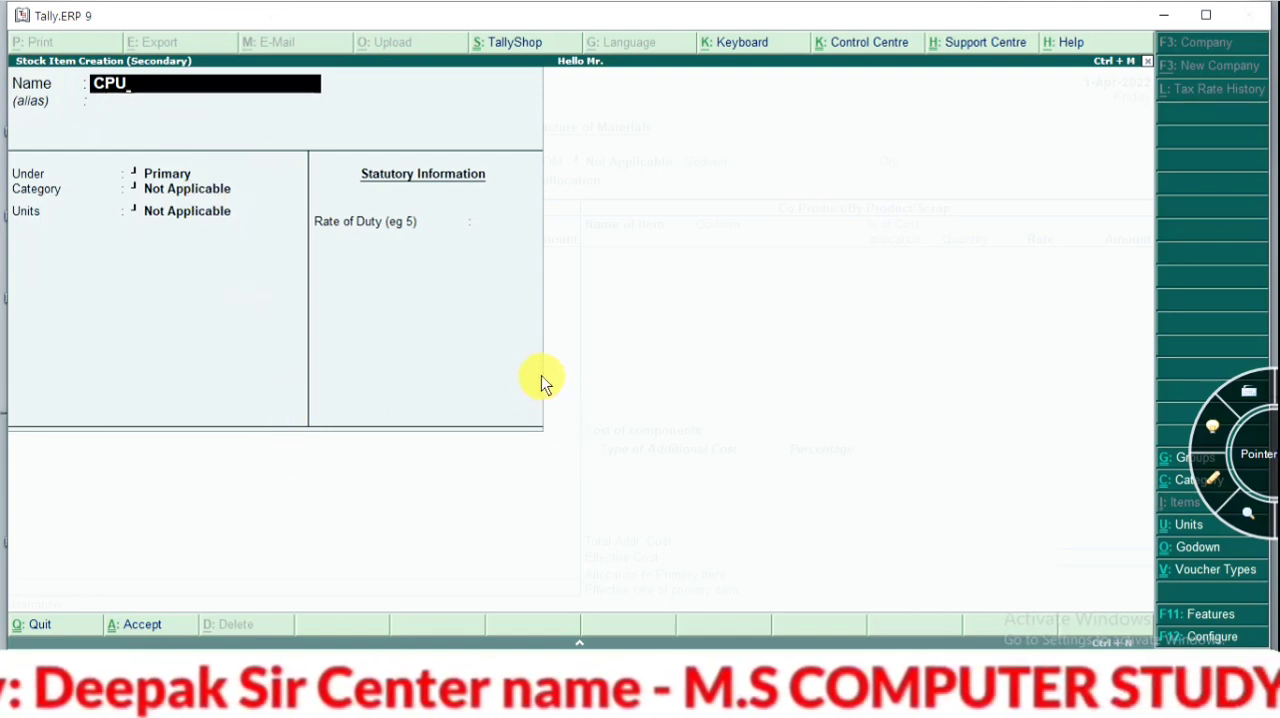
pyautogui.press('Return')
pyautogui.press('Return')
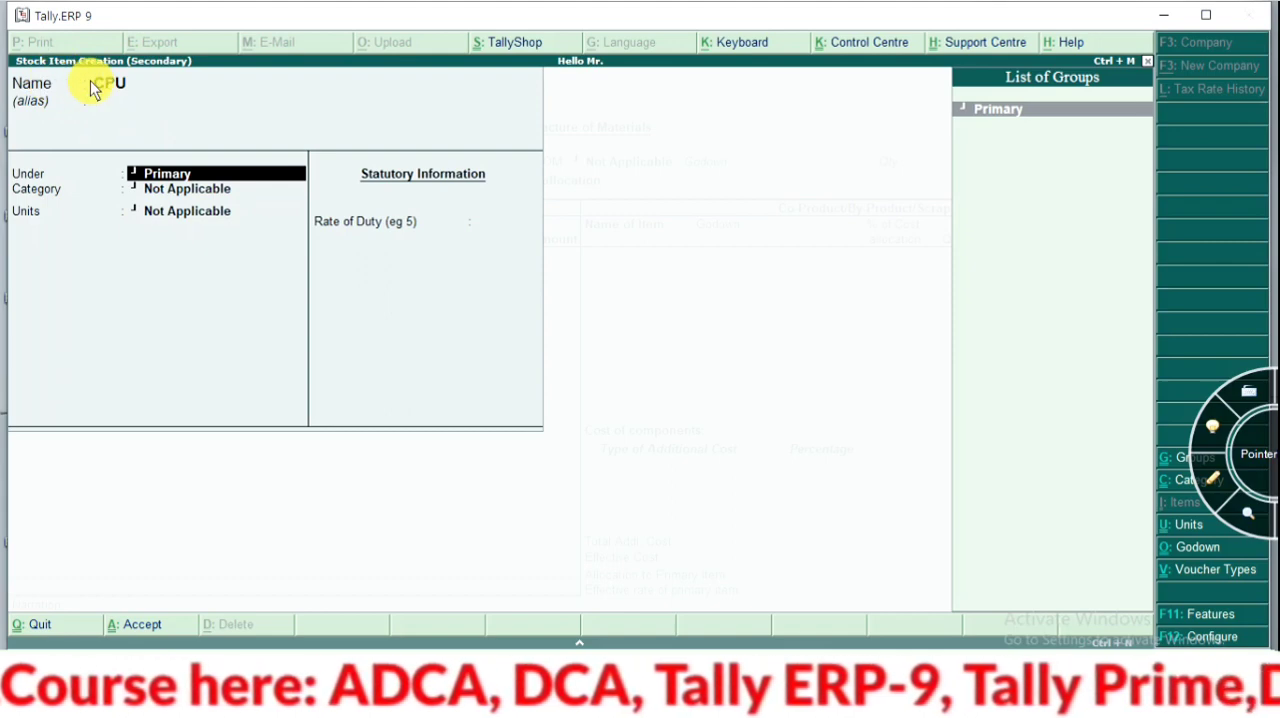
# Create the stock group COMPUTER SET under Primary for the CPU item, with item quantities added set to Yes
pyautogui.hotkey('alt', 'c')
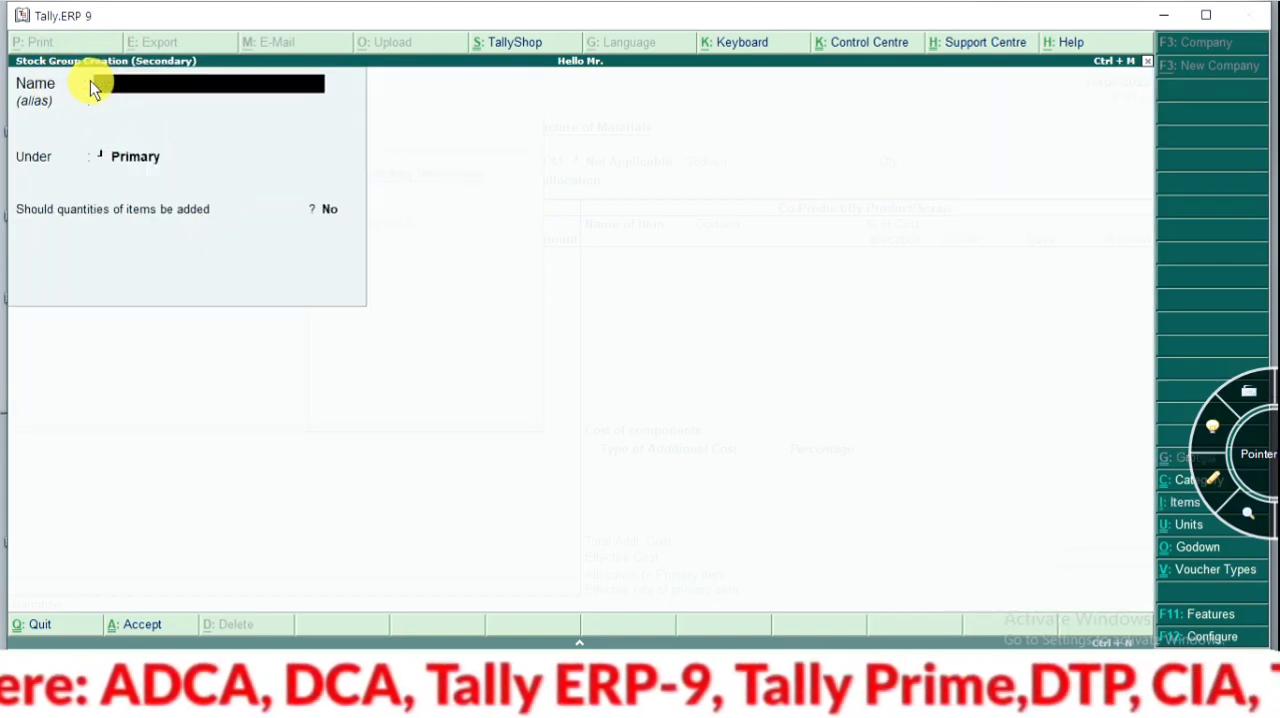
pyautogui.write('COMP')
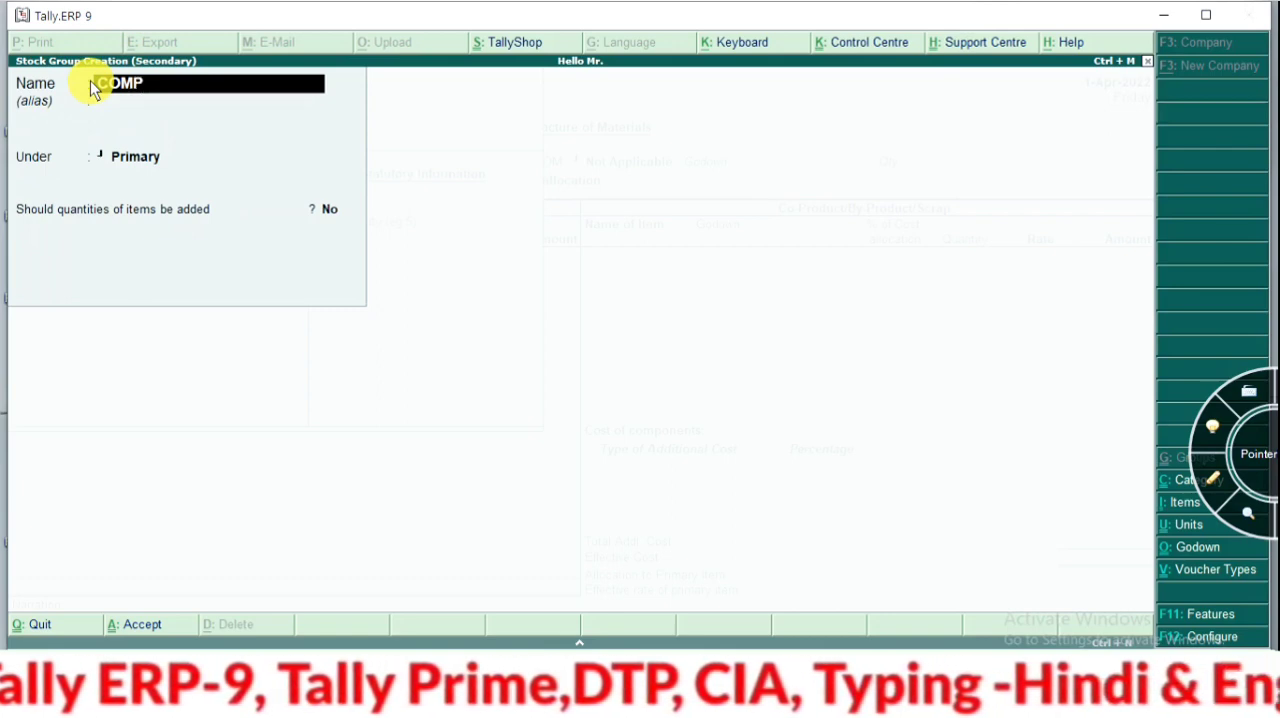
pyautogui.write('UTER')
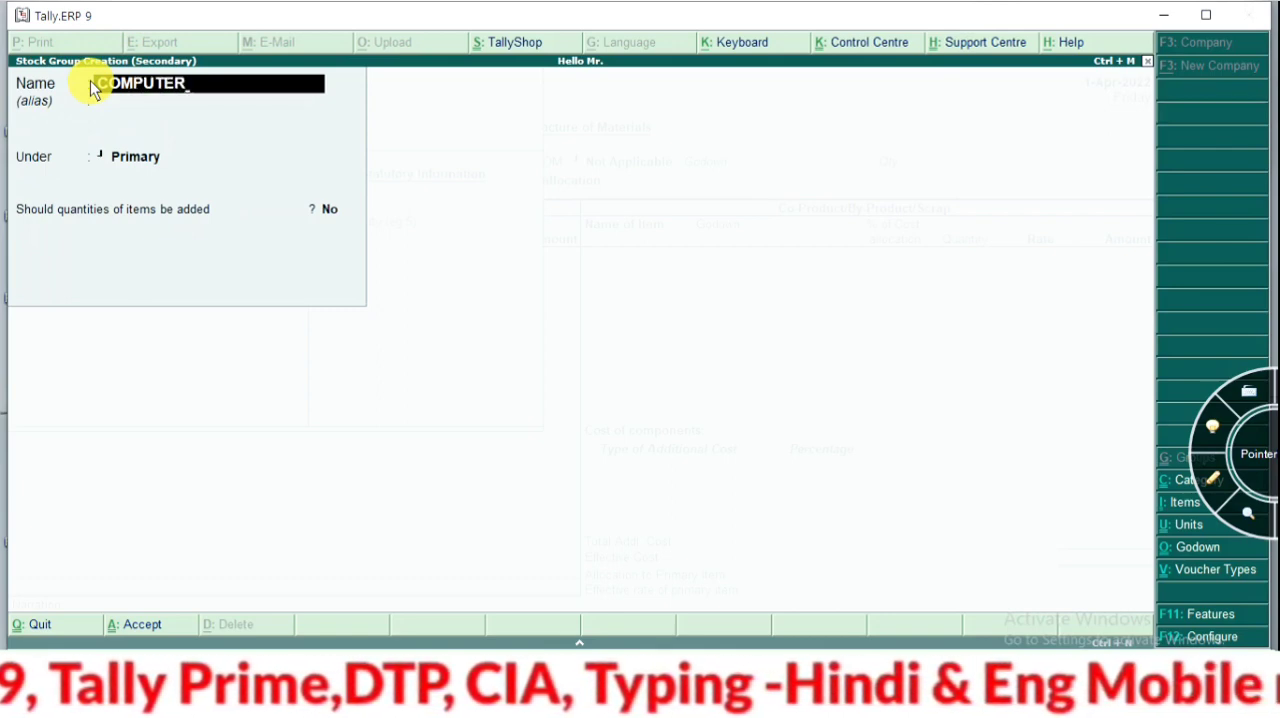
pyautogui.write(' SET')
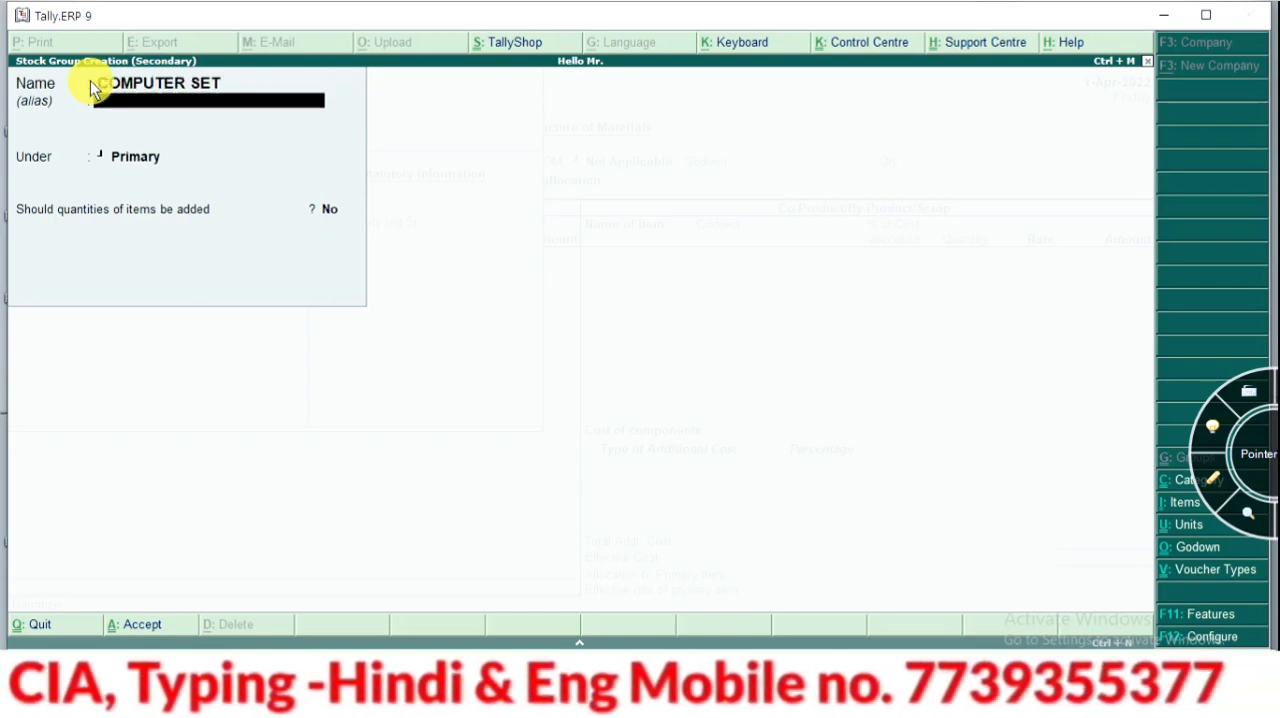
pyautogui.press('Return')
pyautogui.press('Return')
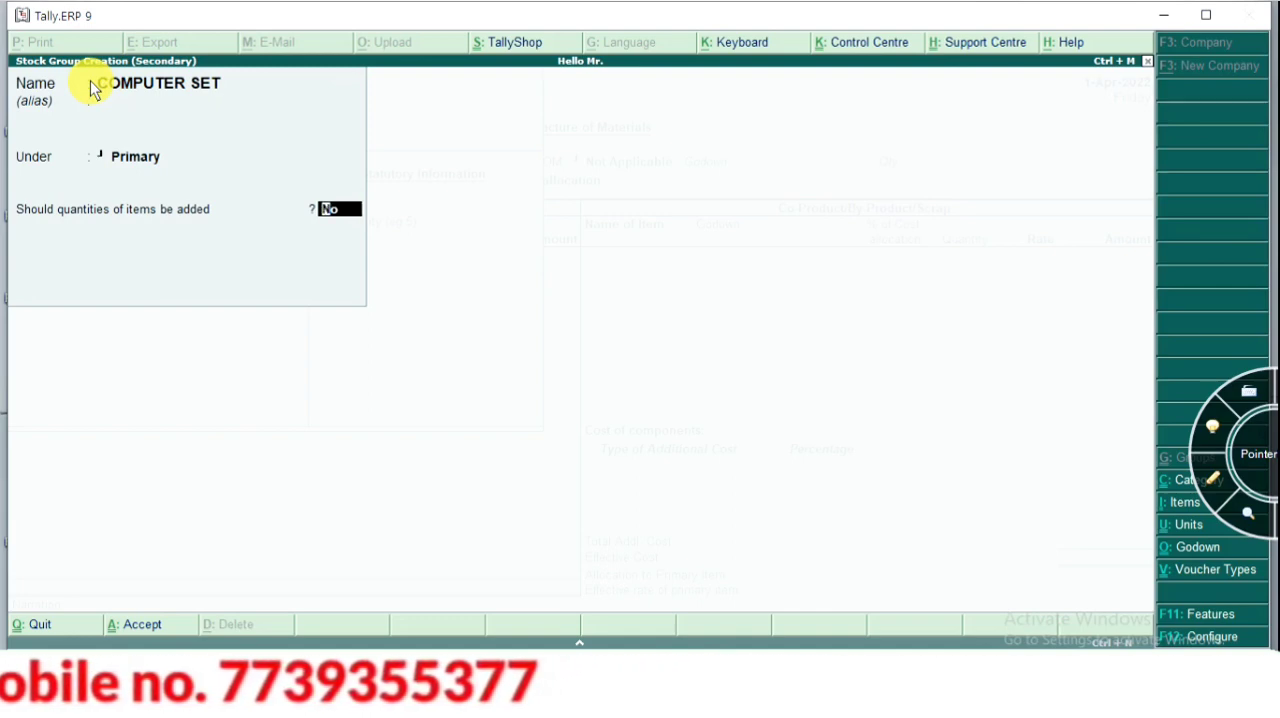
pyautogui.press('y')
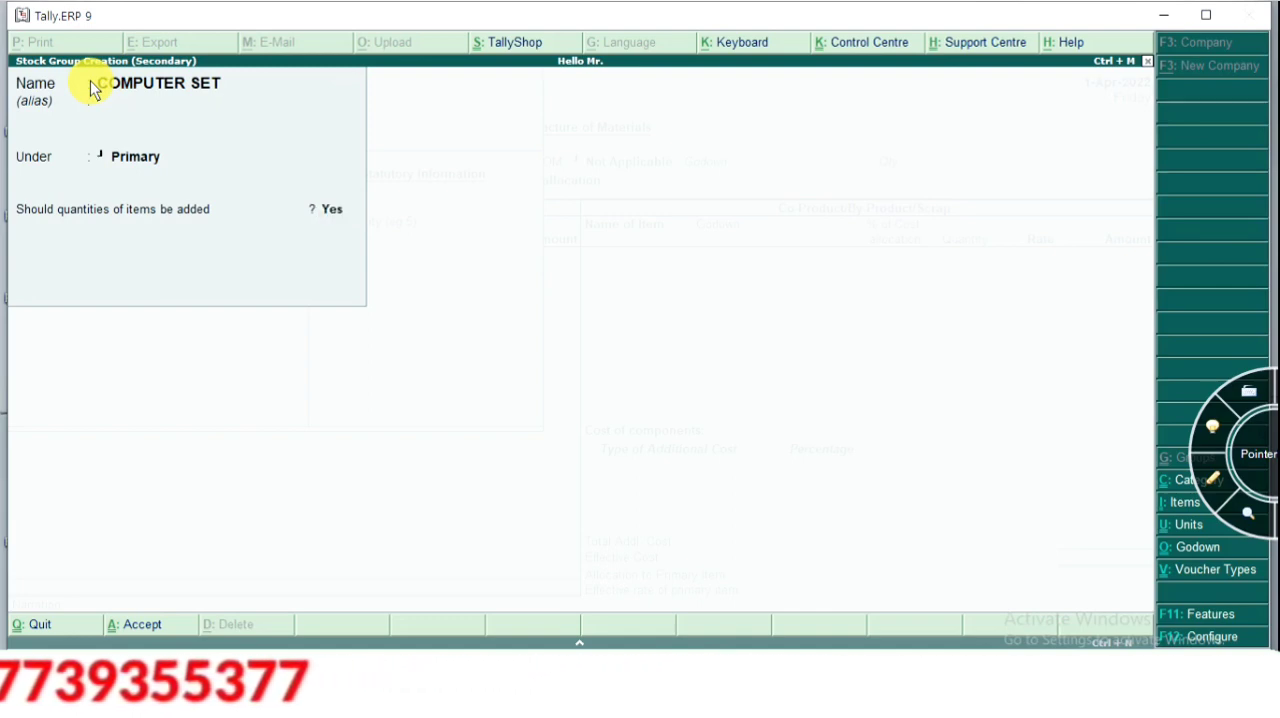
pyautogui.press('Return')
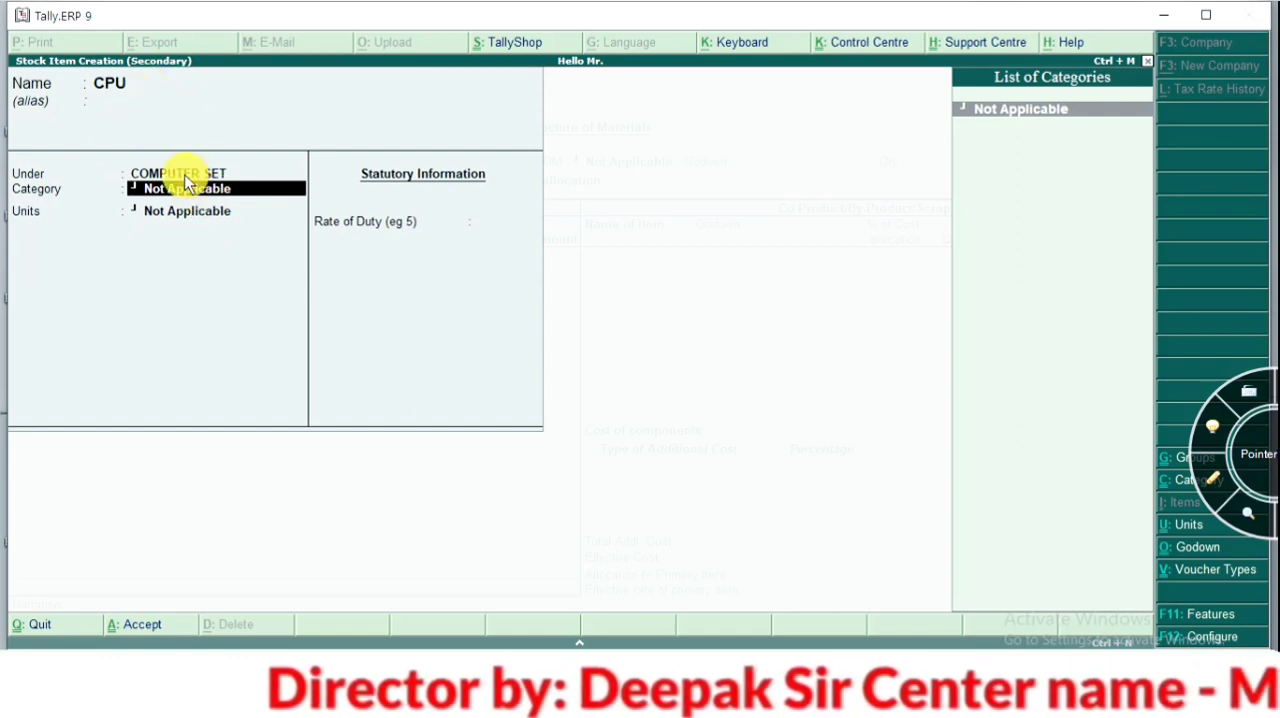
# Create the stock category ITEL under Primary and assign it to the CPU item
pyautogui.hotkey('alt', 'c')
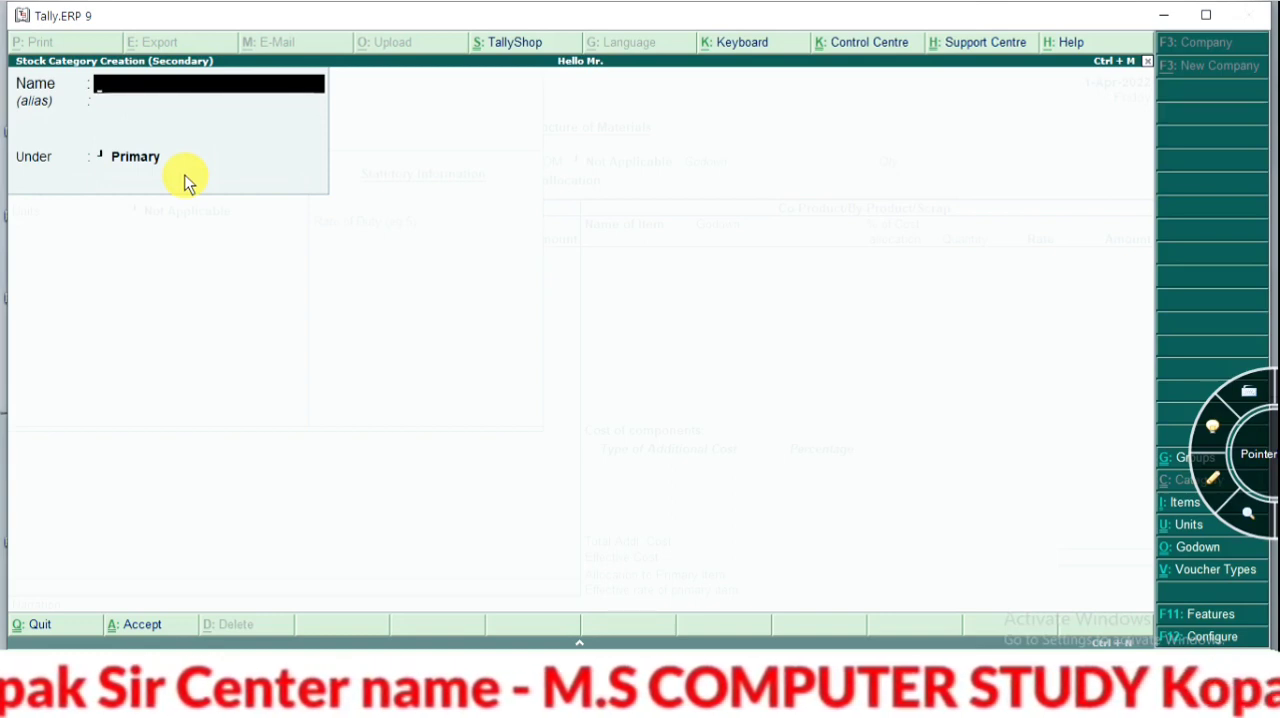
pyautogui.write('ITEL')
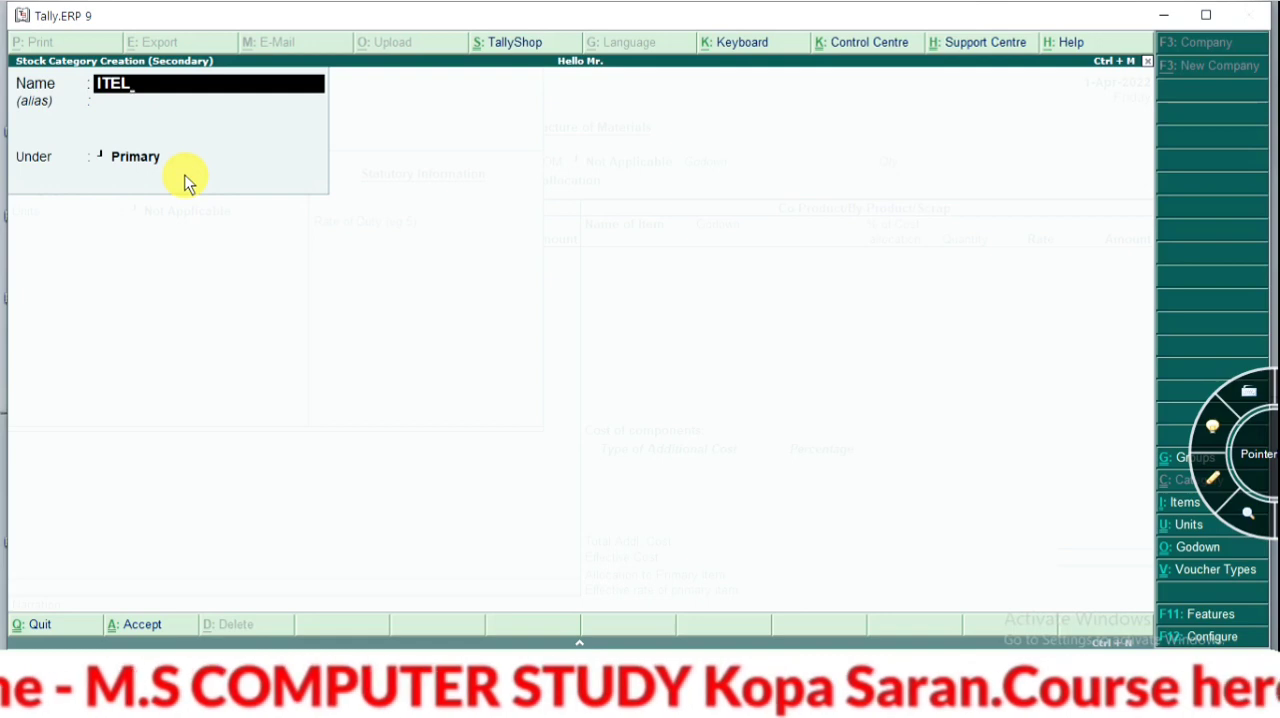
pyautogui.hotkey('ctrl', 'a')
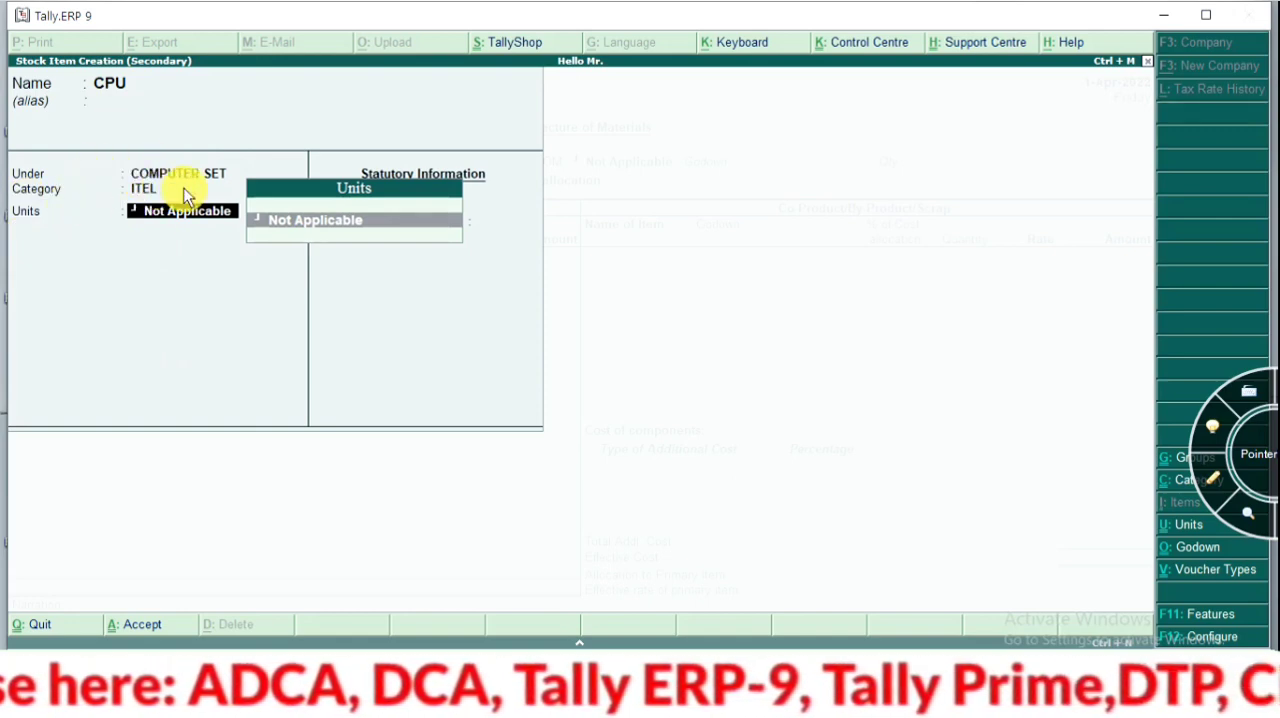
# Create a simple unit with the symbol PCS and assign it to the CPU item
pyautogui.hotkey('alt', 'c')
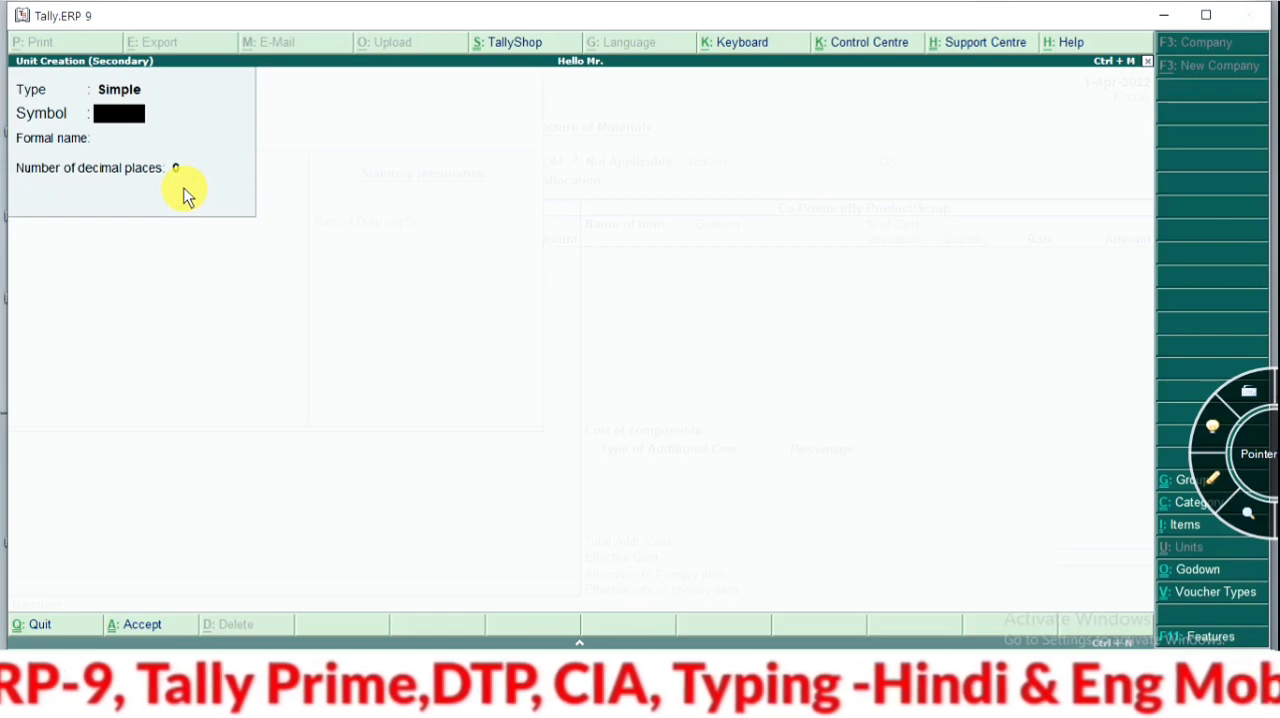
pyautogui.write('P')
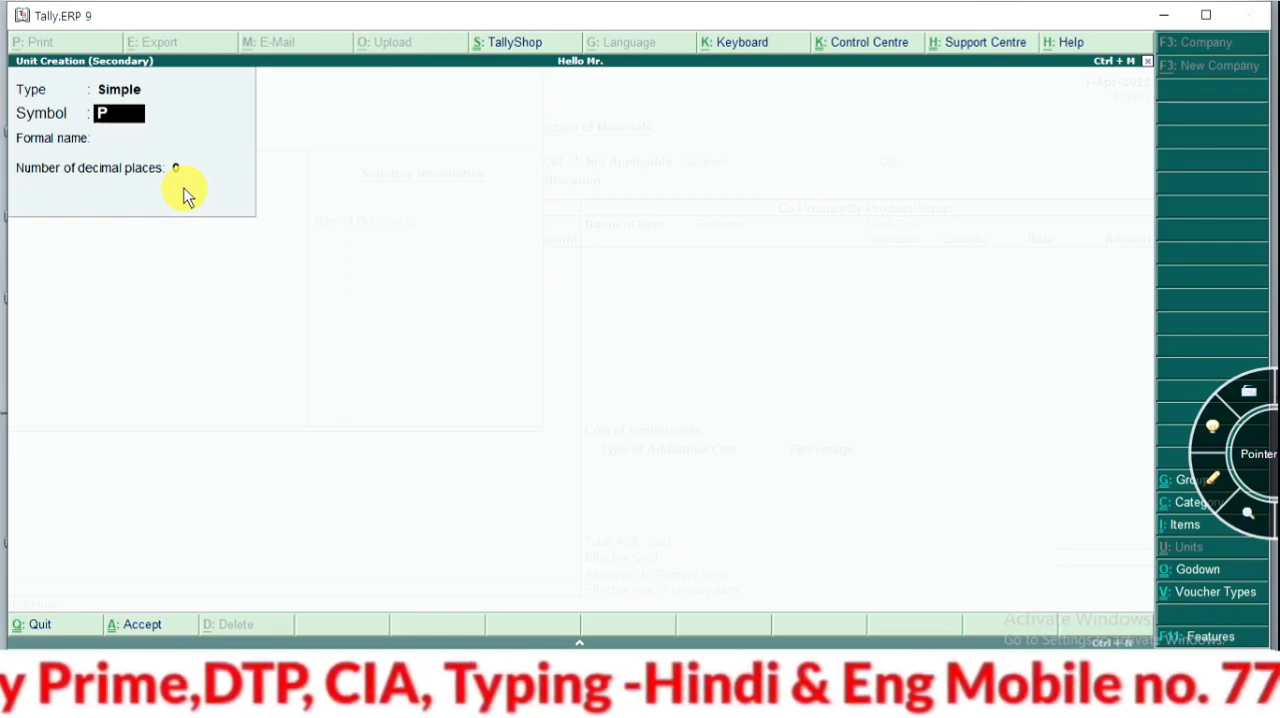
pyautogui.write('CS')
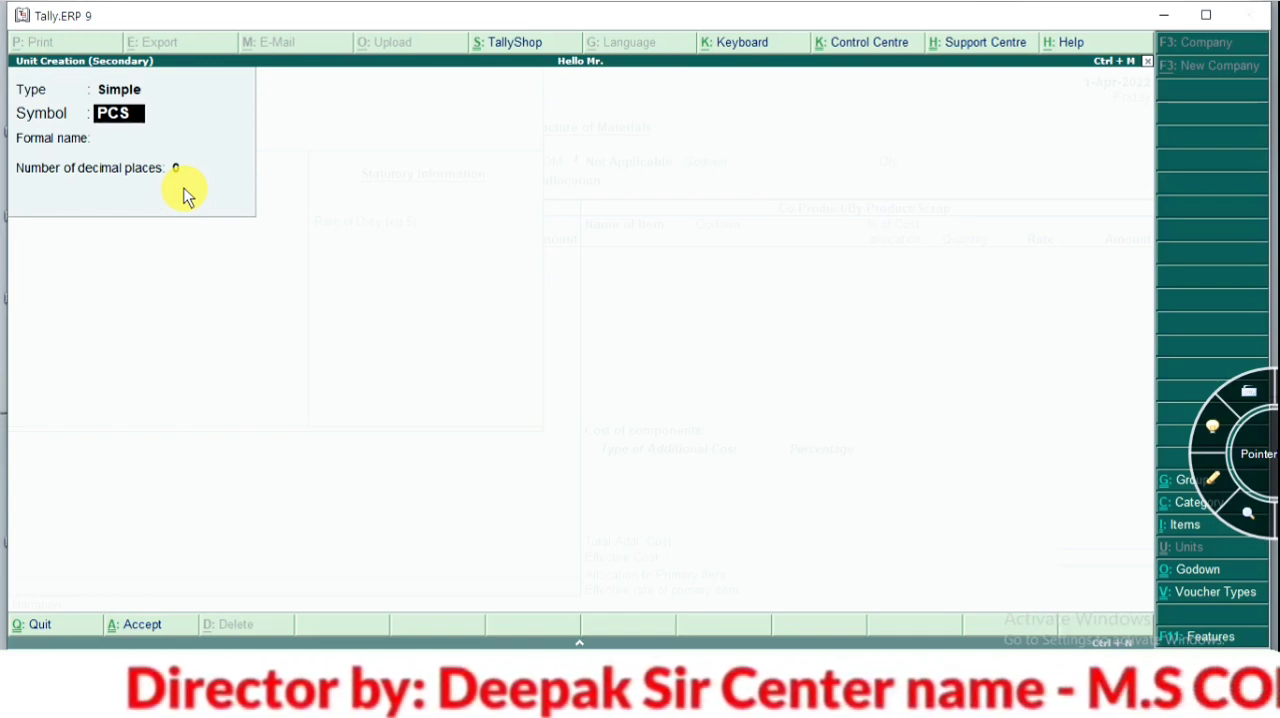
pyautogui.press('Return')
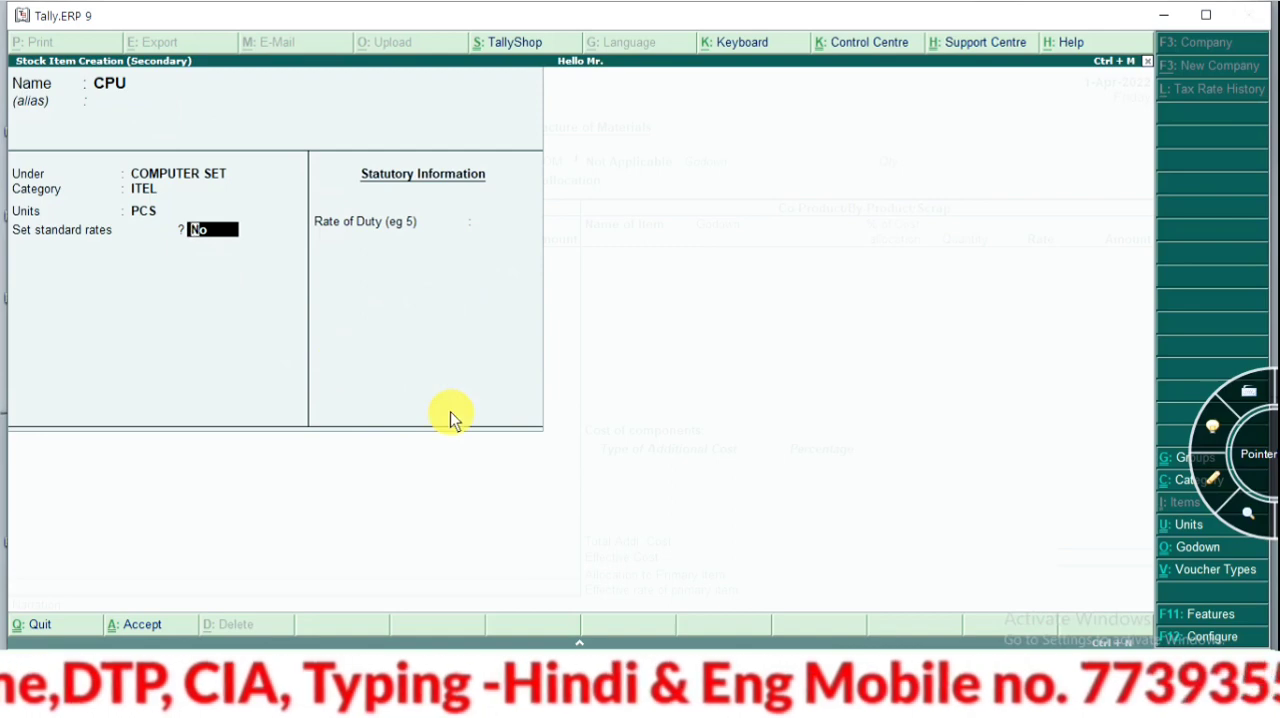
# Keep standard rates at No and the duty rate at 0, save the CPU item, and leave its description blank
pyautogui.press('Return')
pyautogui.press('Return')
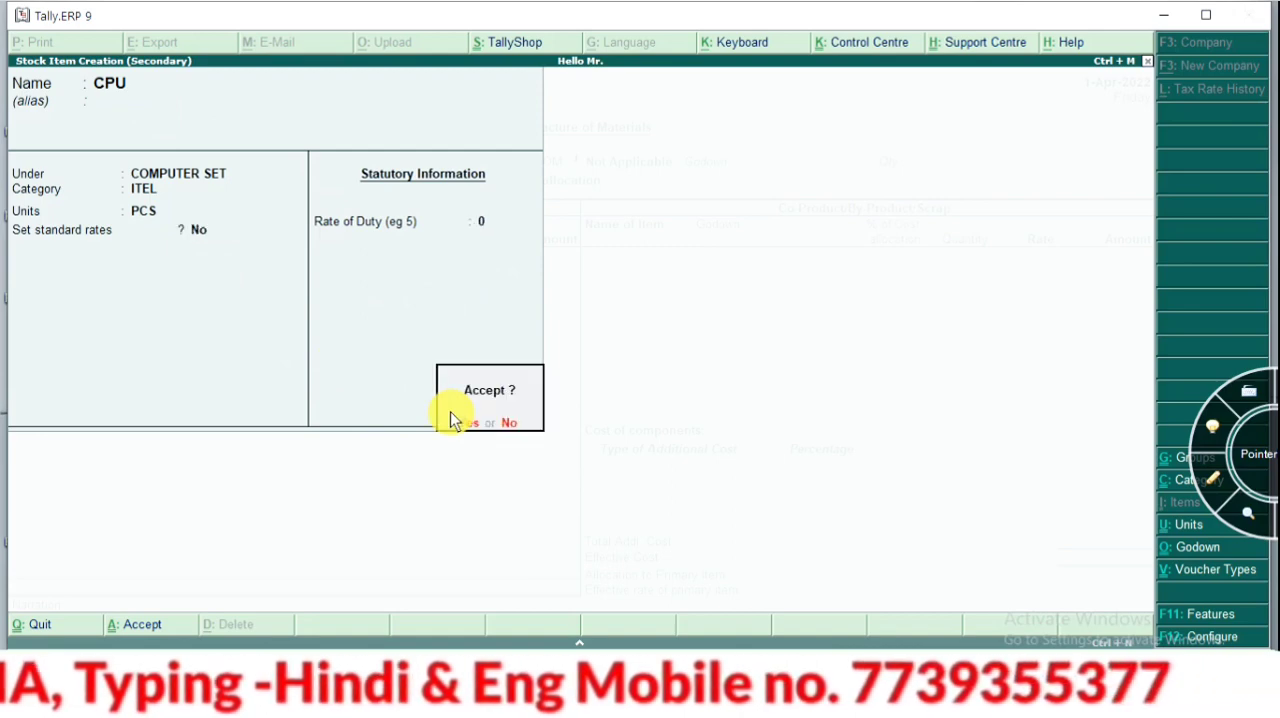
pyautogui.press('Return')
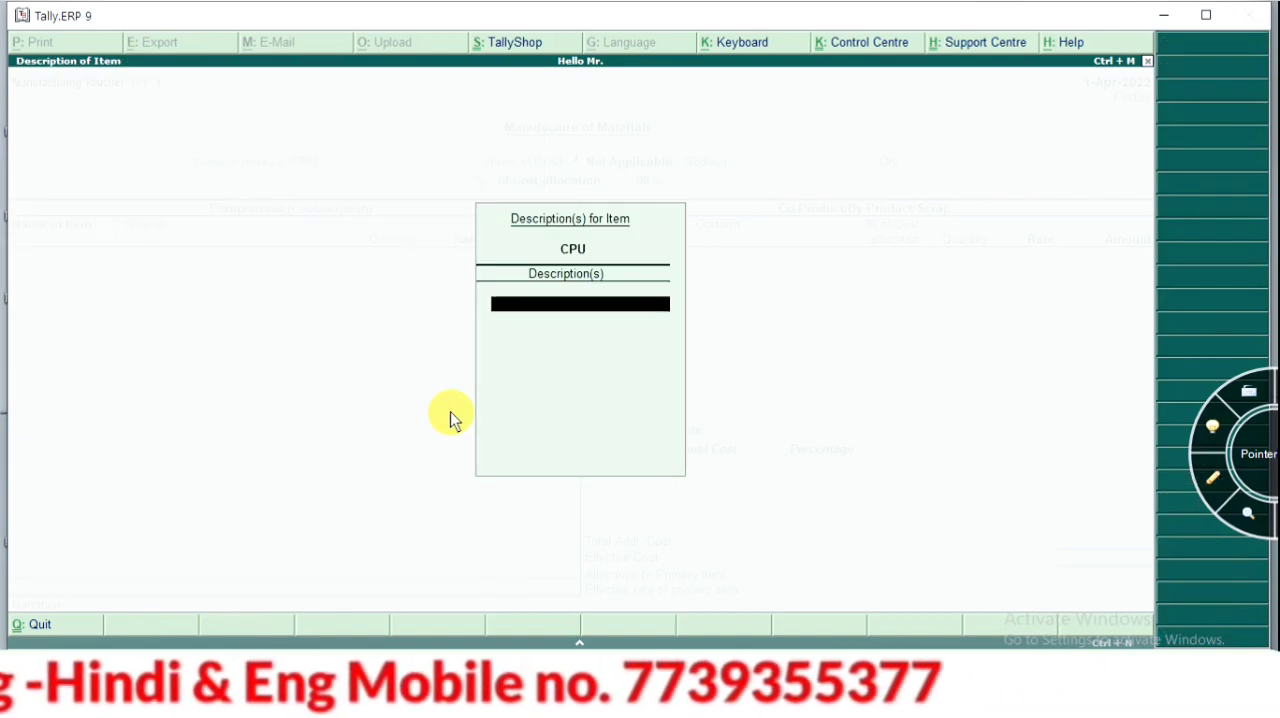
pyautogui.press('Return')
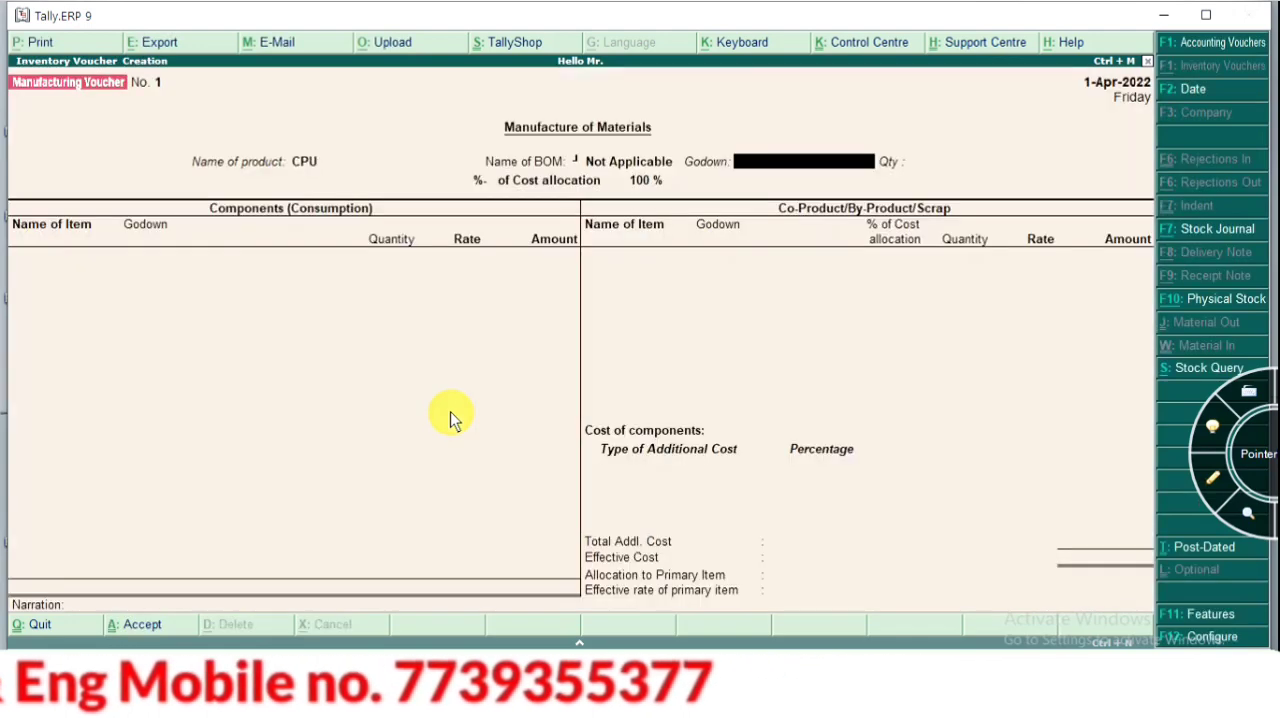
# Keep CPU as the product, create the godown KOPA under Primary for it, and set the quantity to 1 PCS
pyautogui.press('BackSpace')
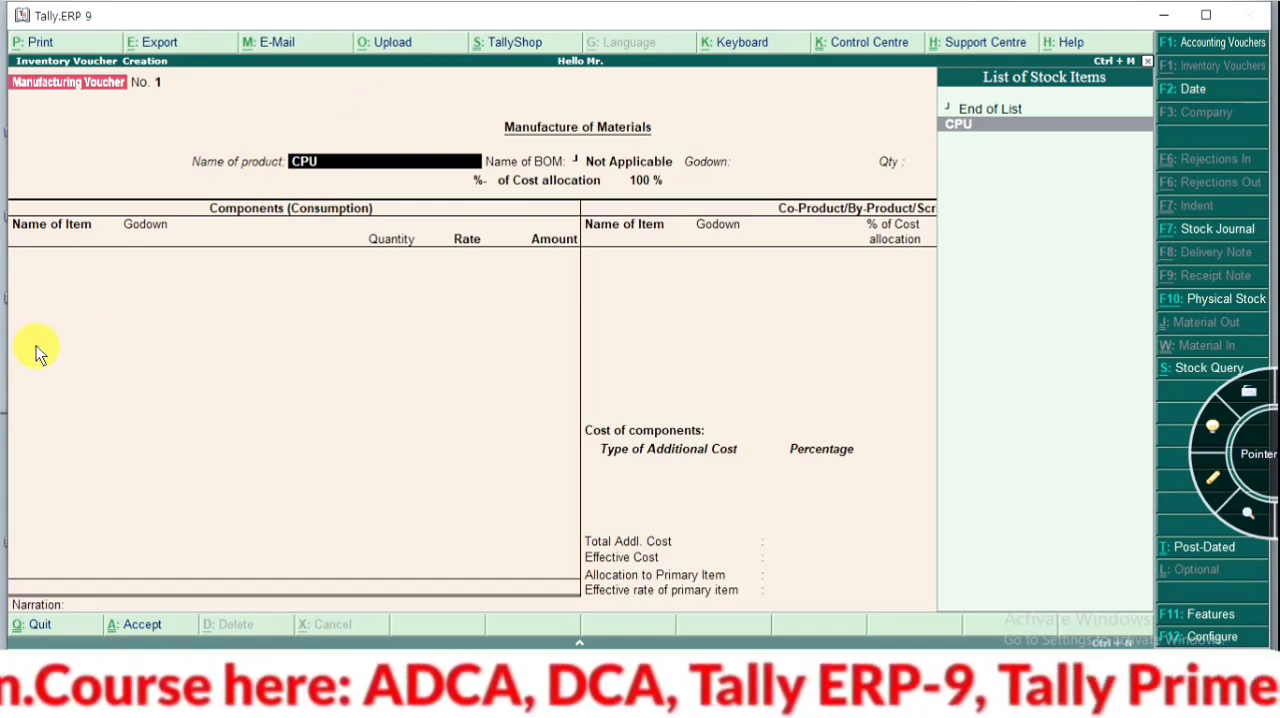
pyautogui.press('Return')
pyautogui.press('Return')
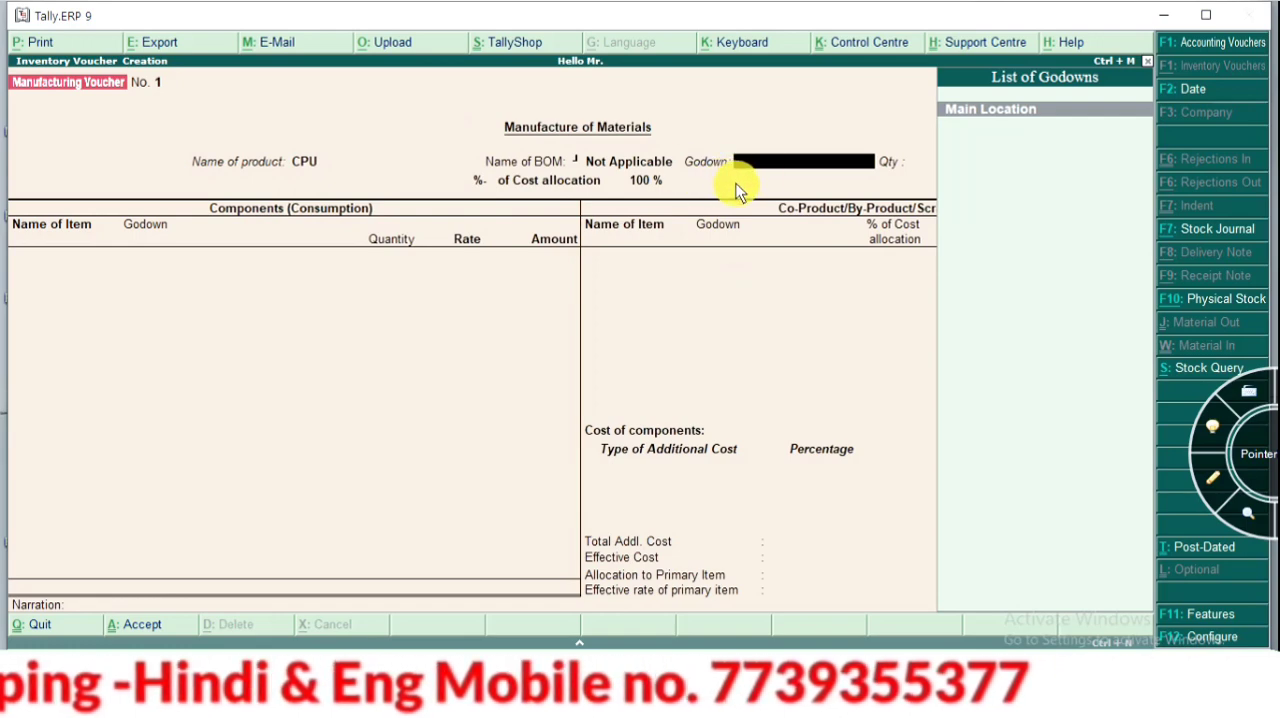
pyautogui.hotkey('alt', 'c')
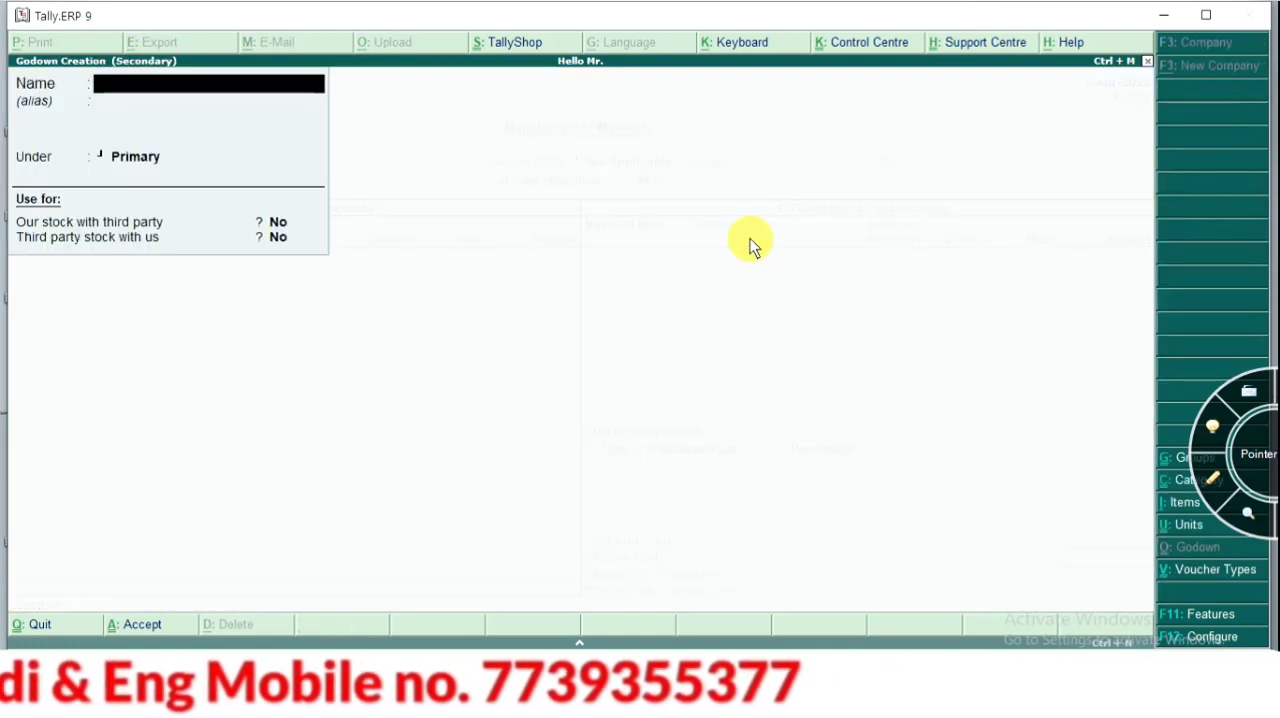
pyautogui.write('KOPA')
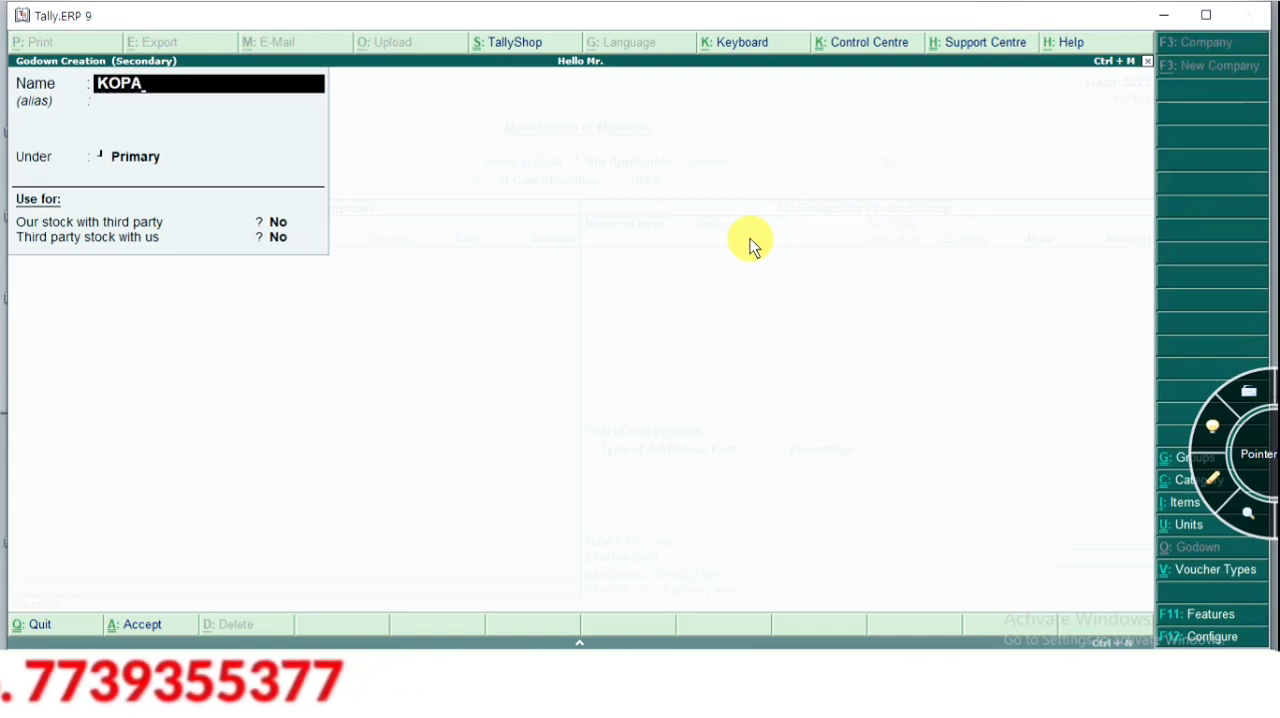
pyautogui.hotkey('ctrl', 'a')
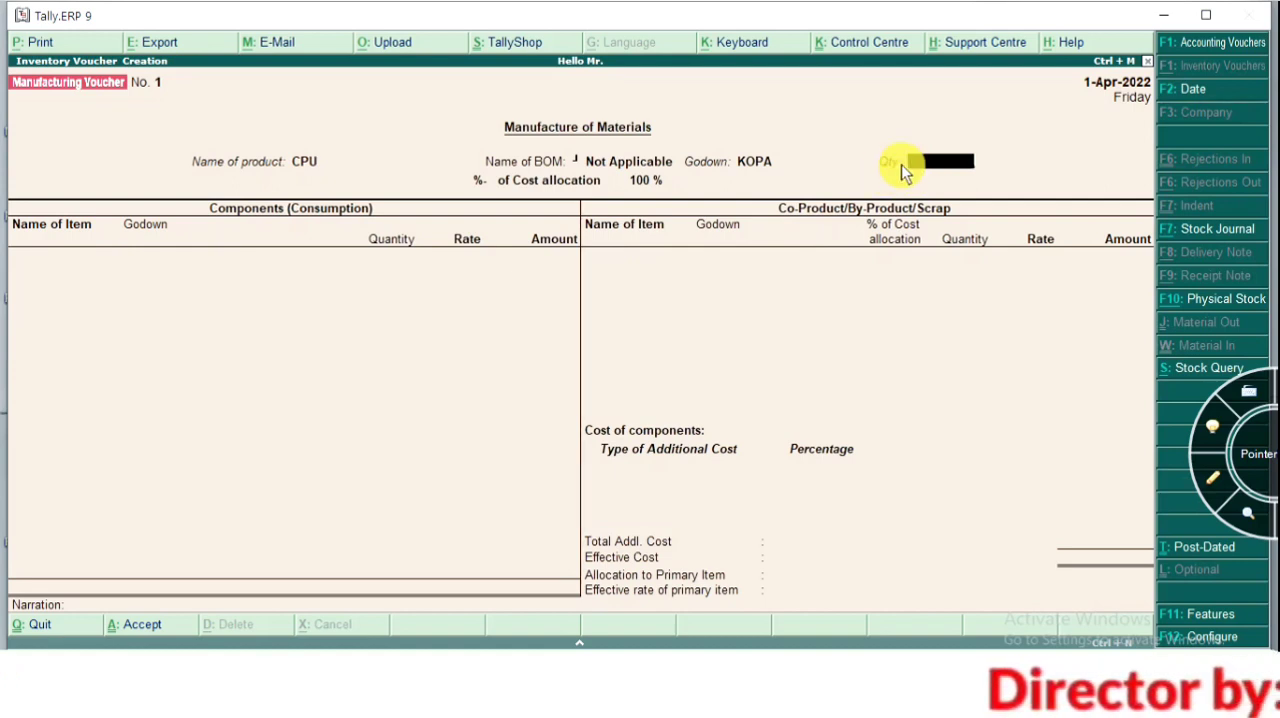
pyautogui.write('1')
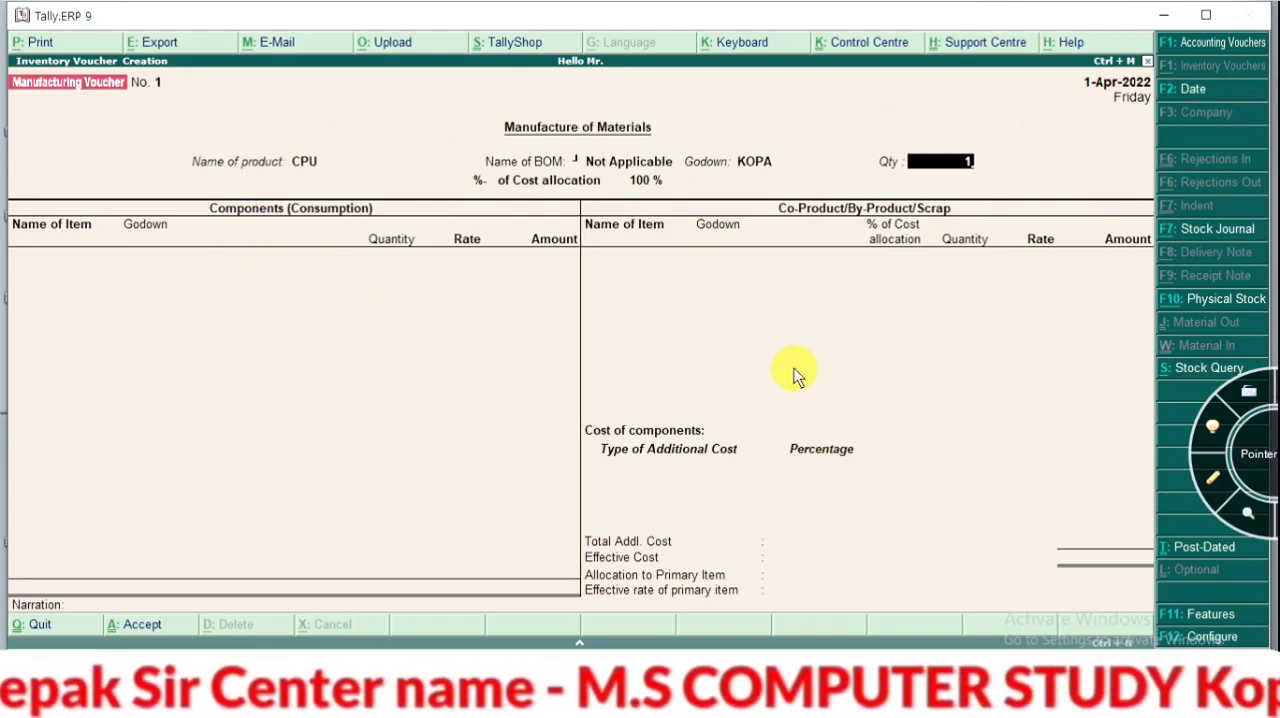
pyautogui.press('Return')
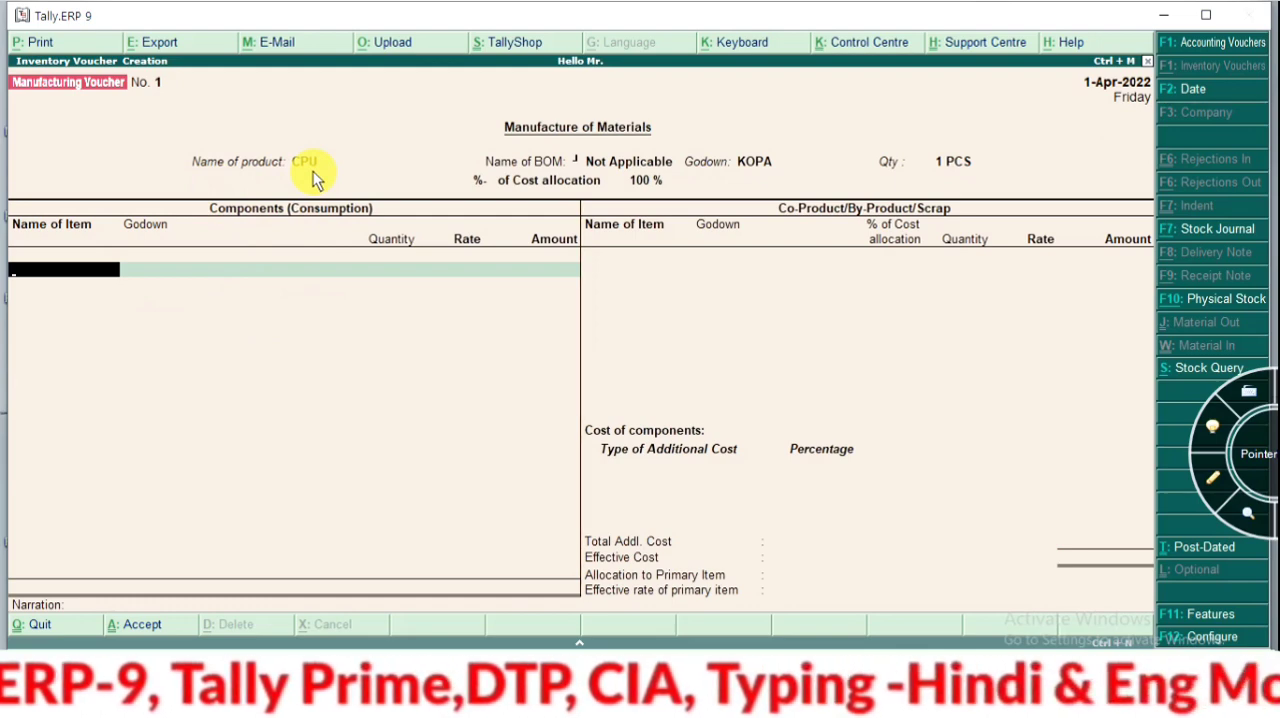
# Start creating a new stock item named MOTHERBOARD from the first component line
pyautogui.hotkey('alt', 'c')
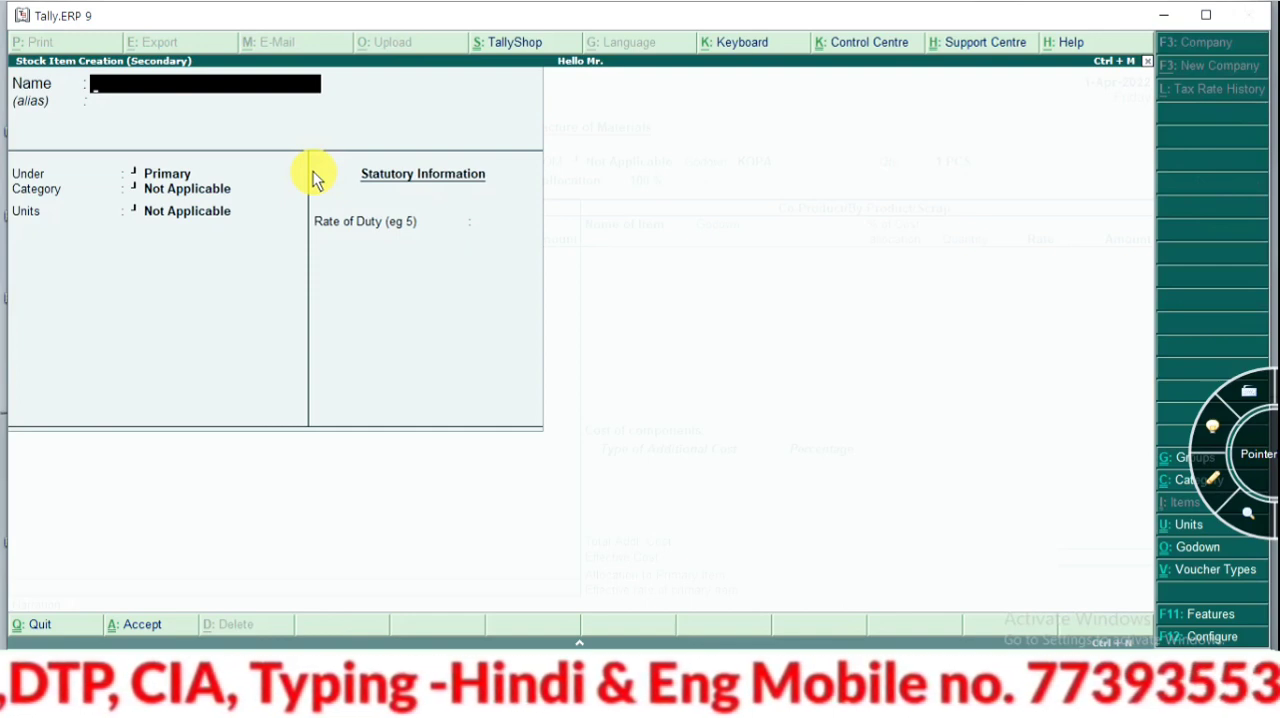
pyautogui.write('MOTER')
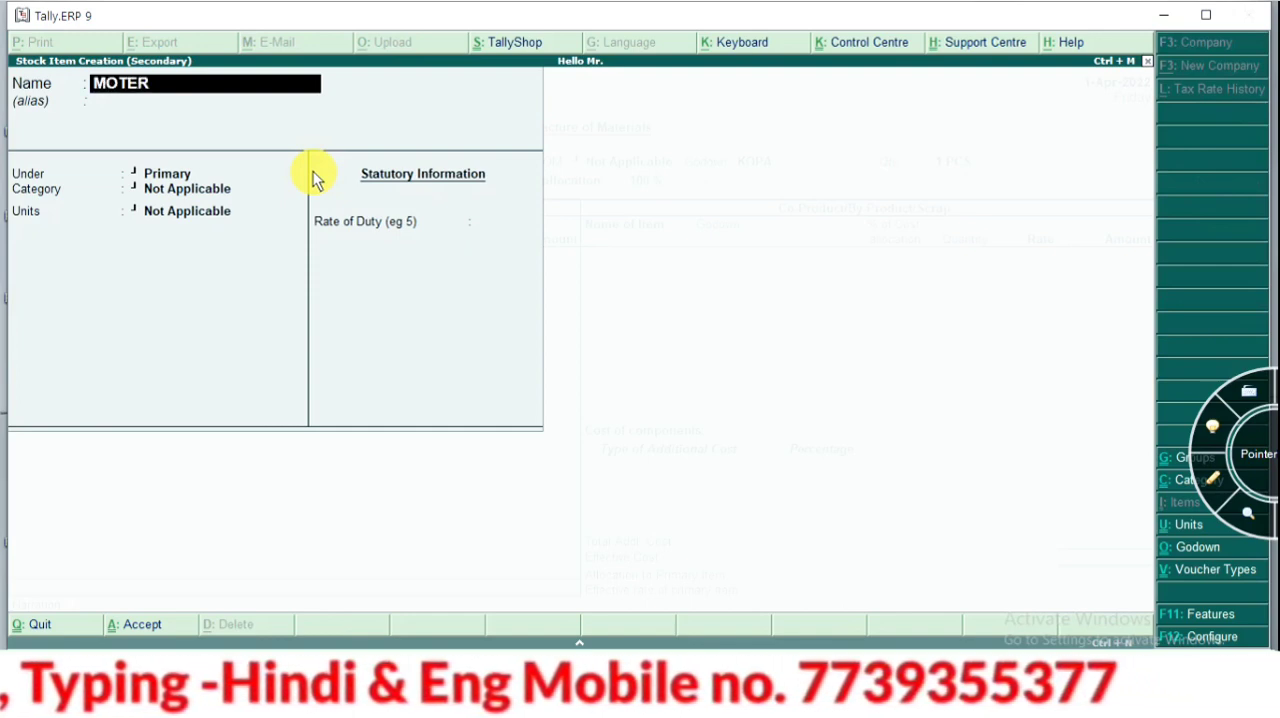
pyautogui.press('BackSpace')
pyautogui.press('BackSpace')
pyautogui.write('THER')
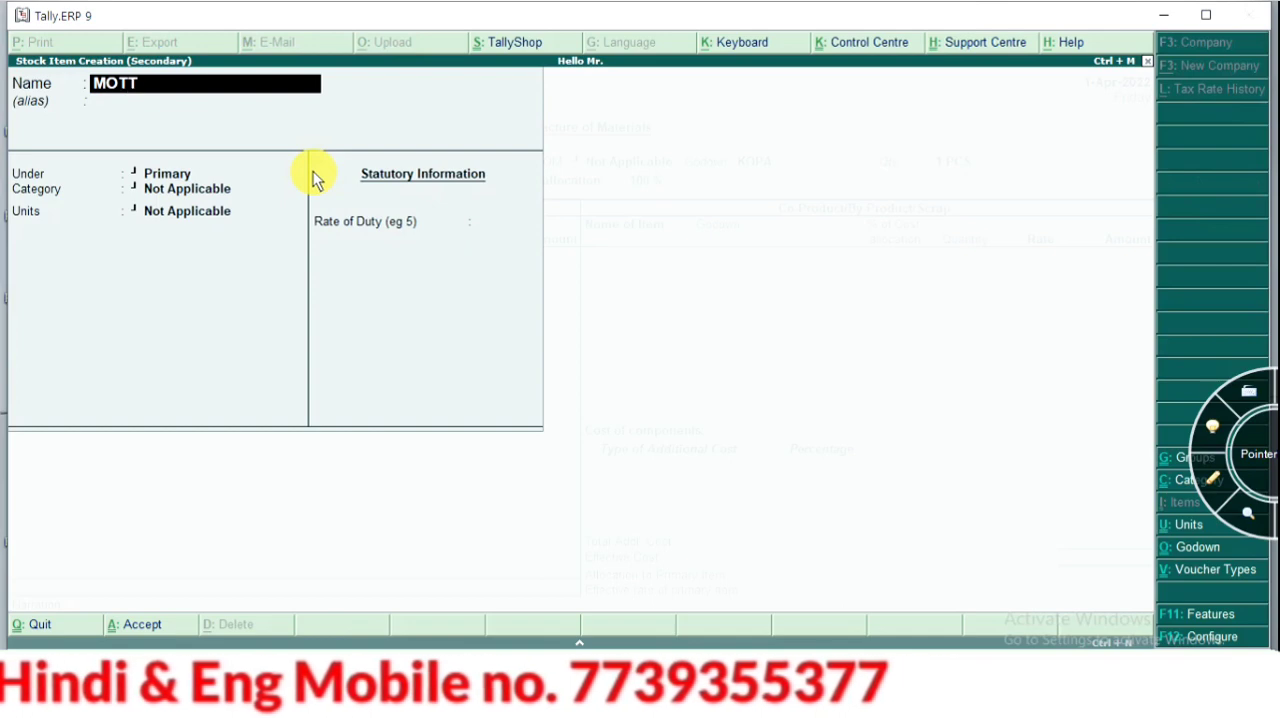
pyautogui.press('BackSpace')
pyautogui.press('BackSpace')
pyautogui.press('BackSpace')
pyautogui.press('BackSpace')
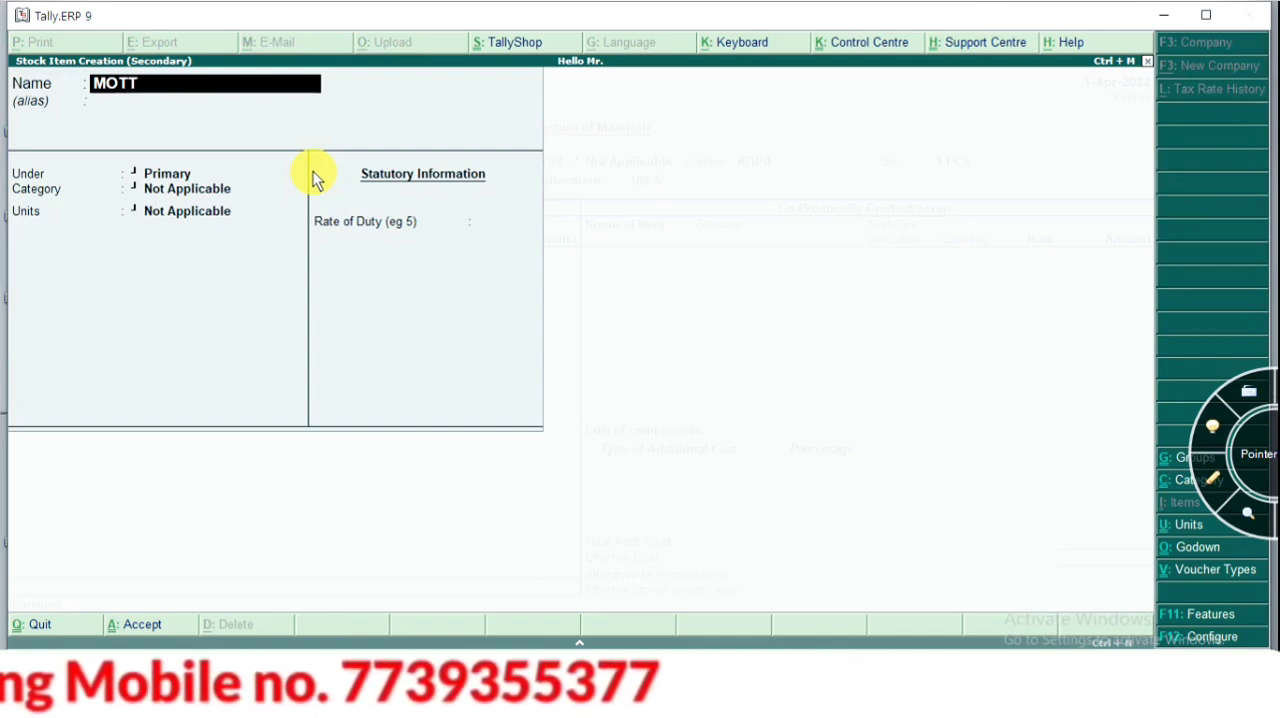
pyautogui.write('HER')
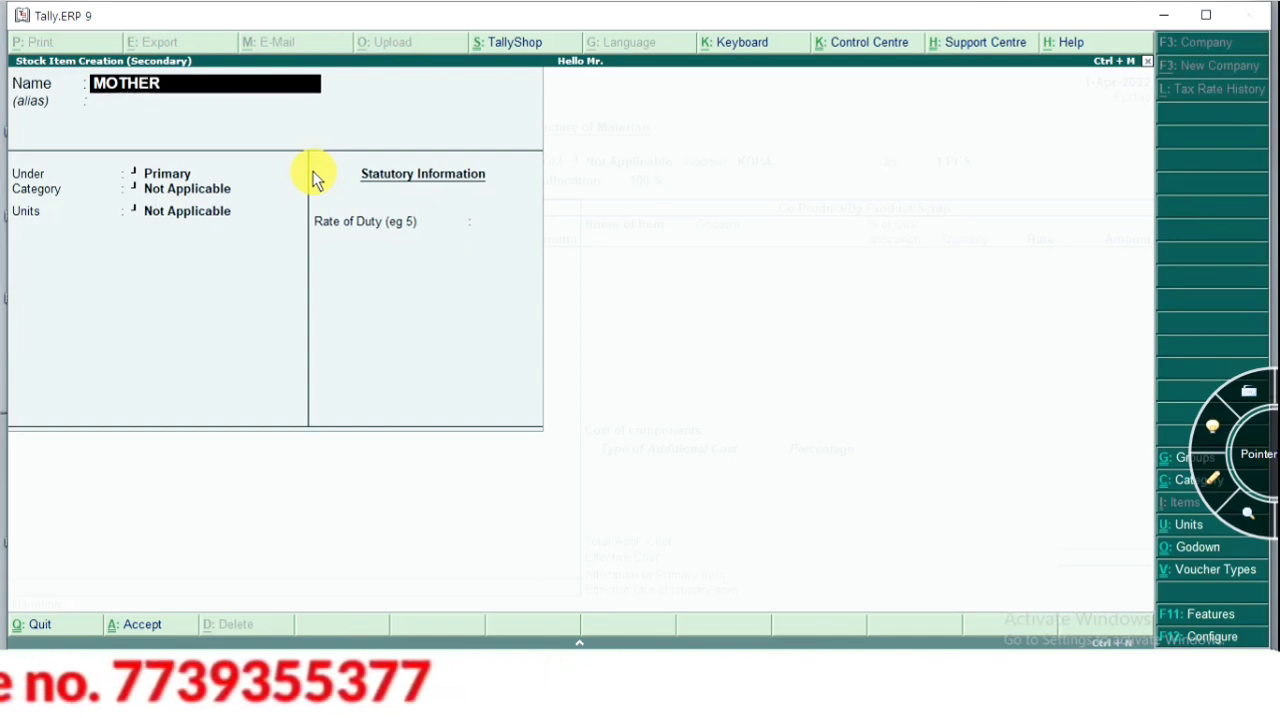
pyautogui.write('BOARD')
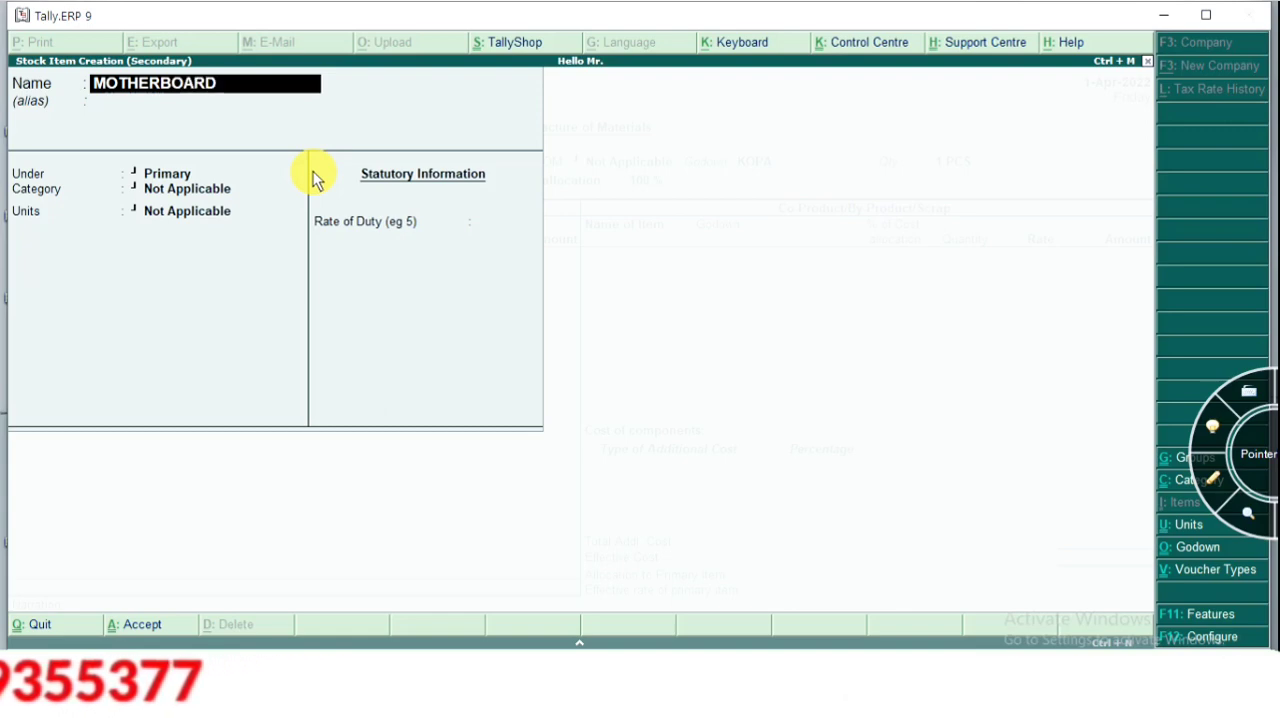
pyautogui.press('Return')
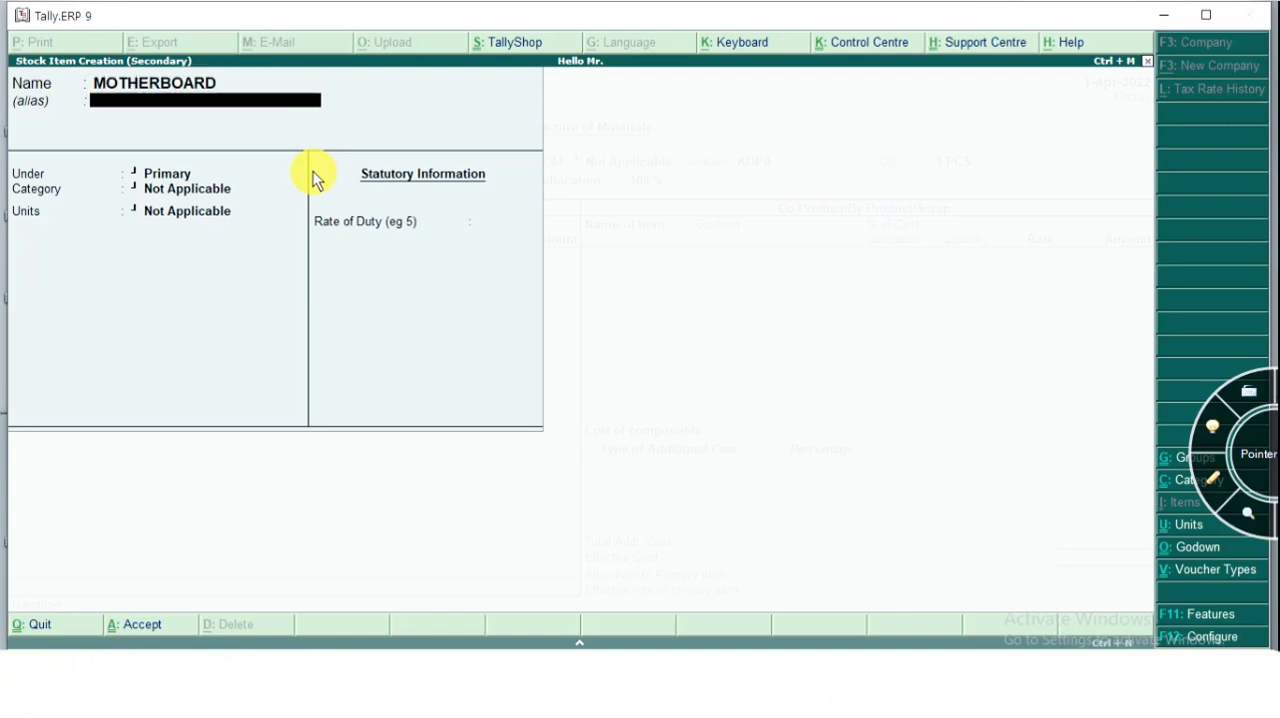
# Place the MOTHERBOARD item under COMPUTER SET with category Not Applicable and units PCS, and save it
pyautogui.press('Return')
pyautogui.press('Return')
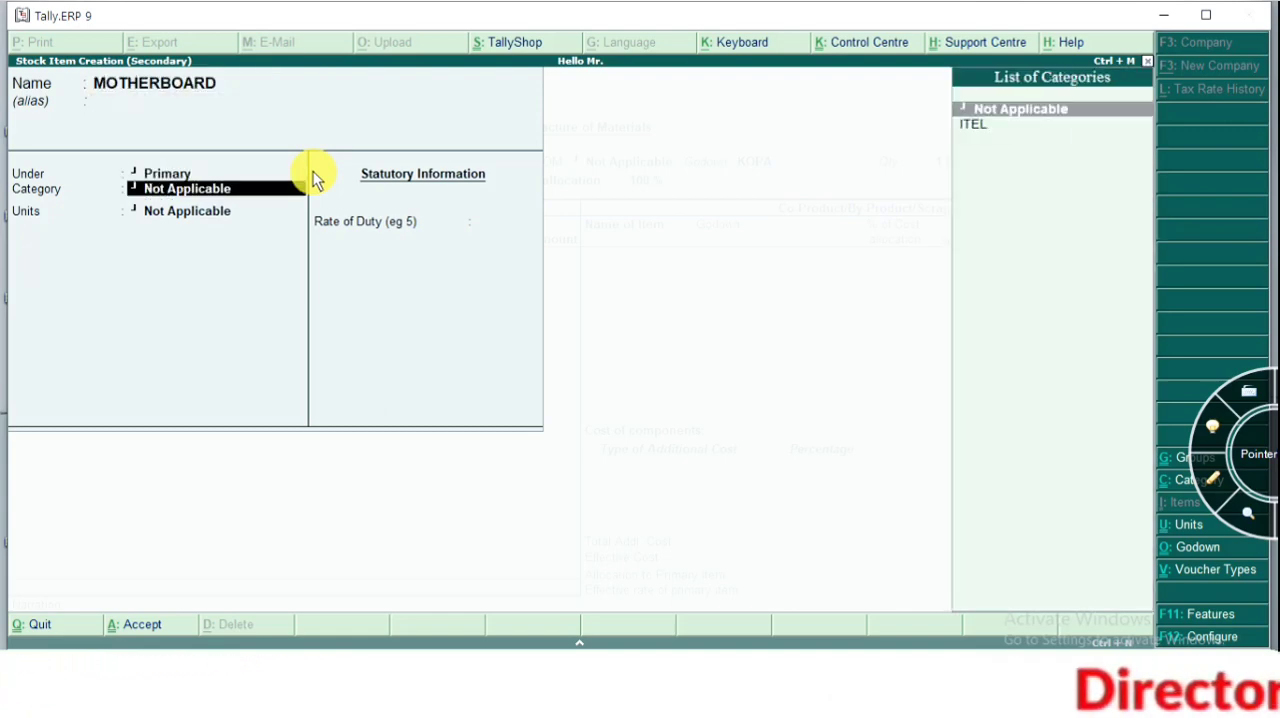
pyautogui.press('BackSpace')
pyautogui.press('Down')
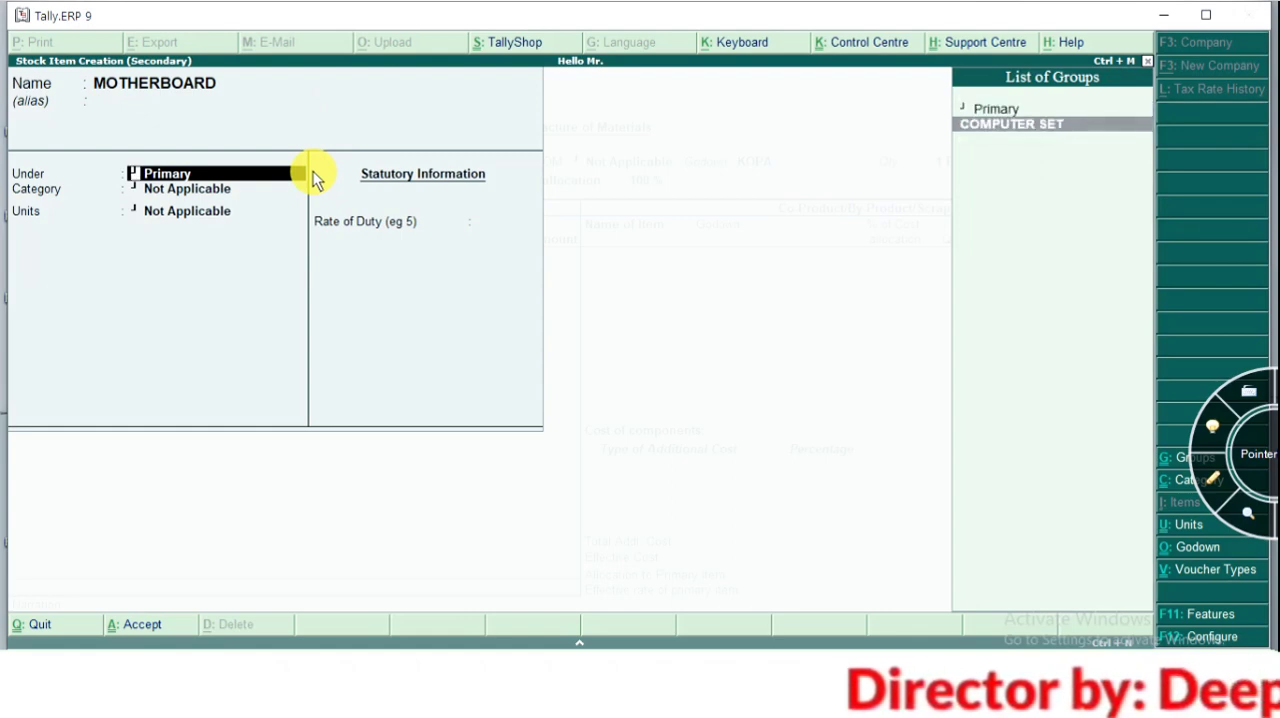
pyautogui.press('Return')
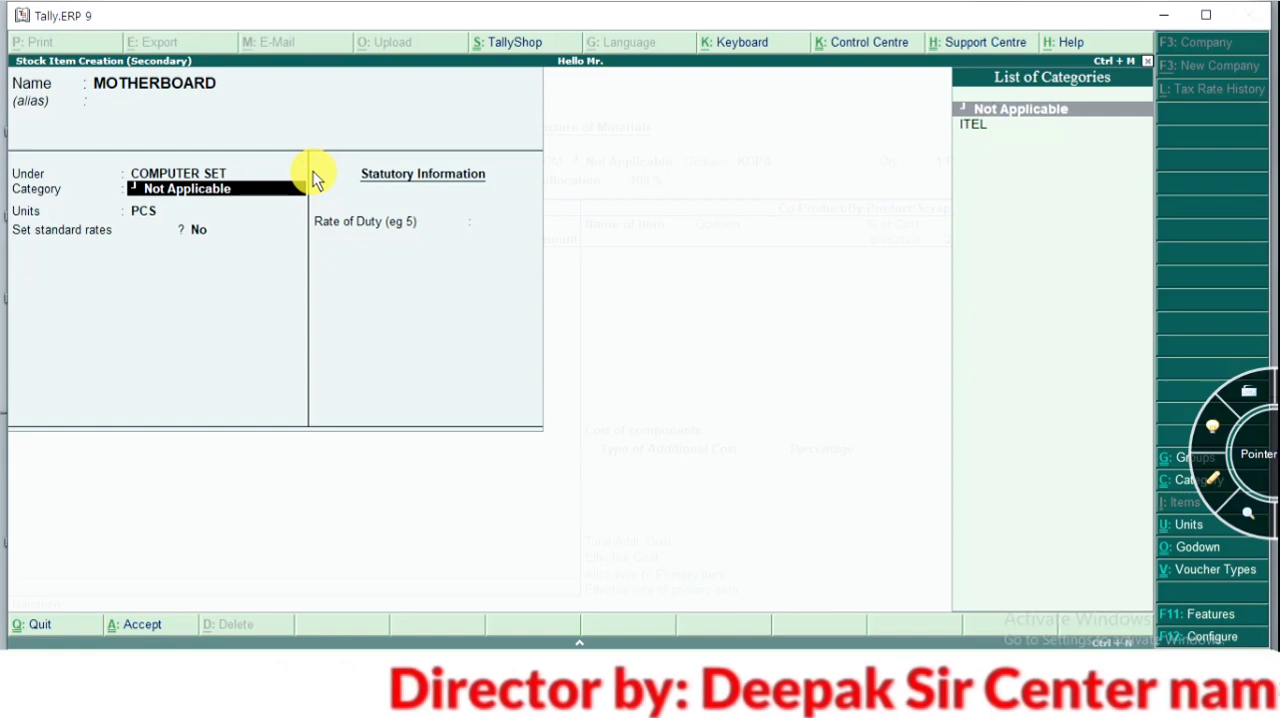
pyautogui.press('Return')
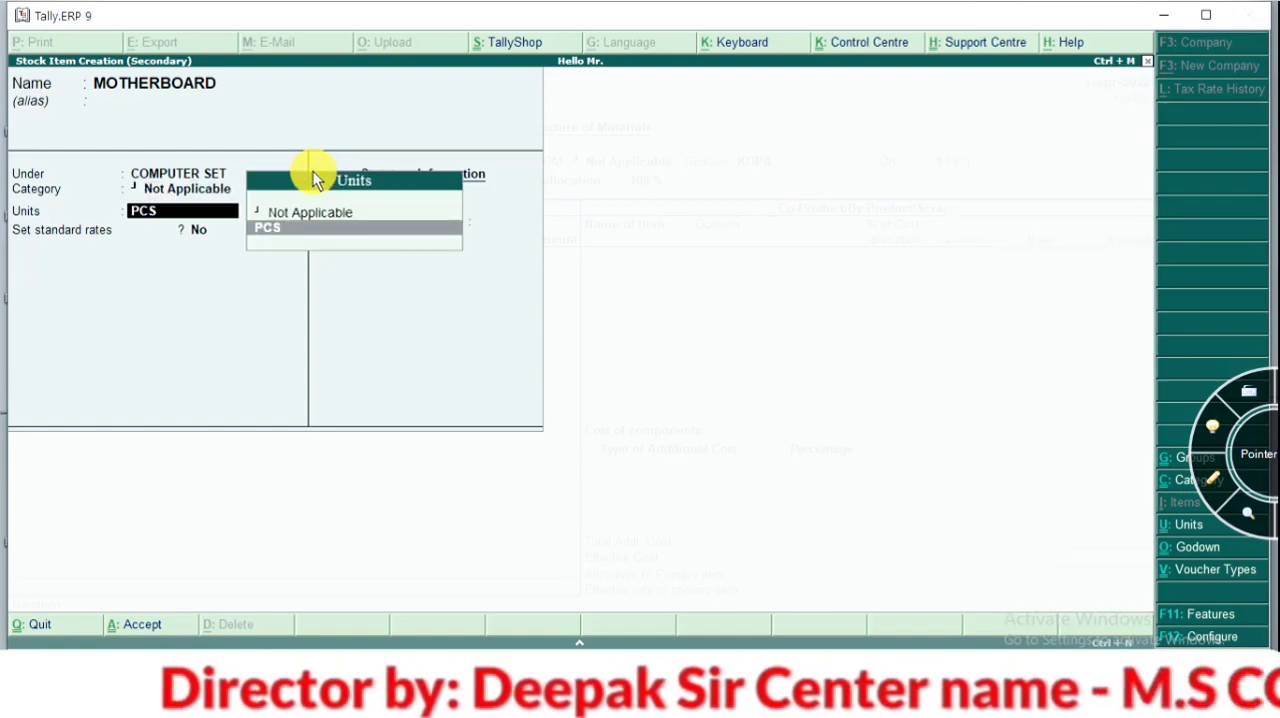
pyautogui.hotkey('ctrl', 'a')
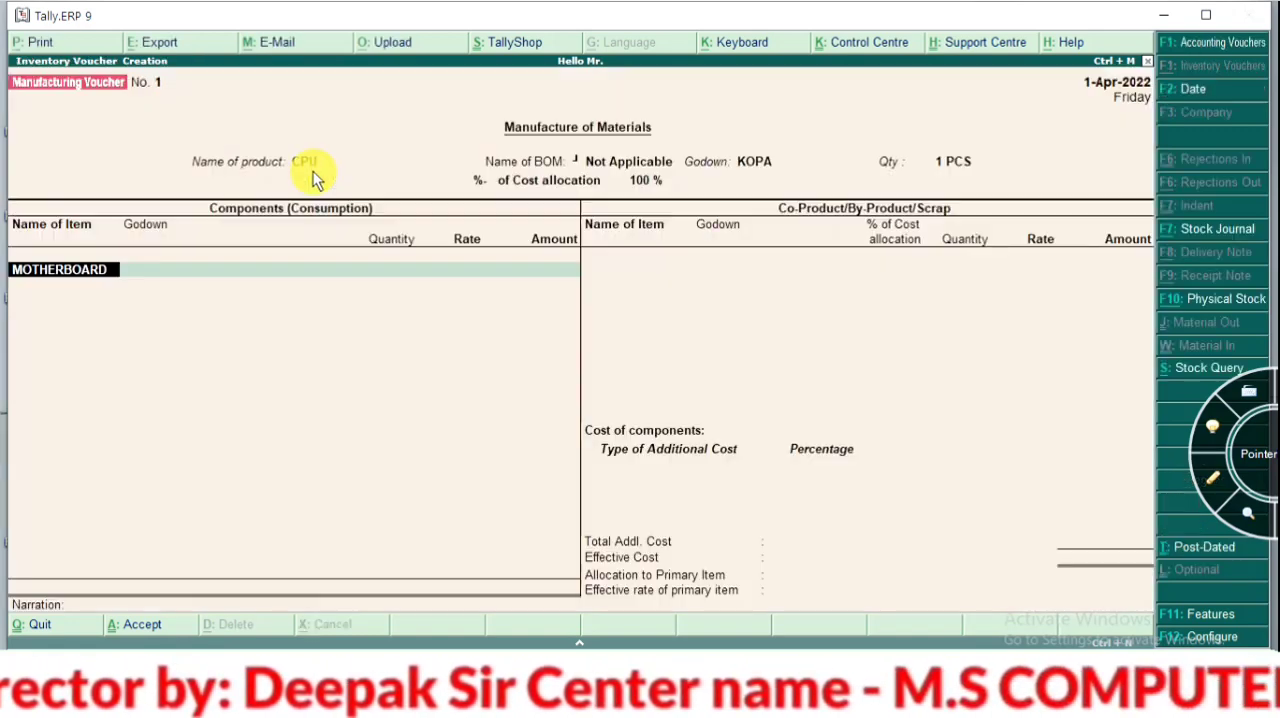
# Enter MOTHERBOARD as a consumed component from godown KOPA with a quantity of 1 PCS
pyautogui.press('Return')
pyautogui.press('Return')
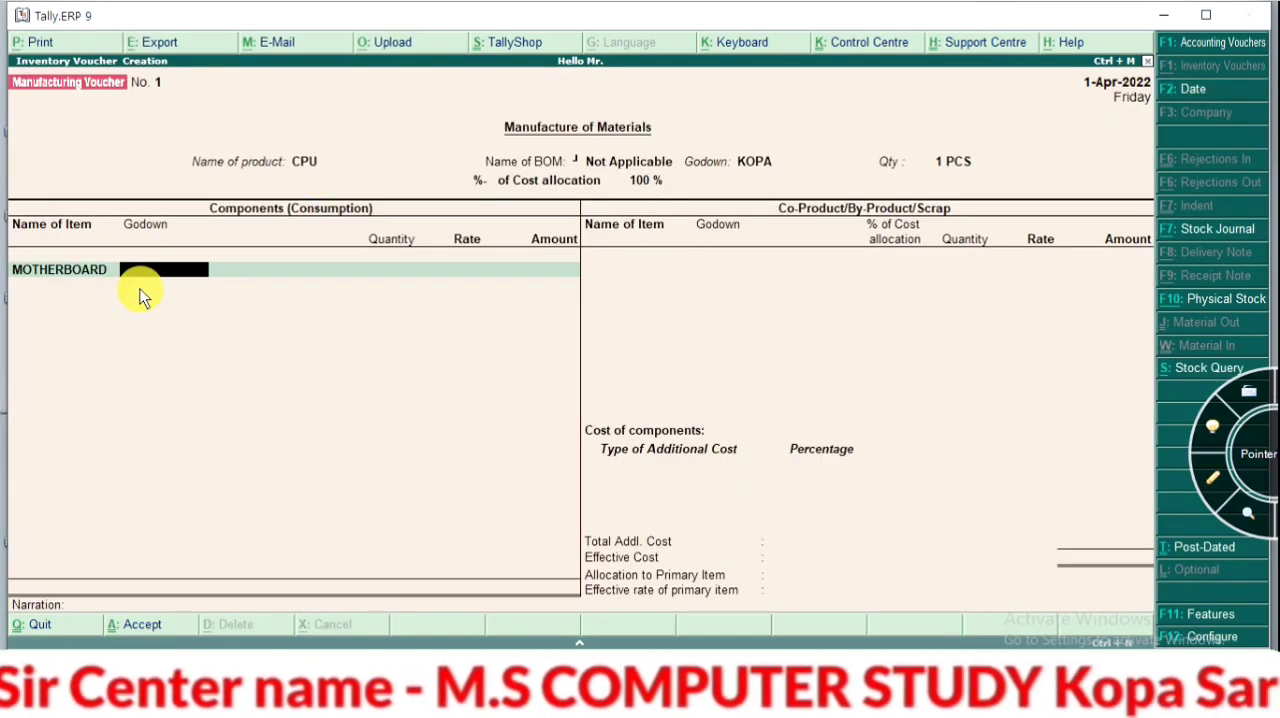
pyautogui.press('Return')
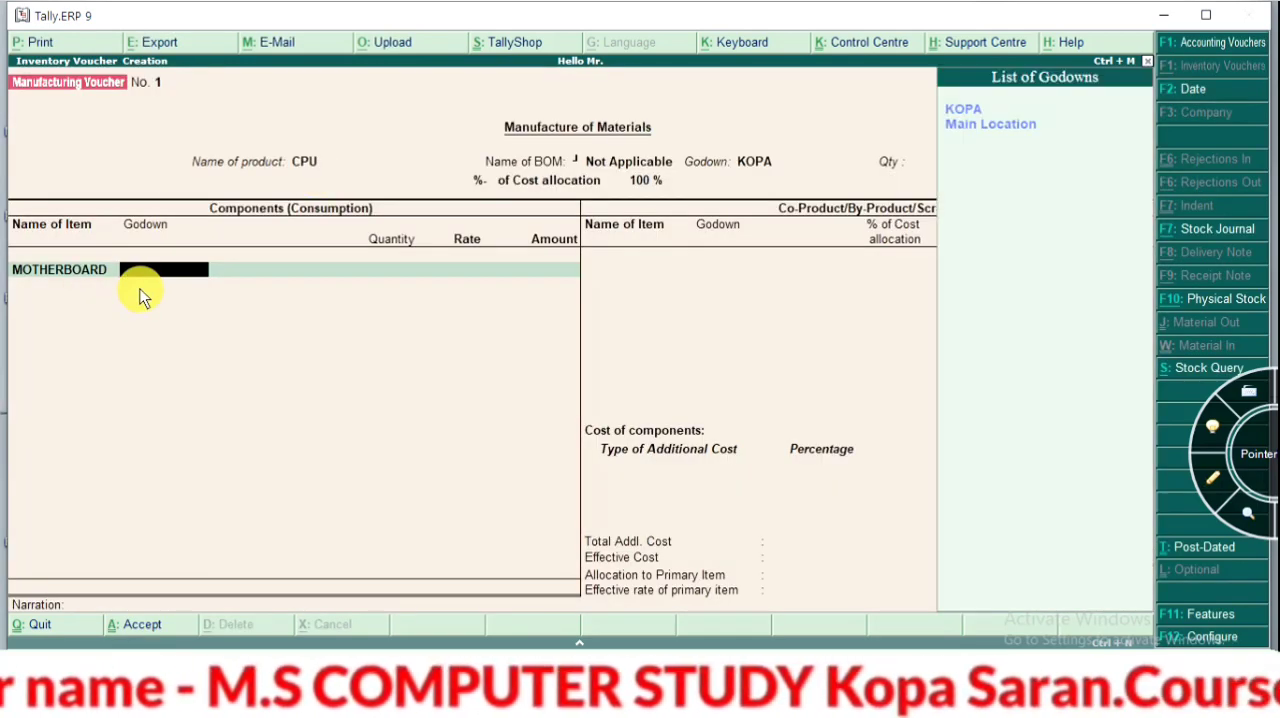
pyautogui.press('Return')
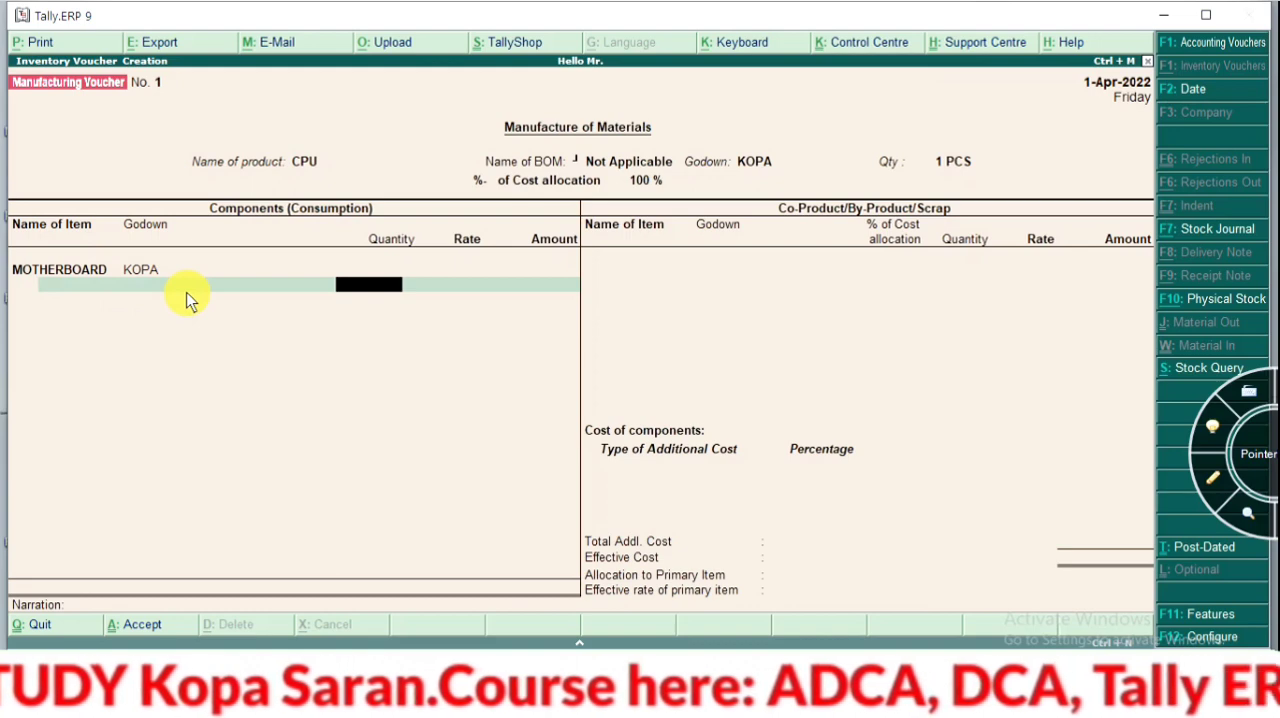
pyautogui.write('1')
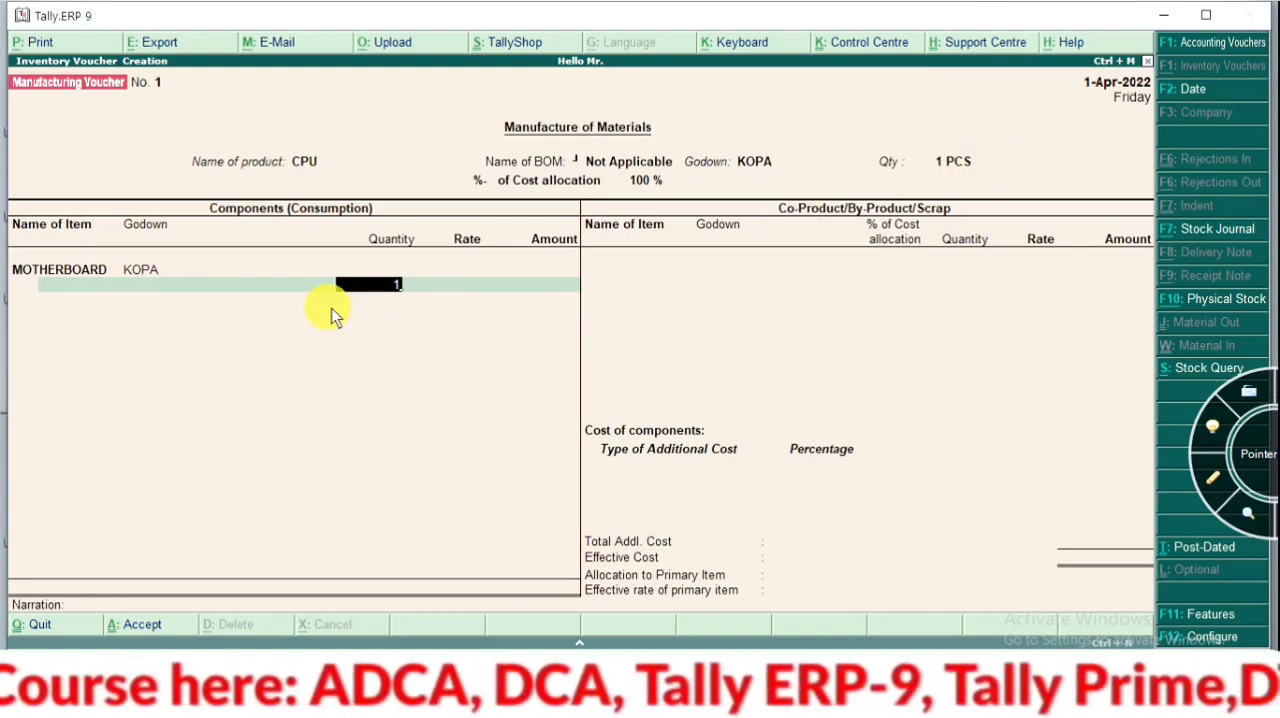
pyautogui.press('Return')
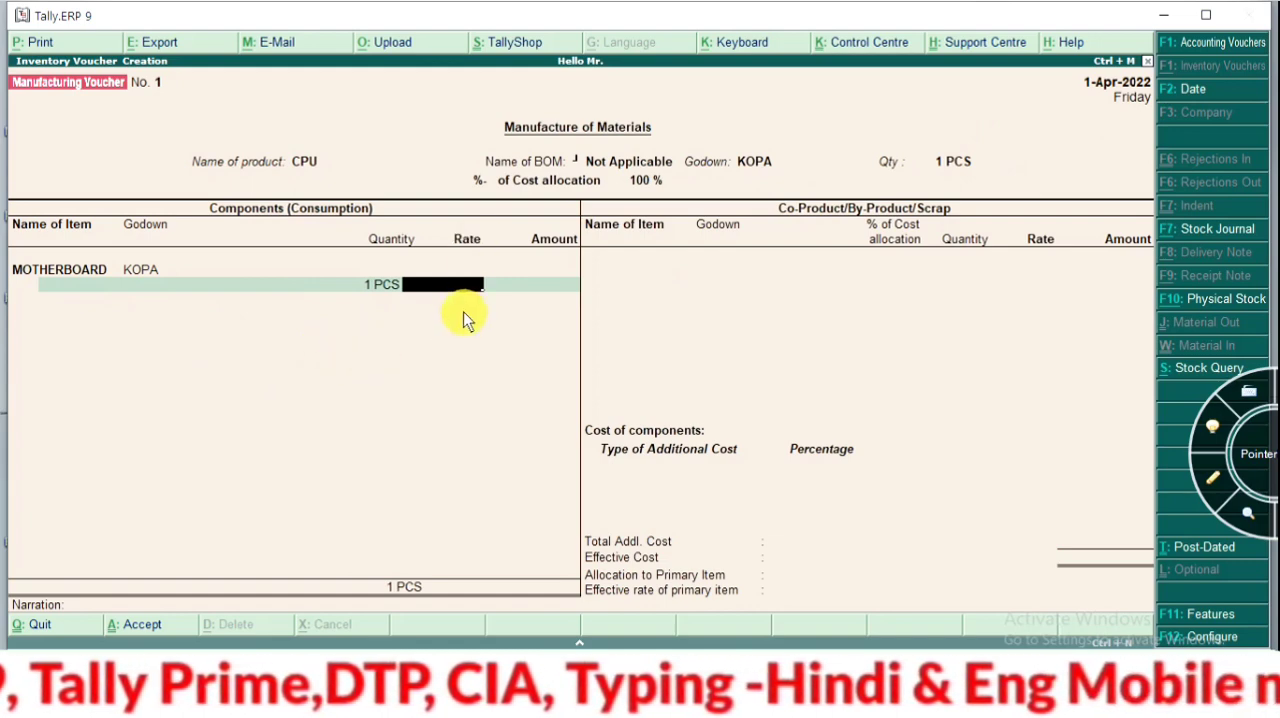
# Go back to the MOTHERBOARD component, open its stock item for alteration, and set the opening balance quantity to 100 PCS
pyautogui.press('BackSpace')
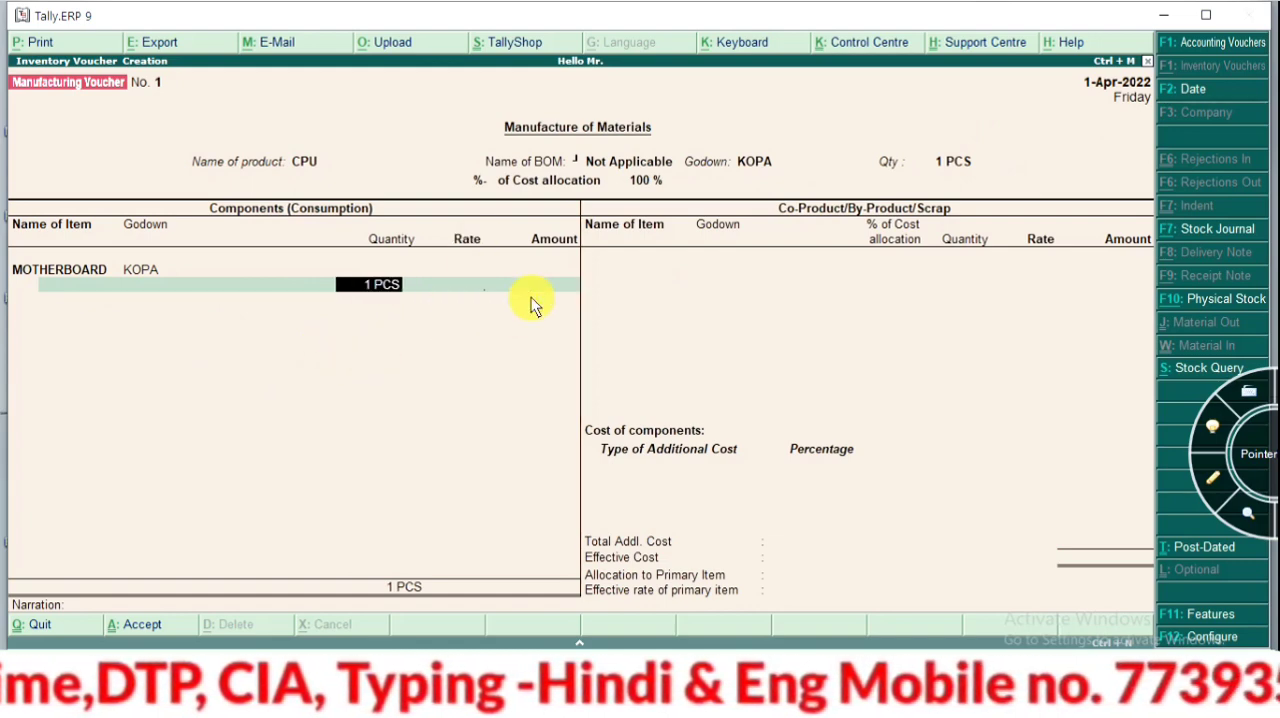
pyautogui.press('BackSpace')
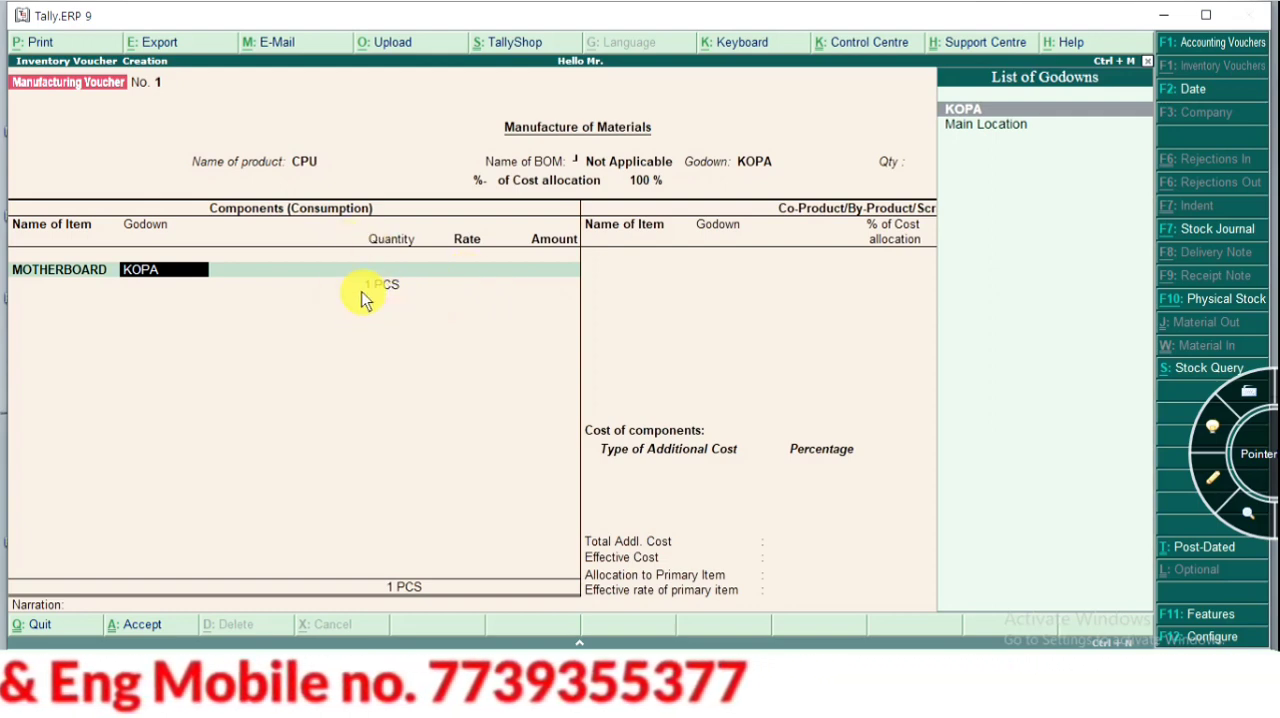
pyautogui.press('BackSpace')
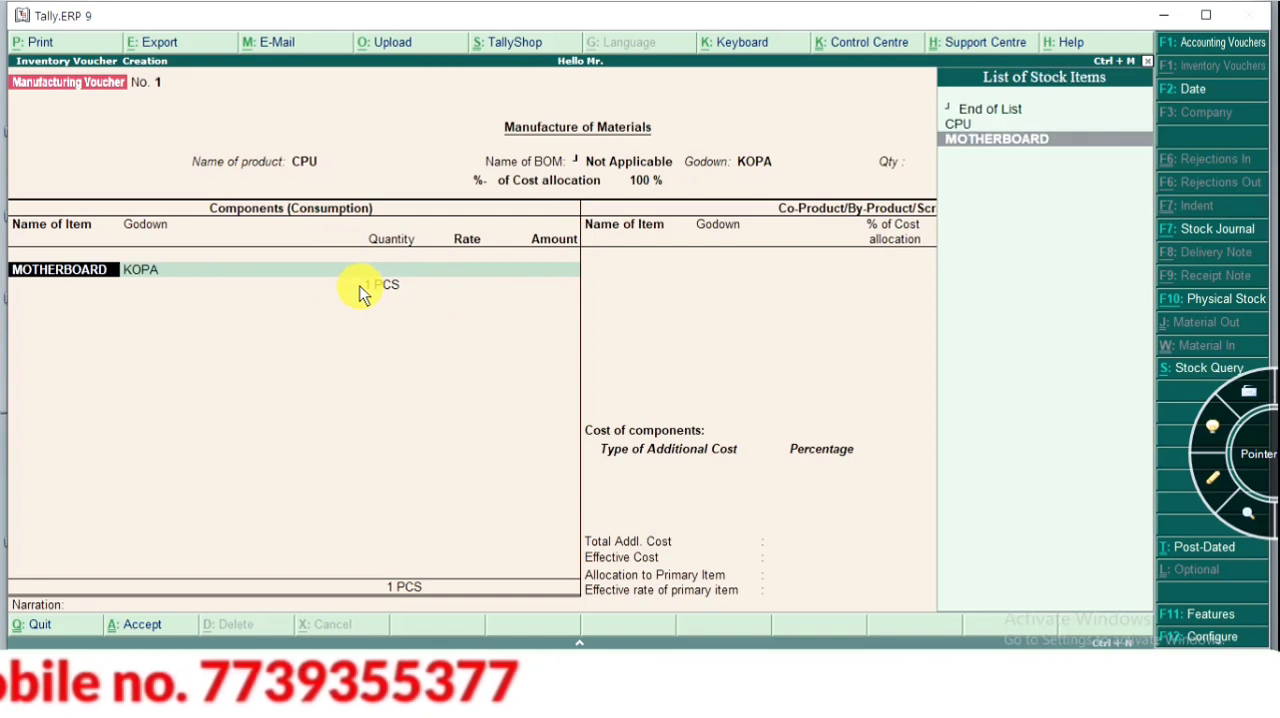
pyautogui.hotkey('ctrl', 'Return')
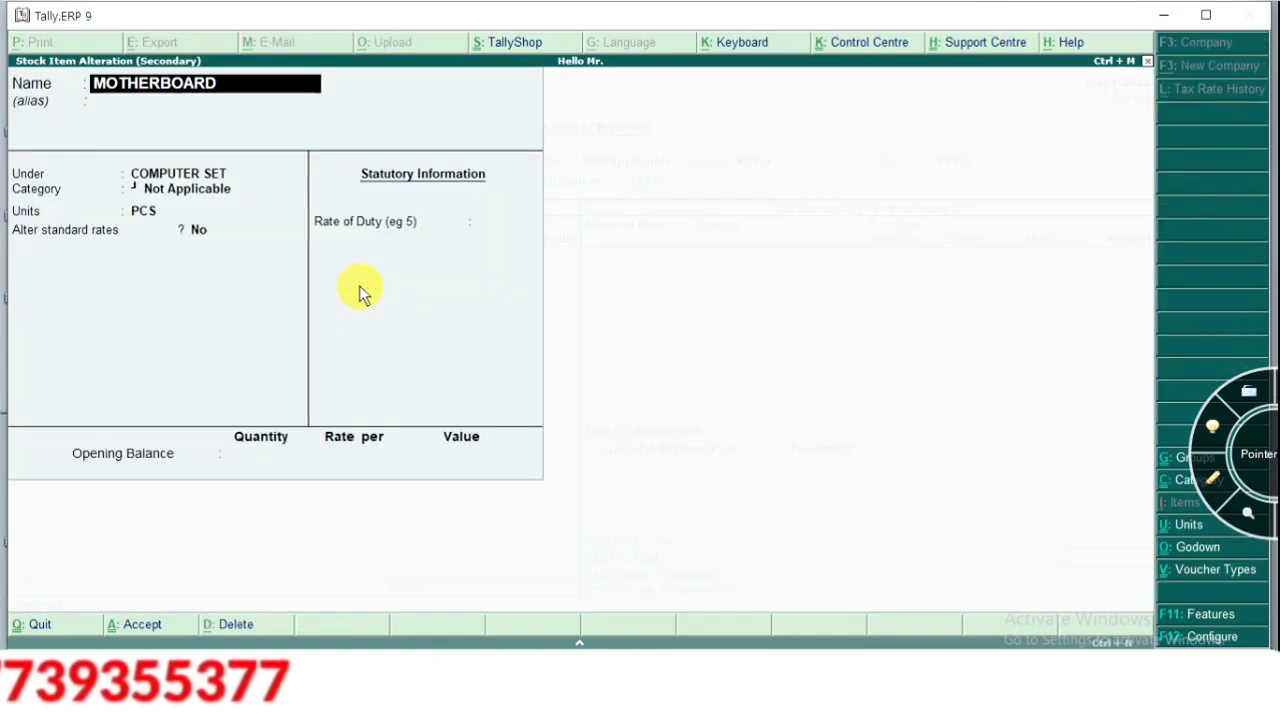
pyautogui.press('Return')
pyautogui.press('Return')
pyautogui.press('Return')
pyautogui.press('Return')
pyautogui.press('Return')
pyautogui.press('Return')
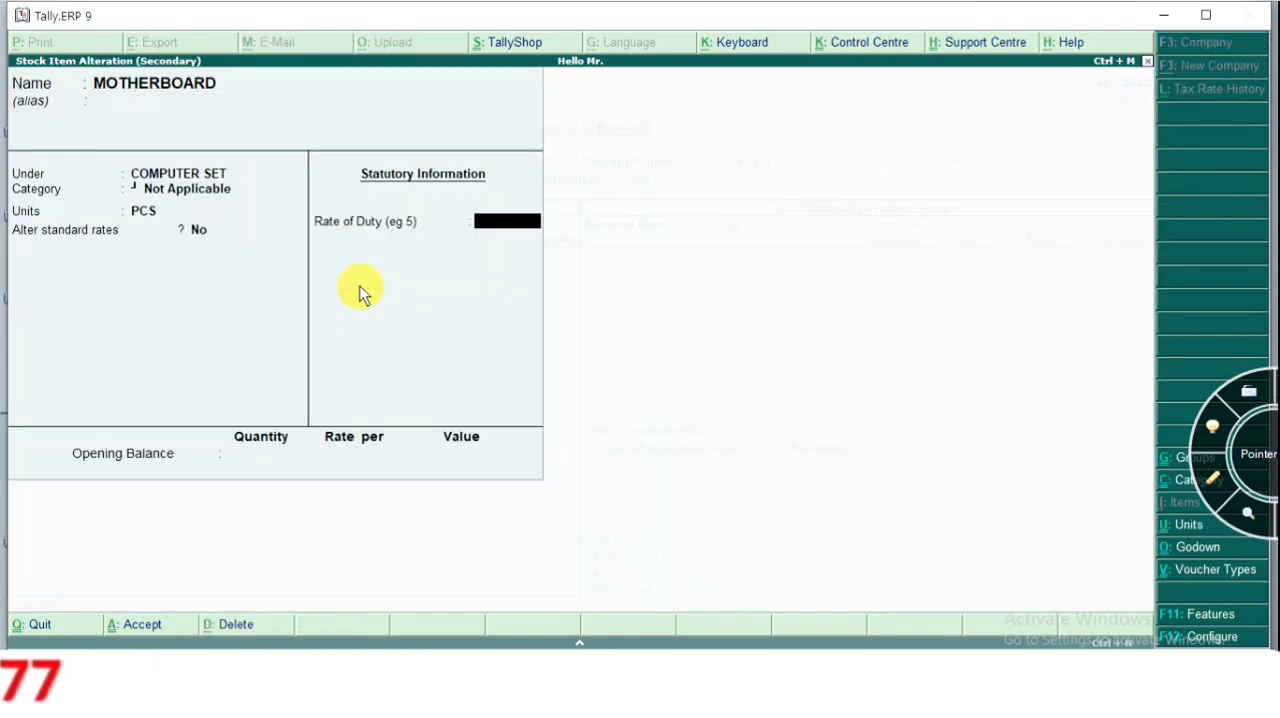
pyautogui.press('Return')
pyautogui.write('100')
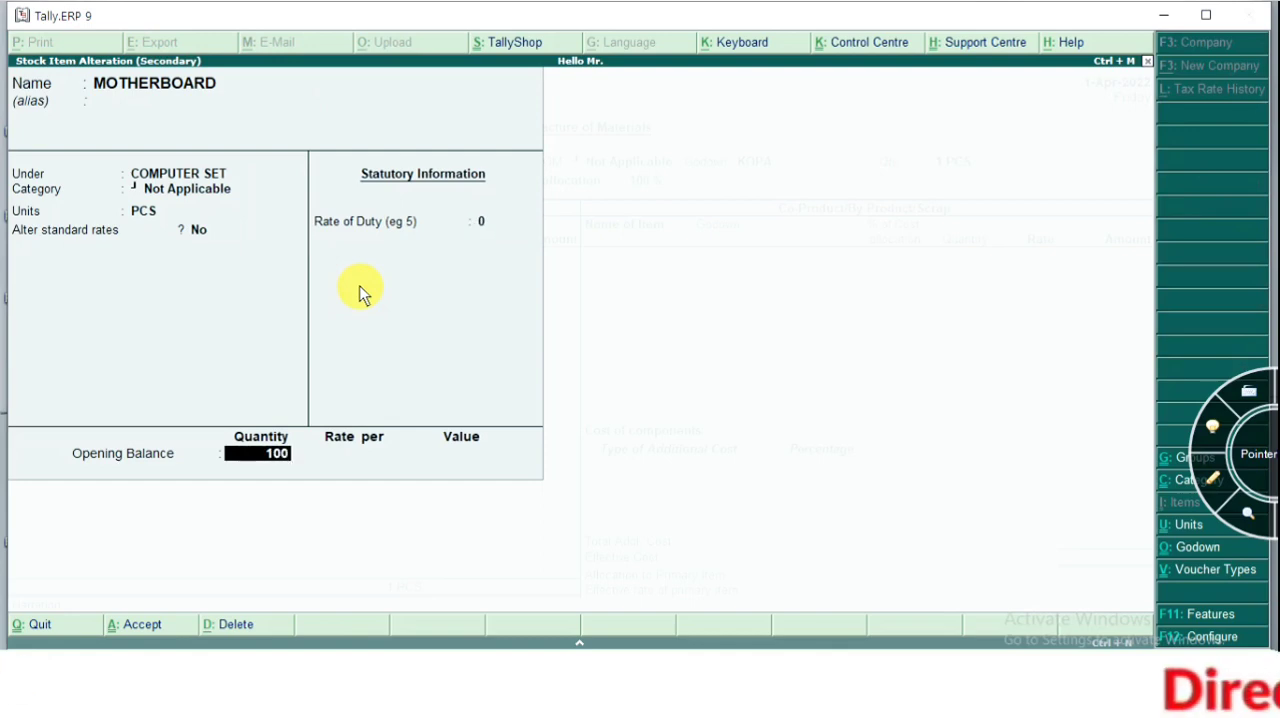
pyautogui.press('Return')
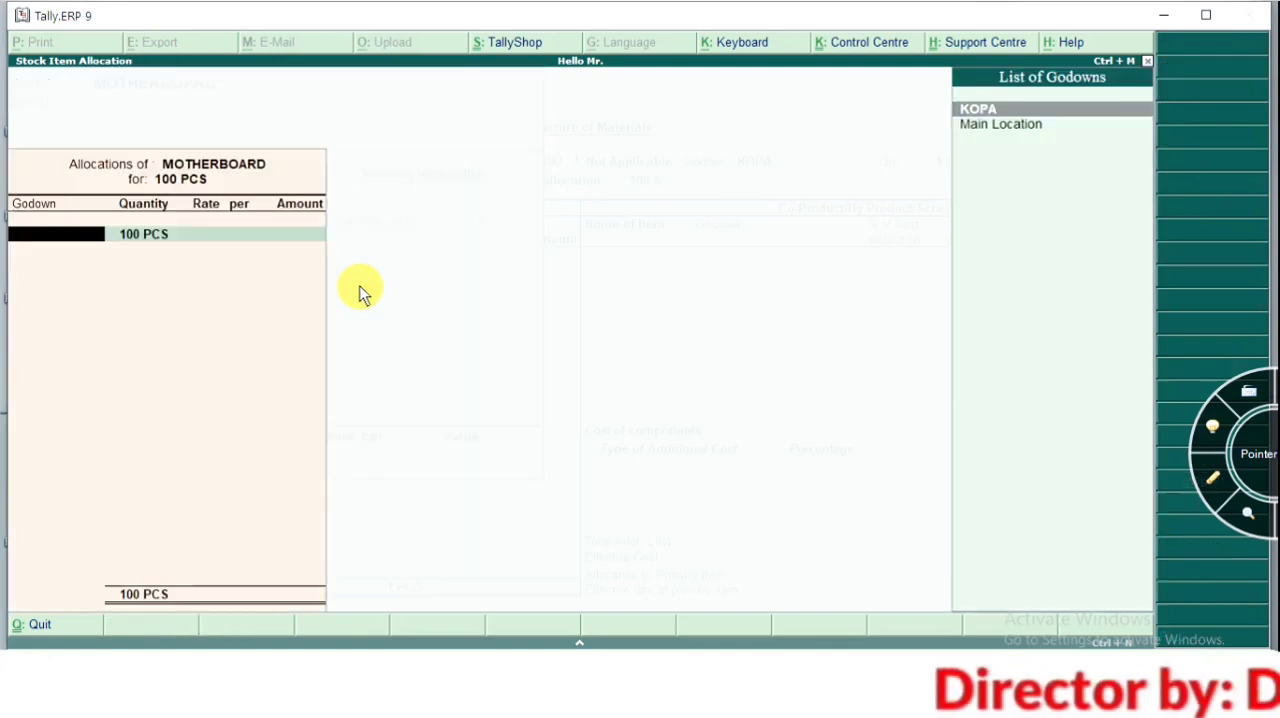
# Allocate the MOTHERBOARD opening balance to godown KOPA at a rate of 5000 per PCS, and save the altered item
pyautogui.press('Return')
pyautogui.press('Return')
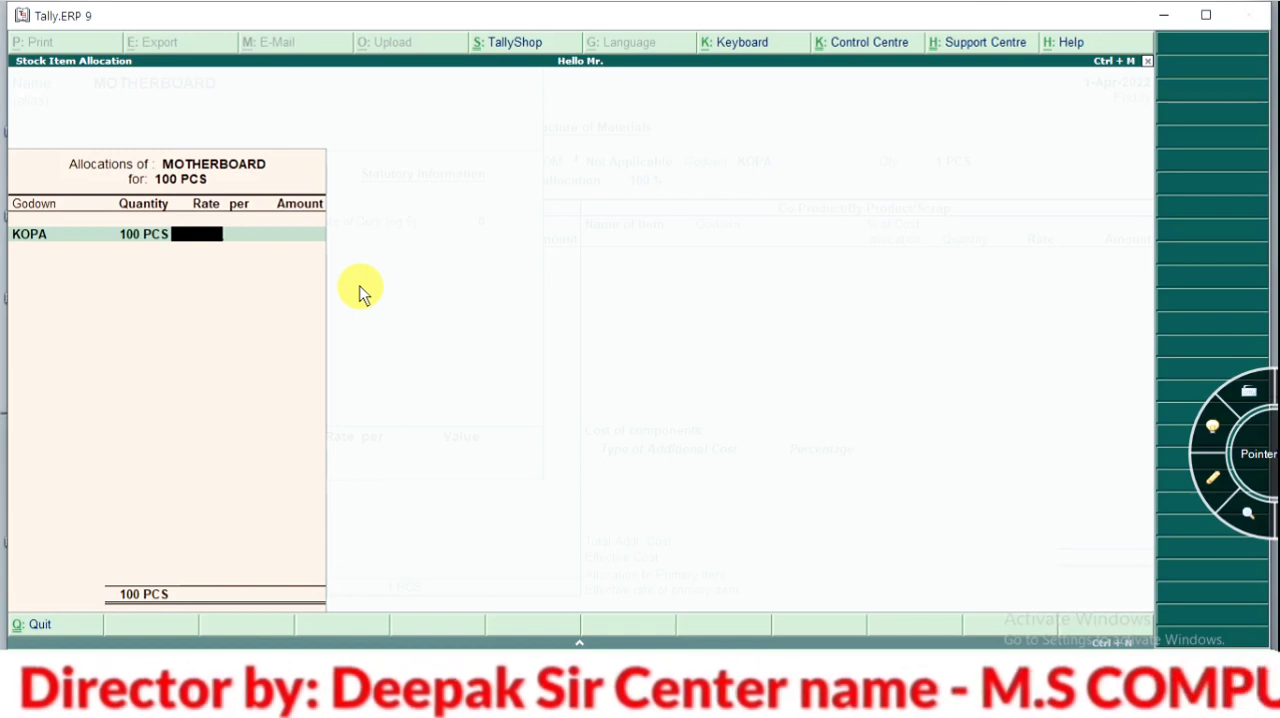
pyautogui.write('5000')
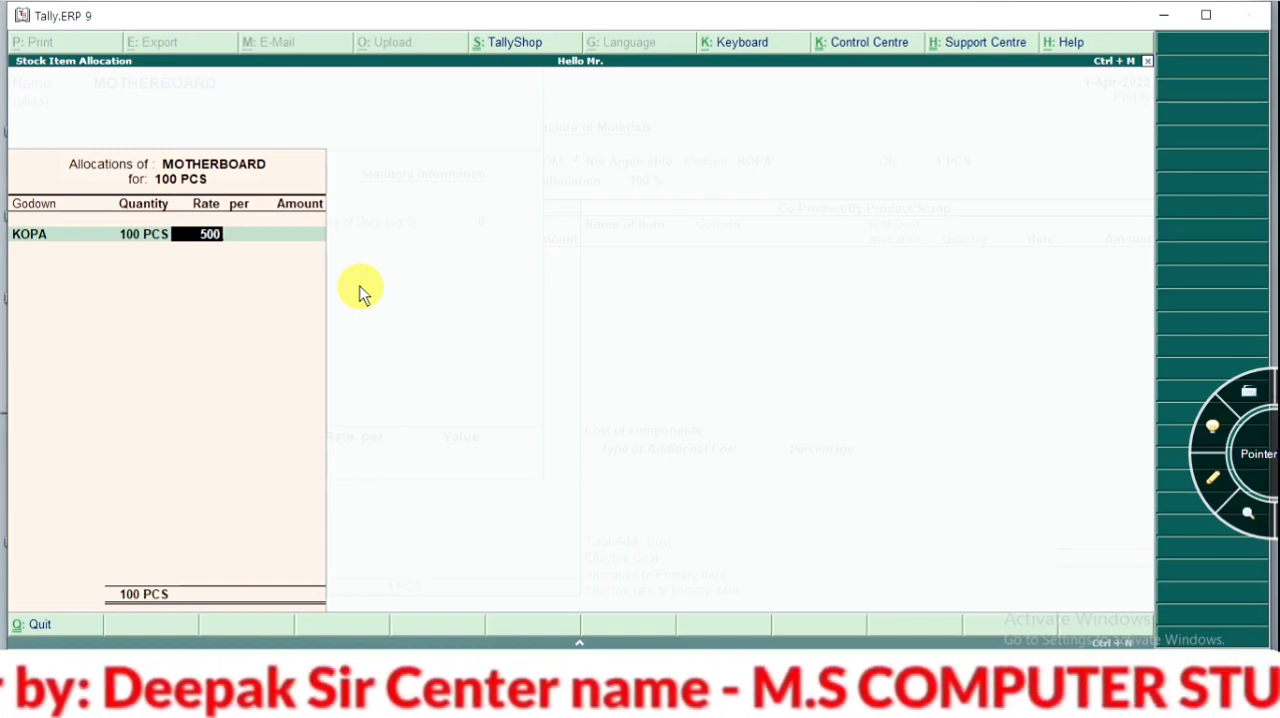
pyautogui.press('Return')
pyautogui.press('Return')
pyautogui.press('Return')
pyautogui.press('Return')
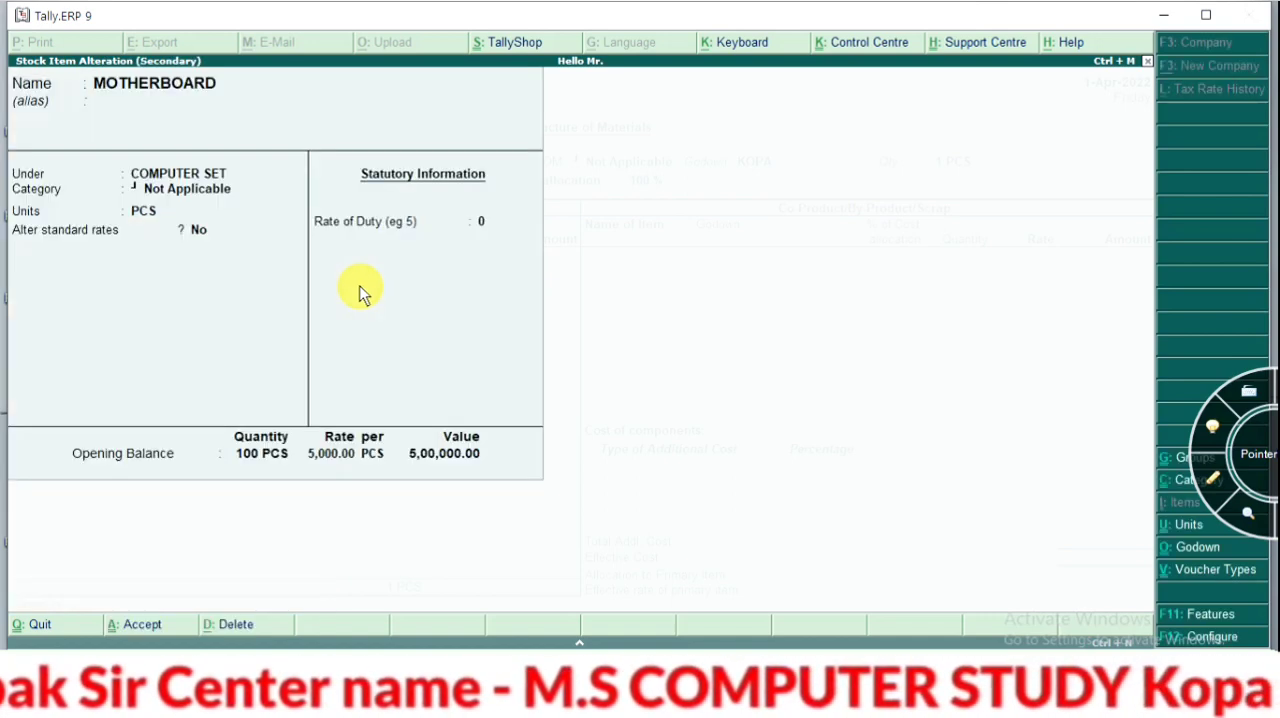
pyautogui.press('Return')
pyautogui.press('Return')
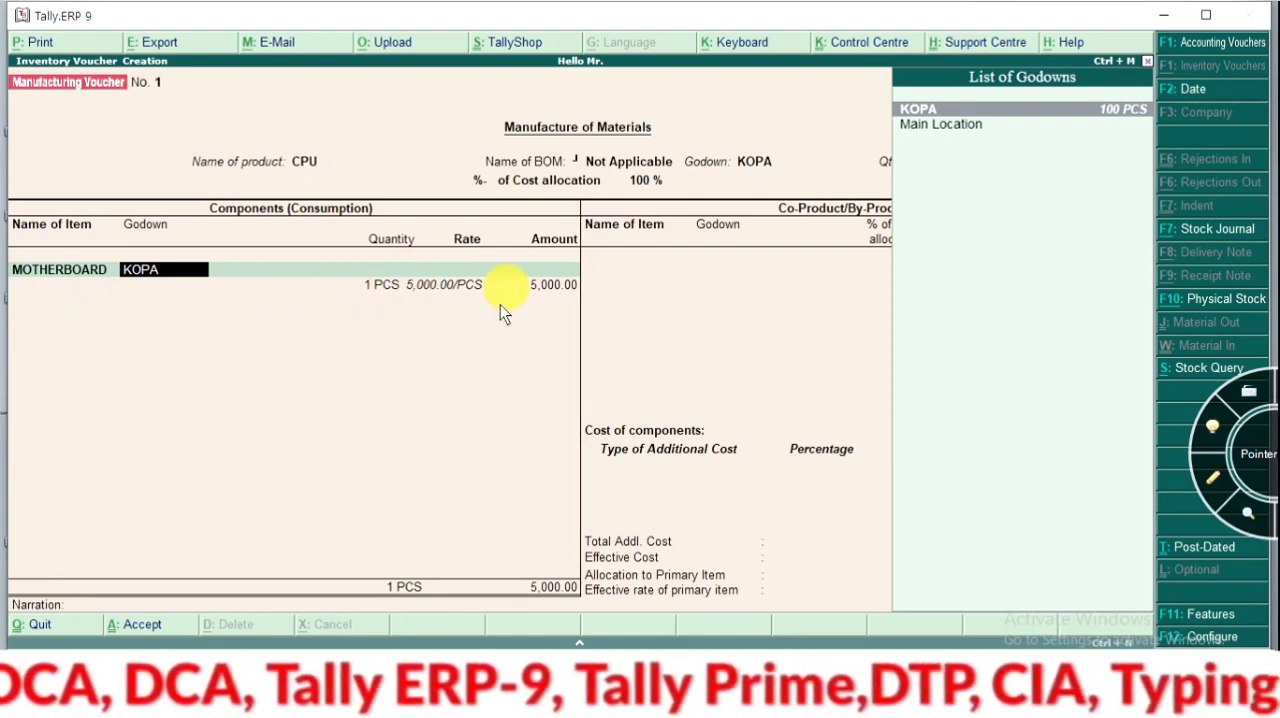
# Accept the MOTHERBOARD component line with godown KOPA, quantity 1 PCS and rate 5,000.00 per PCS
pyautogui.press('Return')
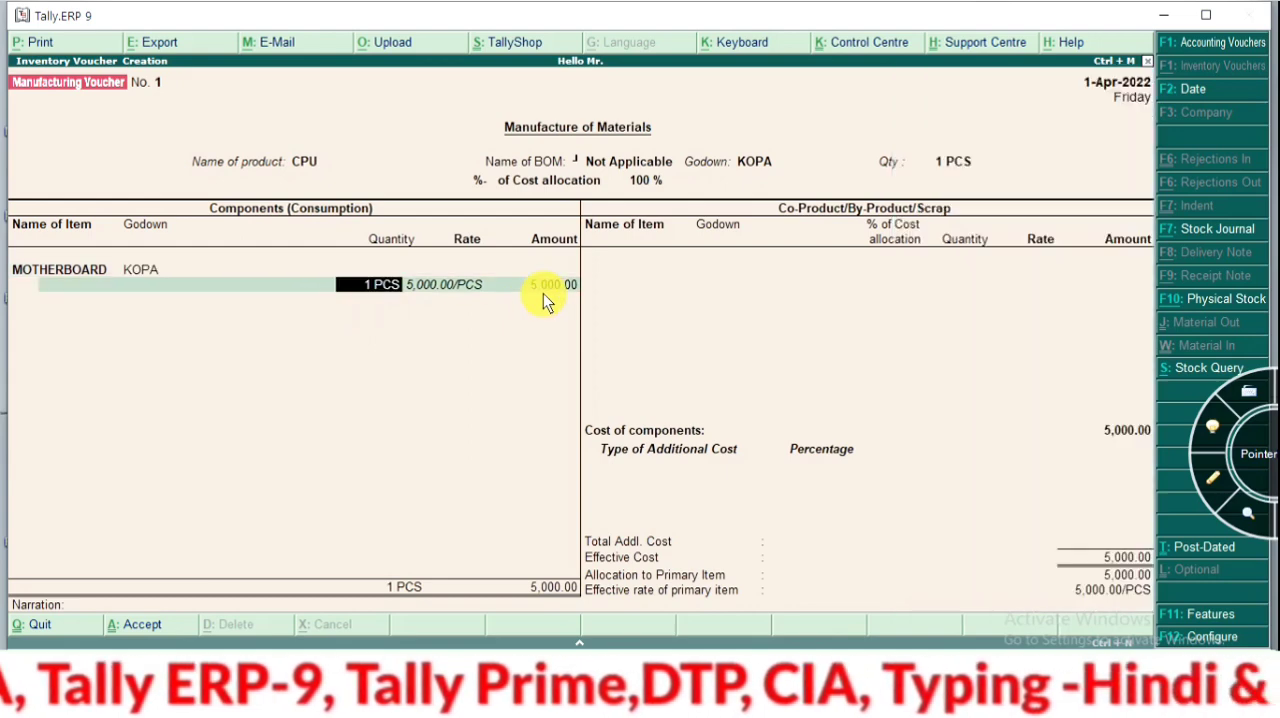
pyautogui.press('Return')
pyautogui.press('Return')
pyautogui.press('Return')
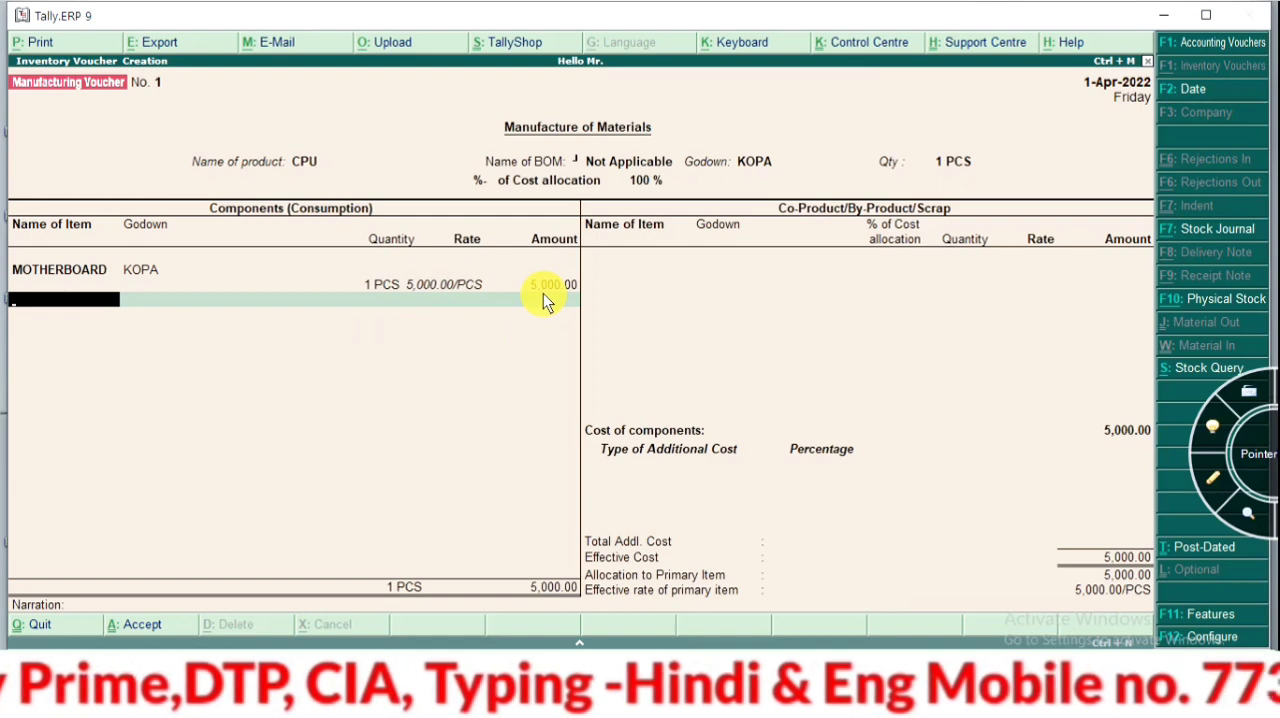
# Create a RAM stock item under COMPUTER SET with category Not Applicable and units PCS, leaving its voucher description blank
pyautogui.hotkey('alt', 'c')
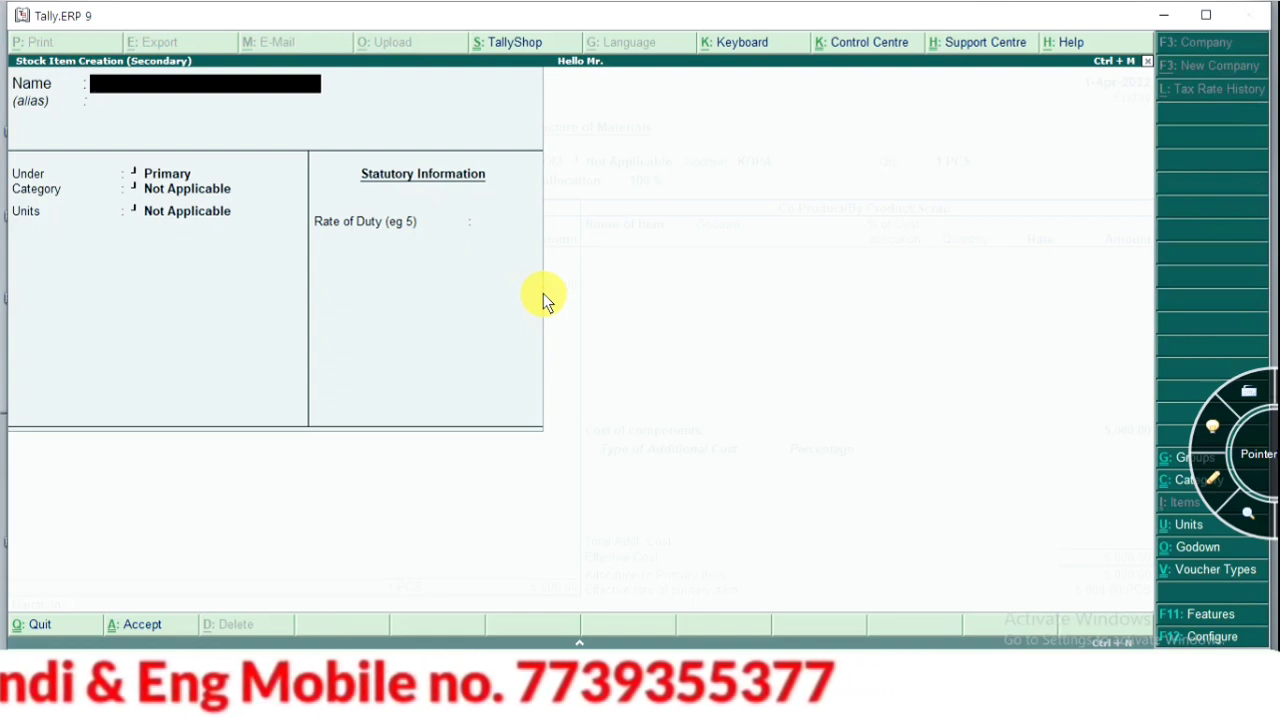
pyautogui.write('RAM')
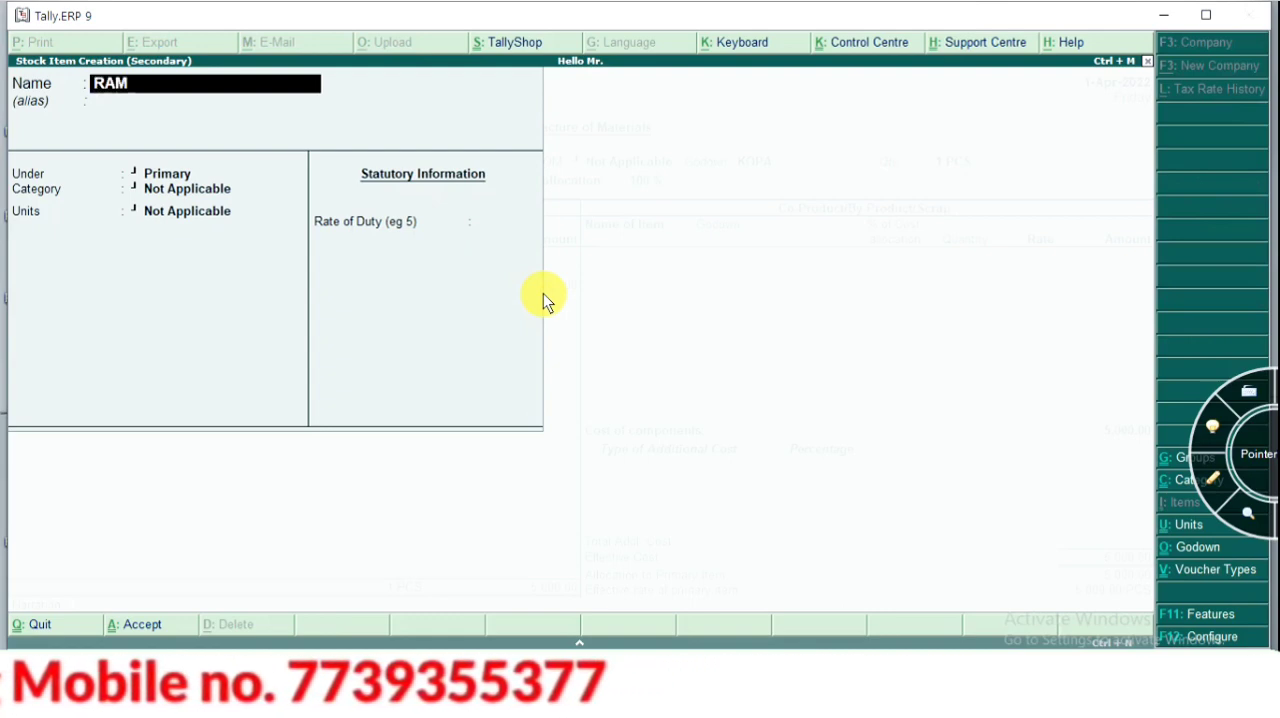
pyautogui.press('Return')
pyautogui.press('Return')
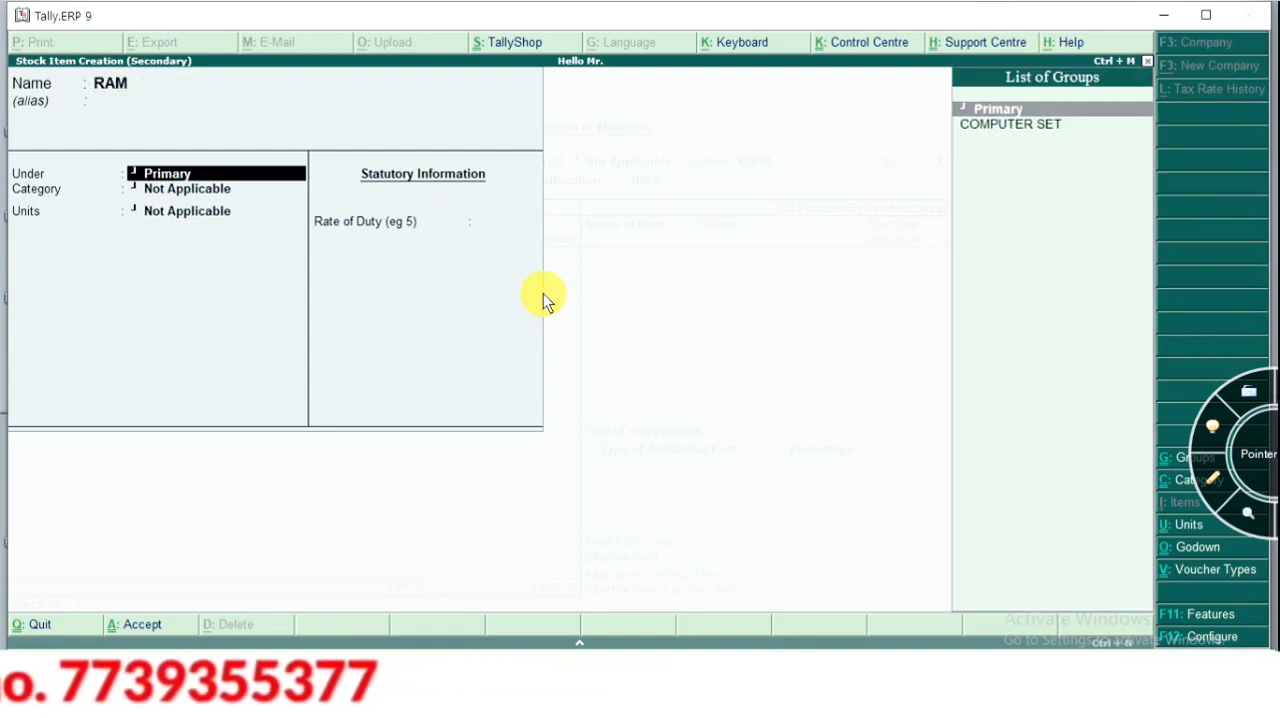
pyautogui.press('Down')
pyautogui.press('Return')
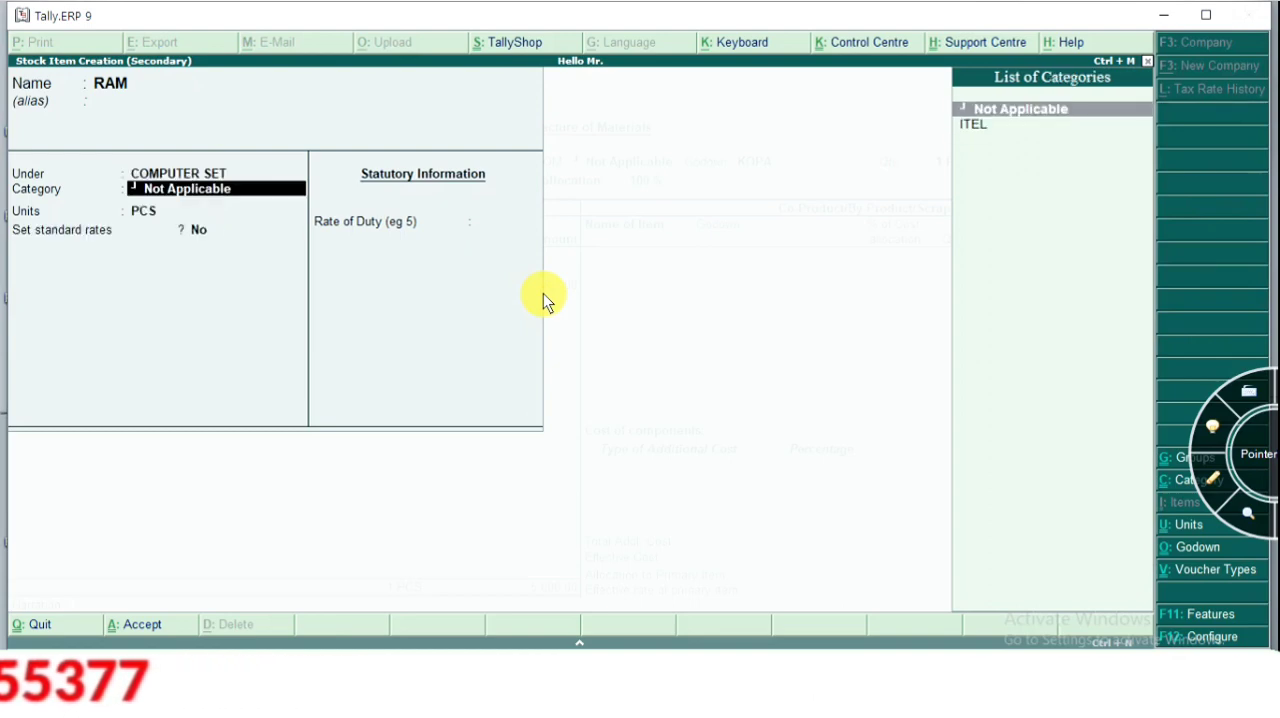
pyautogui.press('Return')
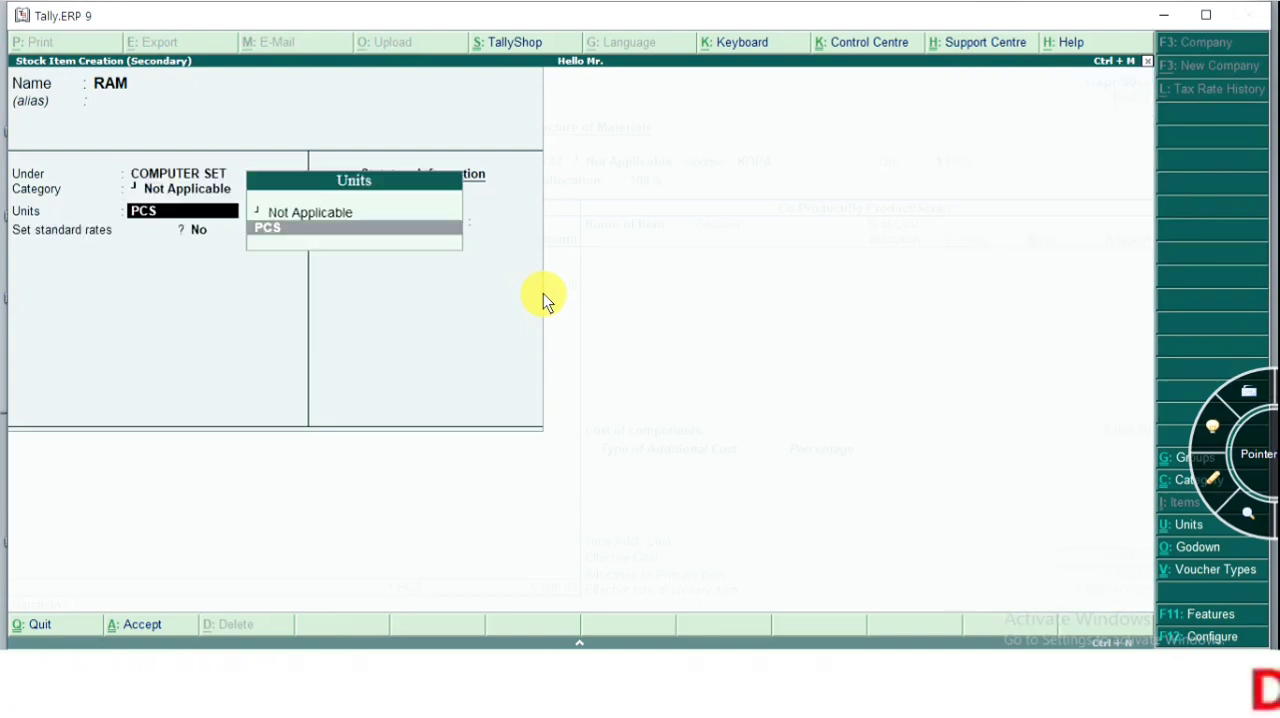
pyautogui.hotkey('ctrl', 'a')
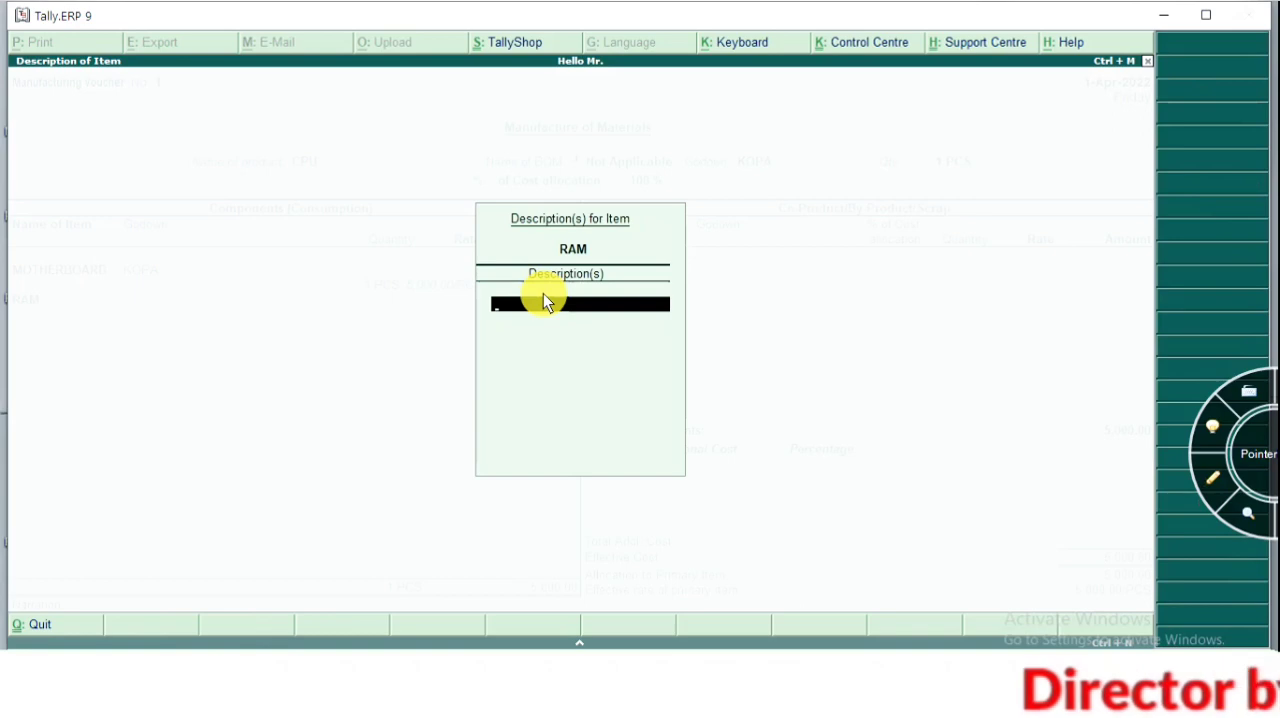
pyautogui.press('Return')
# Go back to the RAM component, open its stock item for alteration, and set the opening balance quantity to 100 PCS
pyautogui.press('BackSpace')
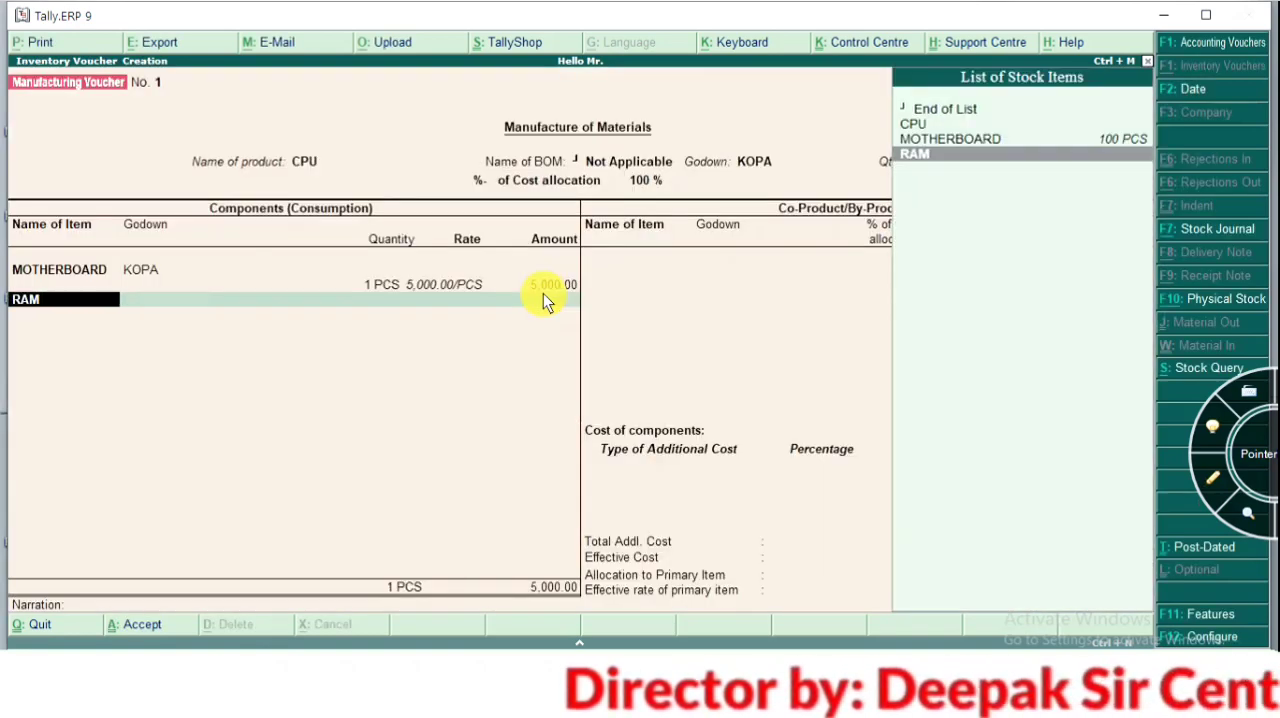
pyautogui.hotkey('ctrl', 'Return')
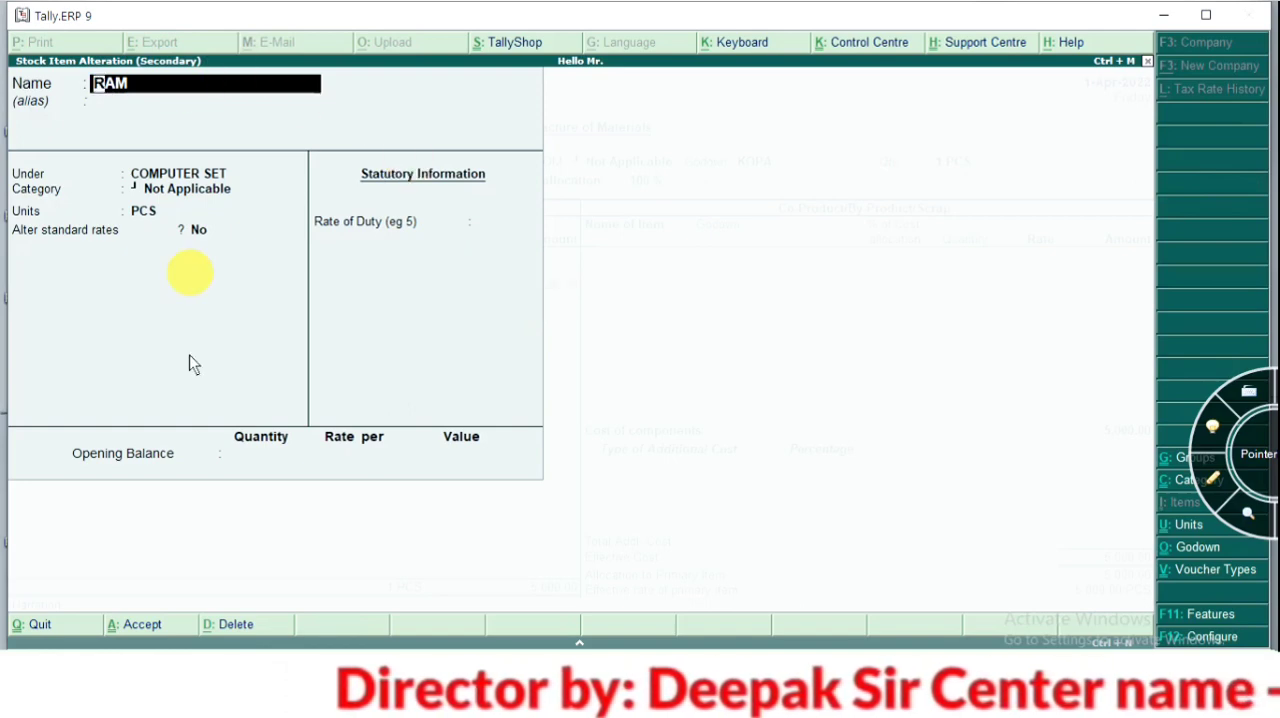
pyautogui.press('Return')
pyautogui.press('Return')
pyautogui.press('Return')
pyautogui.press('Return')
pyautogui.press('Return')
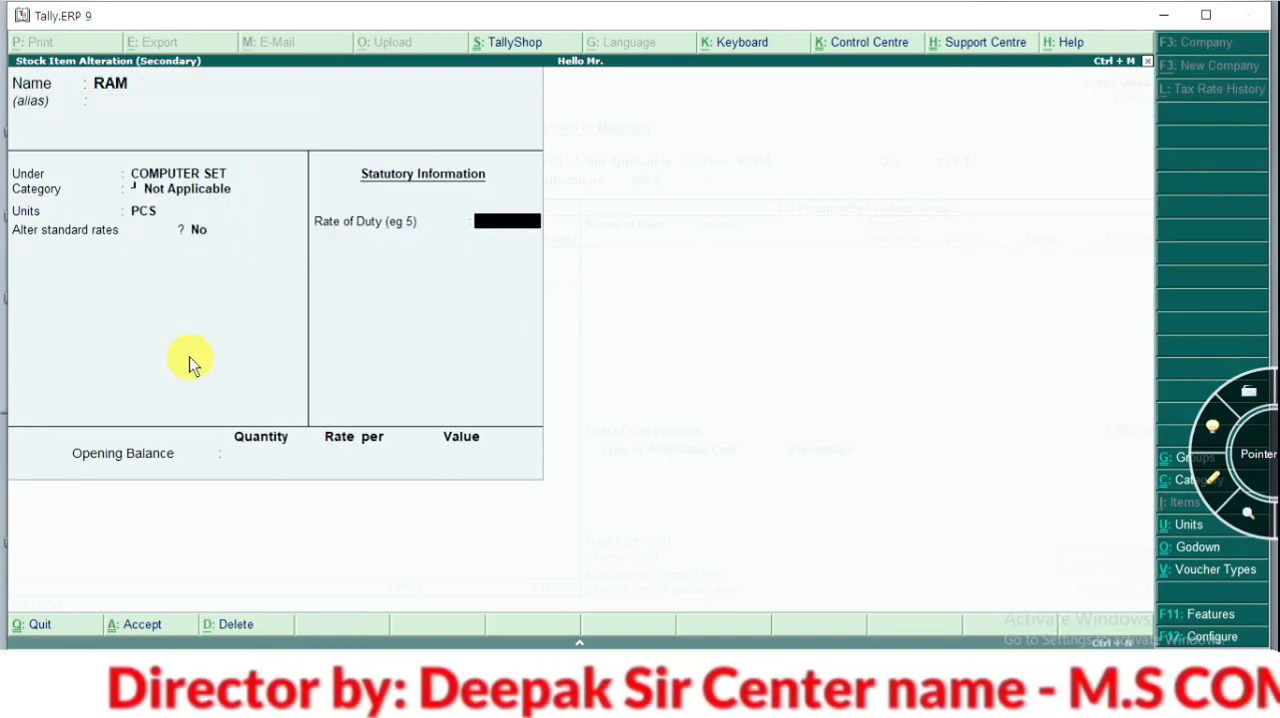
pyautogui.press('Return')
pyautogui.write('100')
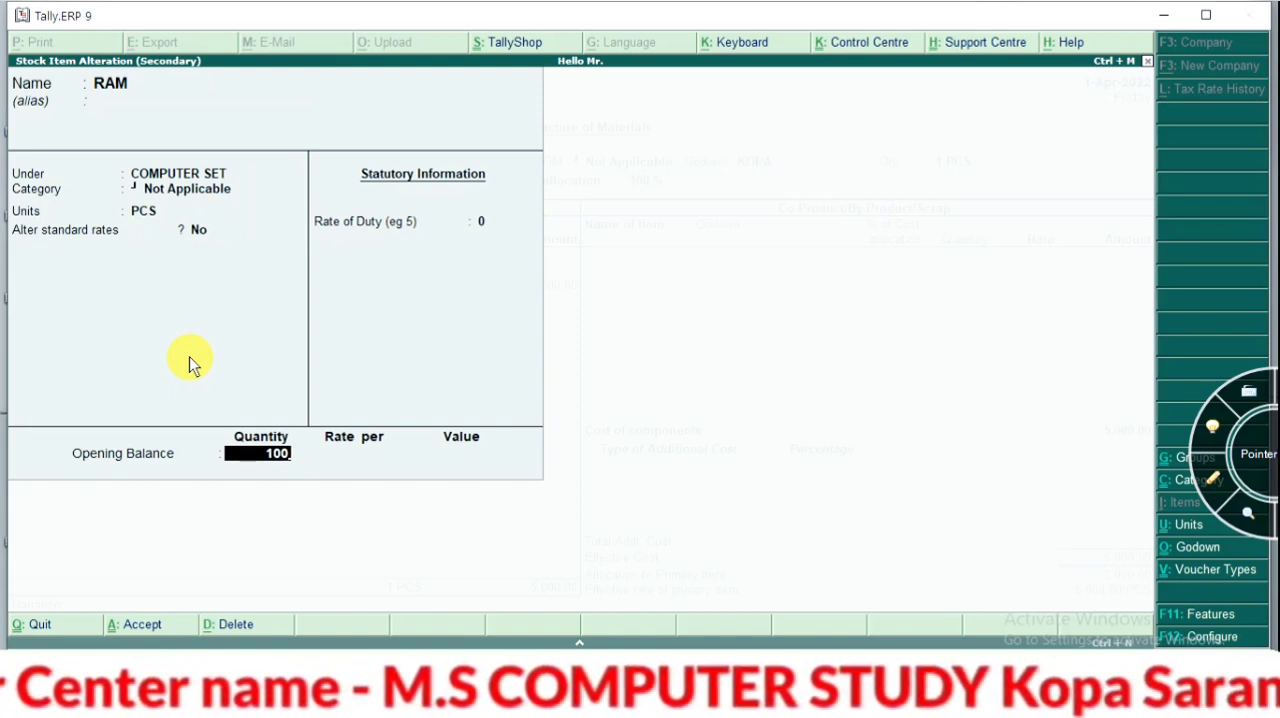
pyautogui.press('Return')
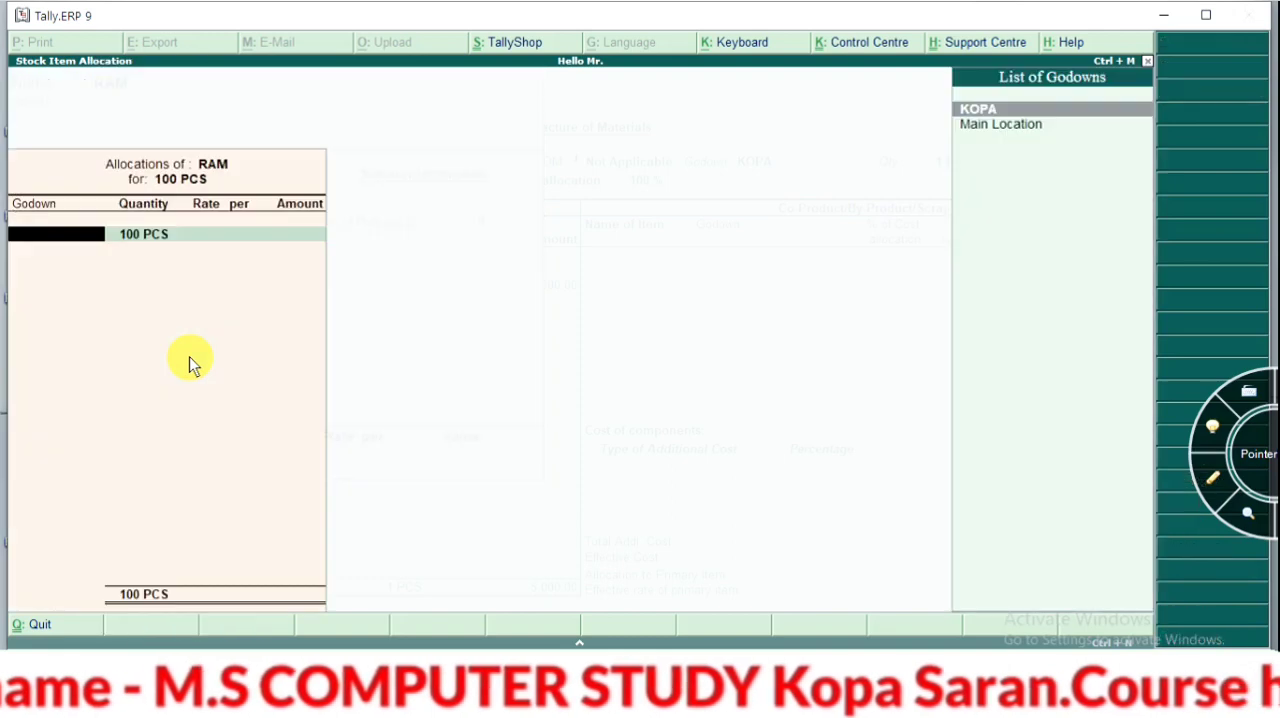
# Allocate the RAM opening balance to godown KOPA at a rate of 500 per PCS, and save the altered item
pyautogui.press('Return')
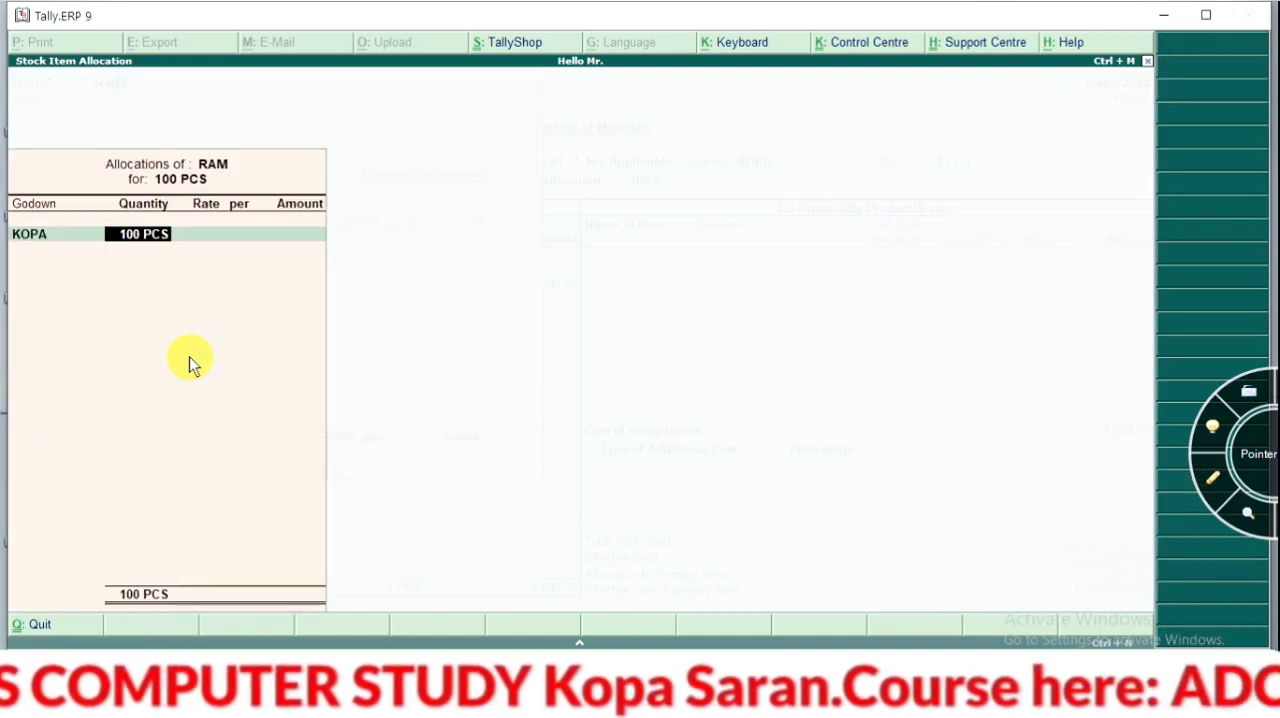
pyautogui.press('Return')
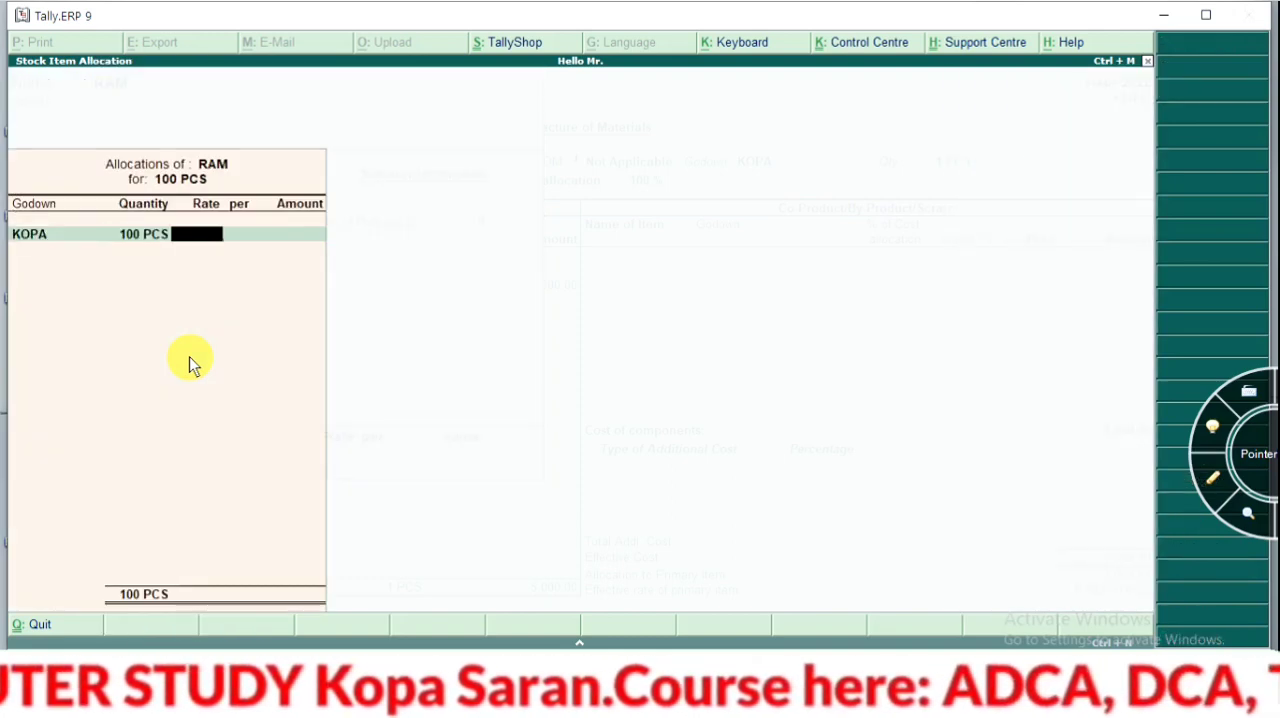
pyautogui.write('500')
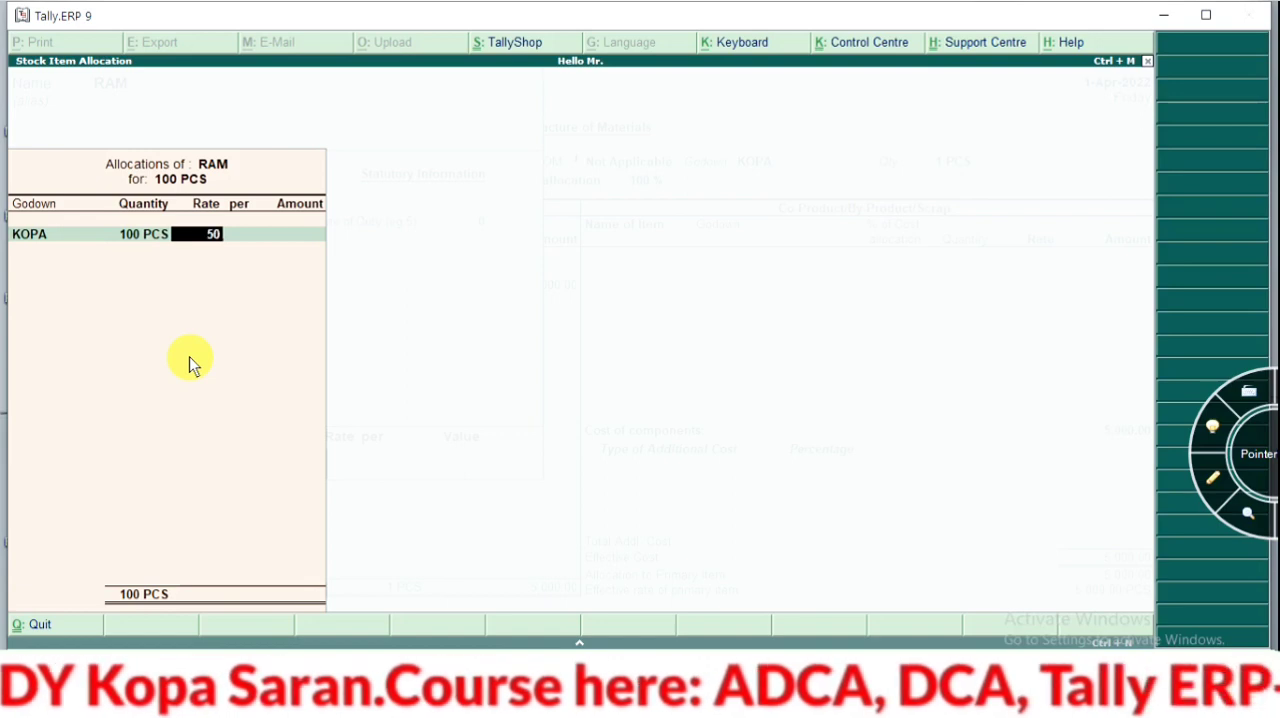
pyautogui.press('Return')
pyautogui.press('Return')
pyautogui.press('Return')
pyautogui.press('Return')
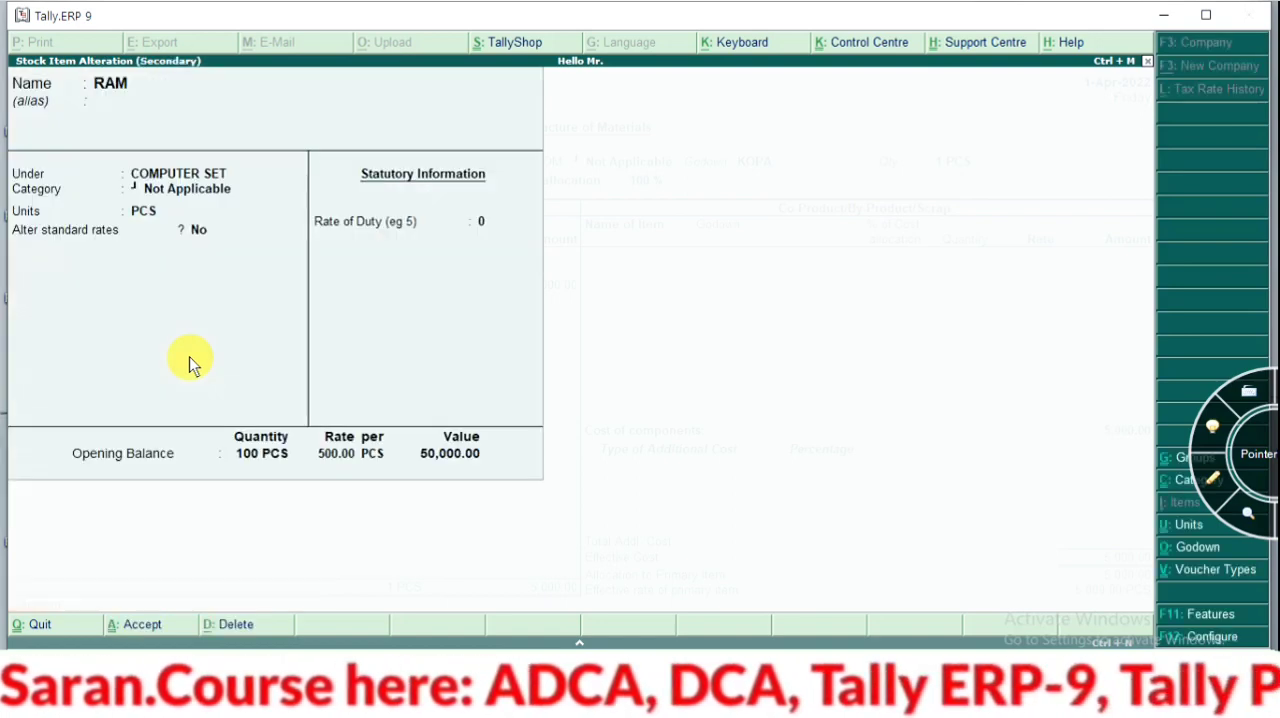
pyautogui.press('Return')
pyautogui.press('Return')
# Enter RAM as a consumed component from godown KOPA with a quantity of 2 PCS
pyautogui.press('Return')
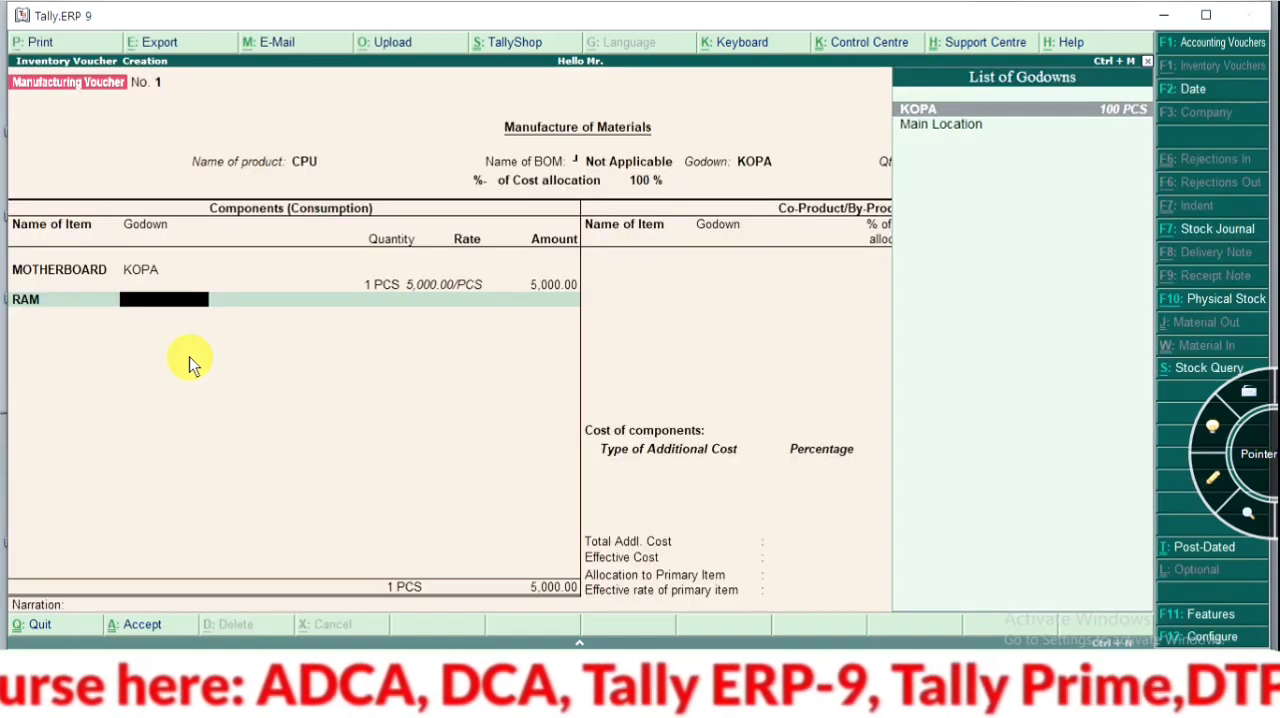
pyautogui.press('Return')
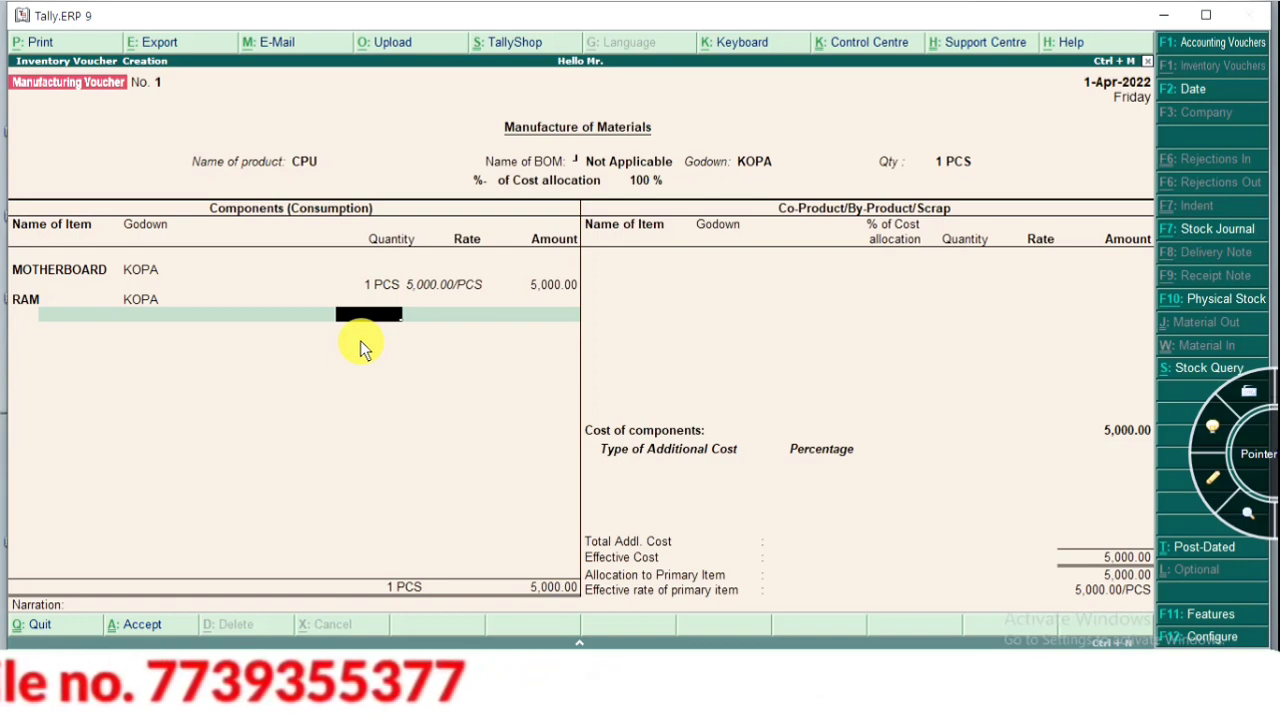
pyautogui.write('1')
pyautogui.press('Return')
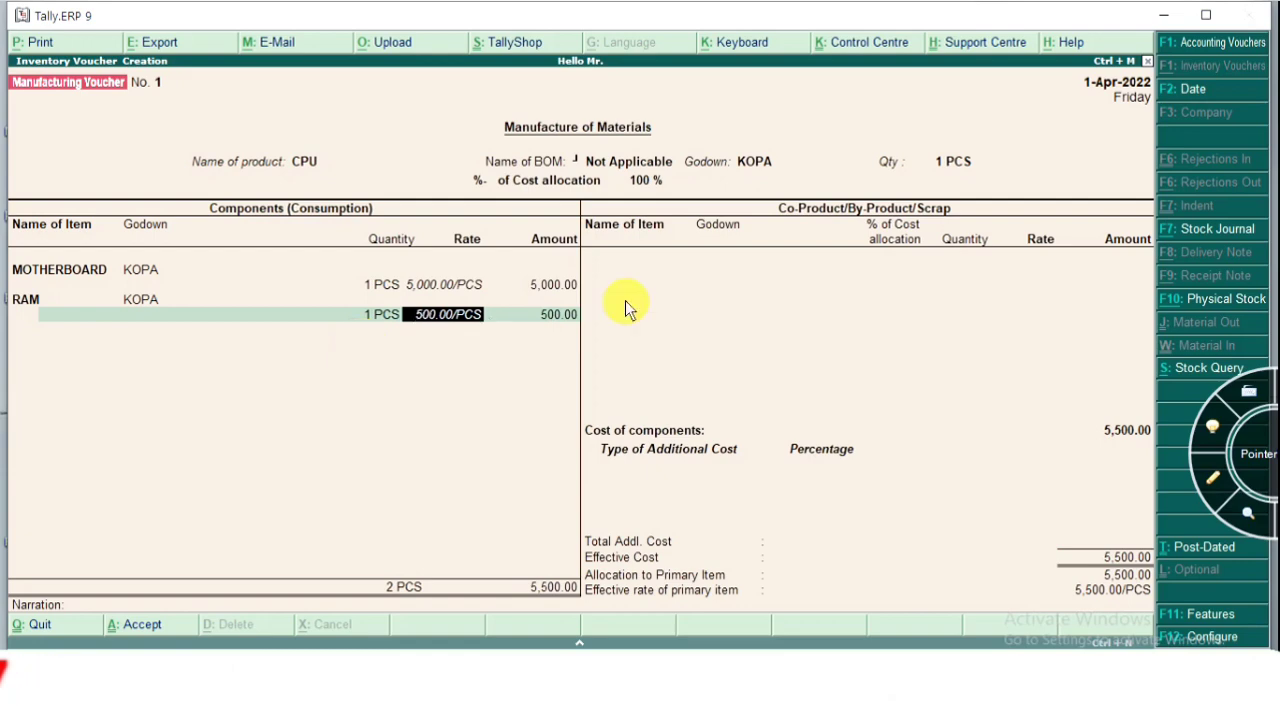
pyautogui.press('BackSpace')
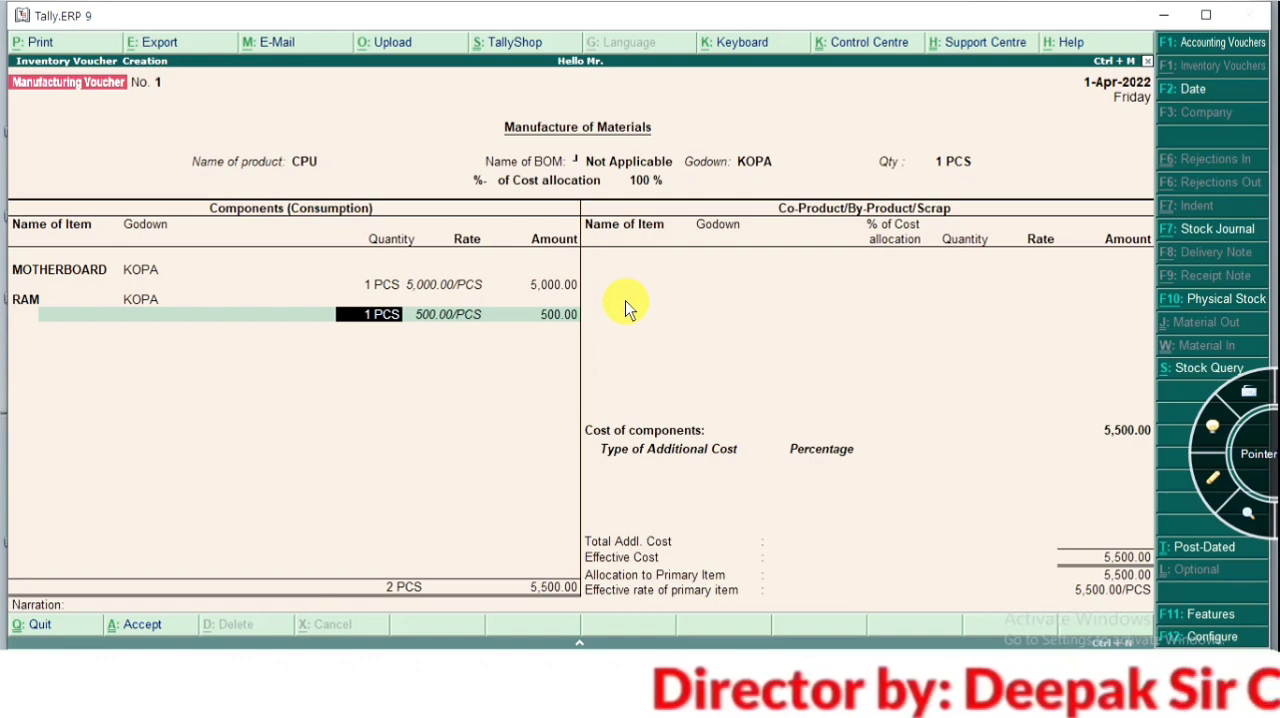
pyautogui.write('2')
pyautogui.press('Return')
pyautogui.press('Return')
pyautogui.press('Return')
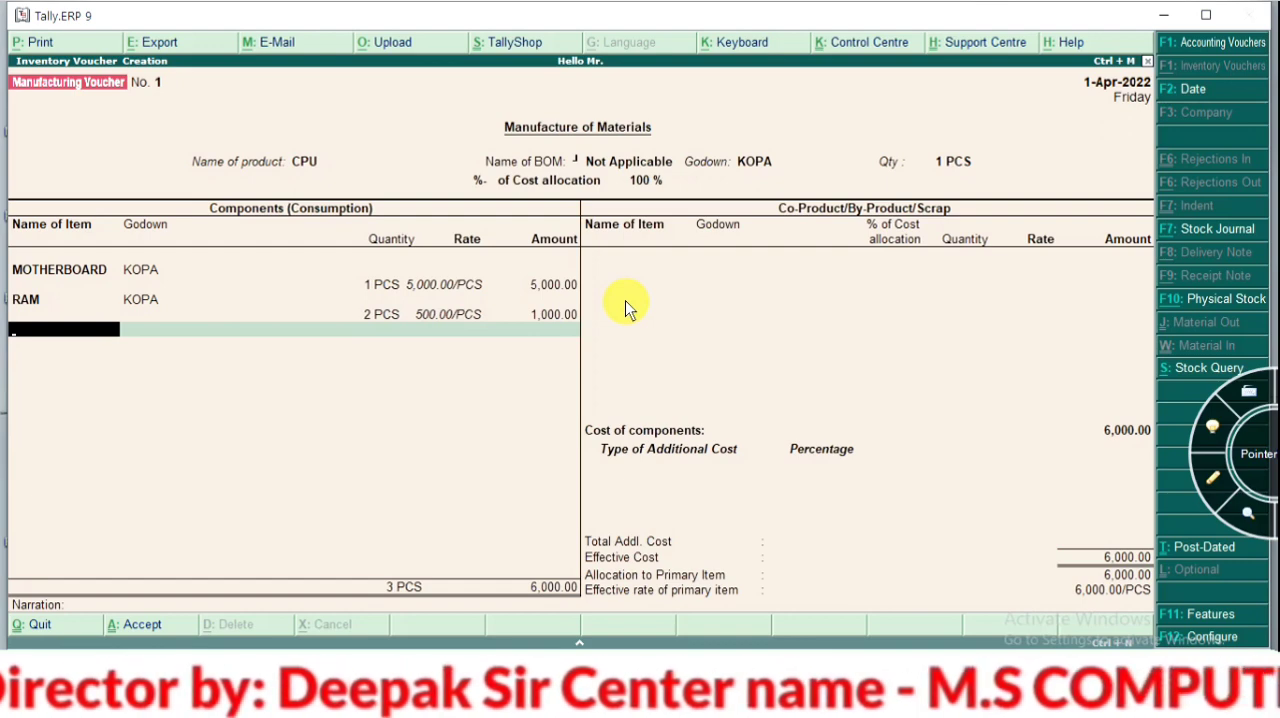
# Create a K|B stock item under COMPUTER SET with category Not Applicable and units PCS, leaving its voucher description blank
pyautogui.hotkey('alt', 'c')
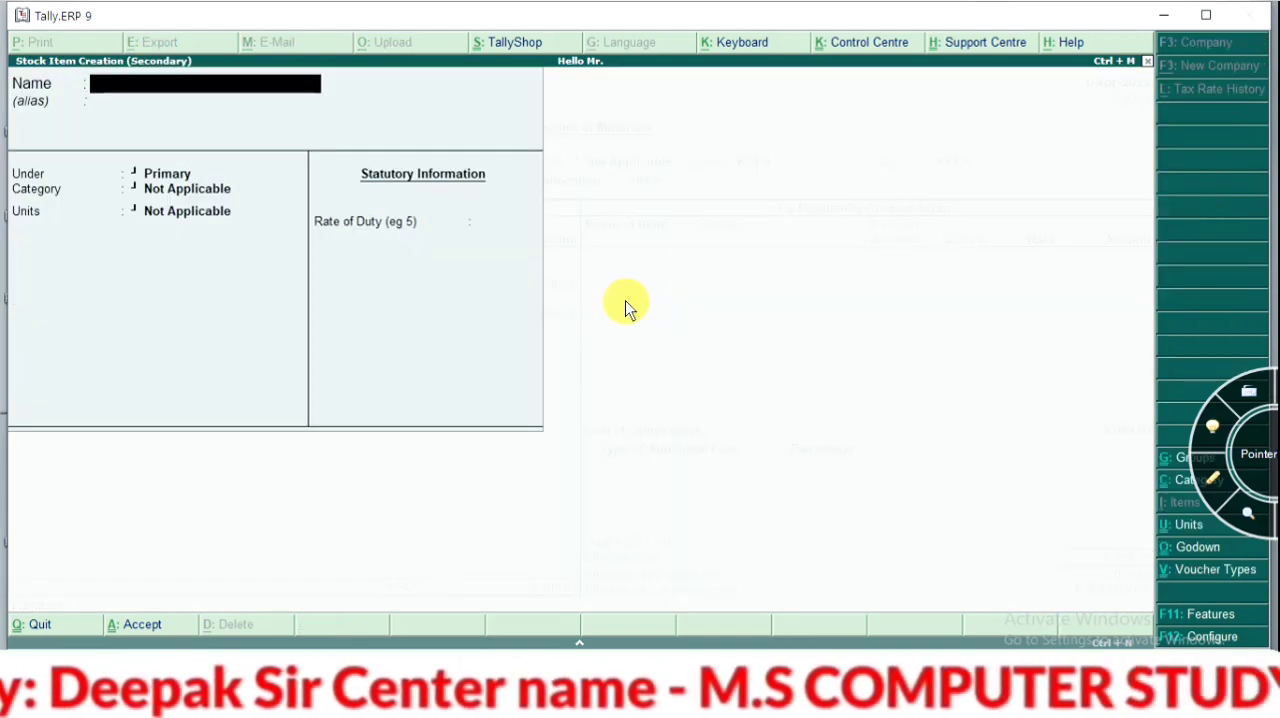
pyautogui.write('K')
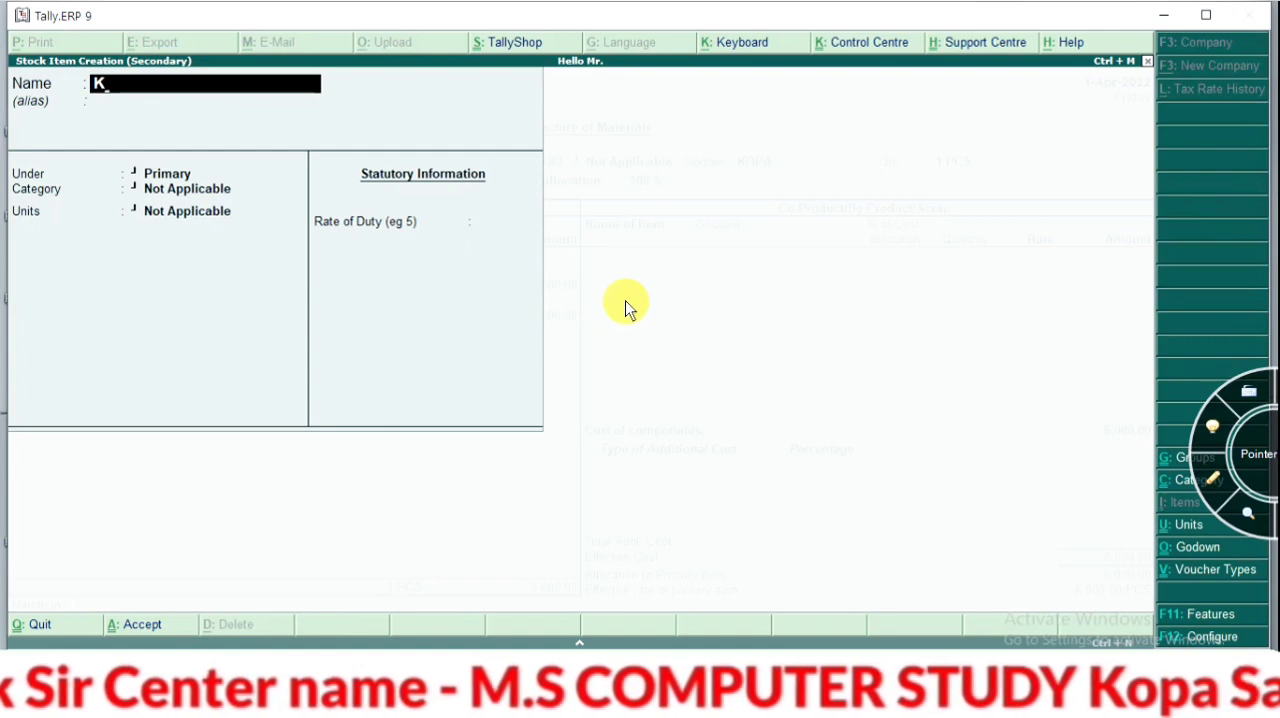
pyautogui.write('B')
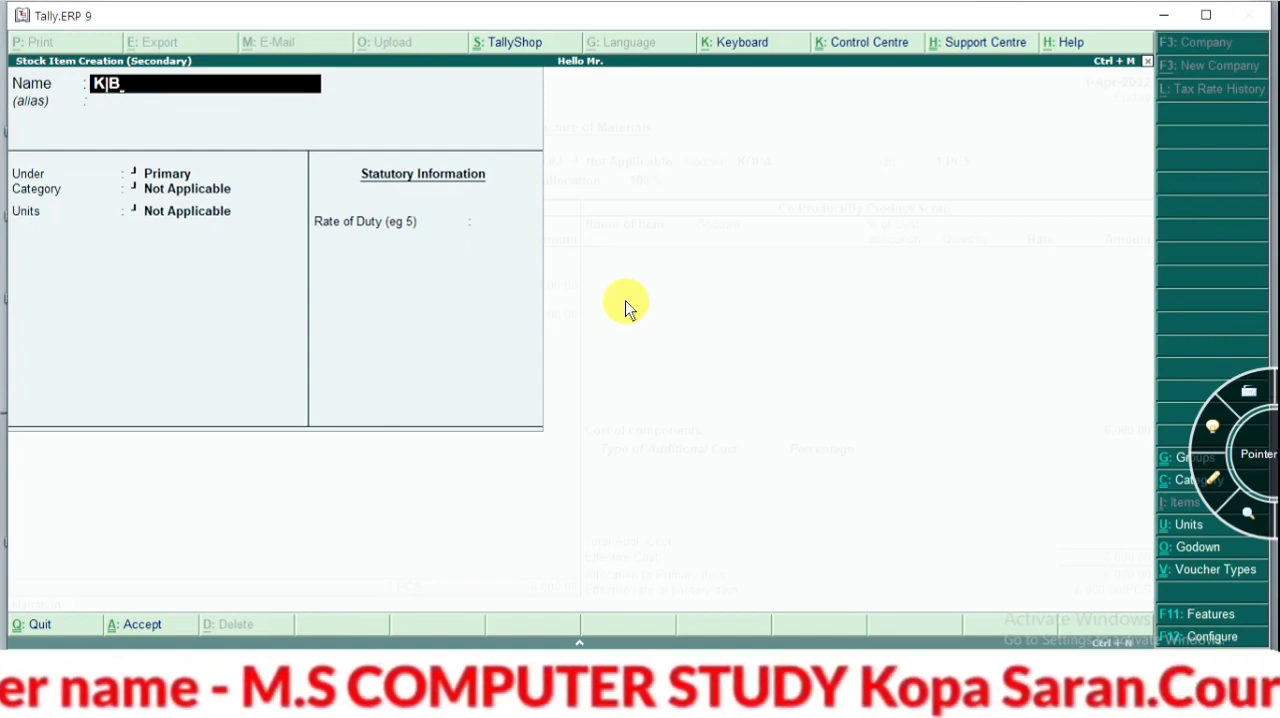
pyautogui.press('Return')
pyautogui.press('Return')
pyautogui.press('Down')
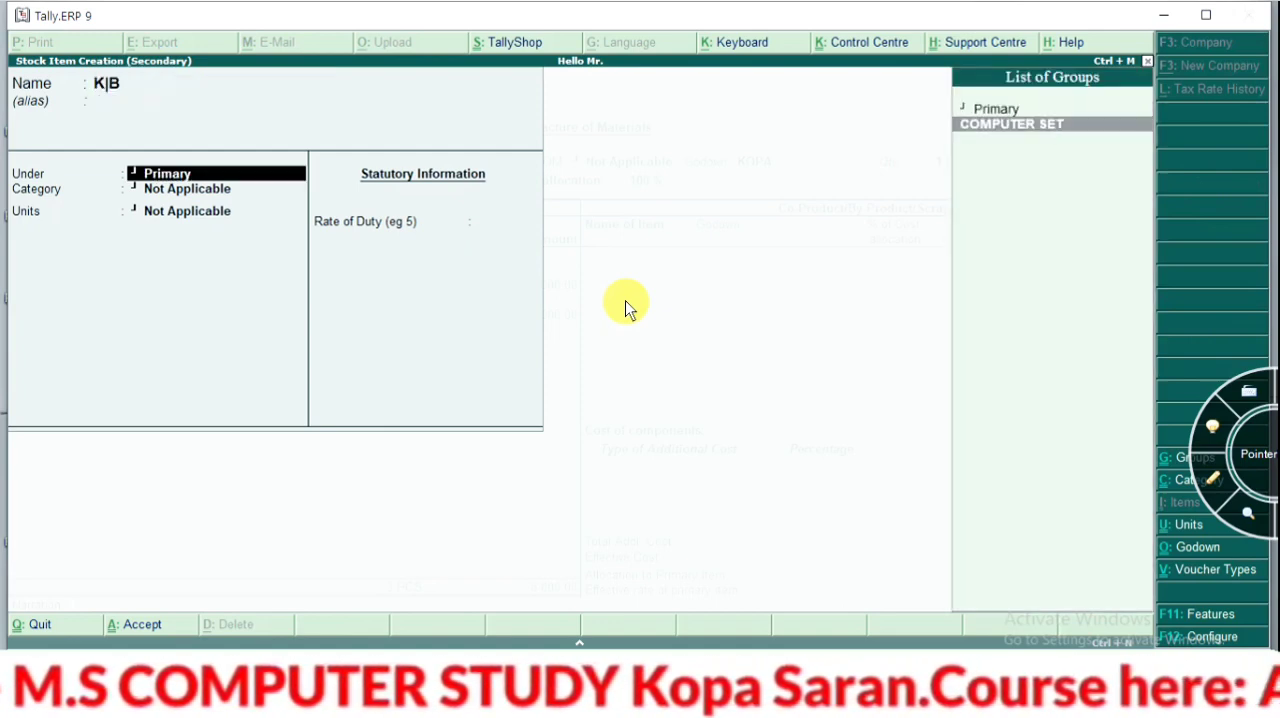
pyautogui.press('Return')
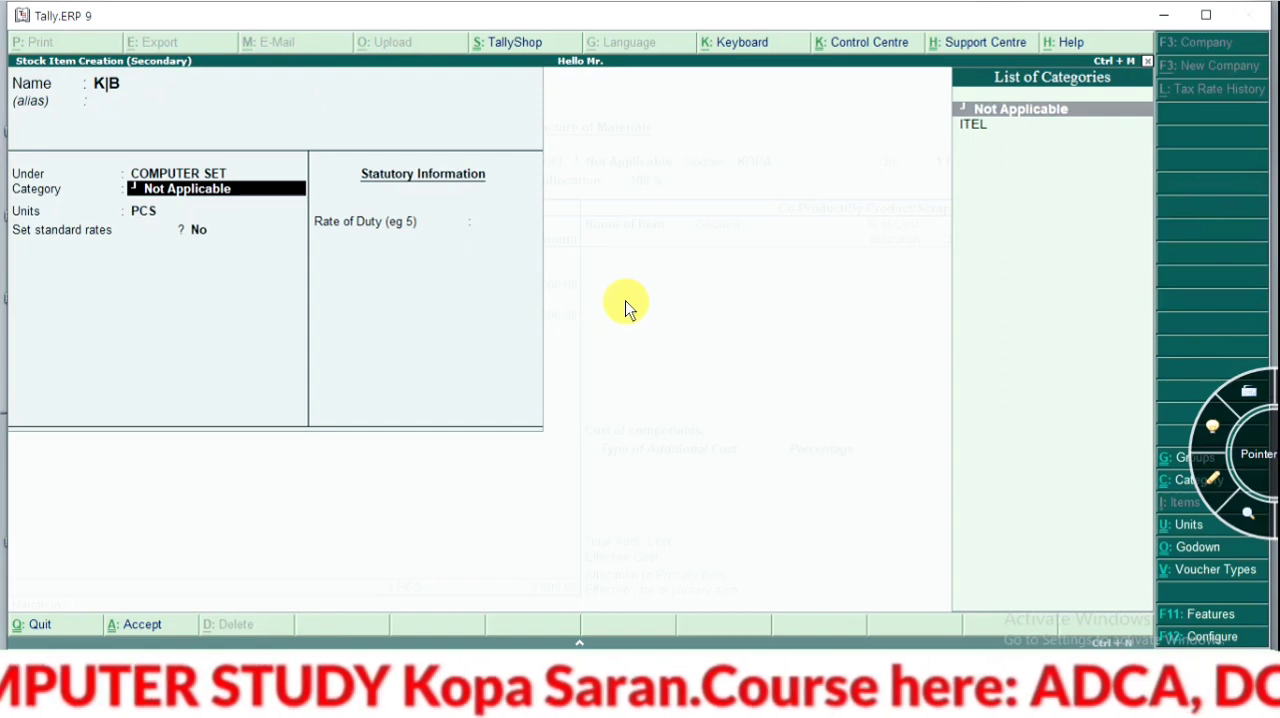
pyautogui.hotkey('ctrl', 'a')
pyautogui.press('Return')
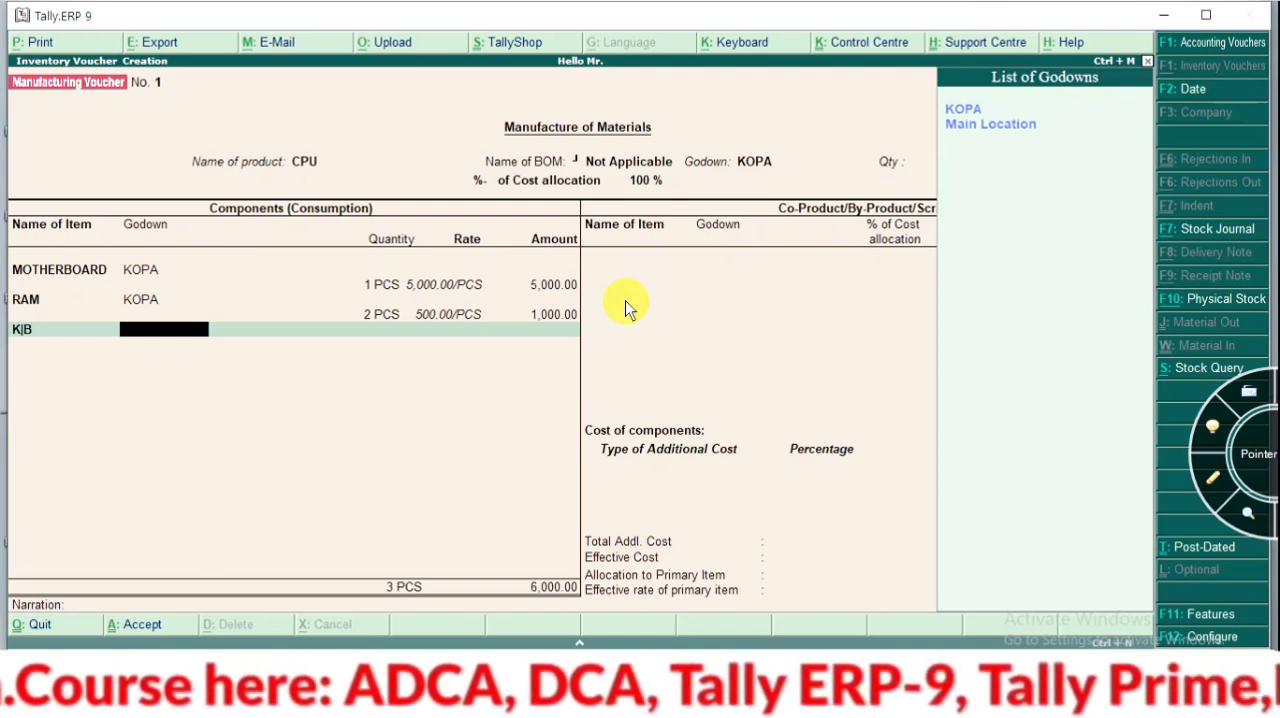
# Go back to the K|B component, open its stock item for alteration, and set the opening balance quantity to 100 PCS
pyautogui.press('BackSpace')
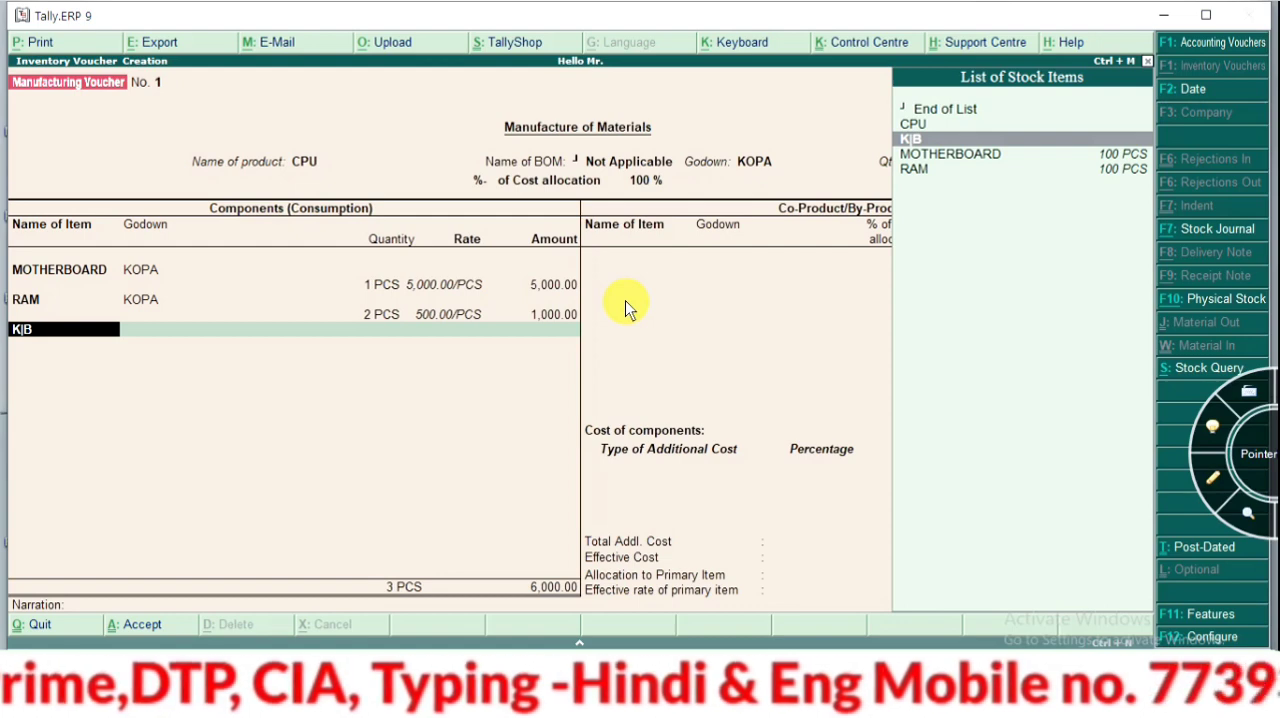
pyautogui.hotkey('ctrl', 'Return')
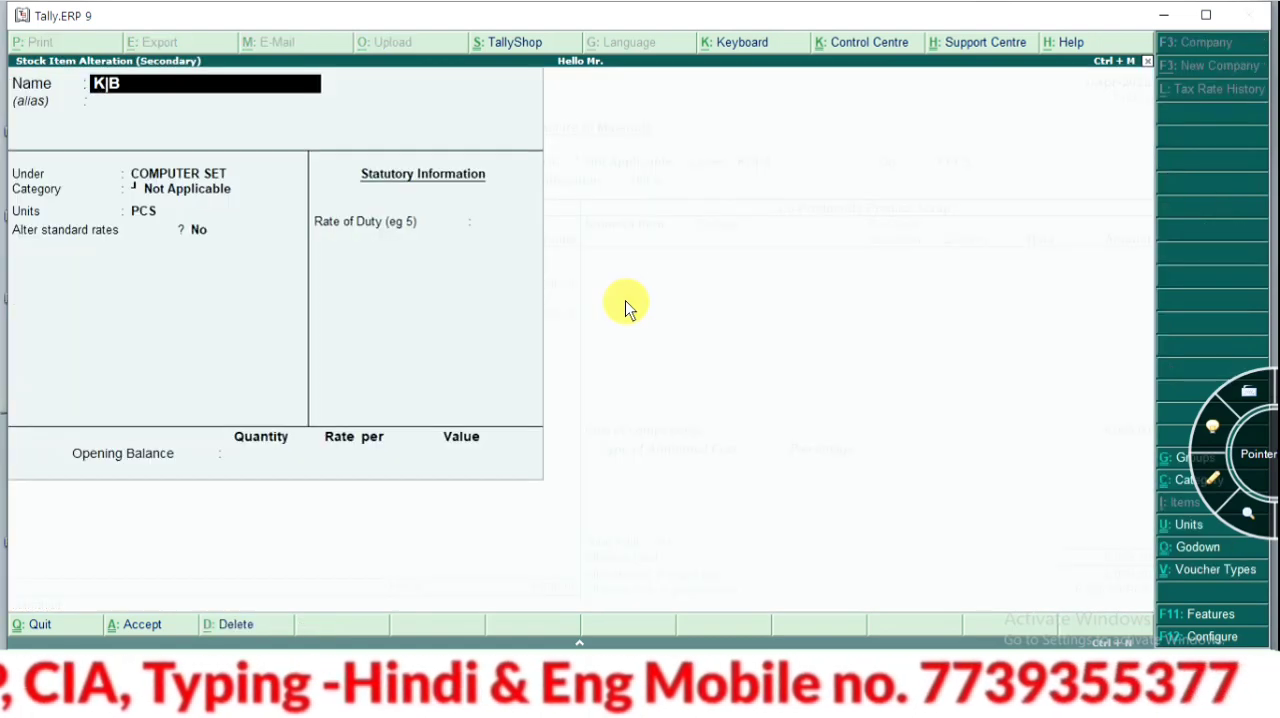
pyautogui.press('Return')
pyautogui.press('Return')
pyautogui.press('Return')
pyautogui.press('Return')
pyautogui.press('Return')
pyautogui.press('Return')
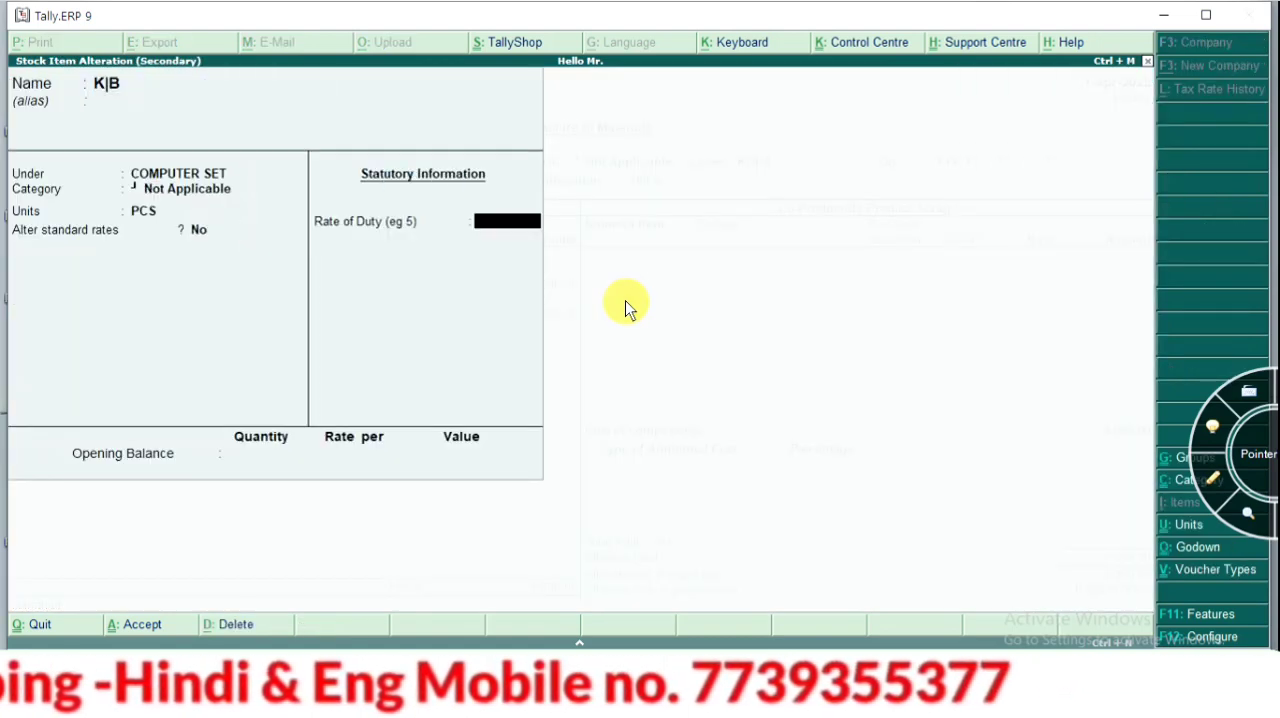
pyautogui.press('Return')
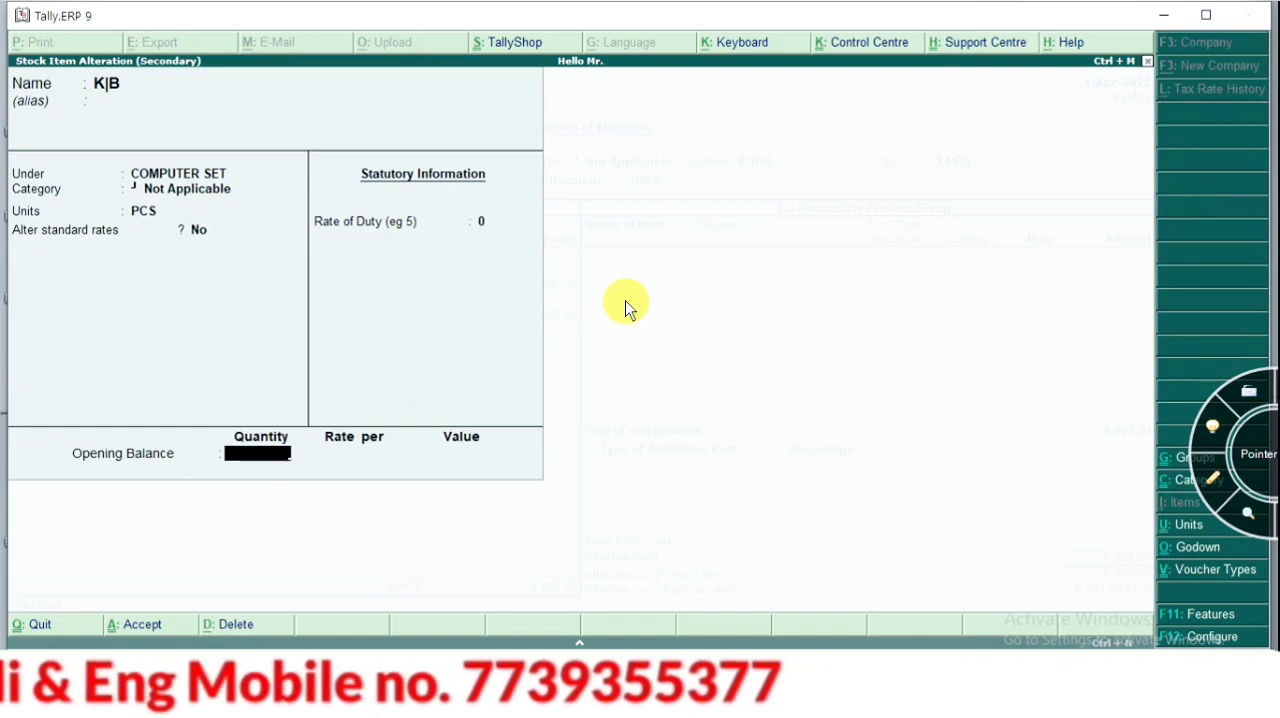
pyautogui.write('100')
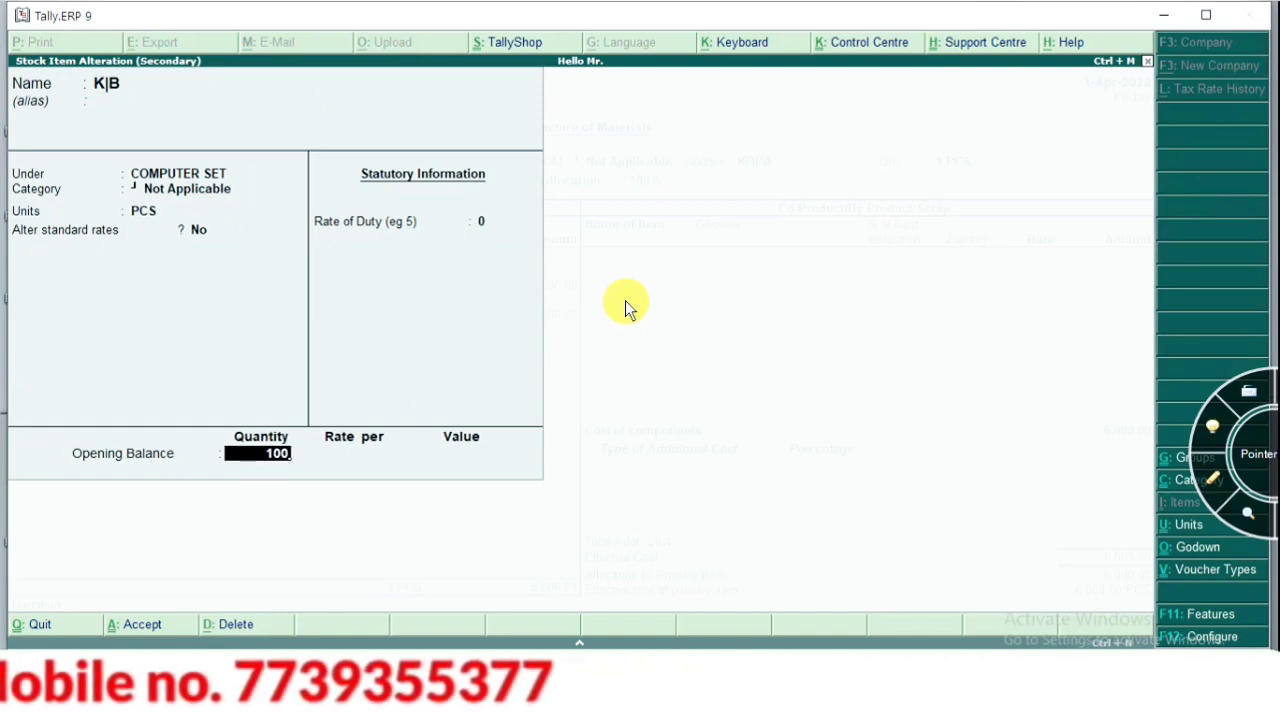
pyautogui.press('Return')
pyautogui.press('Return')
pyautogui.press('Return')
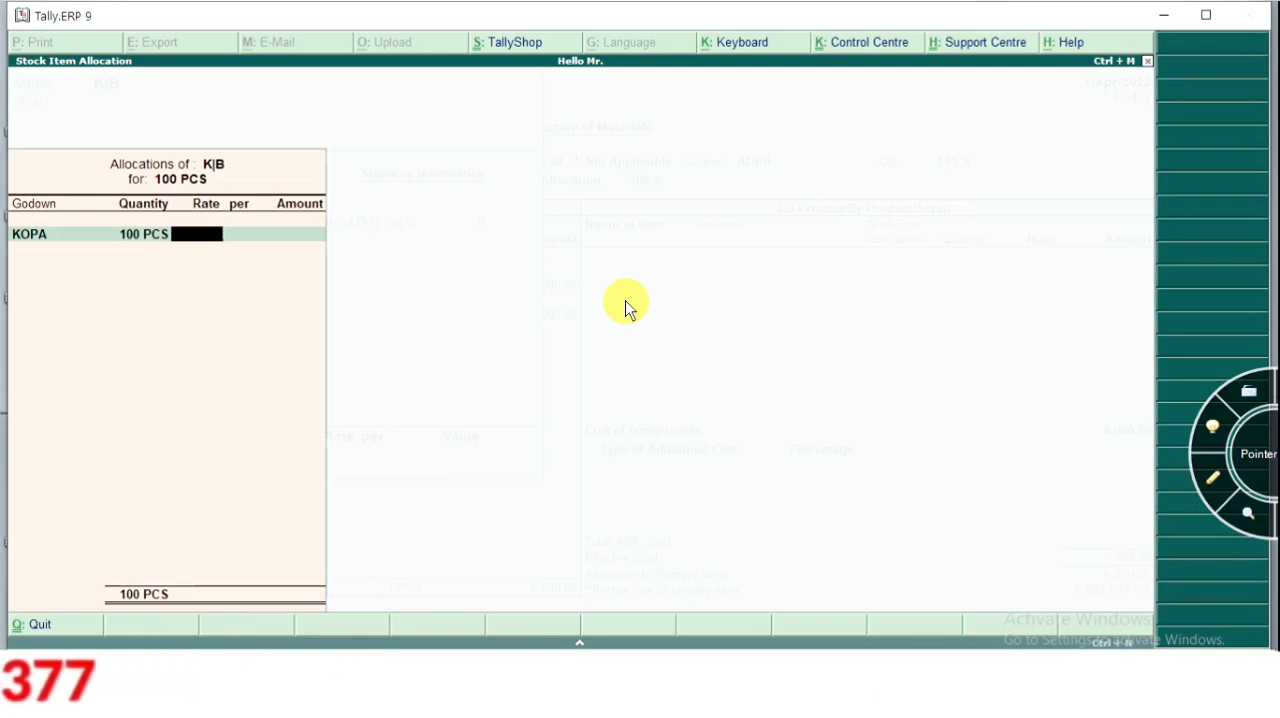
# Allocate the K|B opening balance to godown KOPA at a rate of 250 per PCS, and save the altered item
pyautogui.write('250')
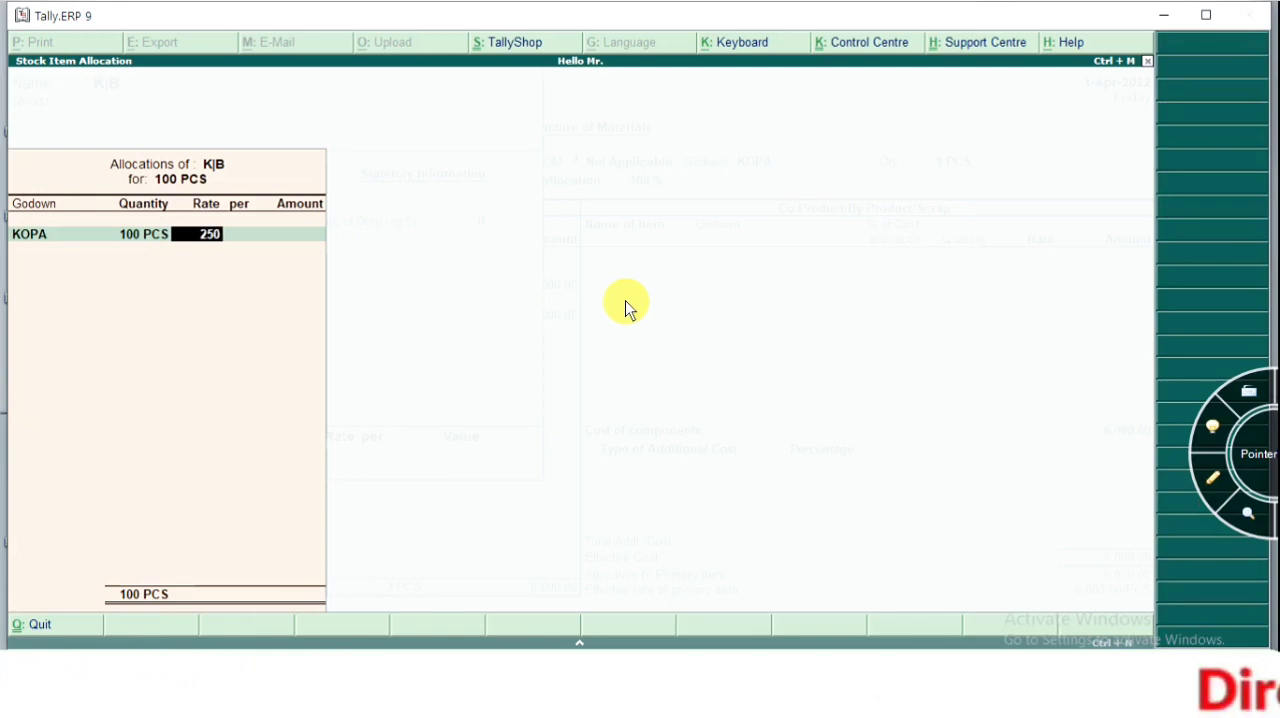
pyautogui.press('Return')
pyautogui.press('Return')
pyautogui.press('Return')
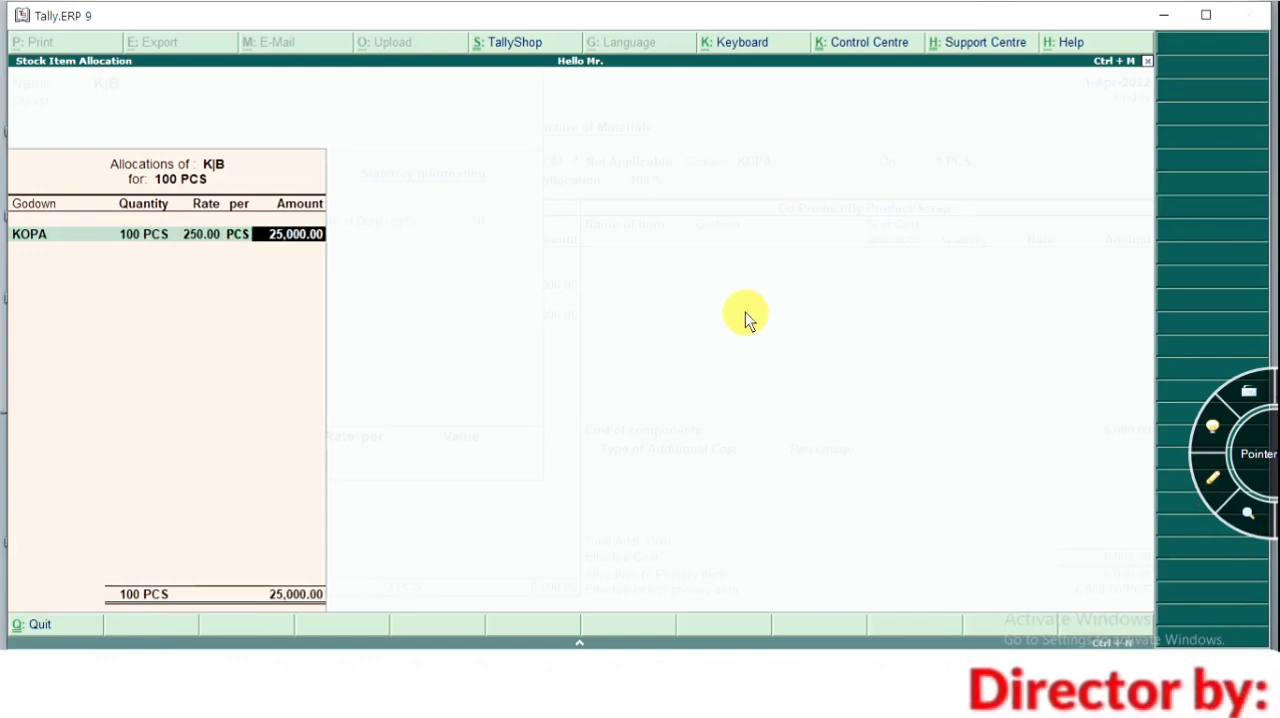
pyautogui.press('Return')
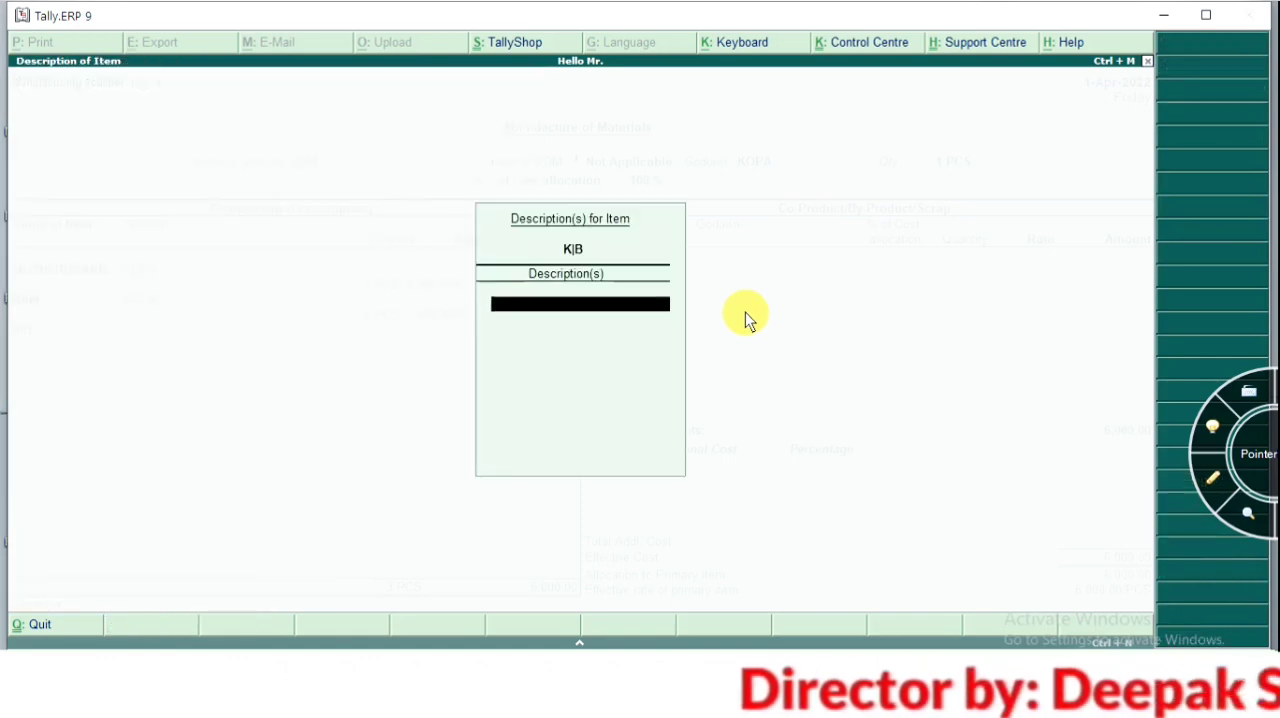
# Enter K|B as a consumed component from godown KOPA with a quantity of 1 PCS, leaving its description blank
pyautogui.press('Return')
pyautogui.press('Return')
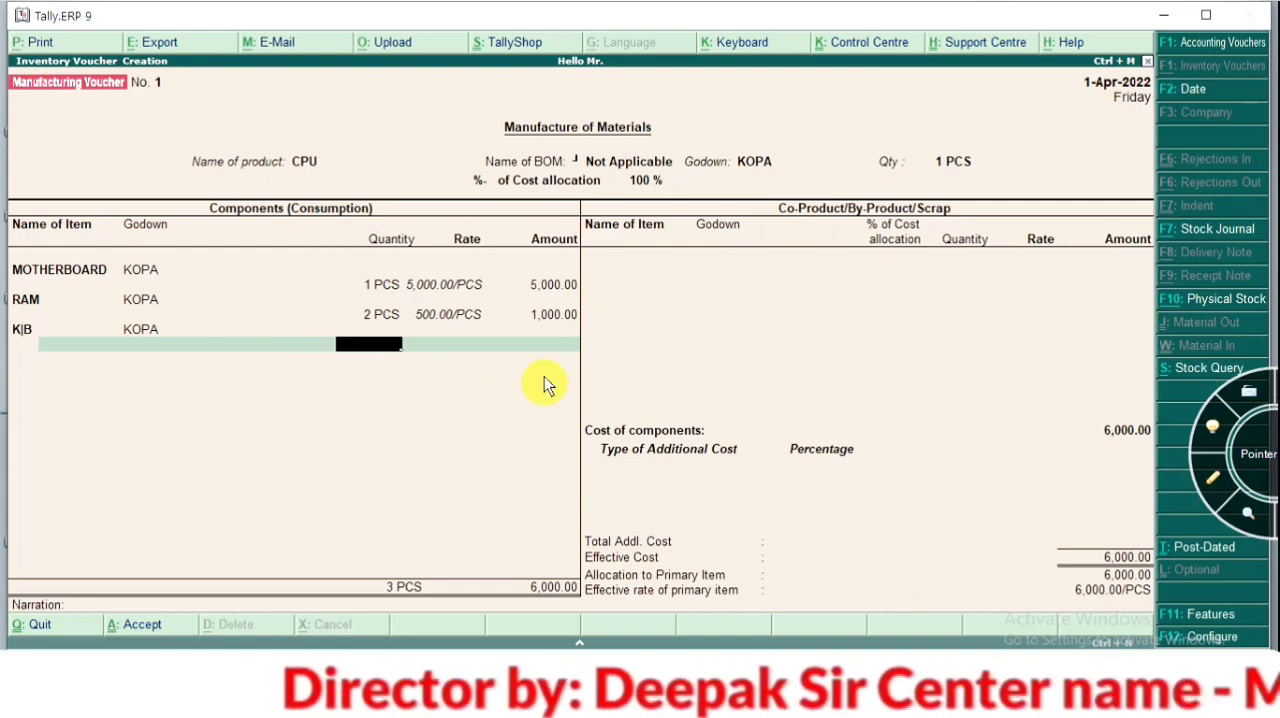
pyautogui.write('1')
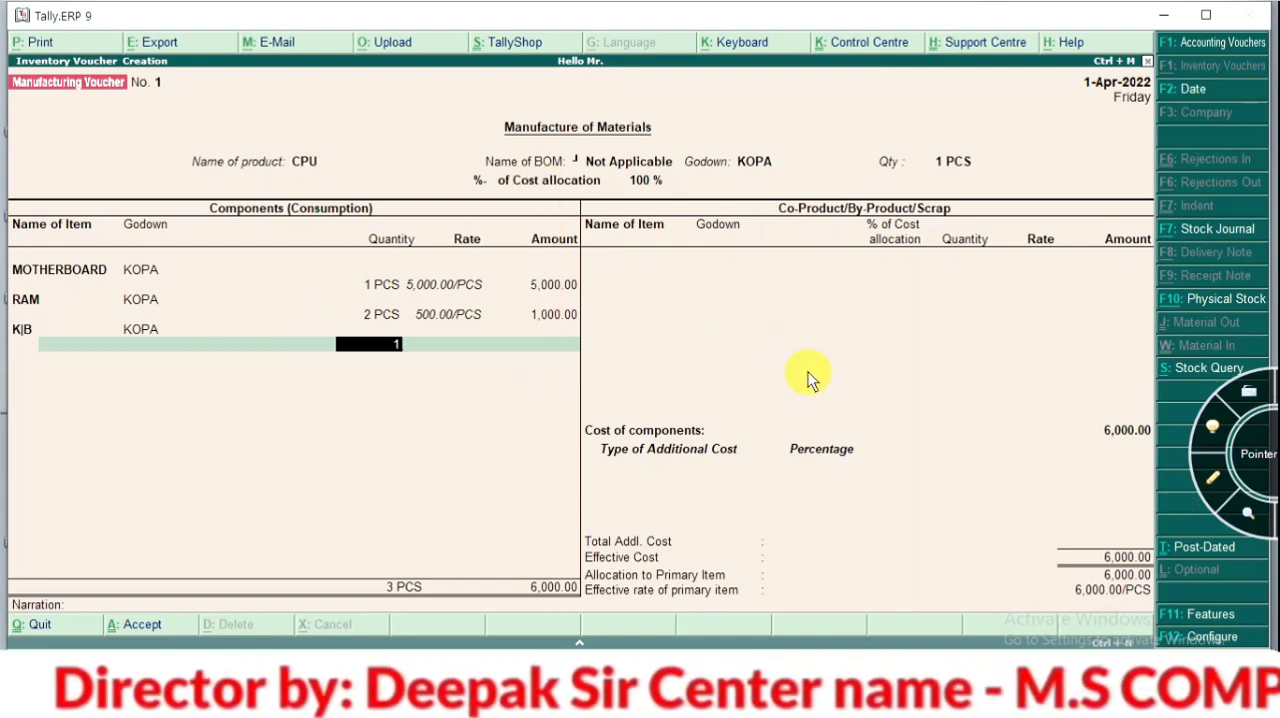
pyautogui.press('Return')
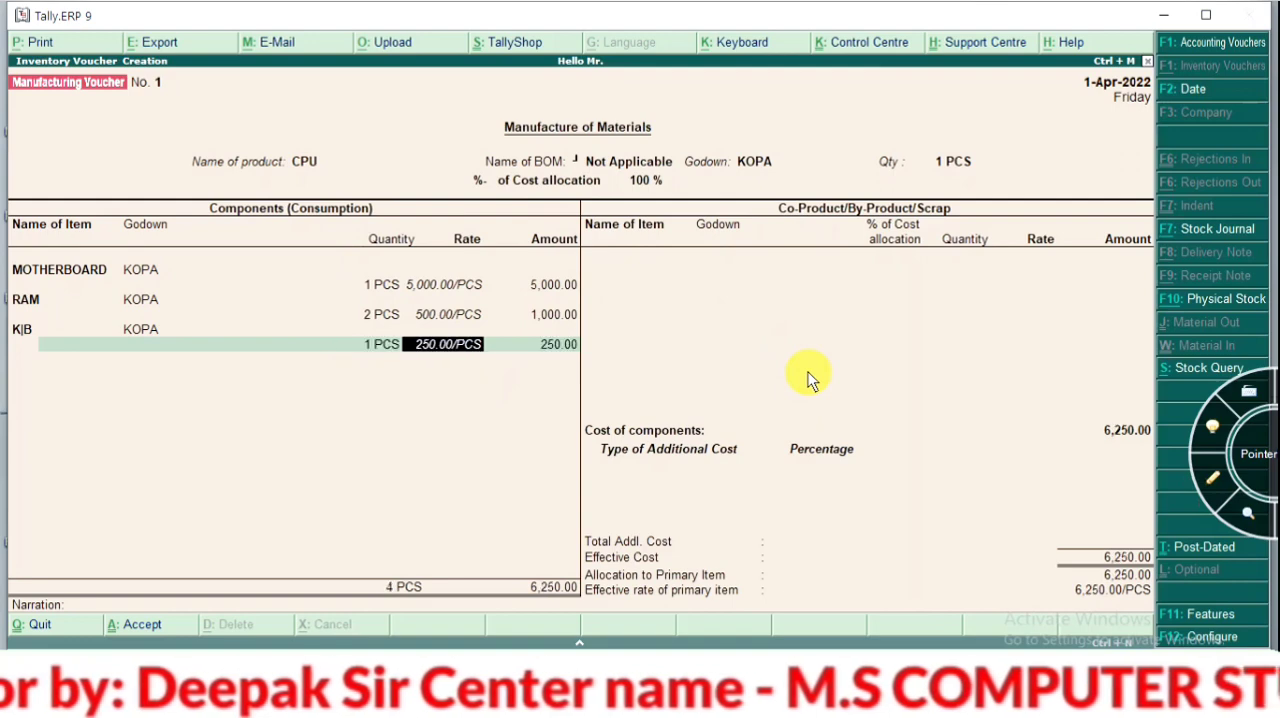
pyautogui.press('Return')
pyautogui.press('Return')
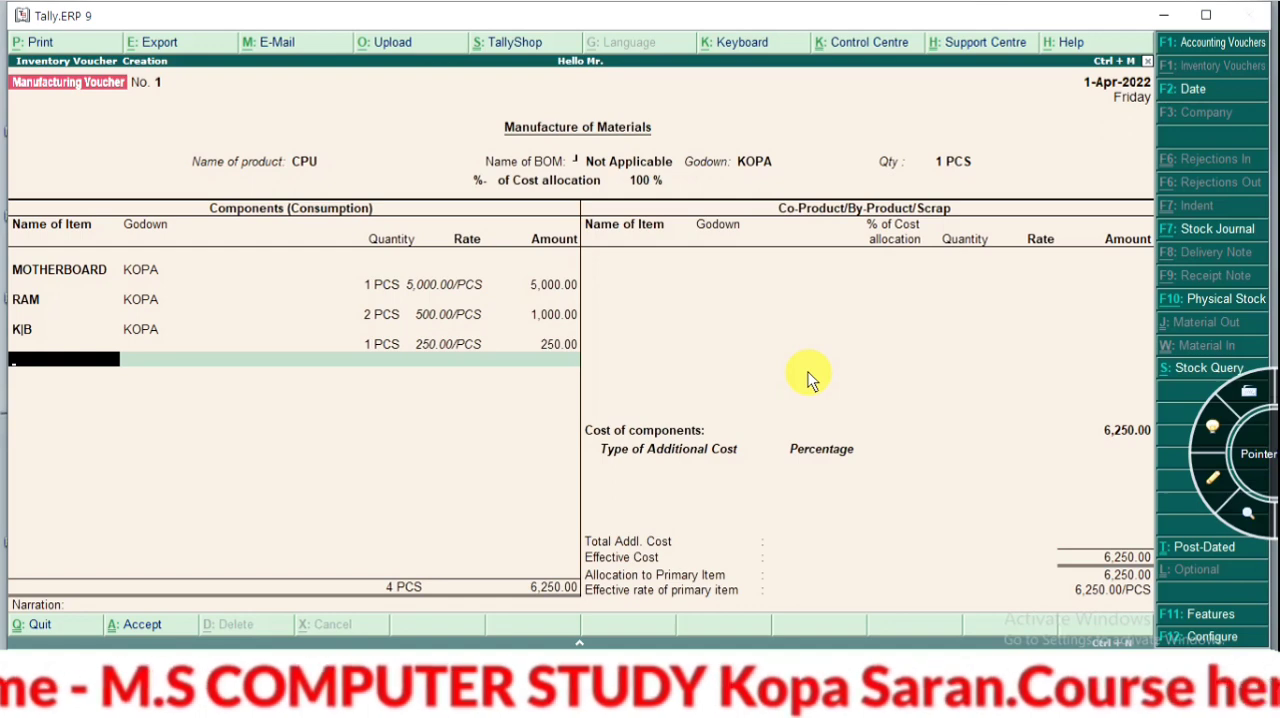
# Create a MOUSE stock item under COMPUTER SET with category Not Applicable and units PCS, leaving its voucher description blank
pyautogui.hotkey('alt', 'c')
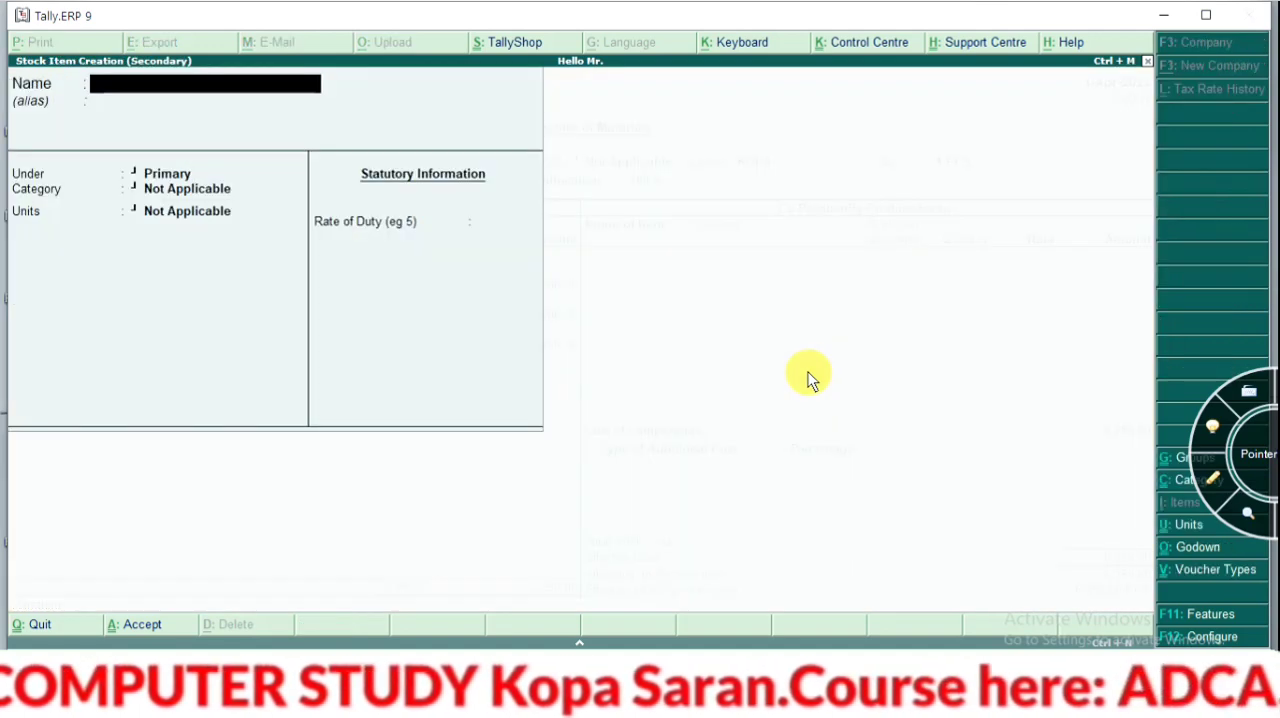
pyautogui.write('MO')
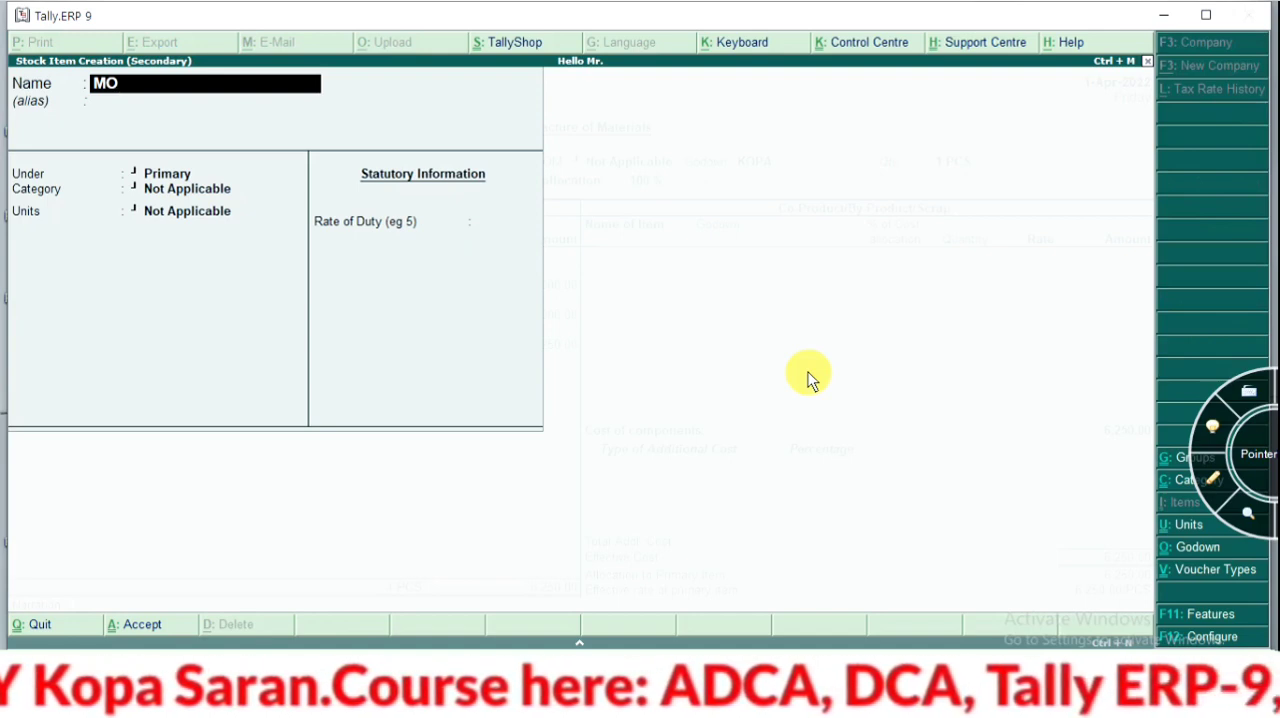
pyautogui.write('USE')
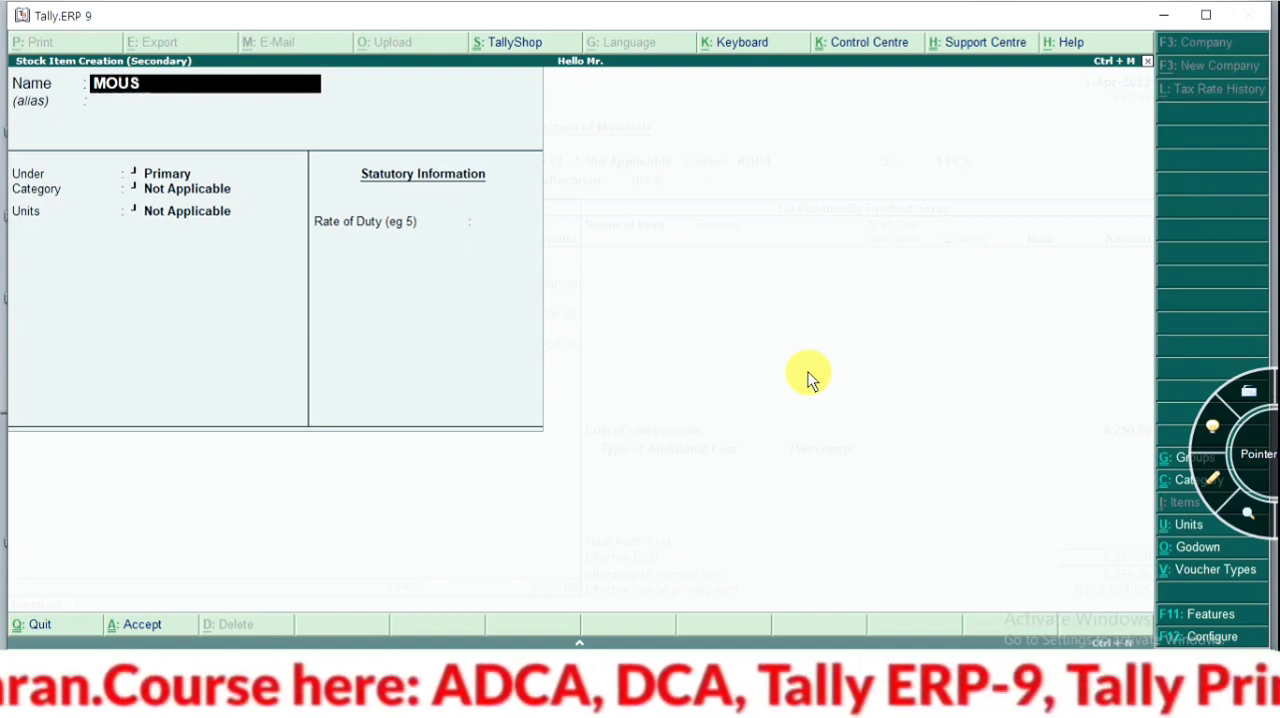
pyautogui.press('Return')
pyautogui.press('Return')
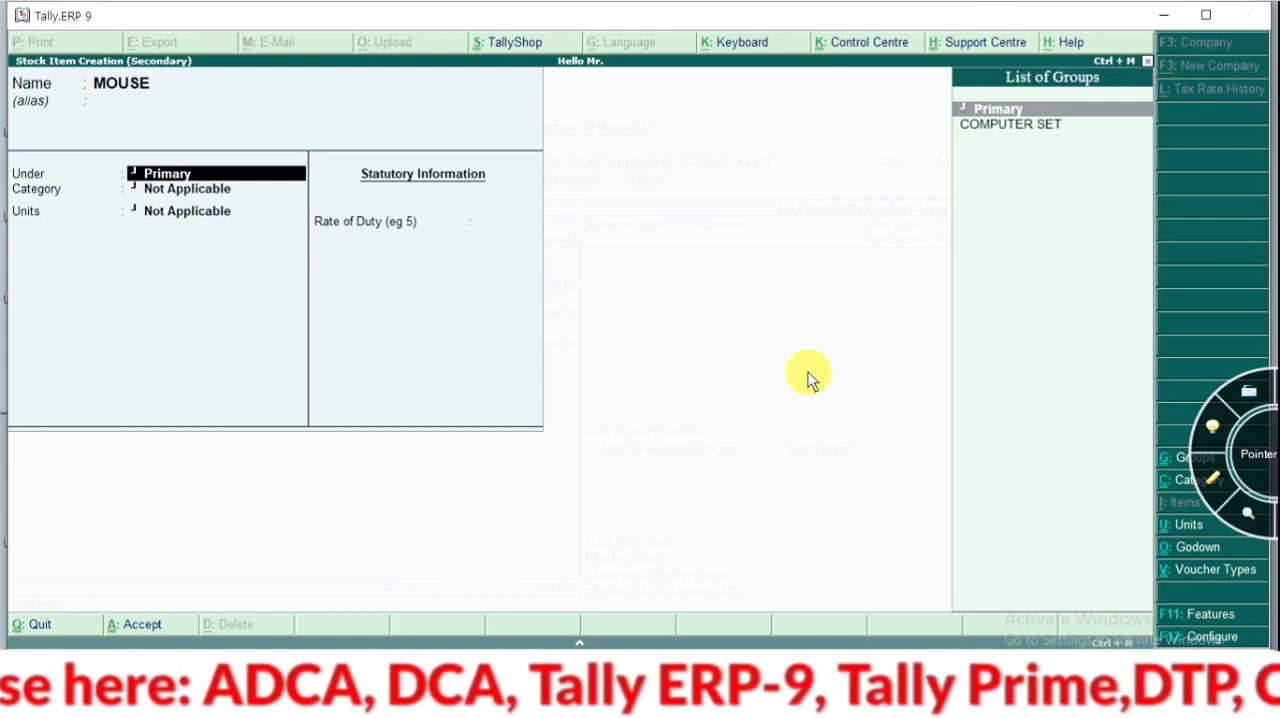
pyautogui.press('Down')
pyautogui.press('Return')
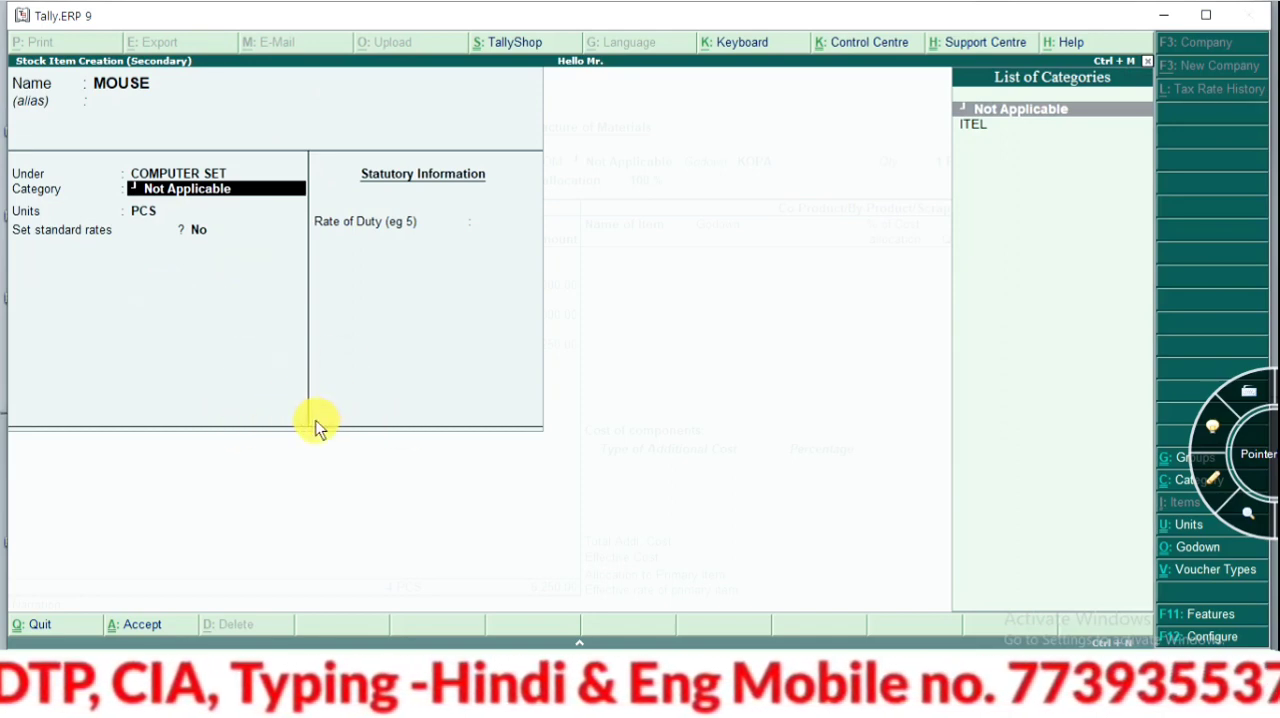
pyautogui.hotkey('ctrl', 'a')
pyautogui.press('Return')
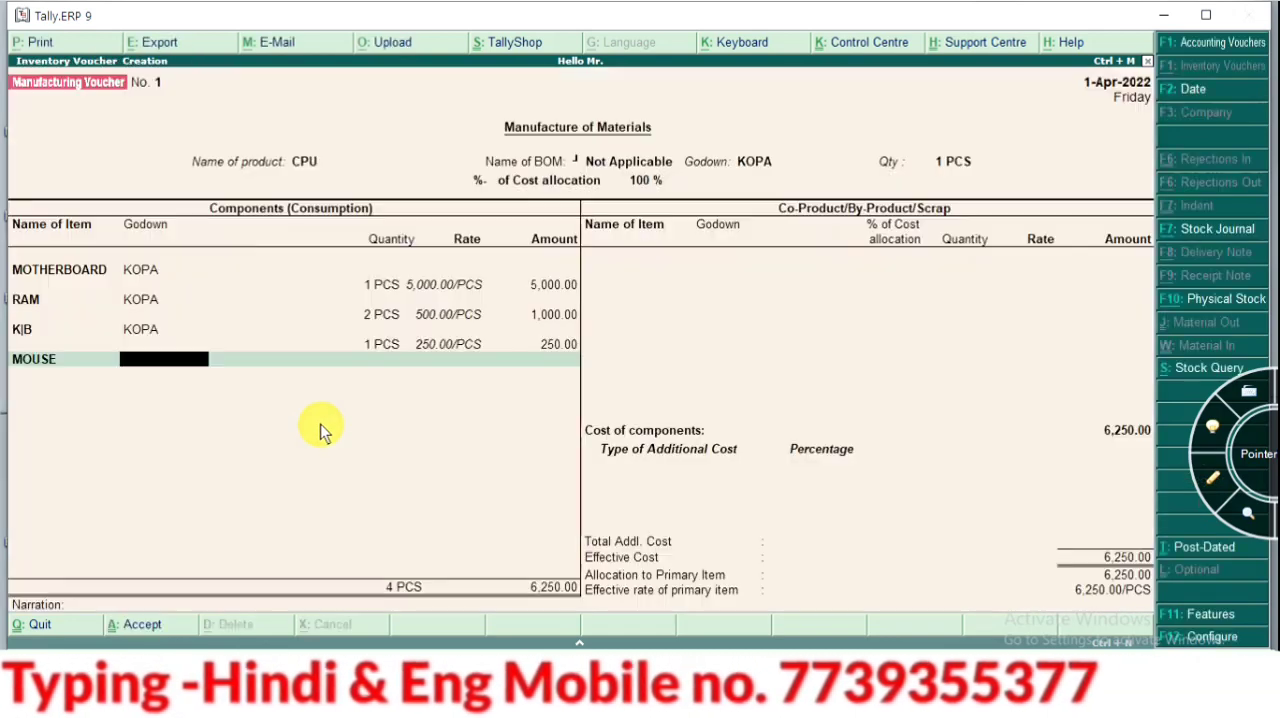
# Go back to the MOUSE component, open its stock item for alteration, and set the opening balance quantity to 200 PCS
pyautogui.press('BackSpace')
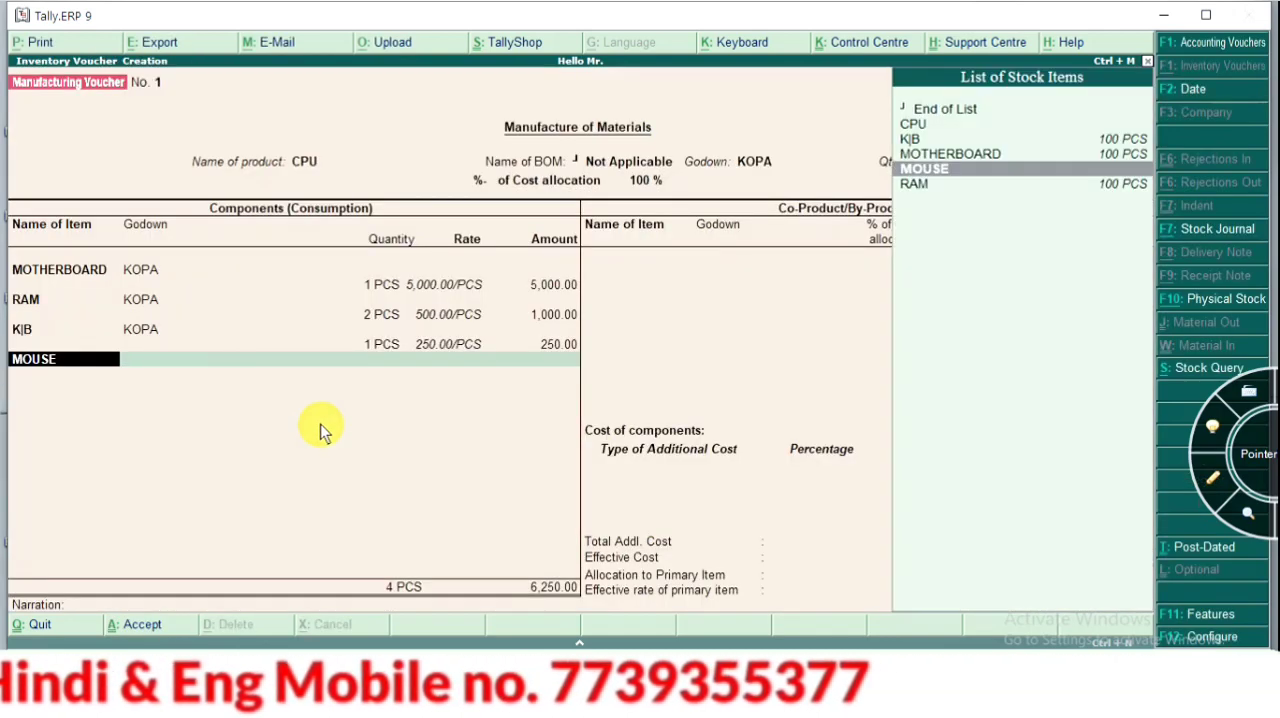
pyautogui.hotkey('ctrl', 'Return')
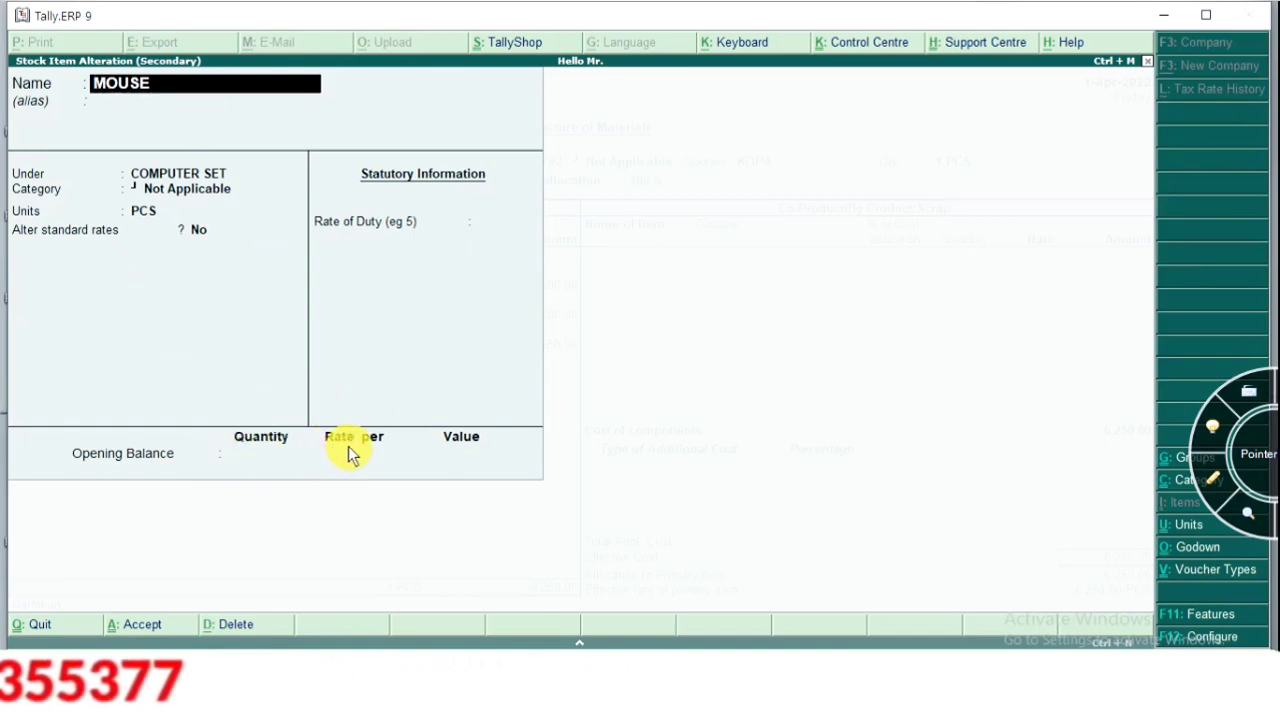
pyautogui.press('Return')
pyautogui.press('Return')
pyautogui.press('Return')
pyautogui.press('Return')
pyautogui.press('Return')
pyautogui.press('Return')
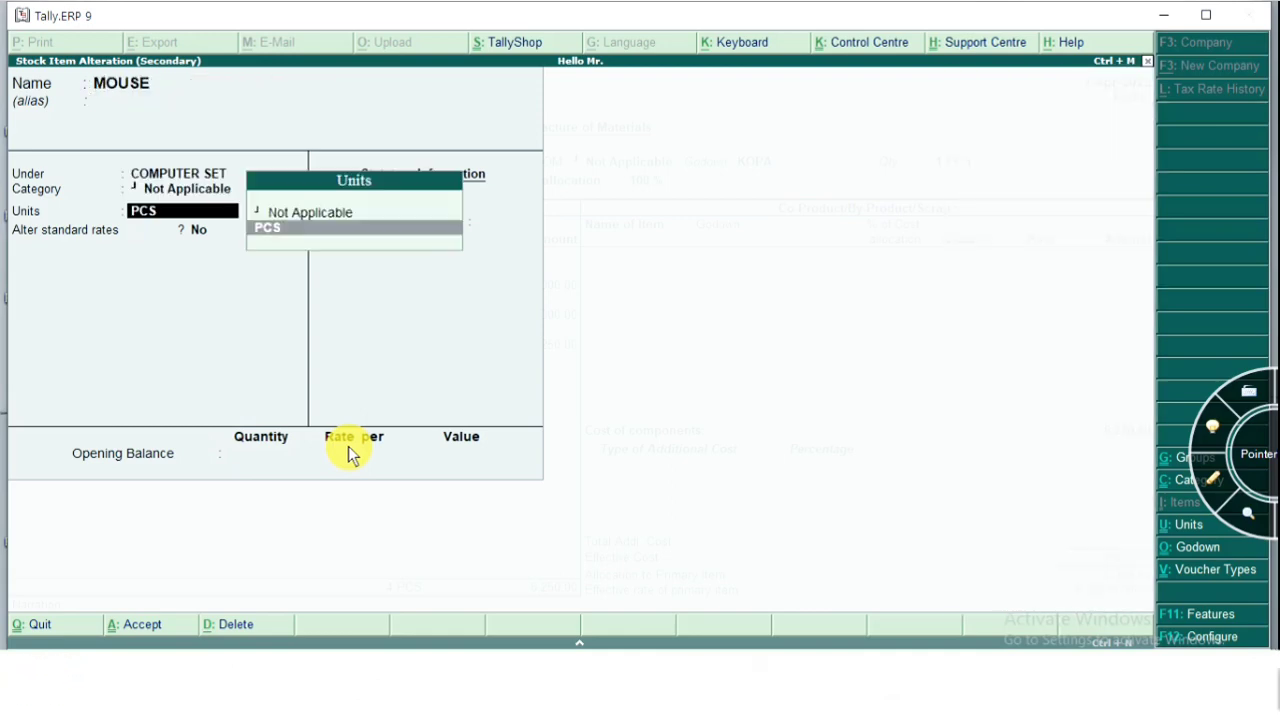
pyautogui.press('Return')
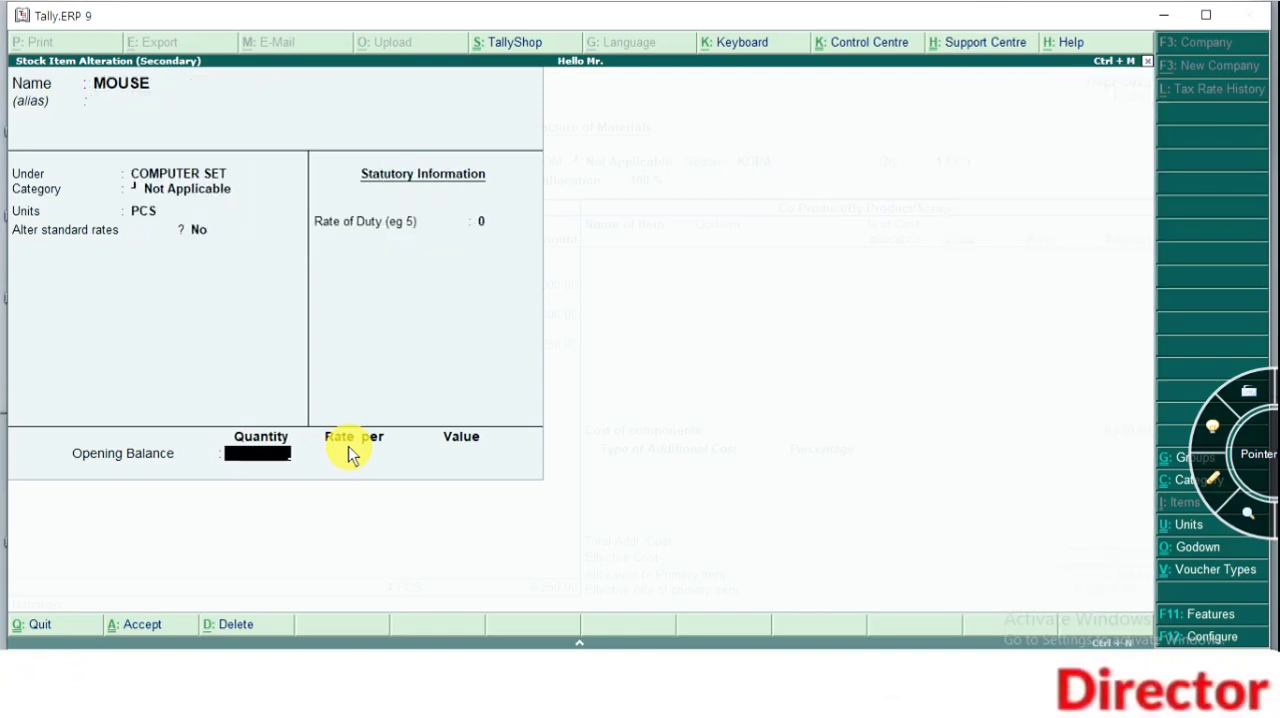
pyautogui.write('100')
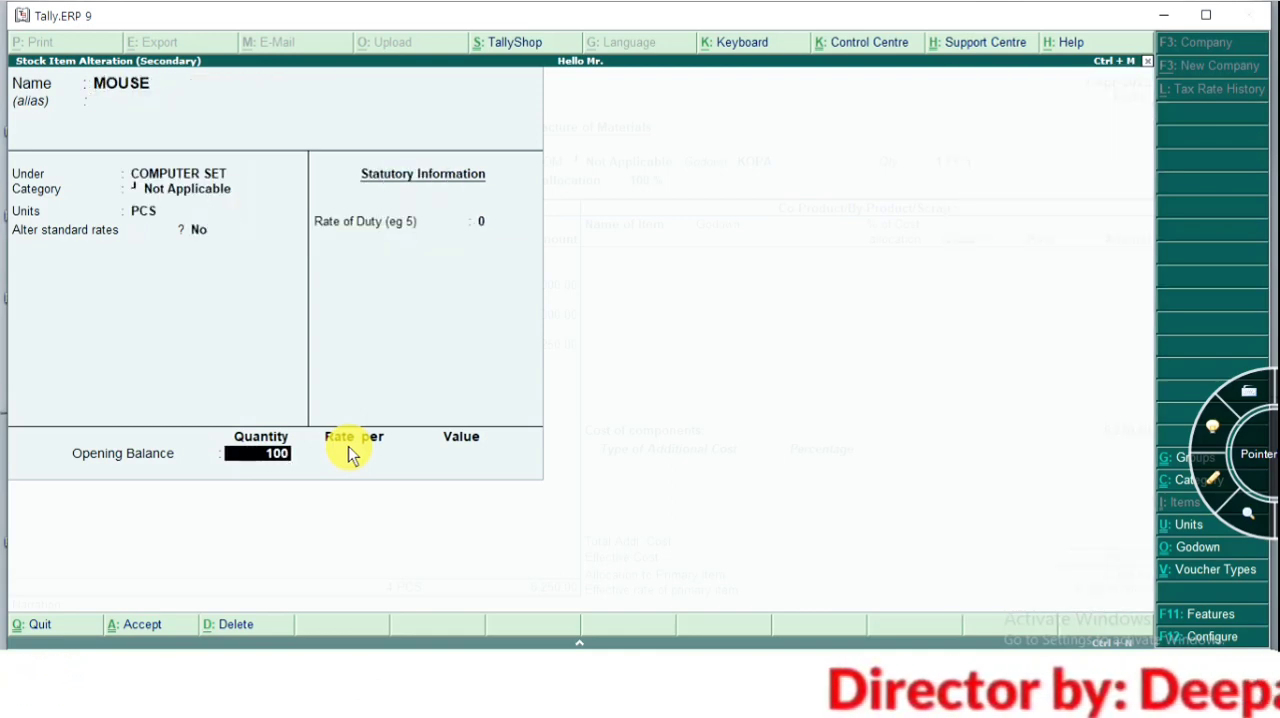
pyautogui.press('BackSpace')
pyautogui.press('BackSpace')
pyautogui.press('BackSpace')
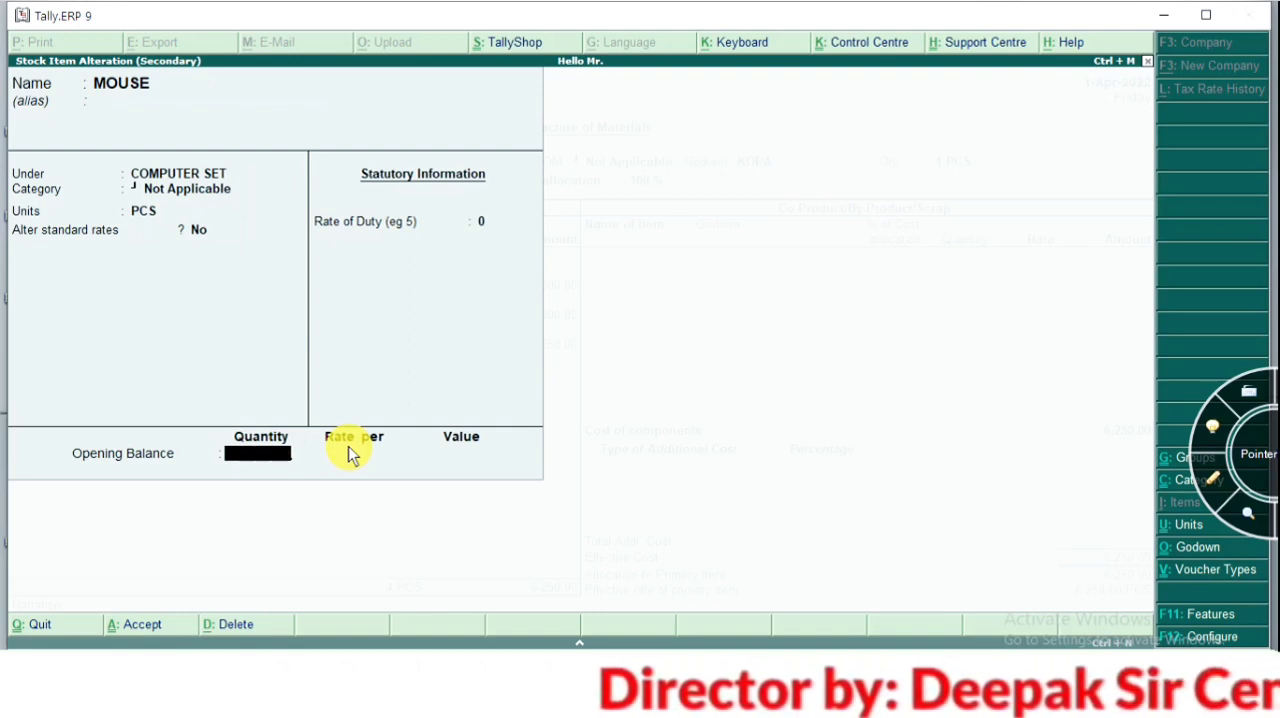
pyautogui.write('200')
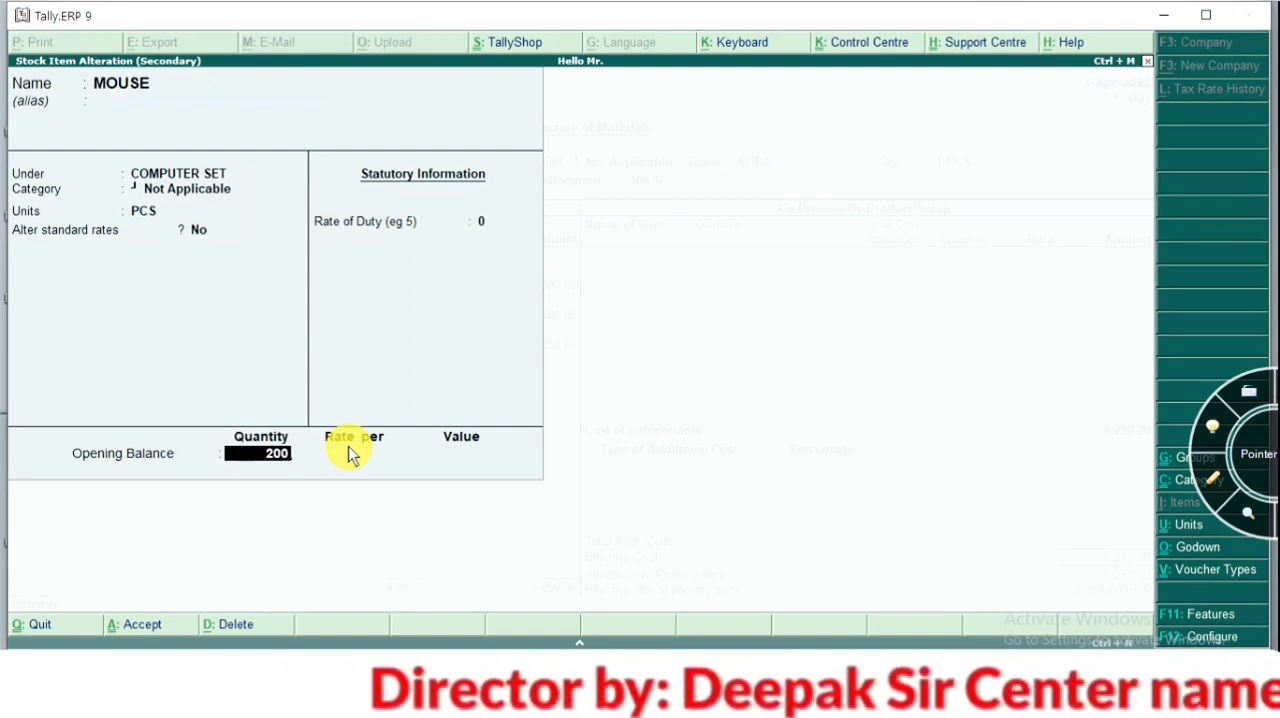
# Allocate the MOUSE opening balance to godown KOPA at a rate of 150 per PCS, and save the altered item
pyautogui.press('Return')
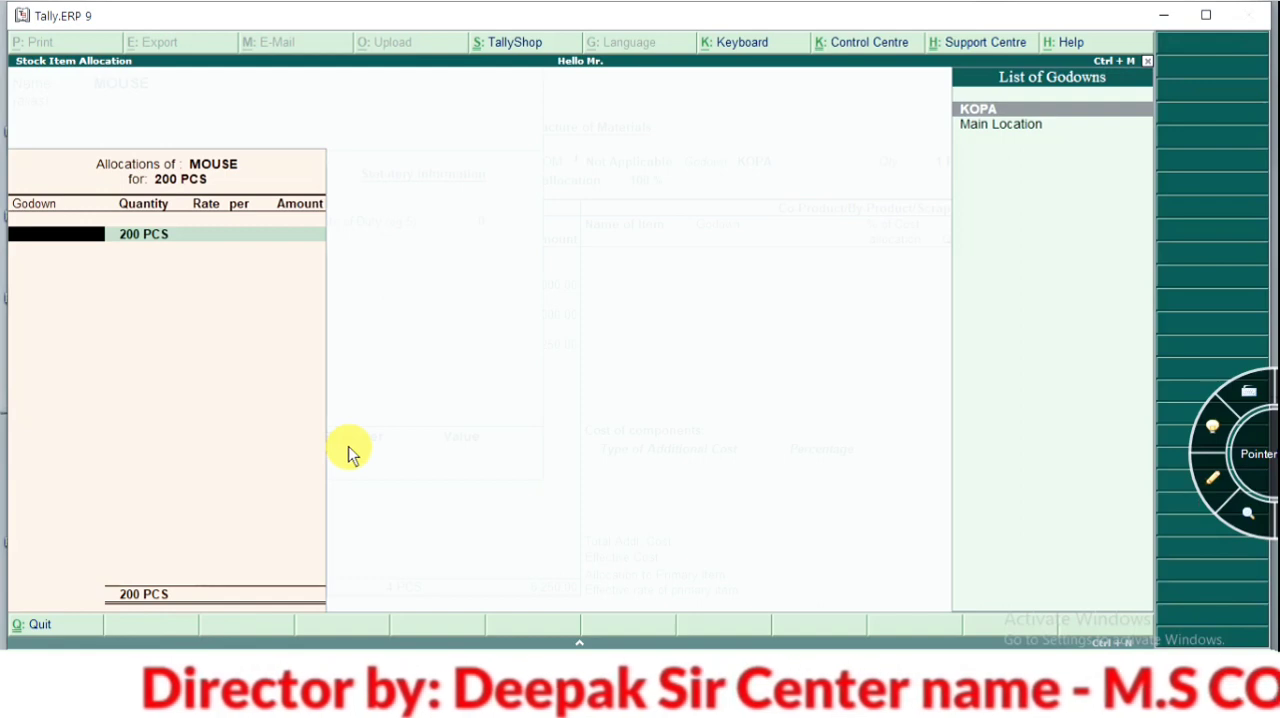
pyautogui.press('Return')
pyautogui.press('Return')
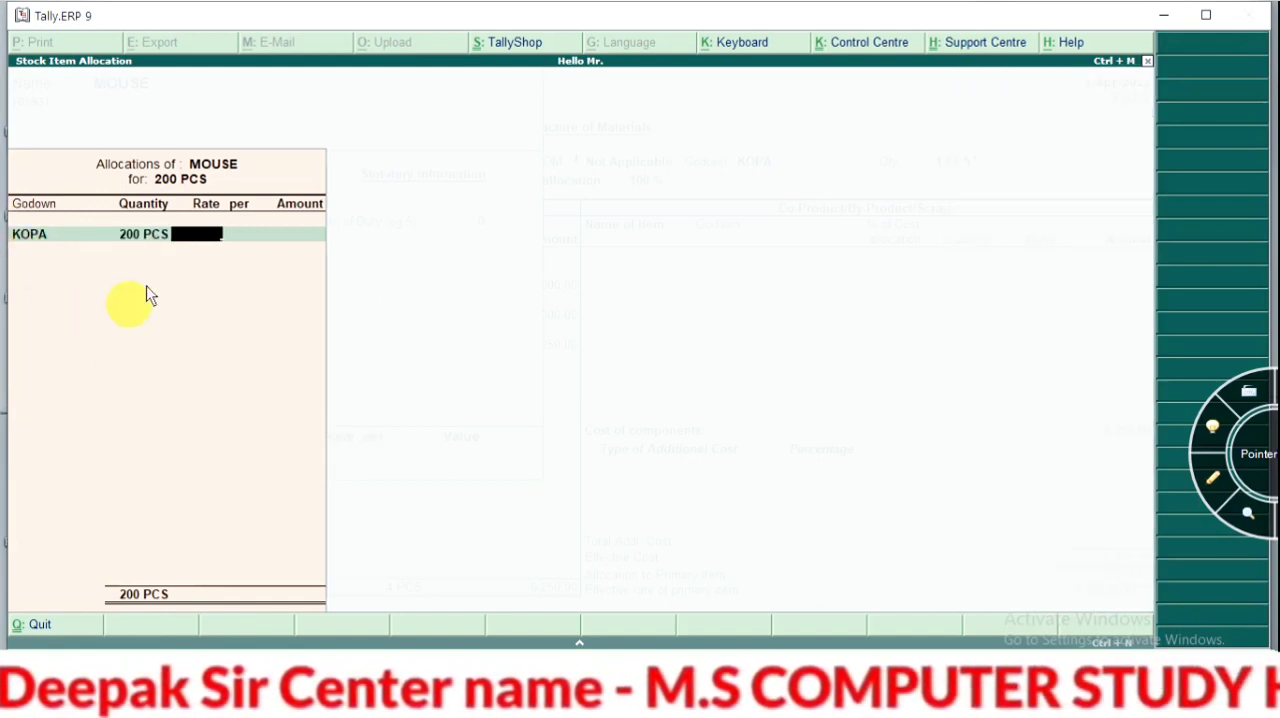
pyautogui.write('150')
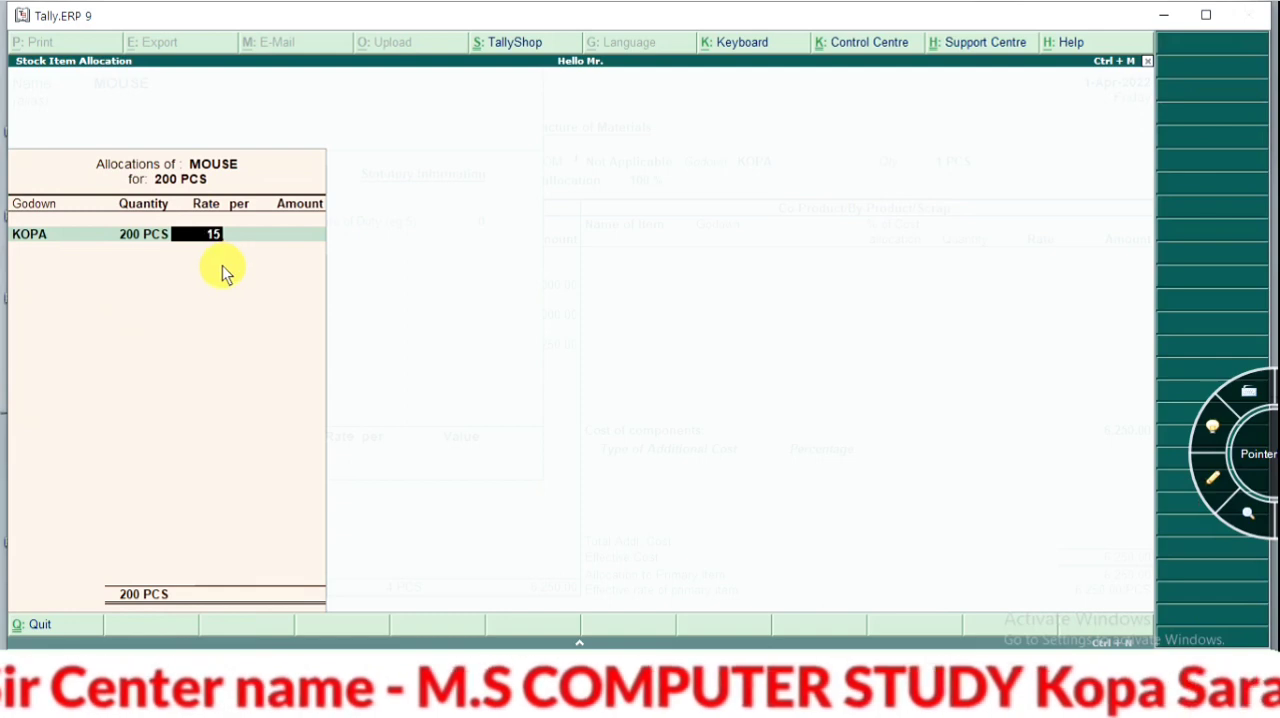
pyautogui.press('Return')
pyautogui.press('Return')
pyautogui.press('Return')
pyautogui.press('Return')
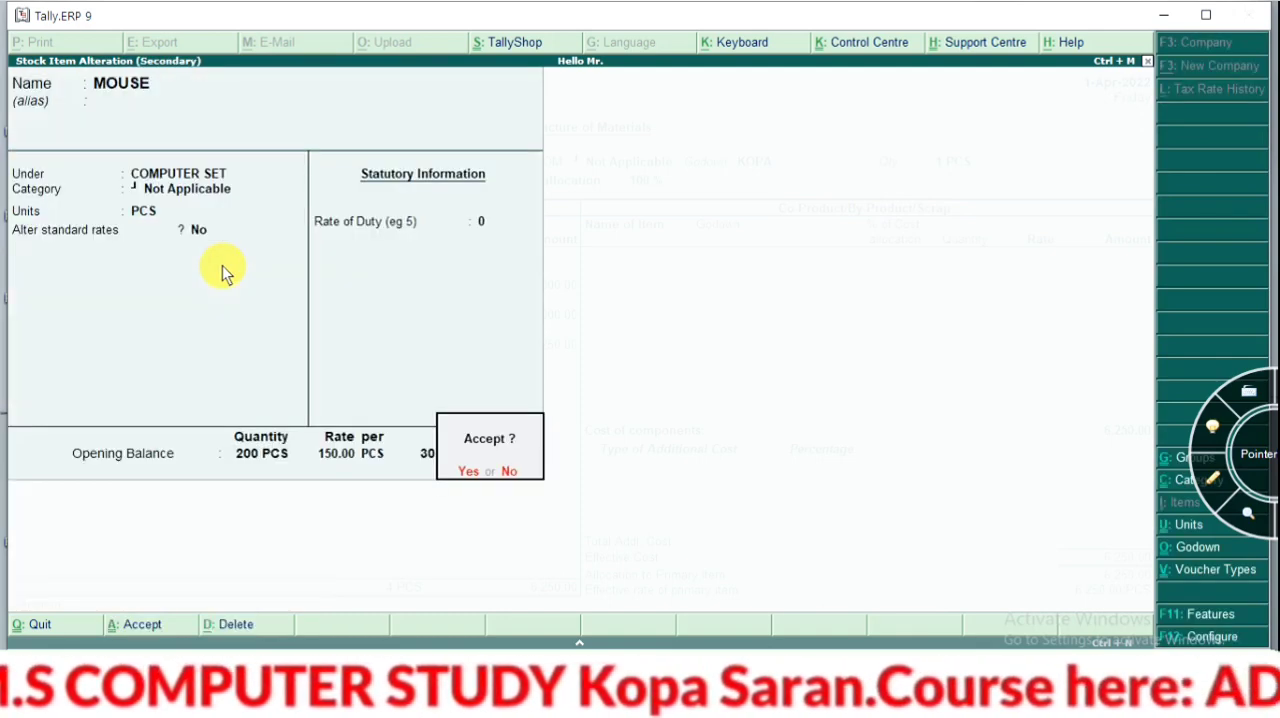
pyautogui.press('Return')
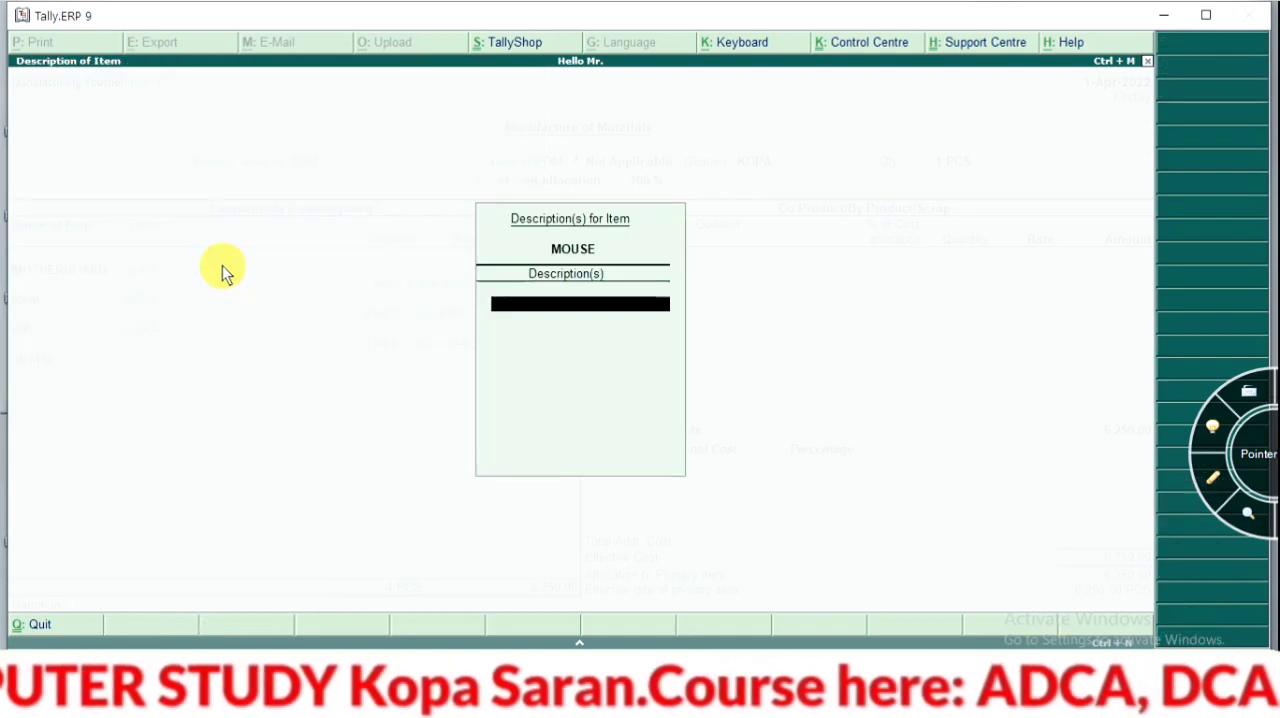
# Enter MOUSE as a consumed component from godown KOPA with a quantity of 1 PCS, leaving its description blank
pyautogui.press('Return')
pyautogui.press('Return')
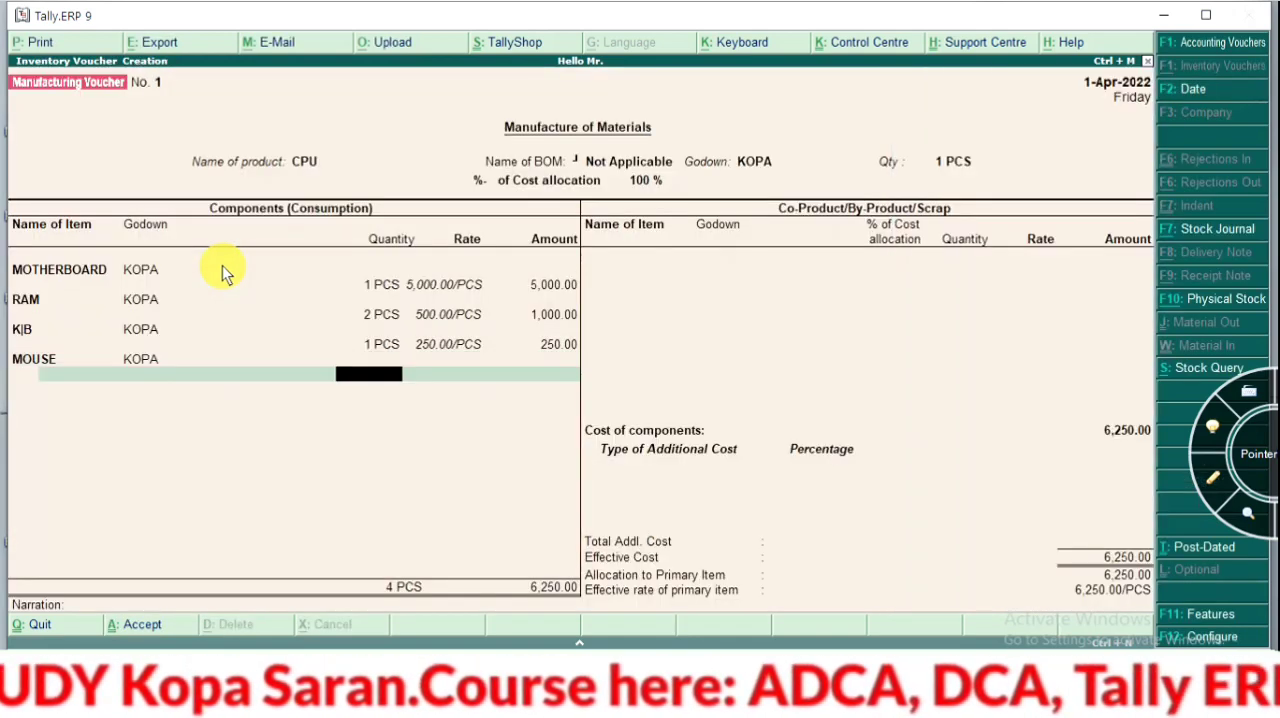
pyautogui.write('1')
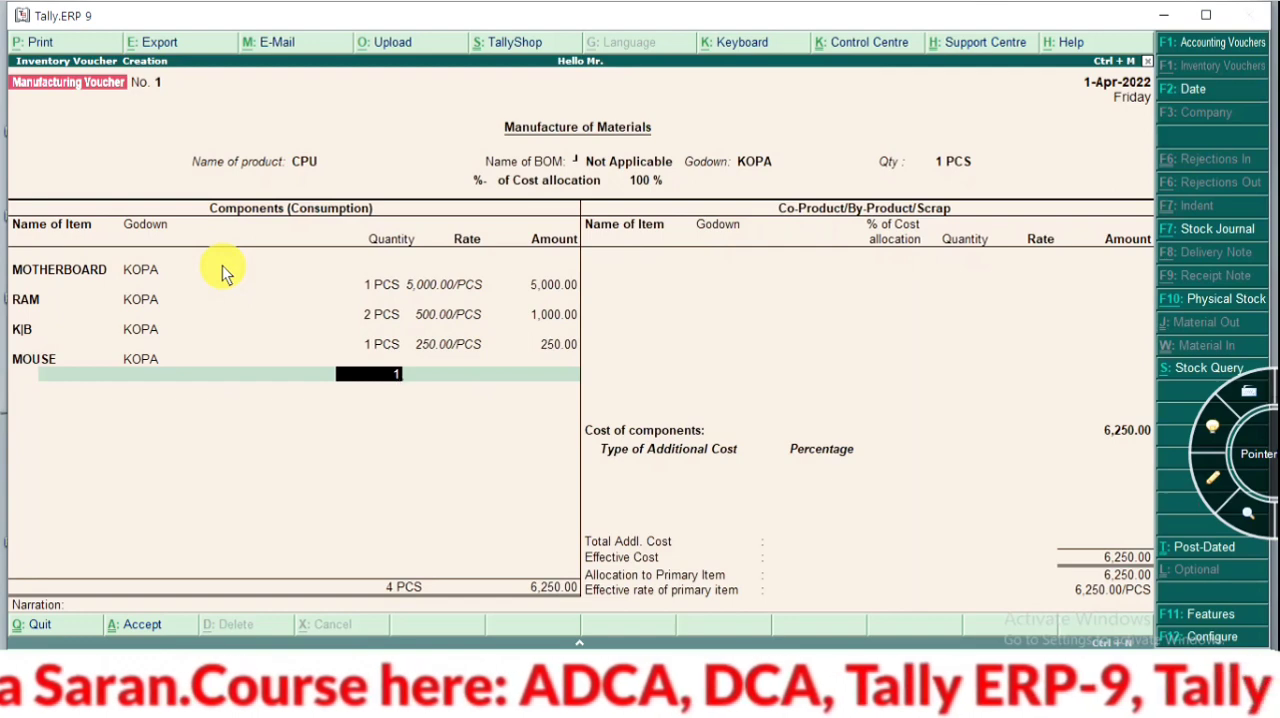
pyautogui.press('Return')
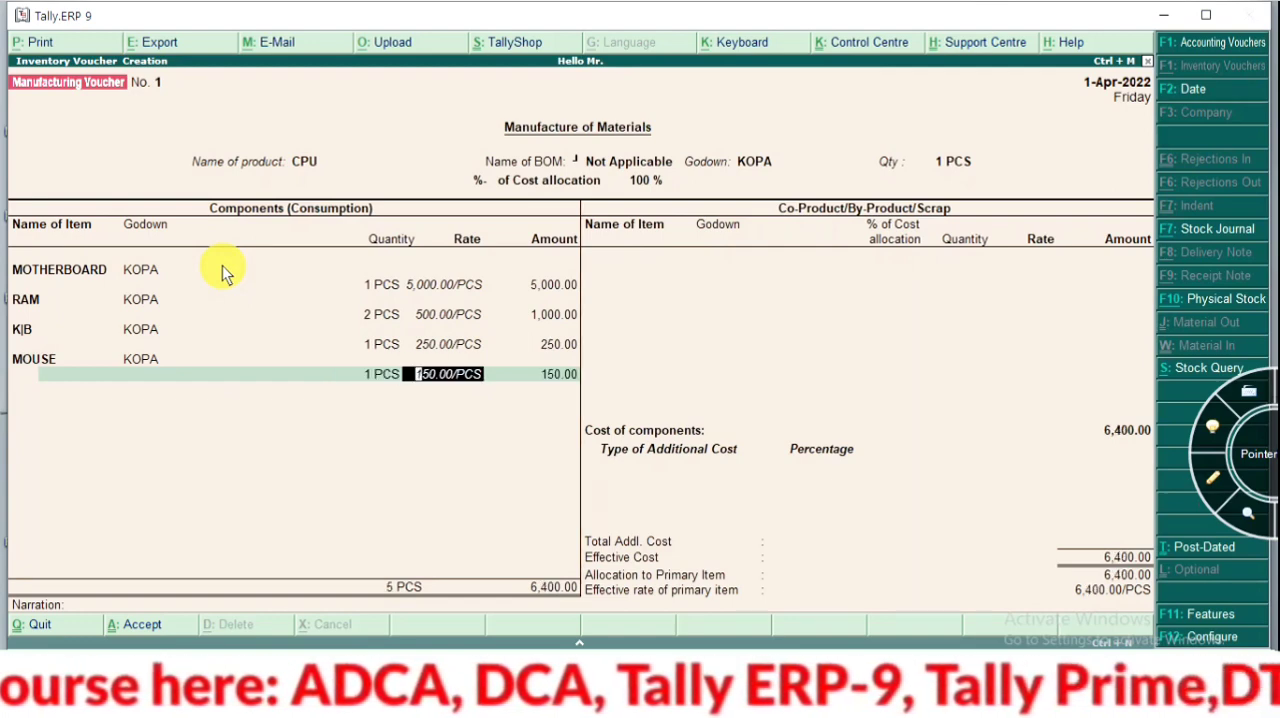
pyautogui.press('Return')
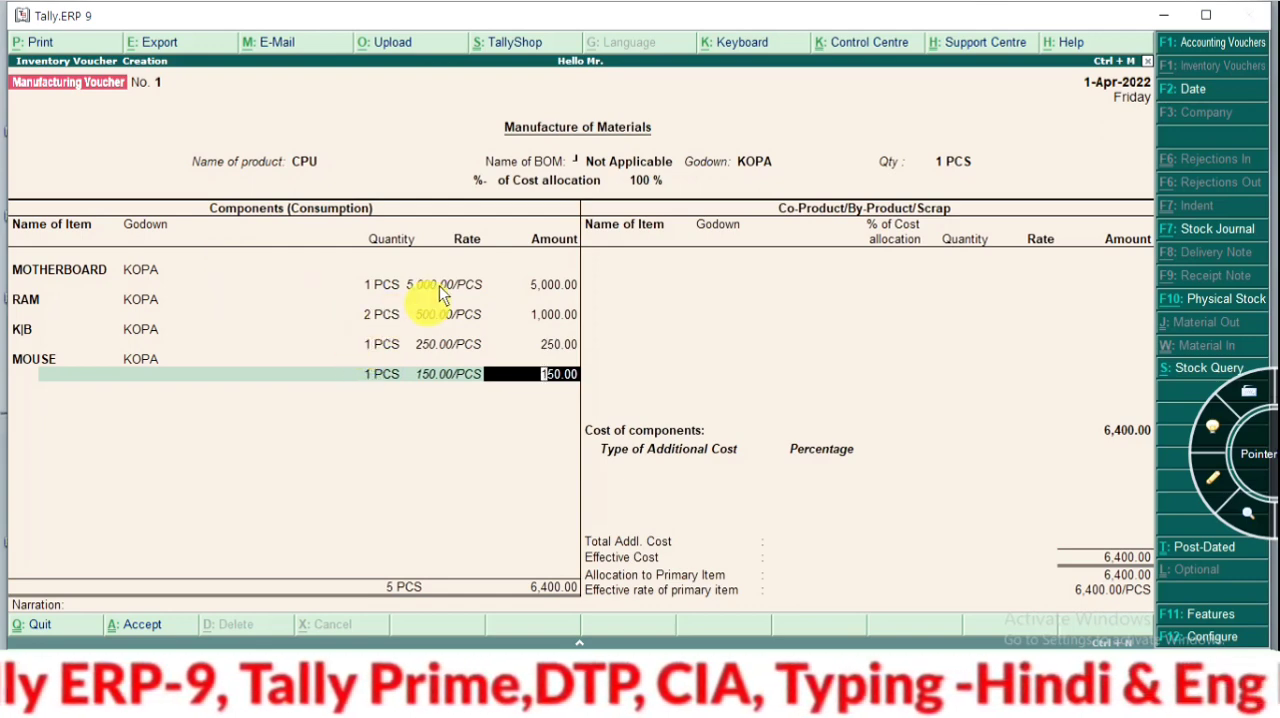
pyautogui.press('Return')
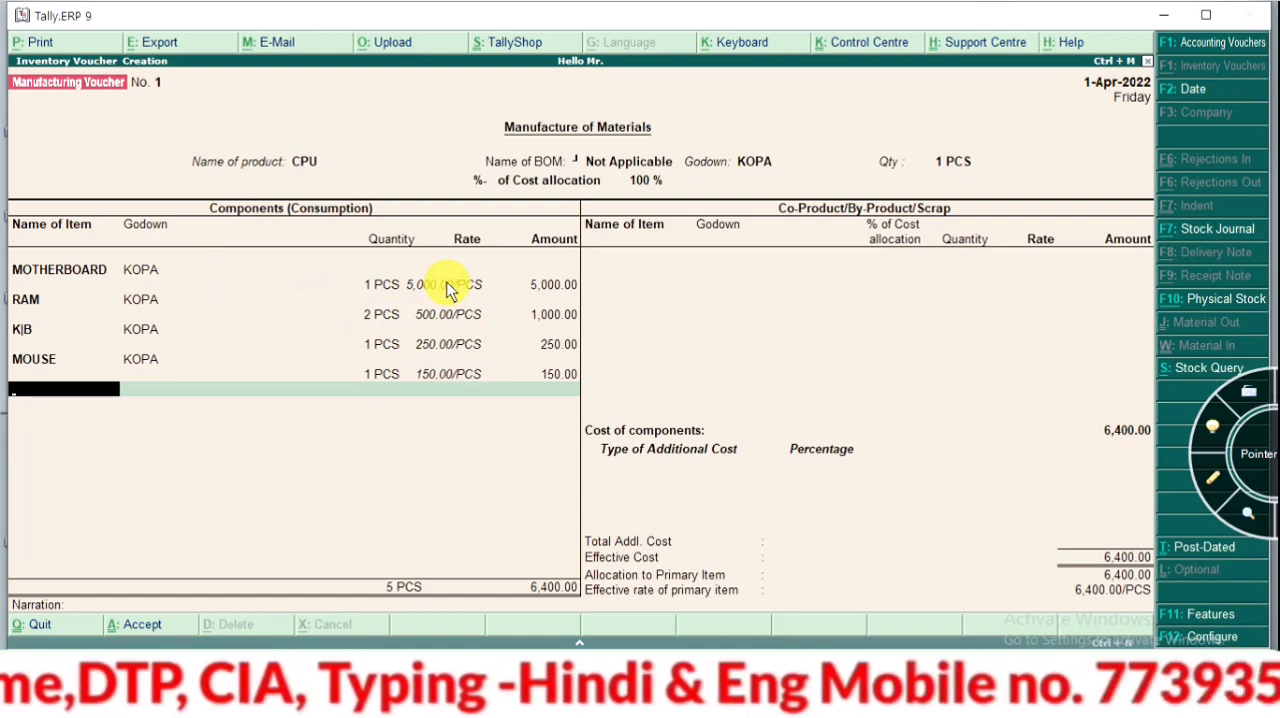
# Create a FAN stock item under COMPUTER SET with category Not Applicable and units PCS
pyautogui.hotkey('alt', 'c')
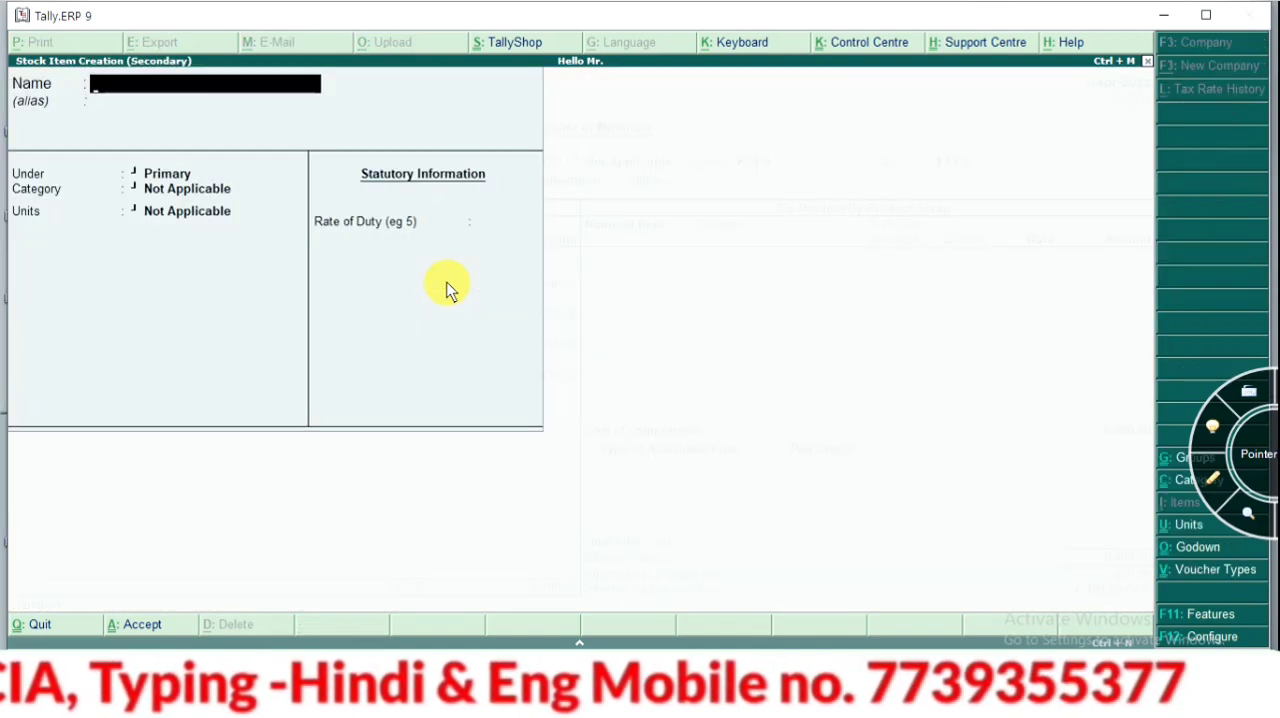
pyautogui.write('FAN')
pyautogui.press('Return')
pyautogui.press('Return')
pyautogui.press('Return')
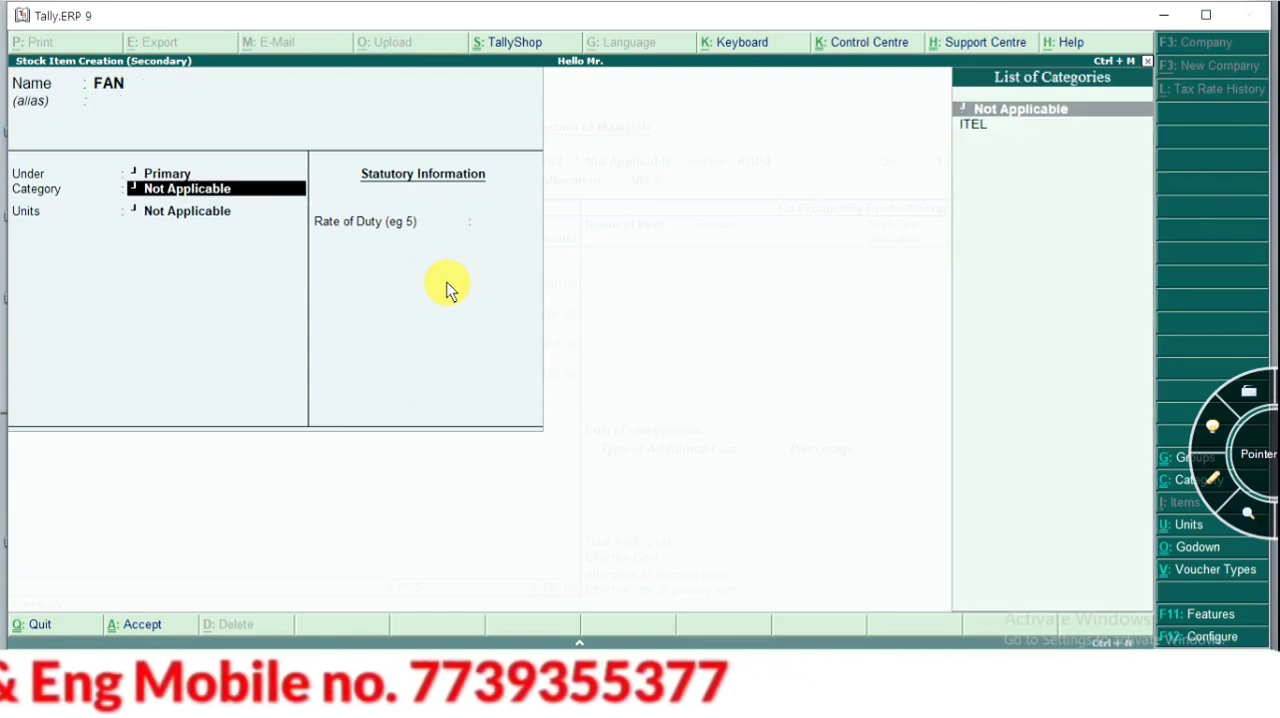
pyautogui.press('BackSpace')
pyautogui.press('Down')
pyautogui.press('Return')
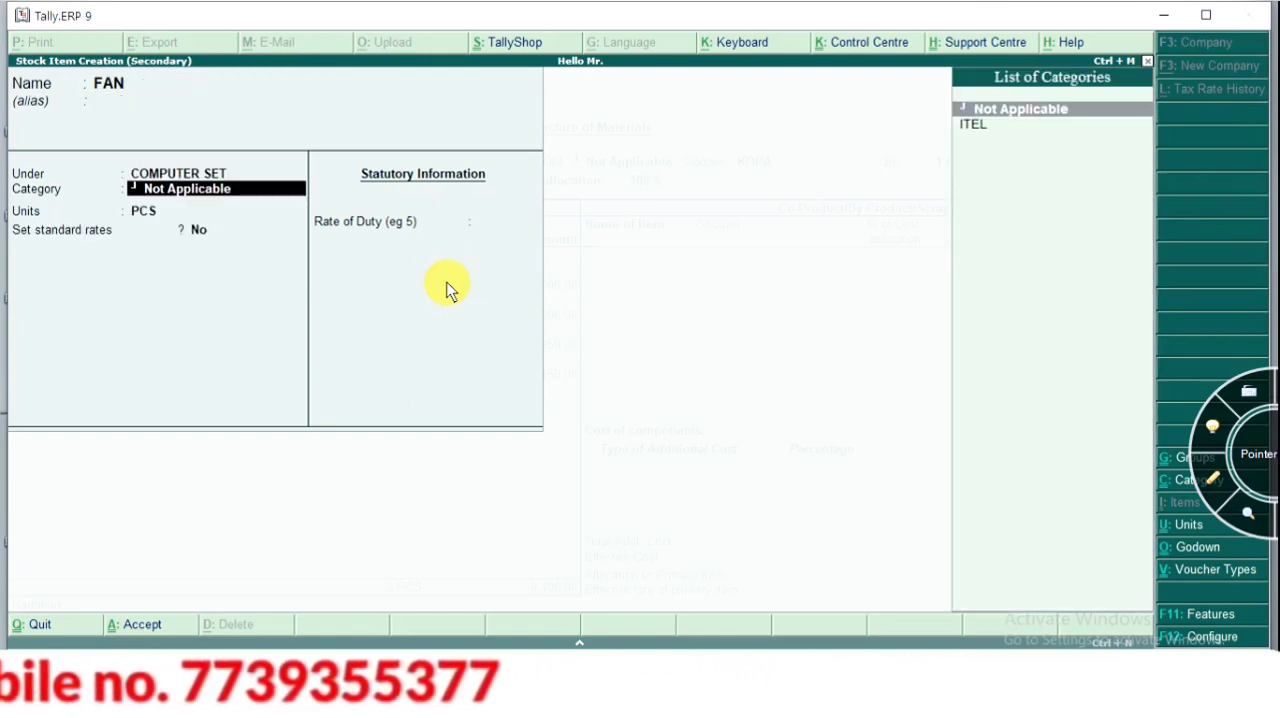
pyautogui.hotkey('ctrl', 'a')
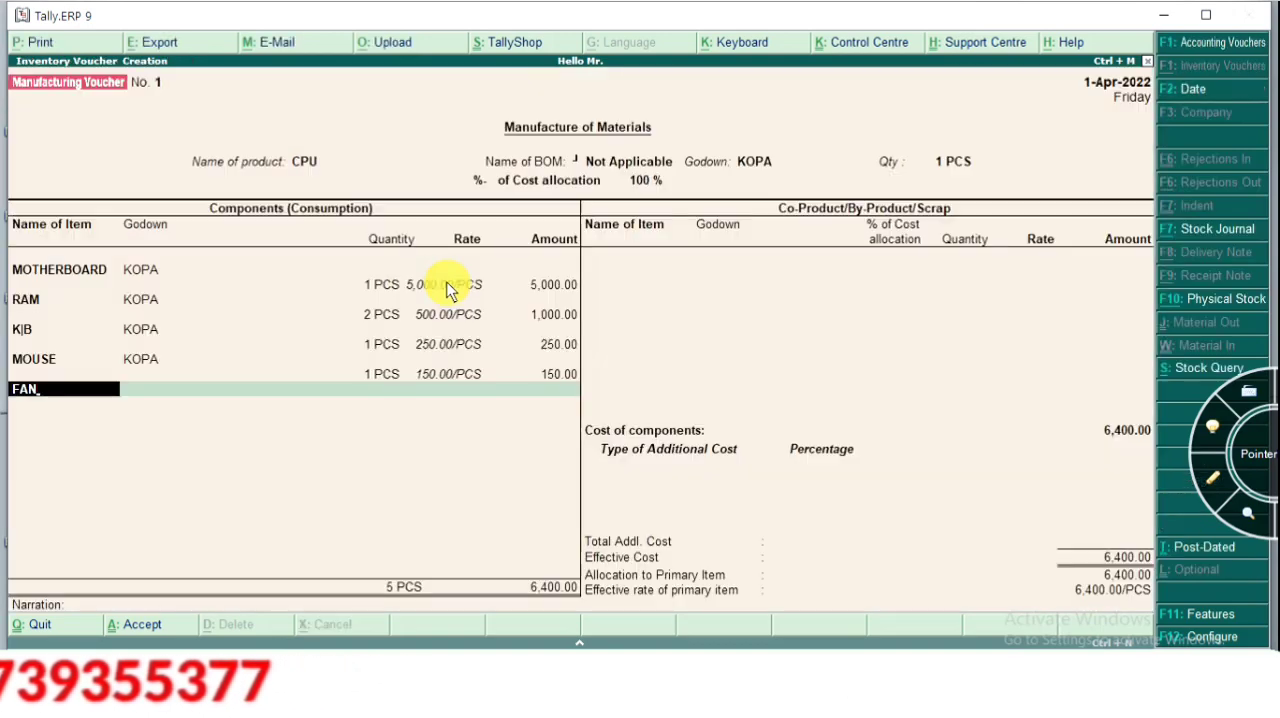
# Go back to the FAN component, open its stock item for alteration, and set the opening balance quantity to 50 PCS
pyautogui.press('Return')
pyautogui.press('BackSpace')
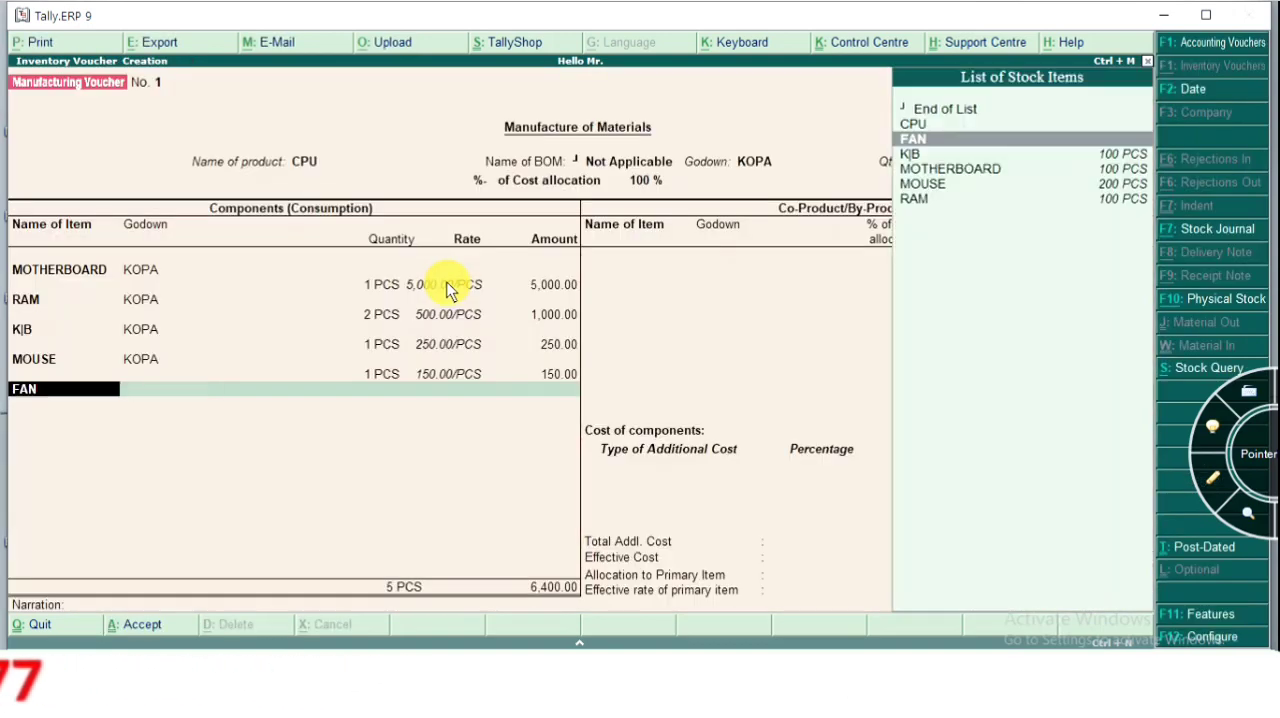
pyautogui.hotkey('ctrl', 'Return')
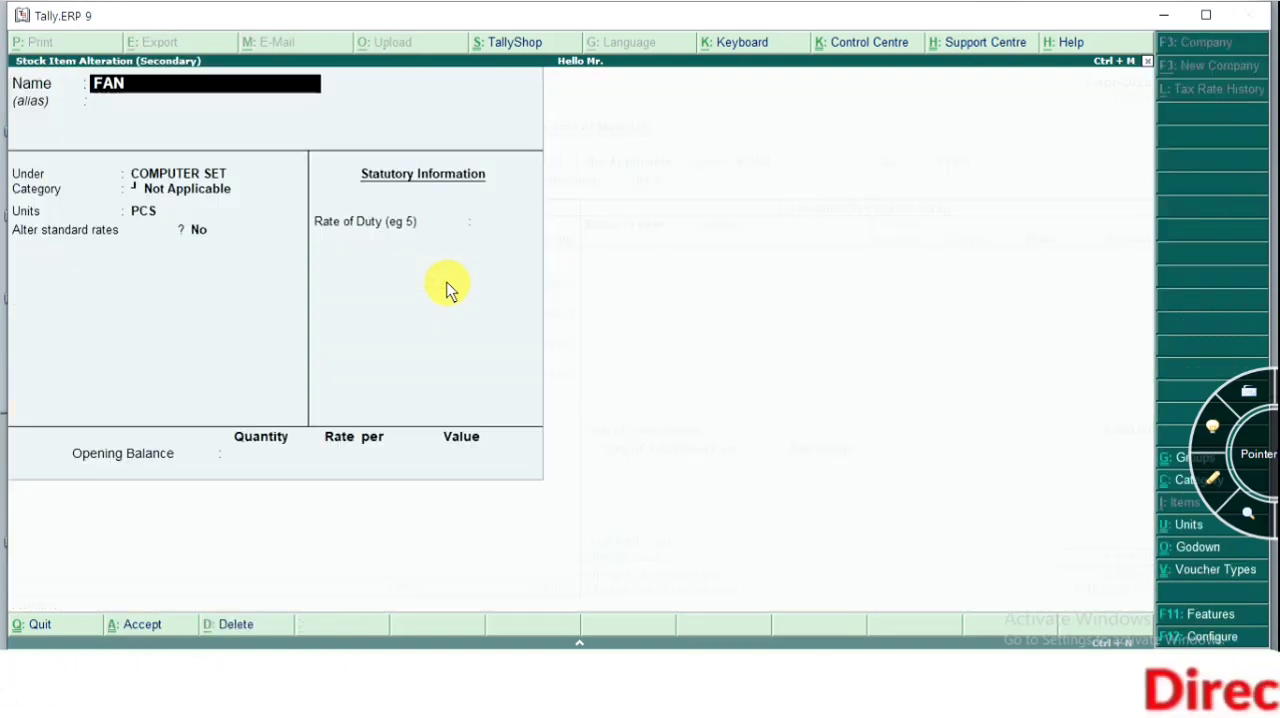
pyautogui.press('Return')
pyautogui.press('Return')
pyautogui.press('Return')
pyautogui.press('Return')
pyautogui.press('Return')
pyautogui.press('Return')
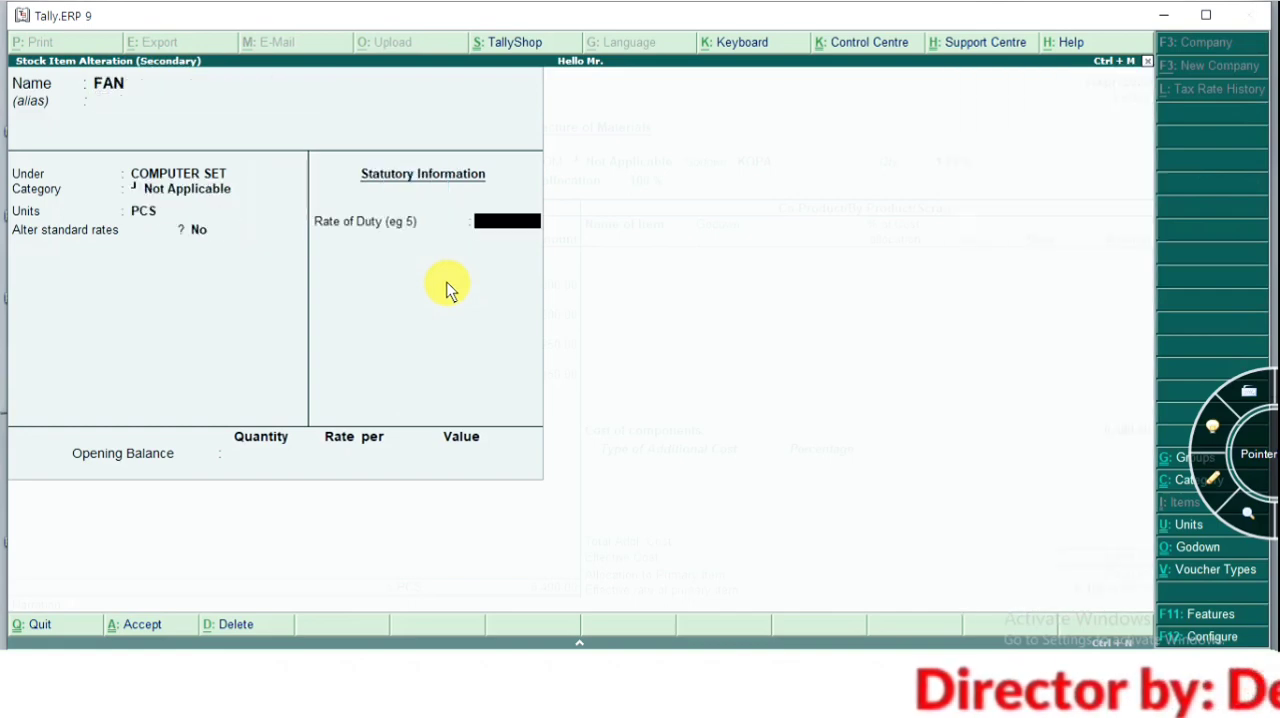
pyautogui.press('Return')
pyautogui.write('50')
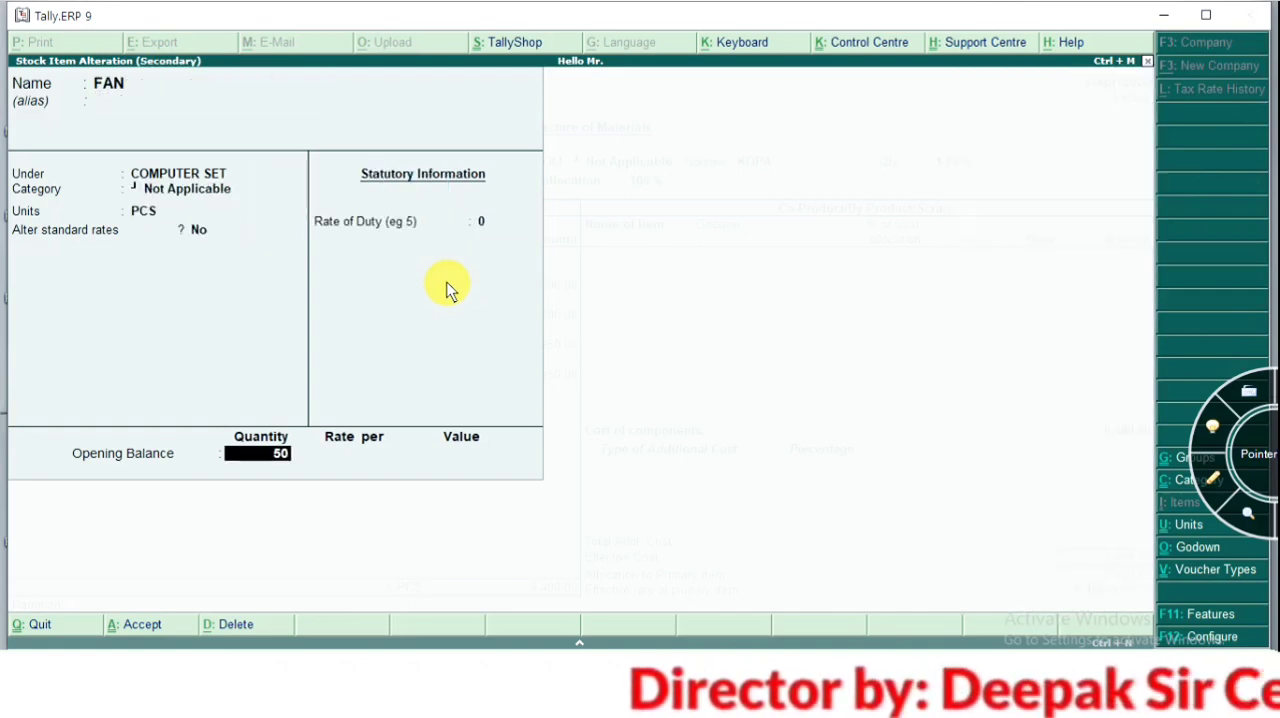
pyautogui.press('Return')
# Allocate the FAN opening balance to godown KOPA at a rate of 450 per PCS, and save the altered item
pyautogui.press('Return')
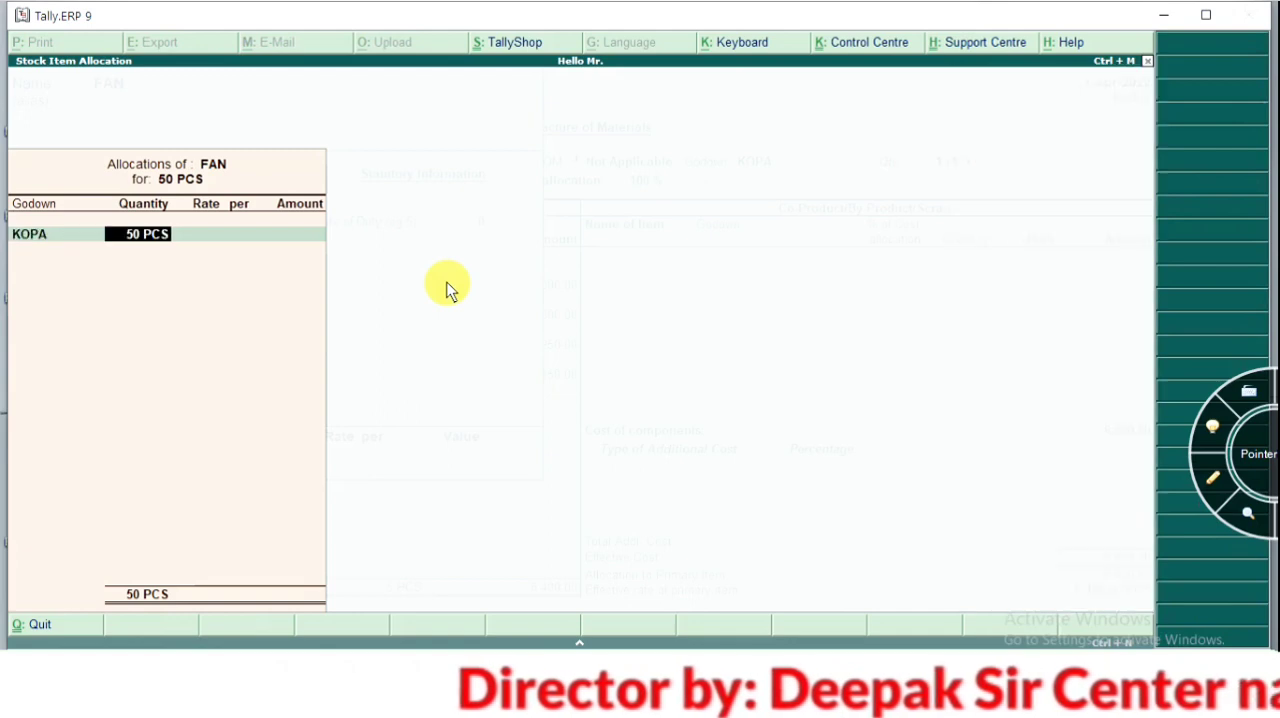
pyautogui.press('Return')
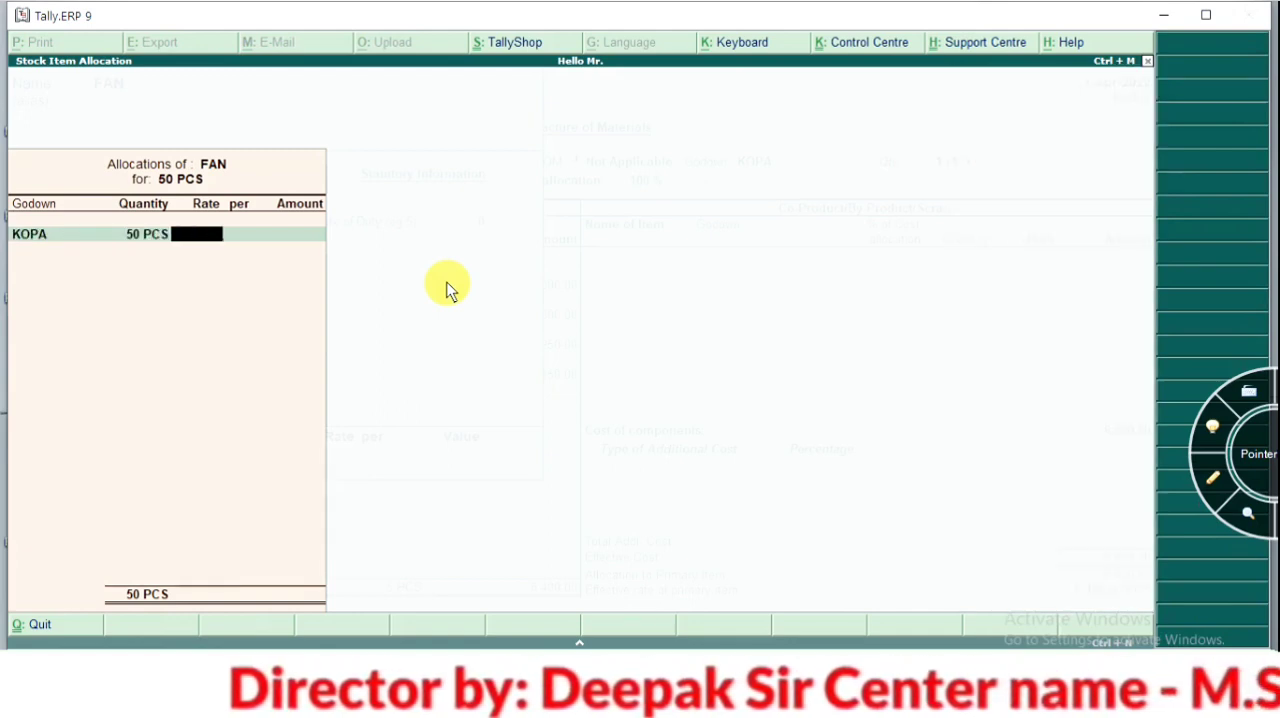
pyautogui.write('50')
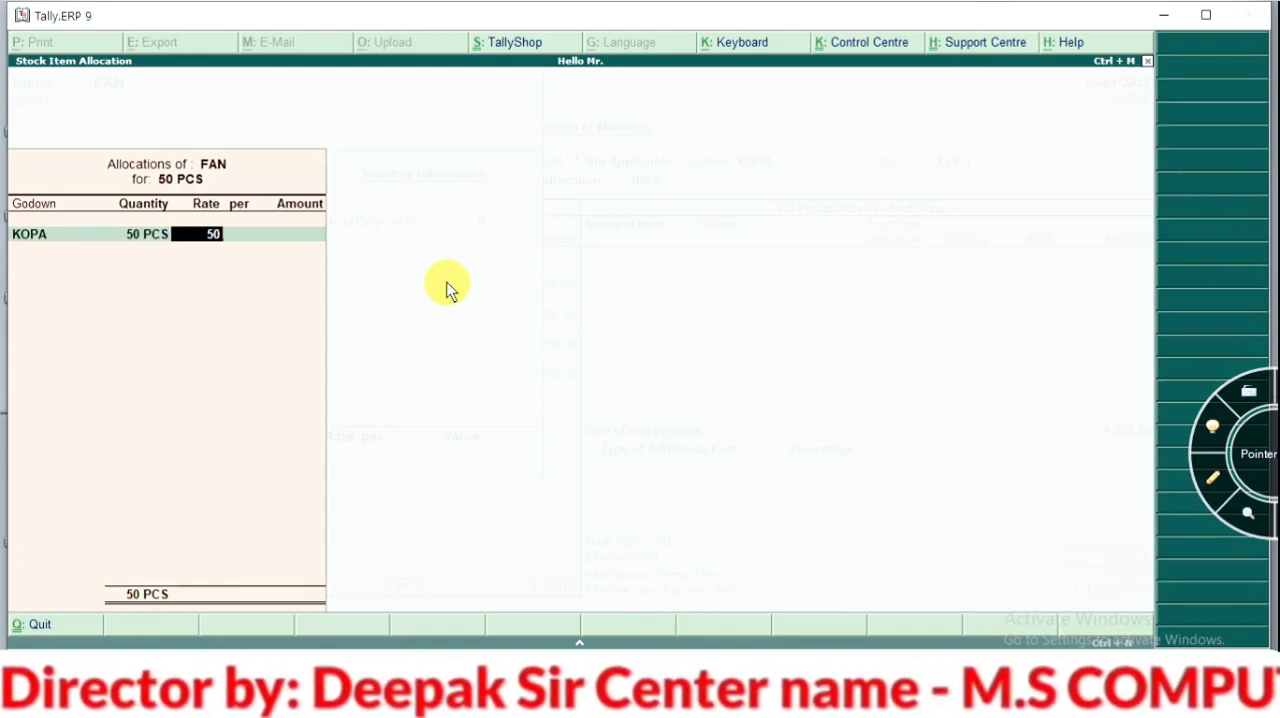
pyautogui.press('BackSpace')
pyautogui.press('BackSpace')
pyautogui.write('450')
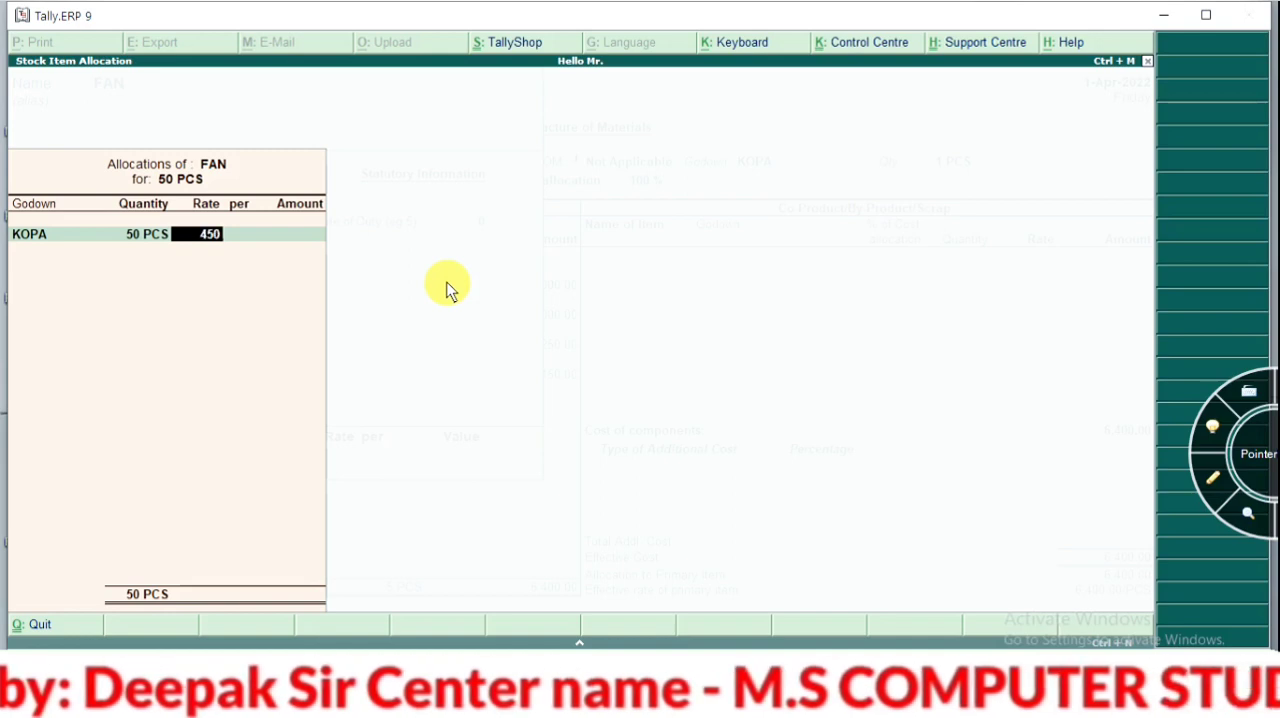
pyautogui.press('Return')
pyautogui.press('Return')
pyautogui.press('Return')
pyautogui.press('Return')
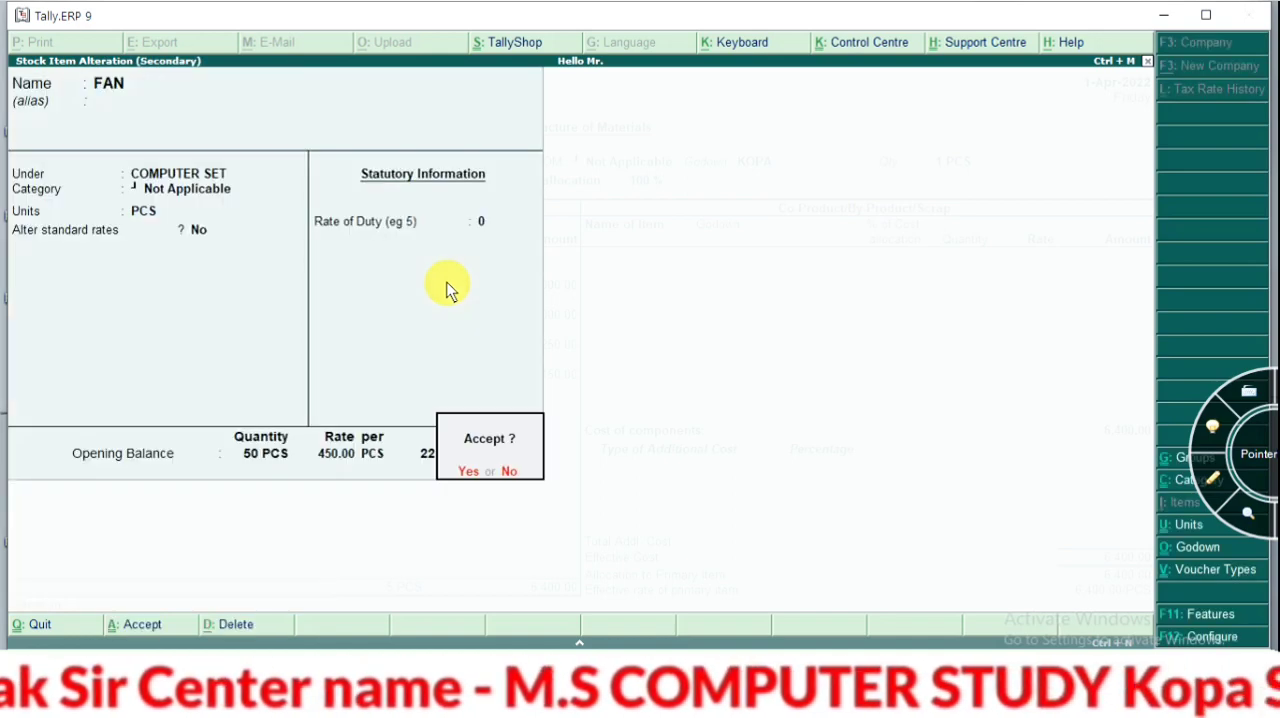
pyautogui.press('Return')
pyautogui.press('Return')
pyautogui.press('Return')
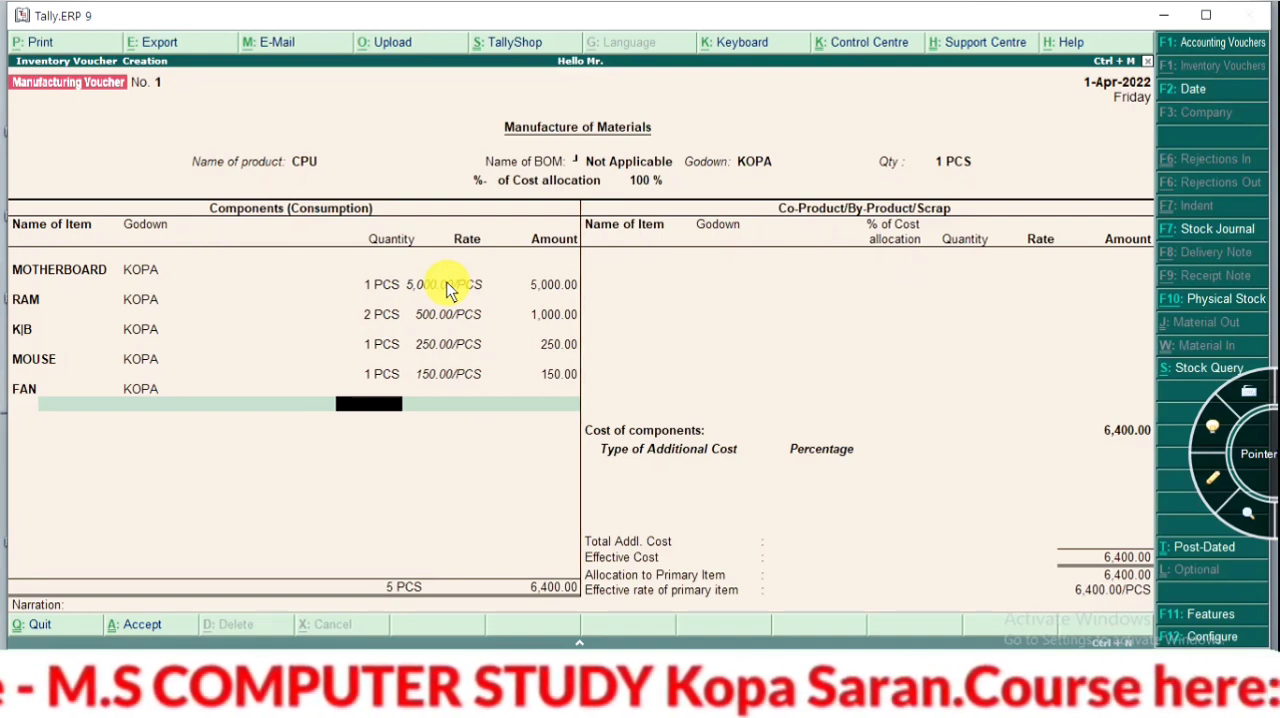
# Enter FAN as a consumed component from godown KOPA with a quantity of 1 PCS, and end the components list
pyautogui.write('1')
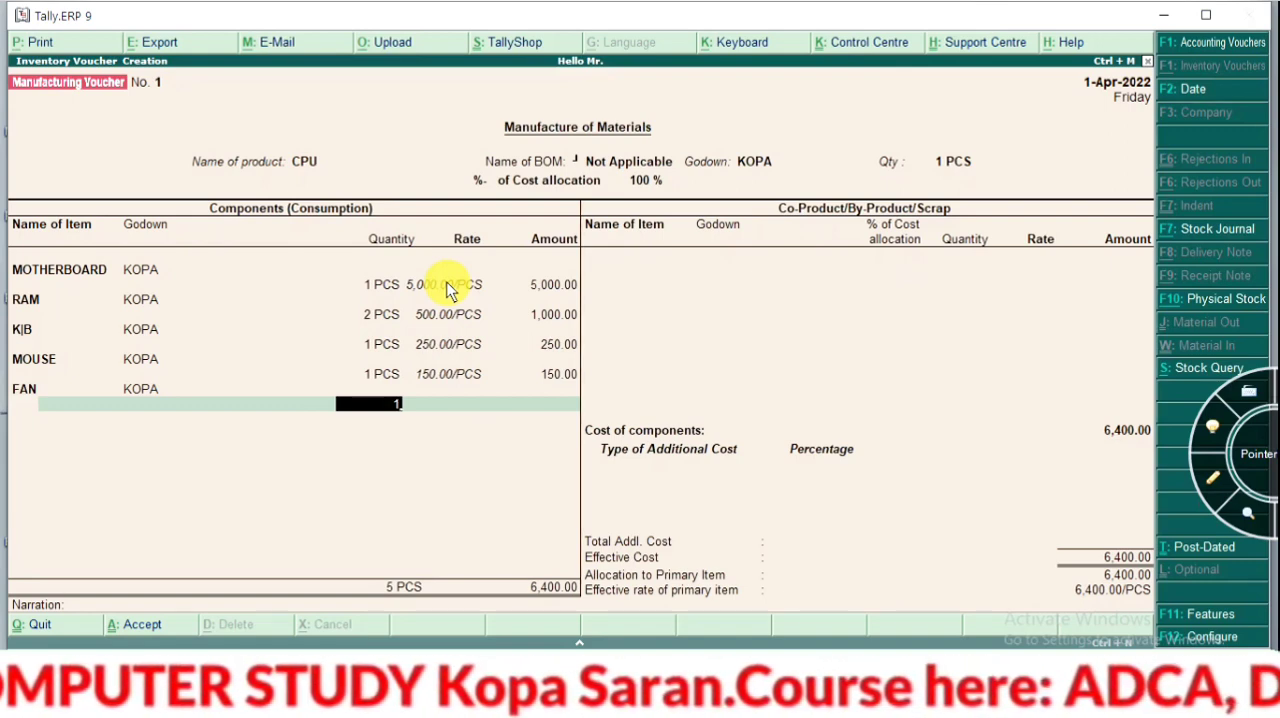
pyautogui.press('Return')
pyautogui.press('Return')
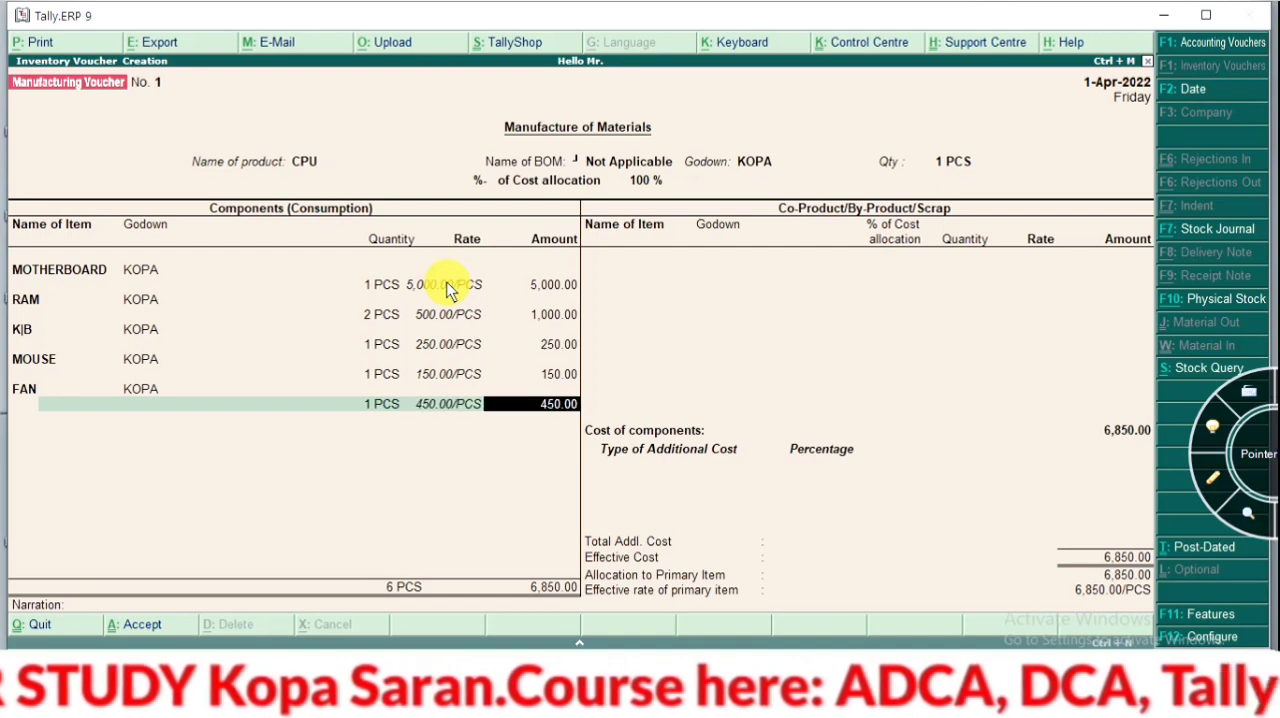
pyautogui.press('Return')
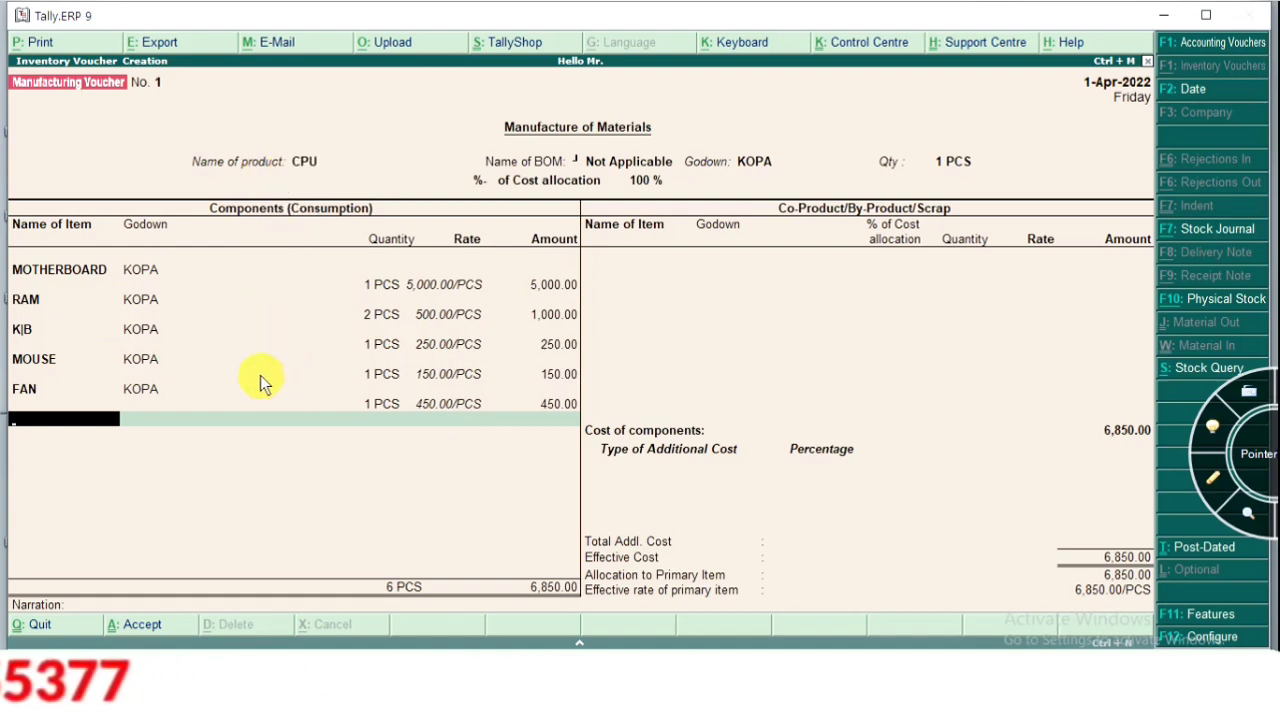
pyautogui.press('Return')
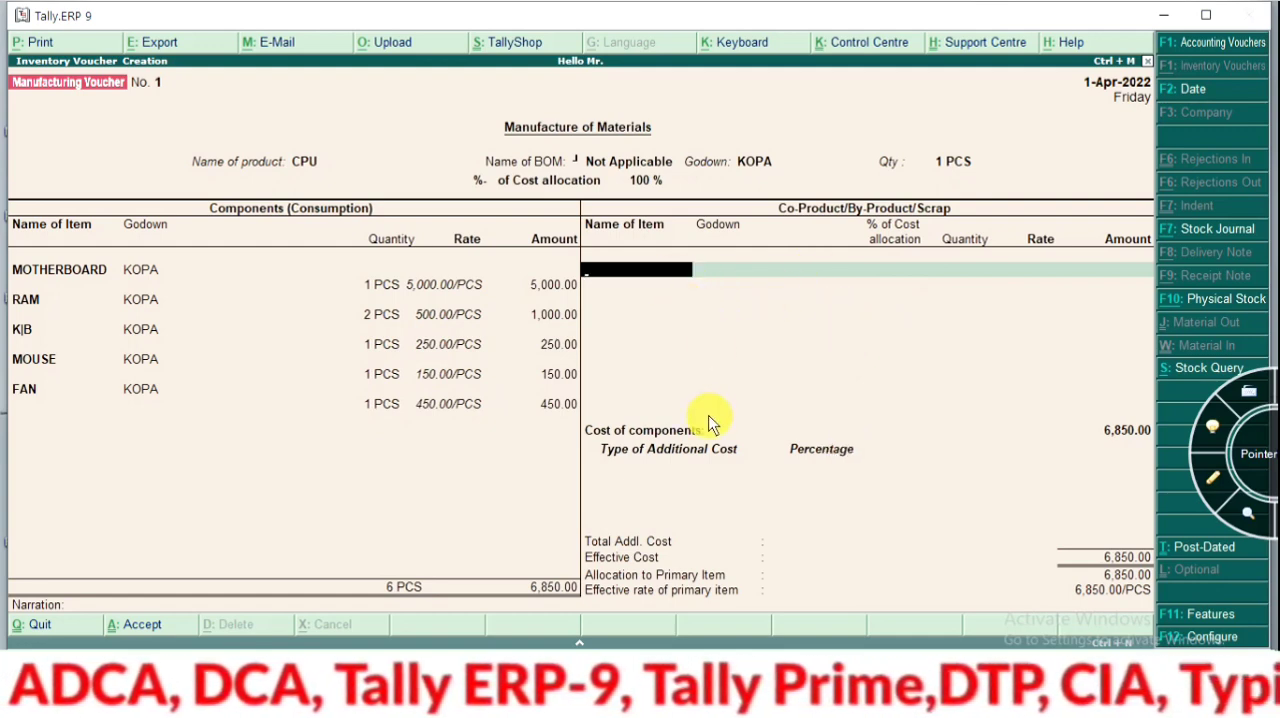
# Create a SCRAP stock item under Primary with category and units Not Applicable from the co-product section
pyautogui.hotkey('alt', 'c')
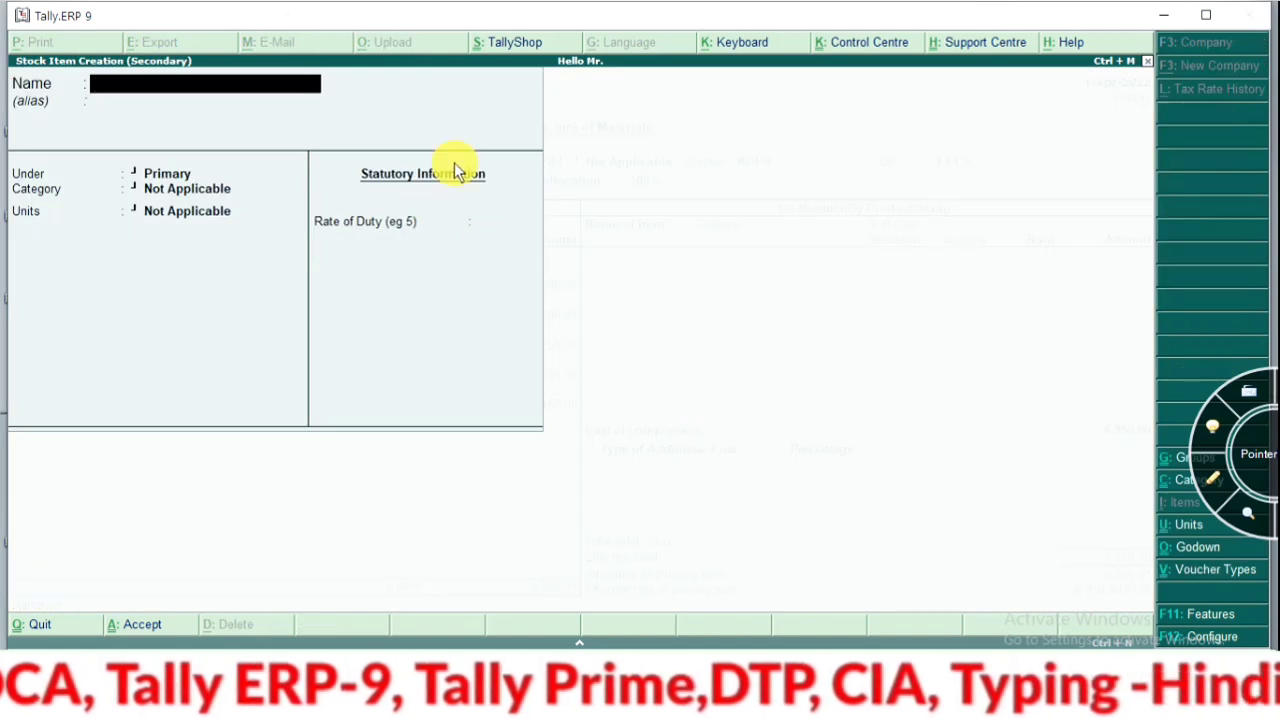
pyautogui.write('SCRAP')
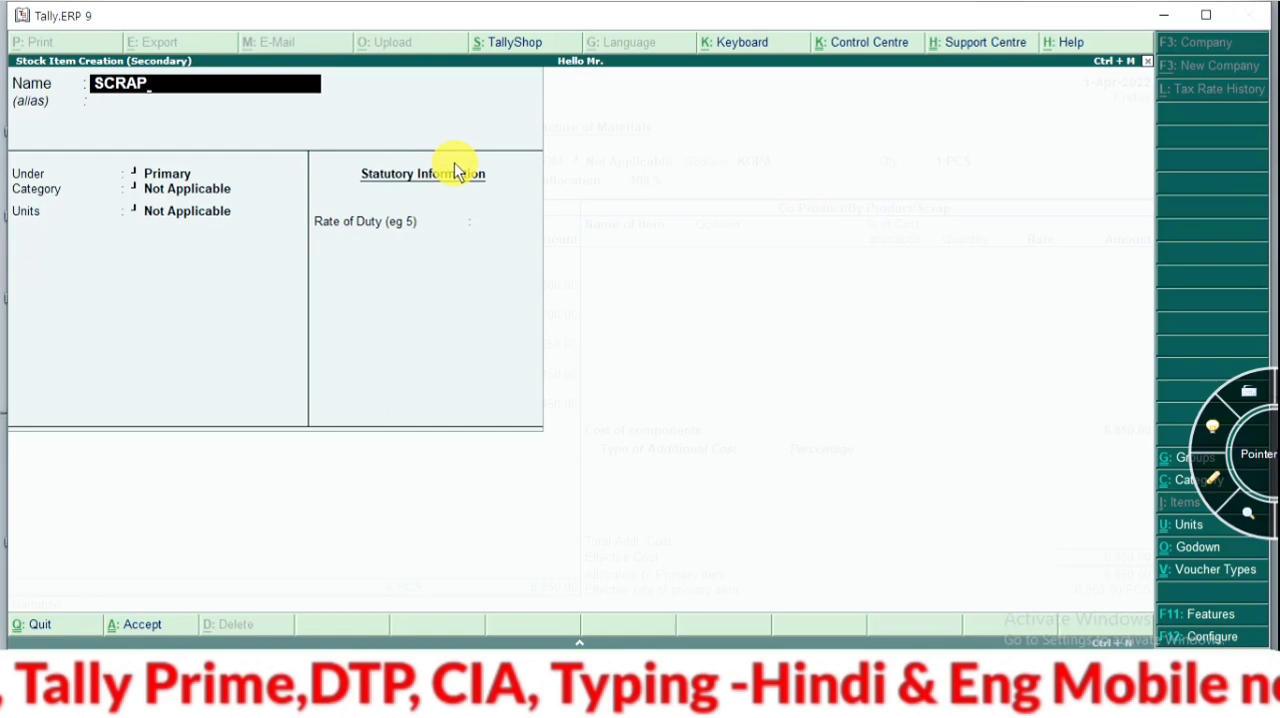
pyautogui.press('Return')
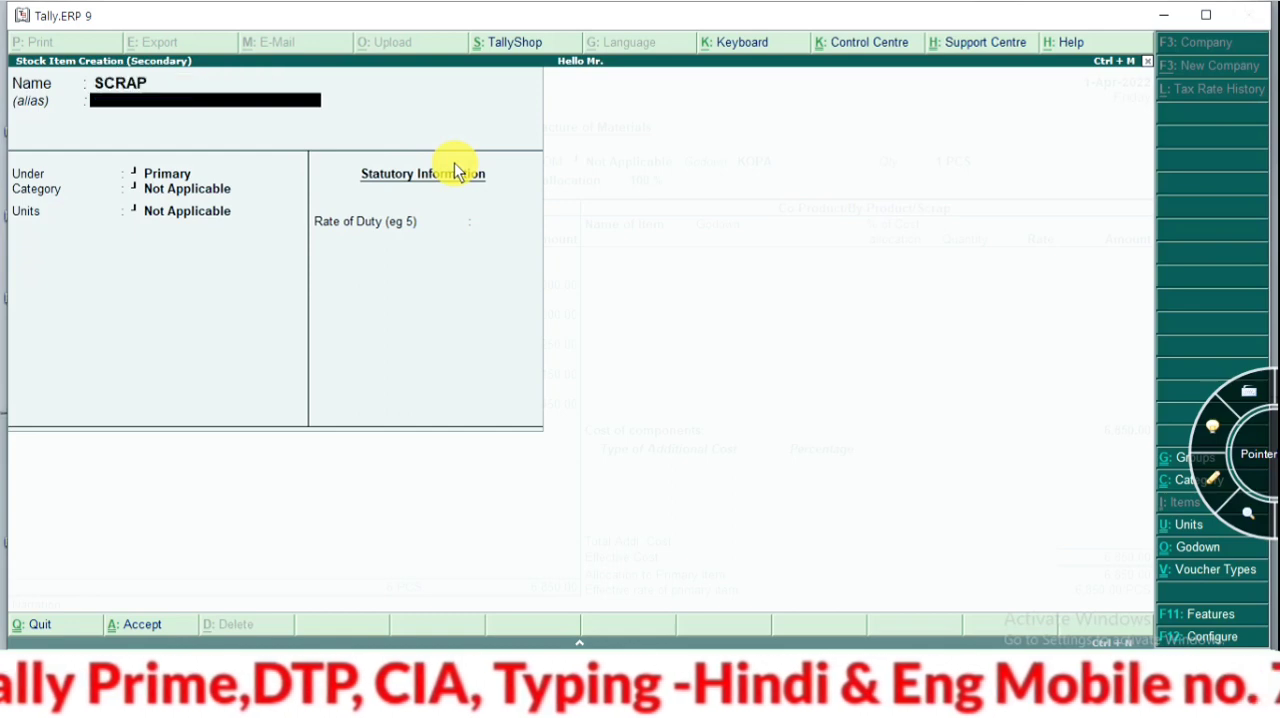
pyautogui.press('Return')
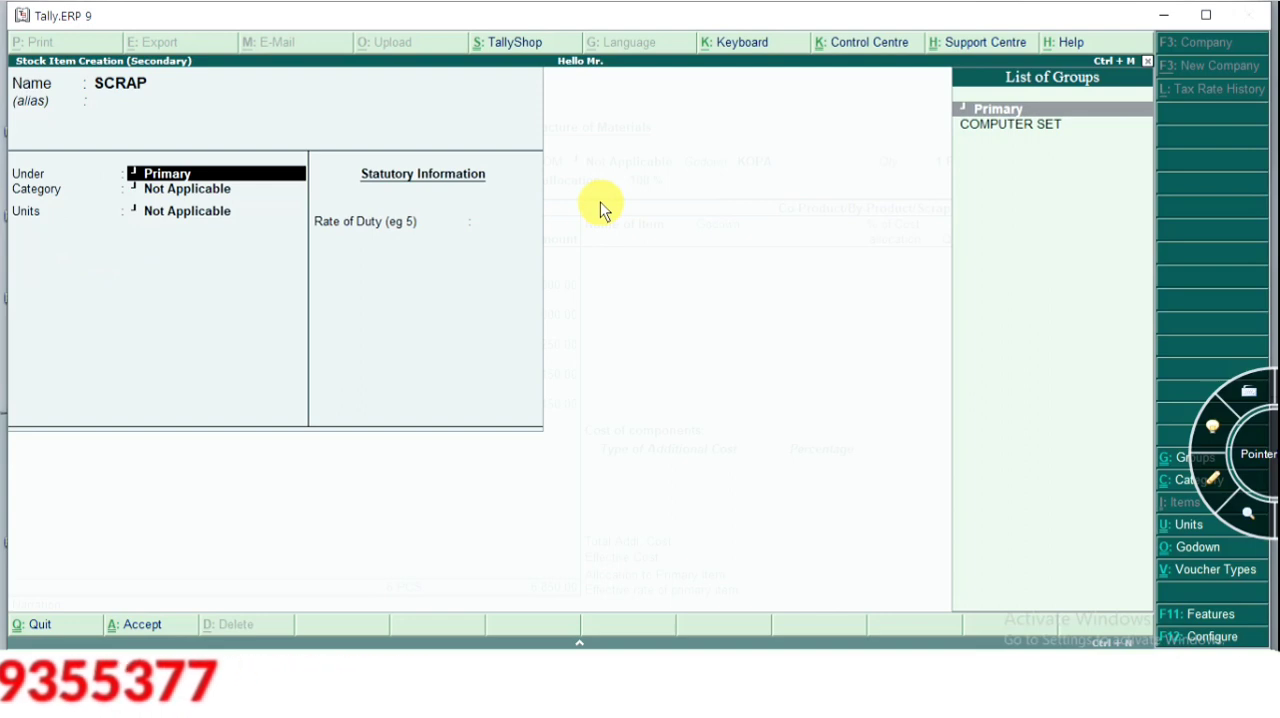
pyautogui.hotkey('ctrl', 'a')
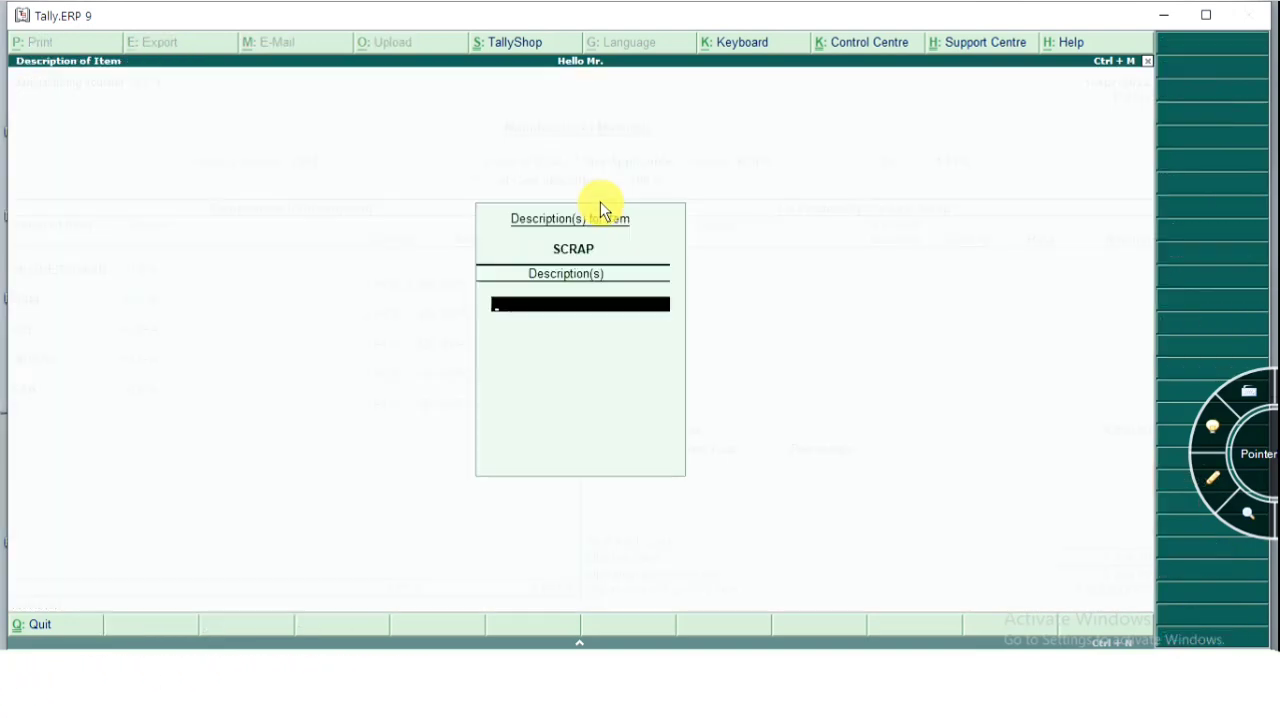
# Enter SCRAP in godown KOPA with a cost allocation of 1 %, leaving its description blank
pyautogui.press('Return')
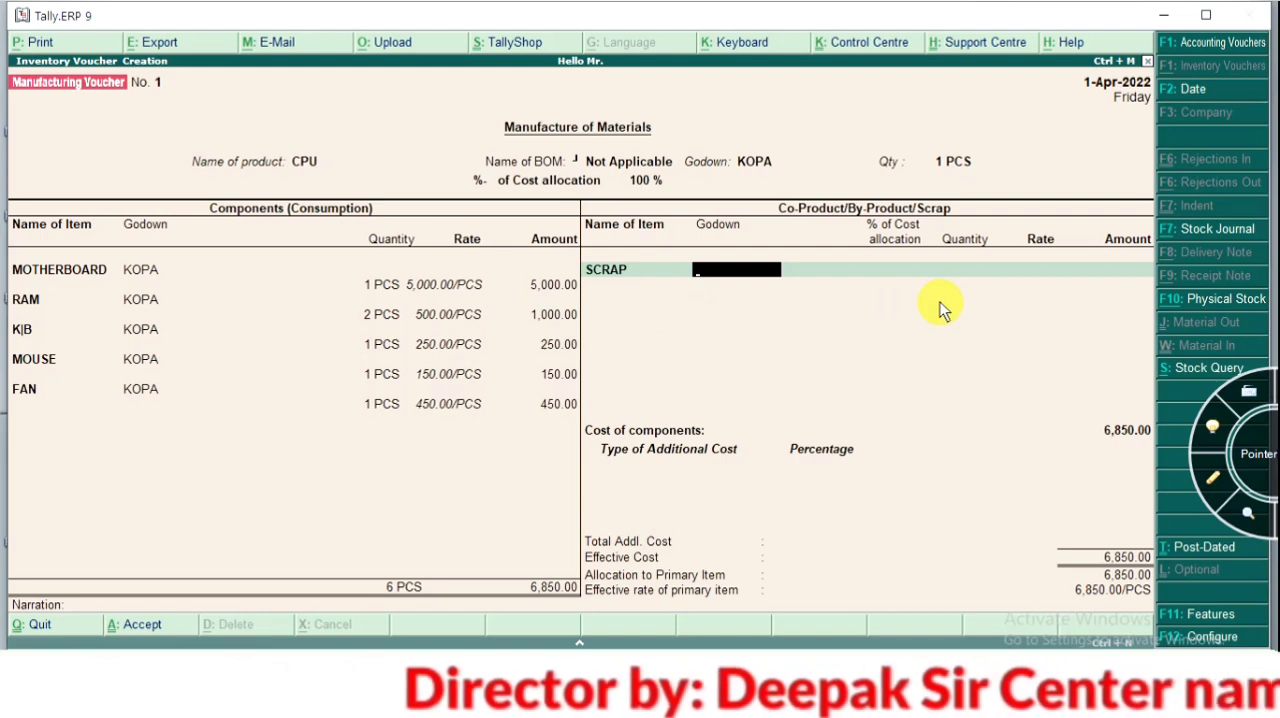
pyautogui.press('space')
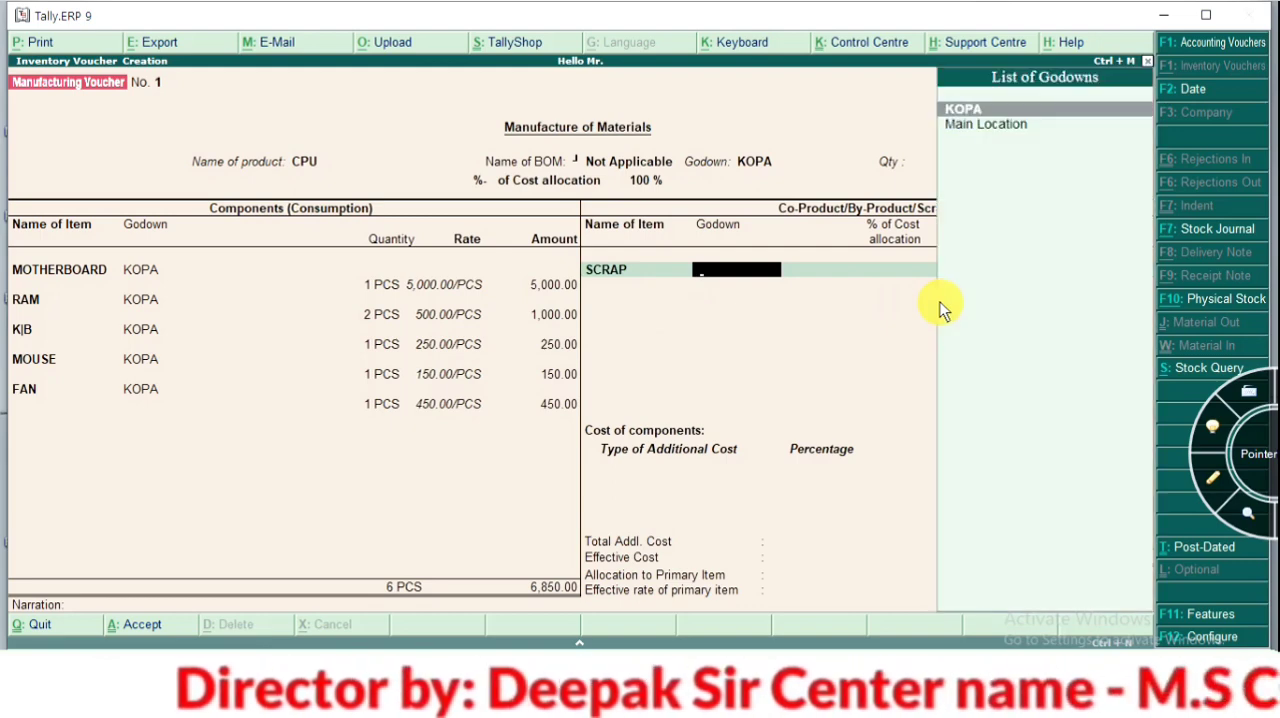
pyautogui.press('Return')
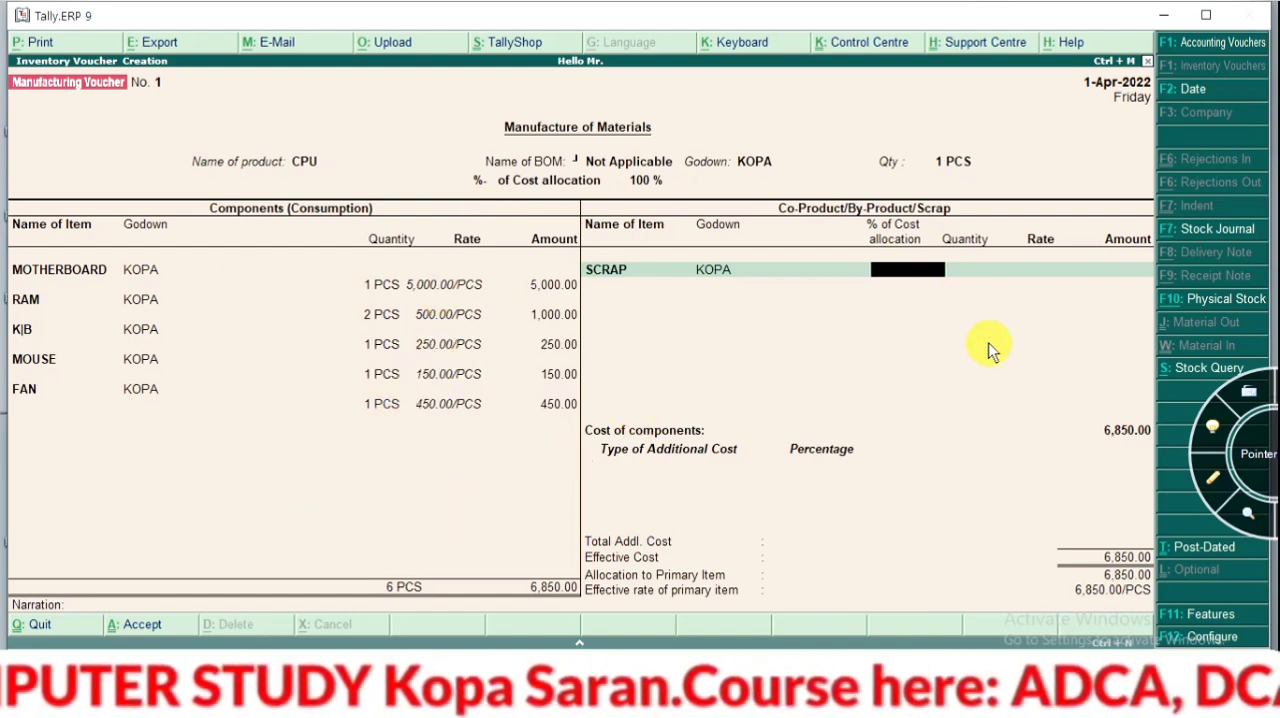
pyautogui.write('1')
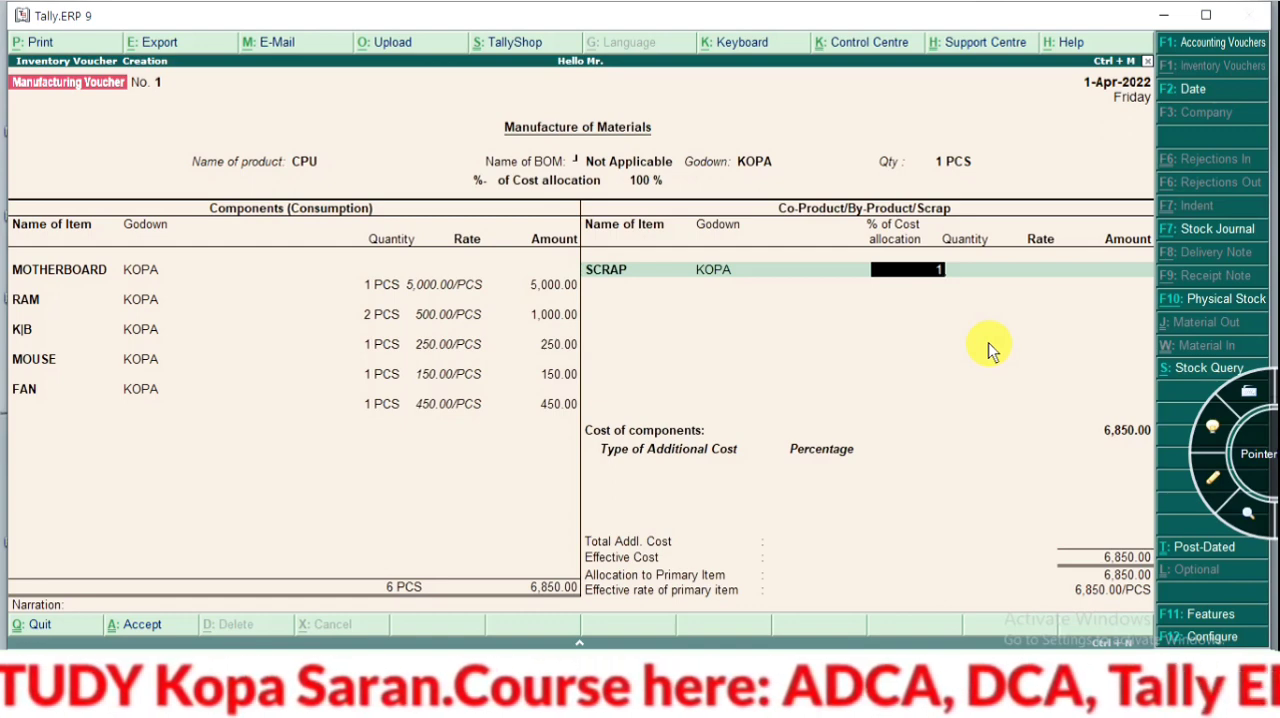
pyautogui.press('Return')
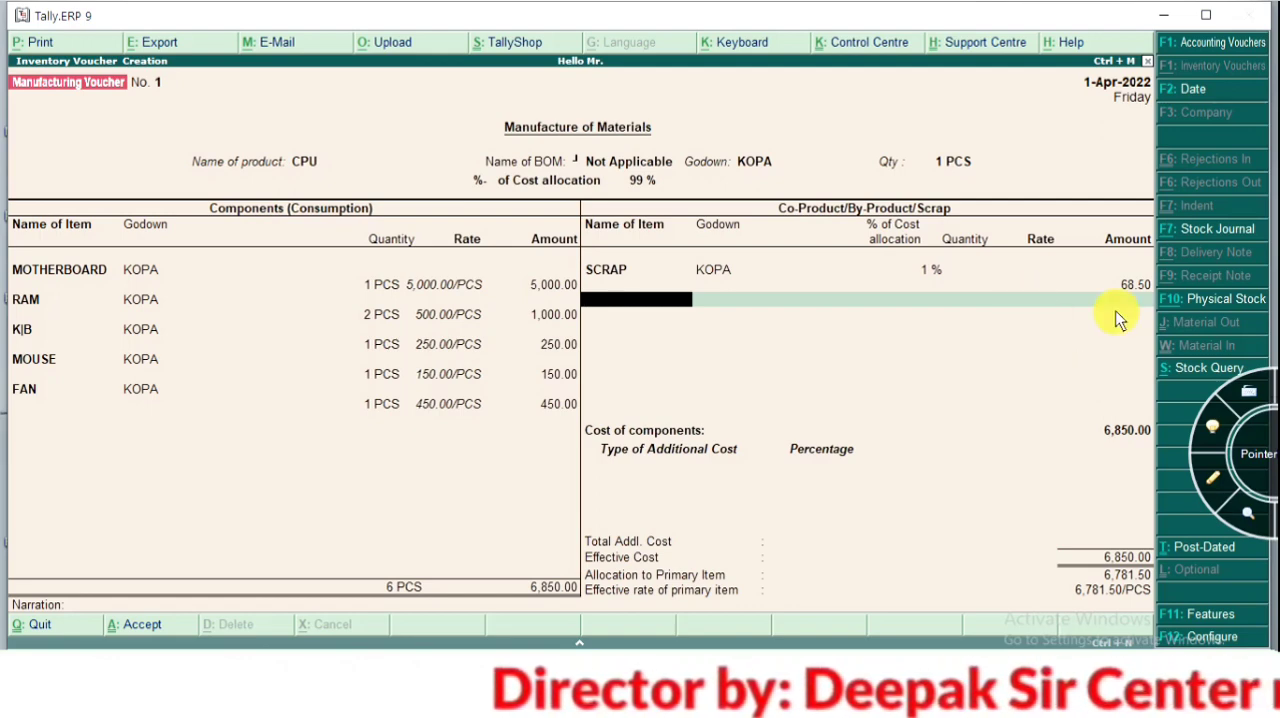
# Change the cost allocation of SCRAP to 2 % and end the co-product list
pyautogui.press('BackSpace')
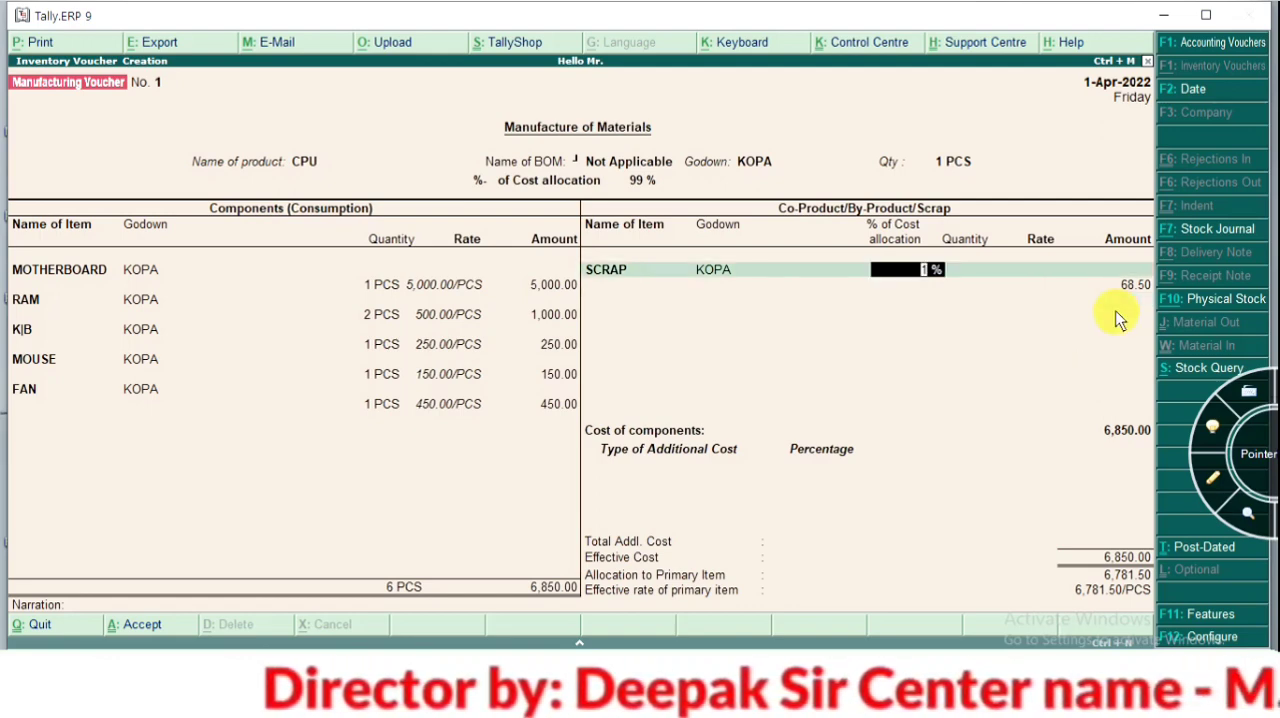
pyautogui.write('2')
pyautogui.press('Return')
pyautogui.press('Return')
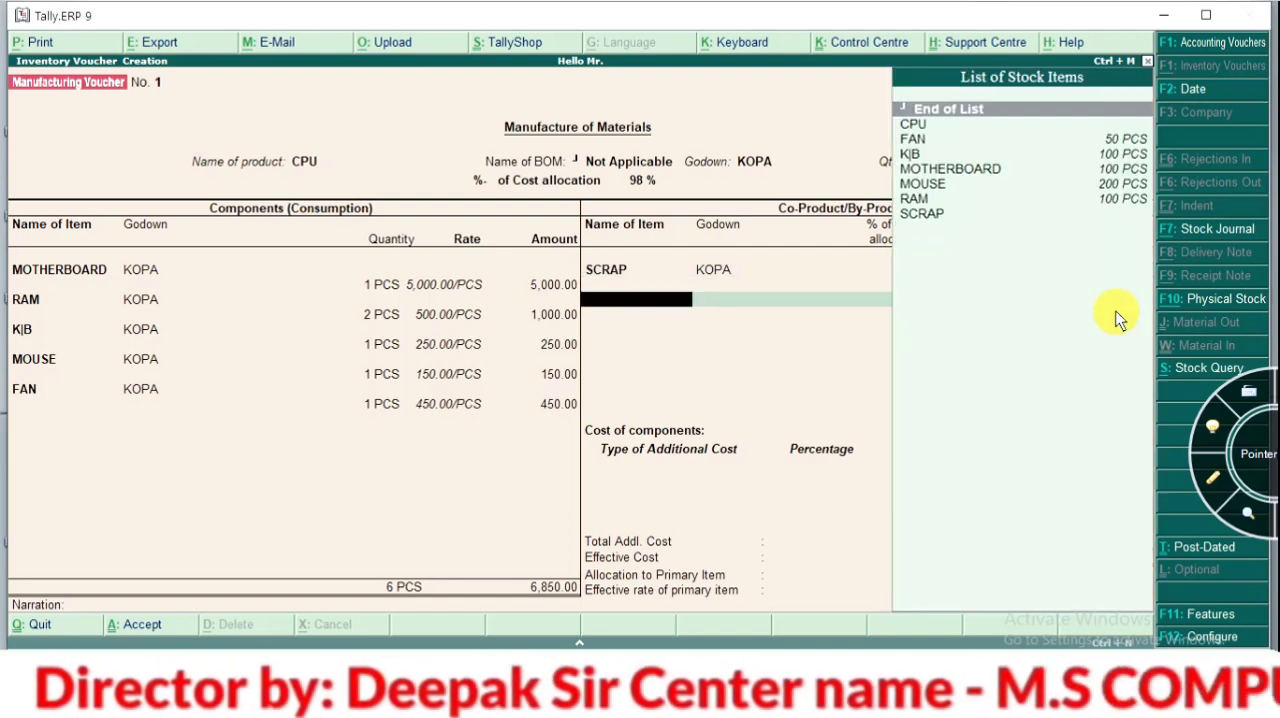
pyautogui.press('Return')
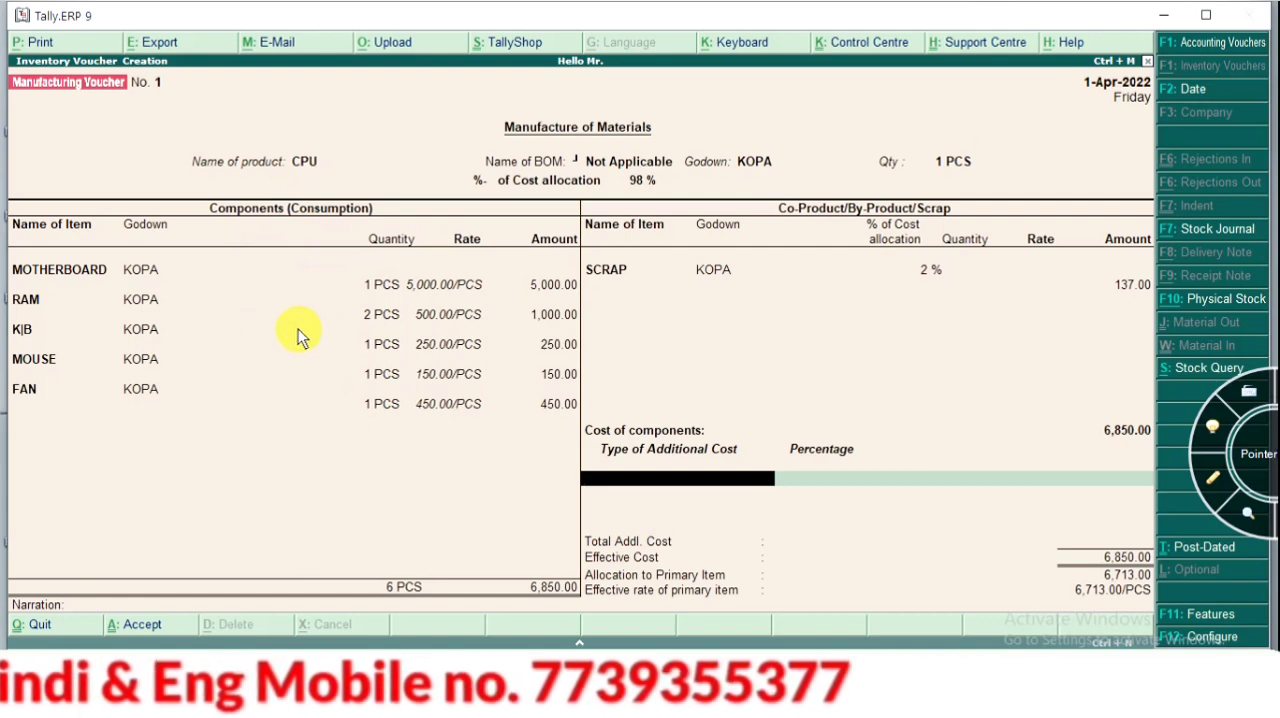
# Create a WAGE ledger under Direct Expenses as an additional cost type, and set its percentage to 1 %
pyautogui.hotkey('alt', 'c')
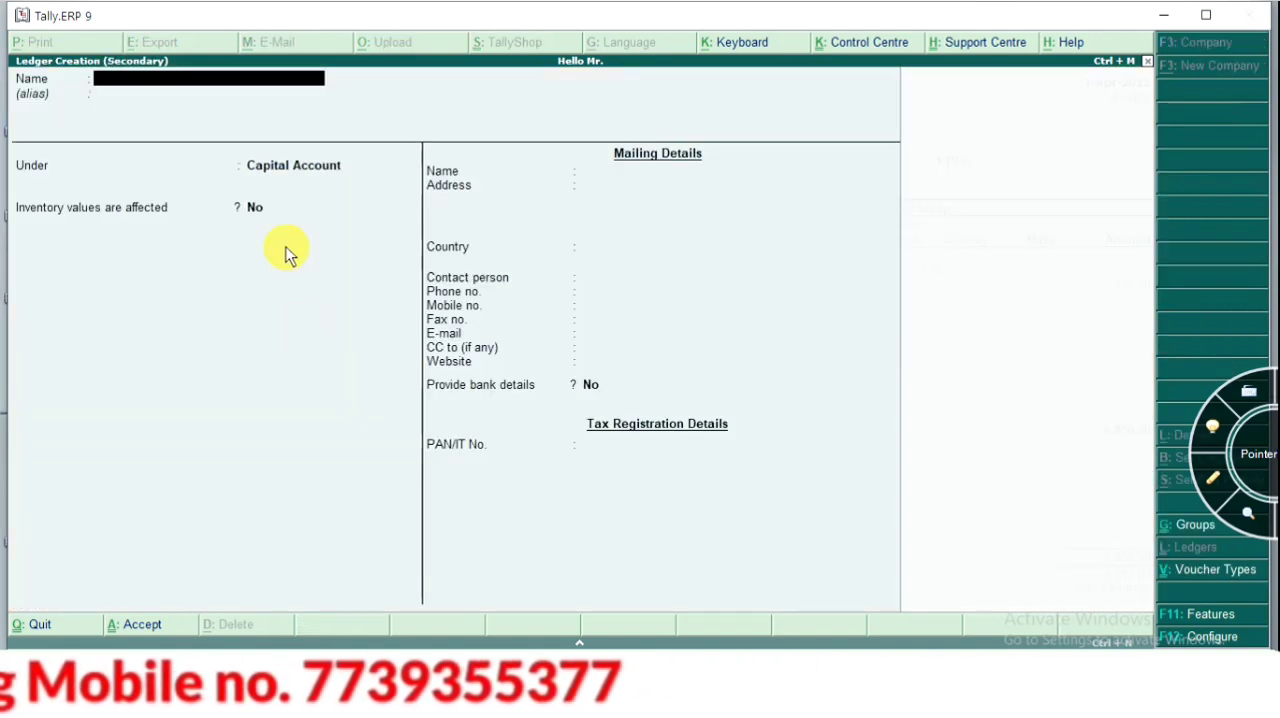
pyautogui.write('WAGE')
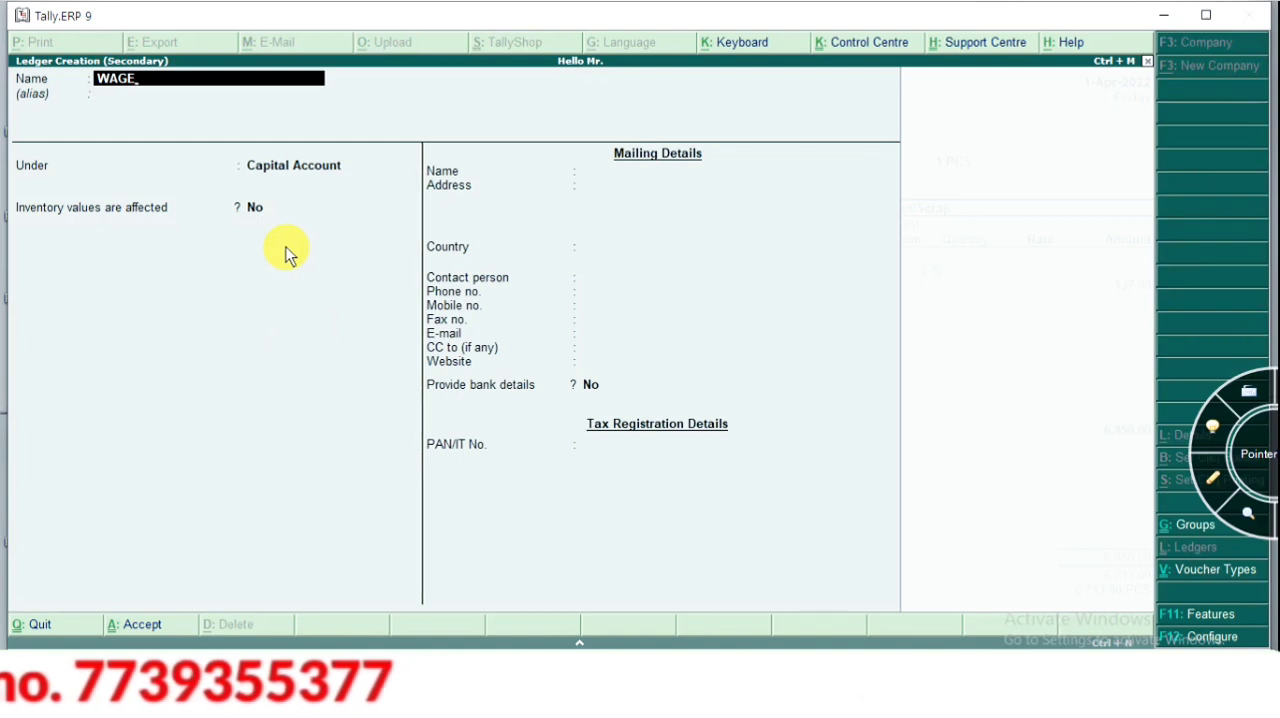
pyautogui.press('Return')
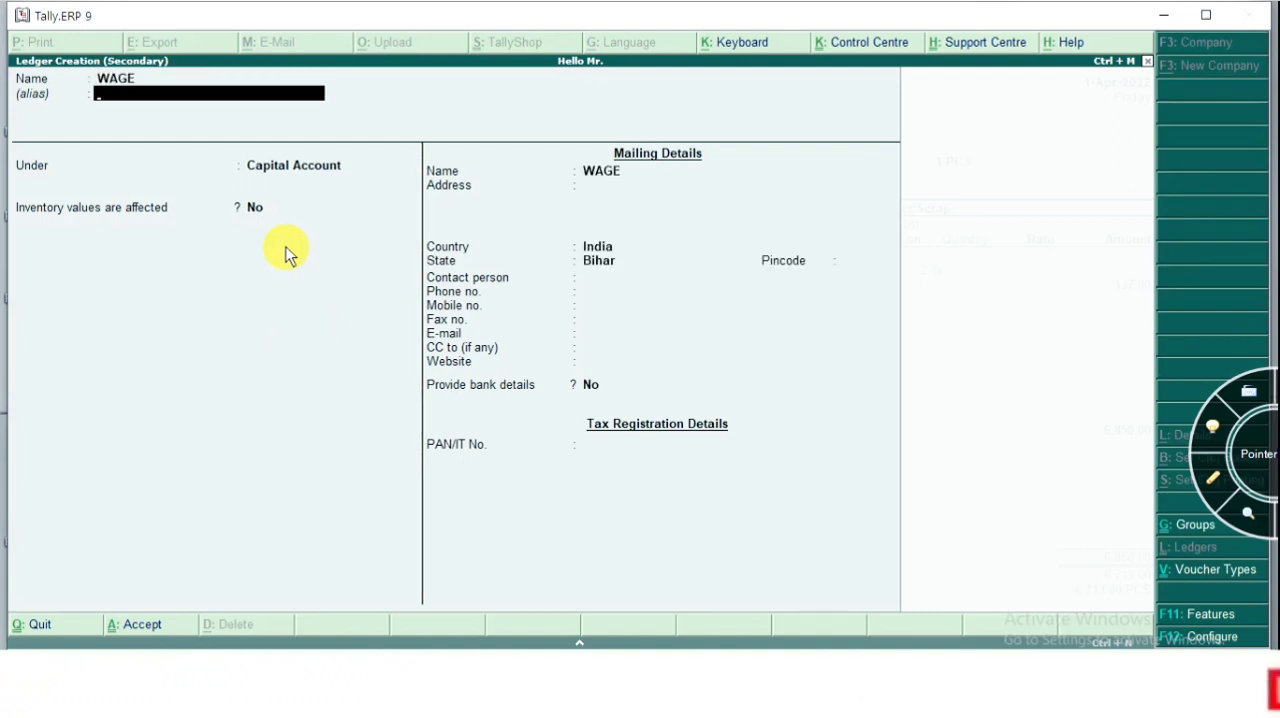
pyautogui.press('Return')
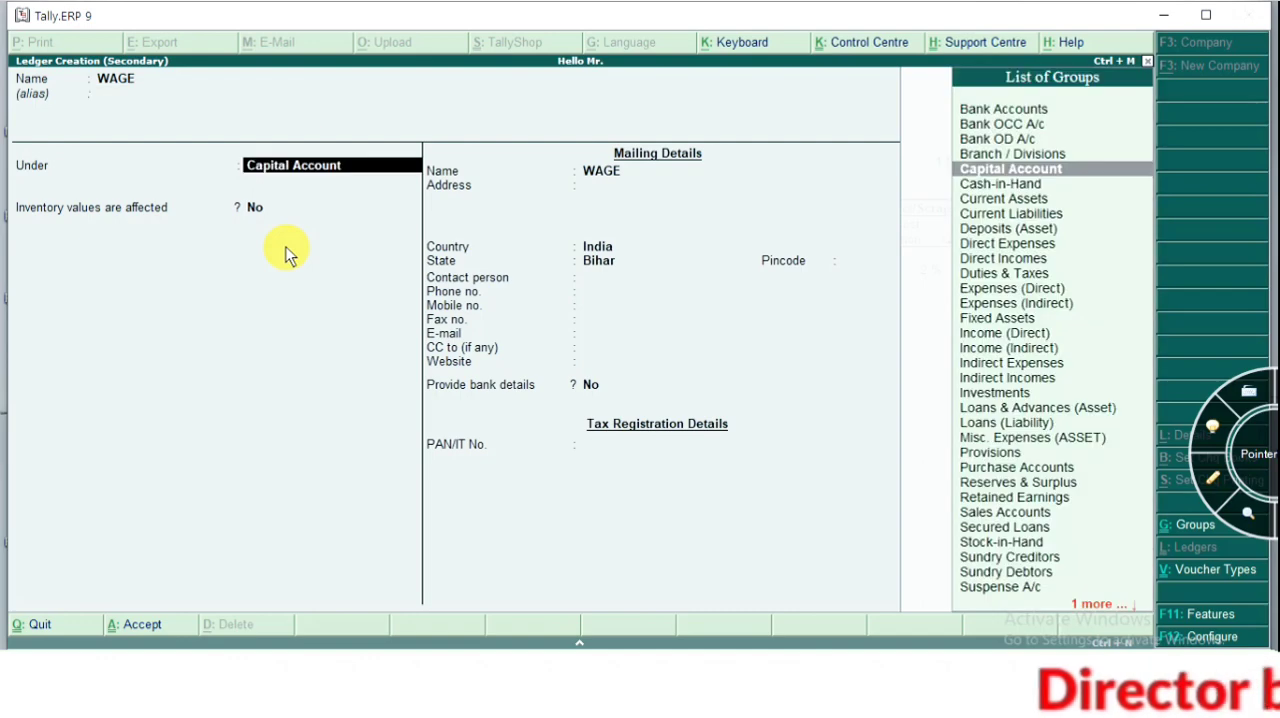
pyautogui.write('DI')
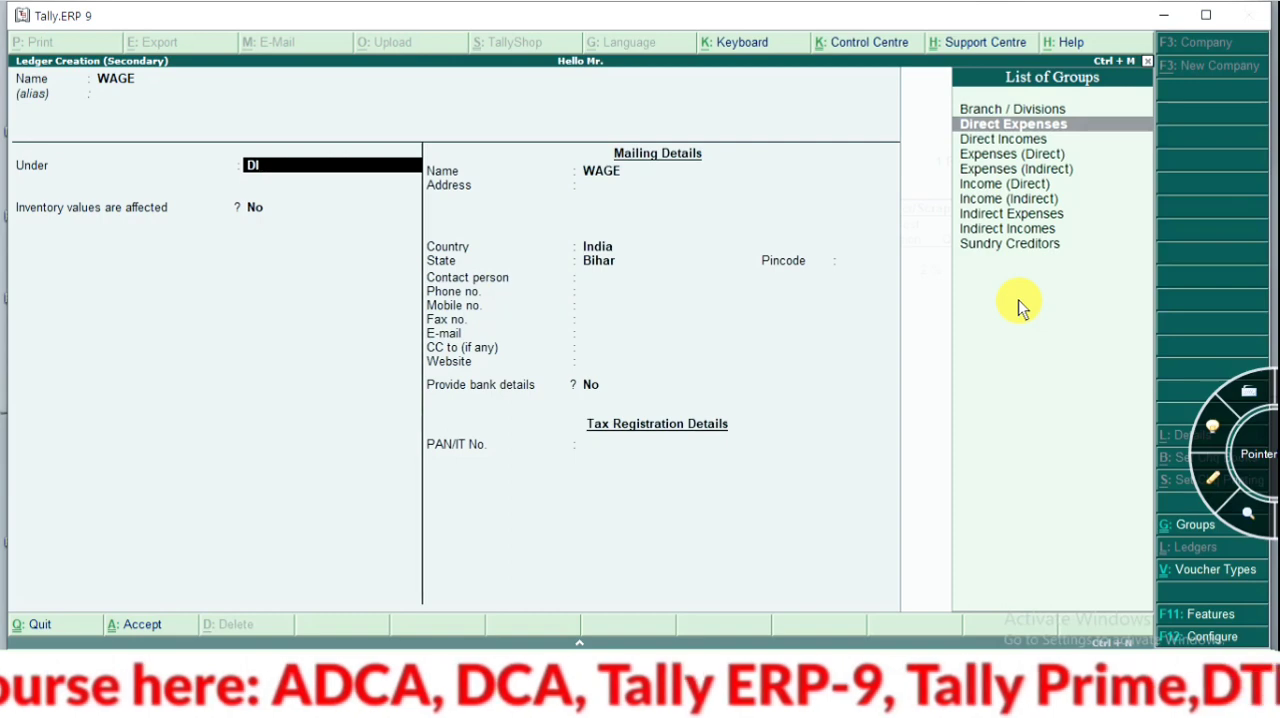
pyautogui.press('Return')
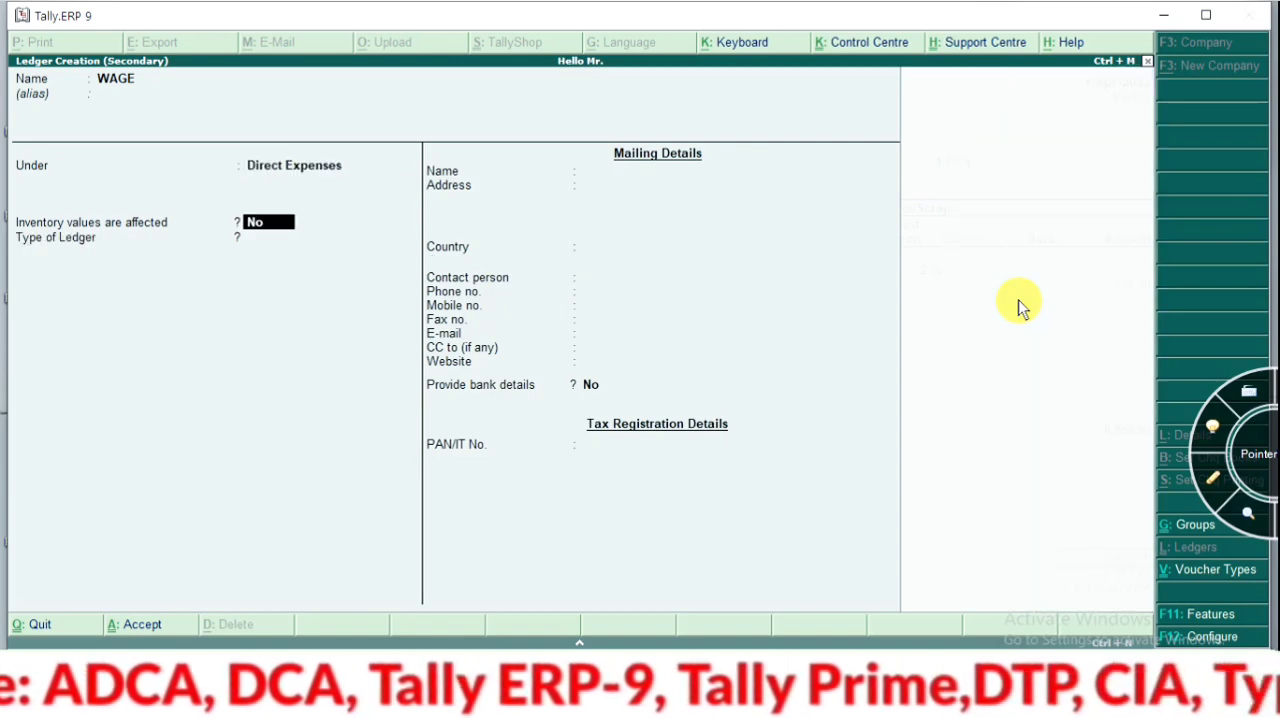
pyautogui.hotkey('ctrl', 'a')
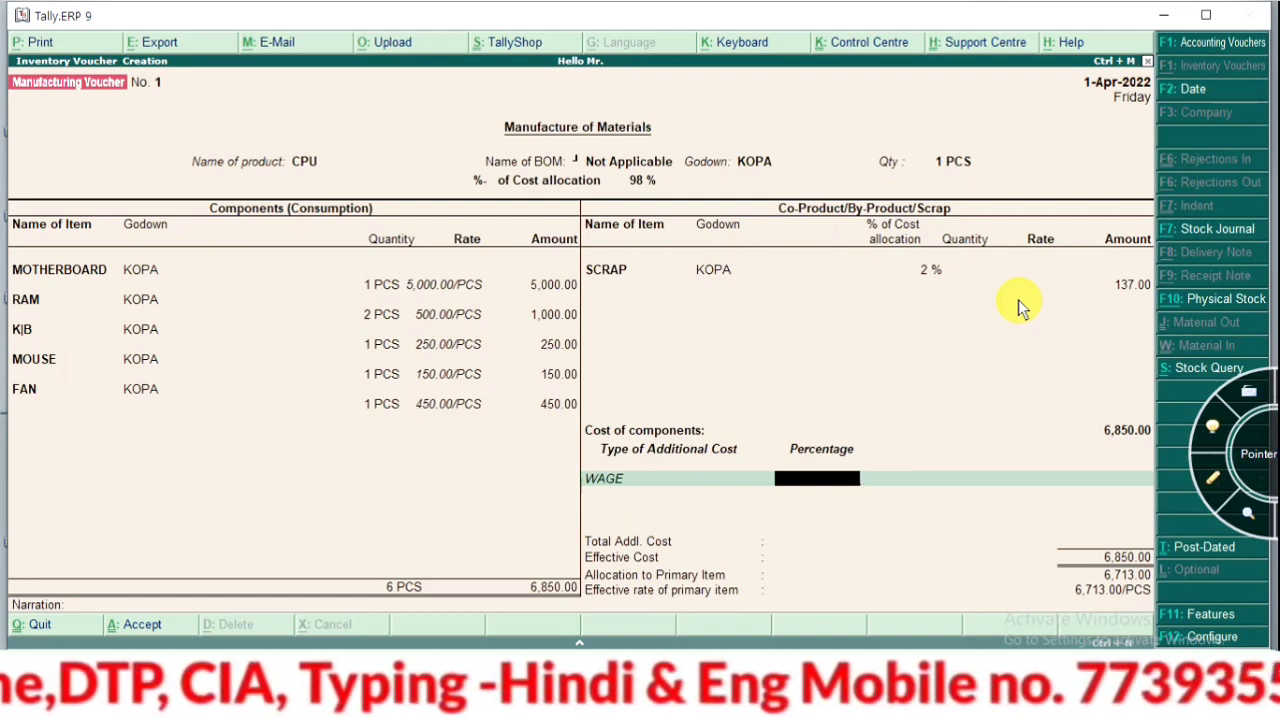
pyautogui.press('Return')
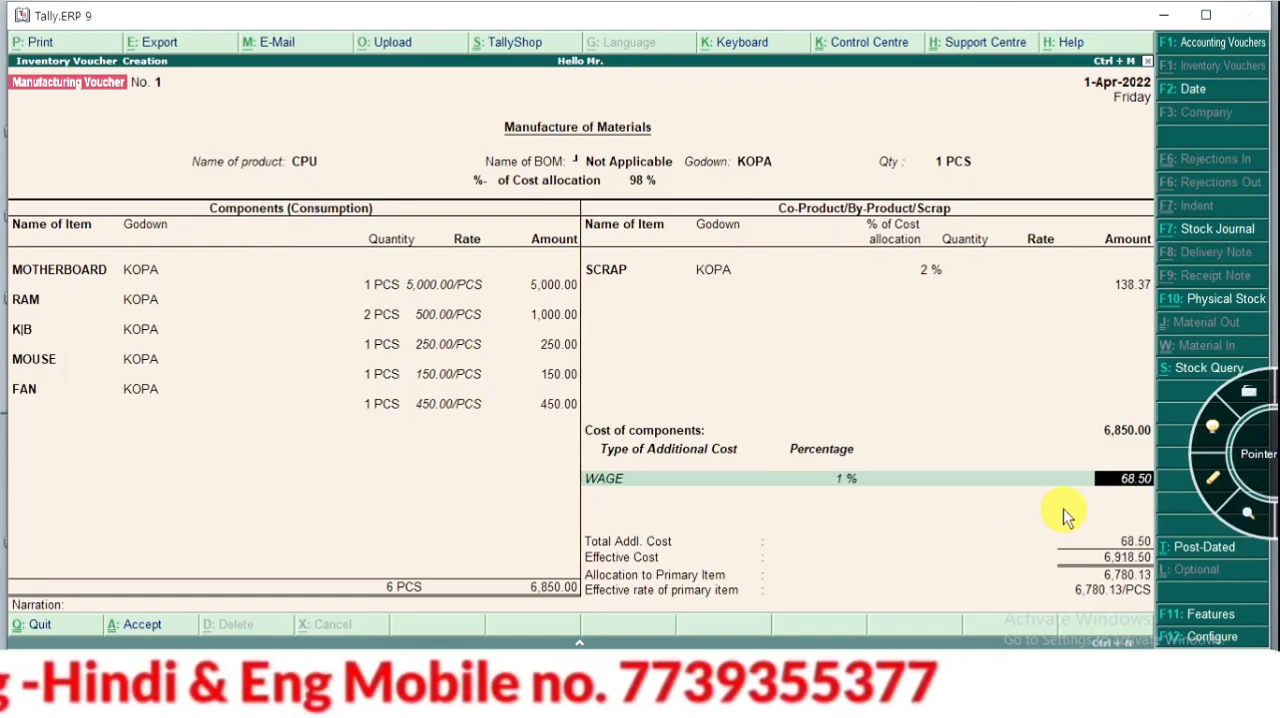
# Clear the percentage of the WAGE additional cost and set its amount to 500 instead
pyautogui.press('BackSpace')
pyautogui.press('BackSpace')
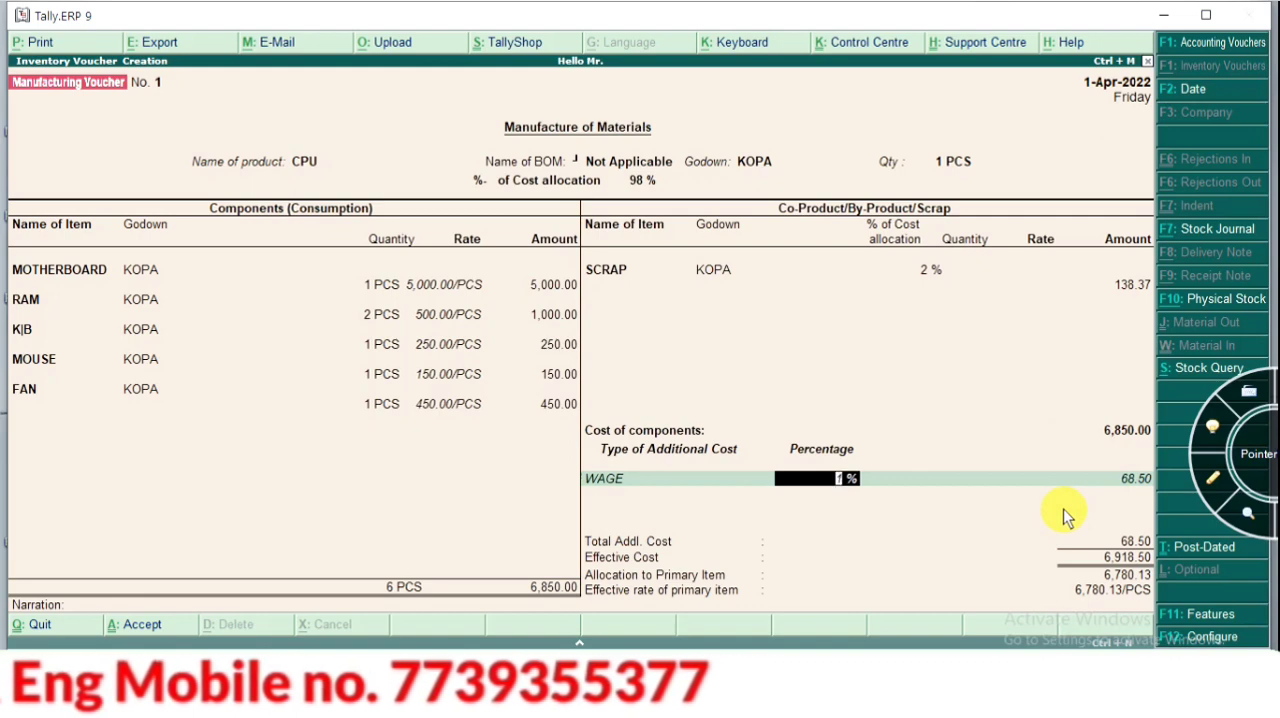
pyautogui.press('Return')
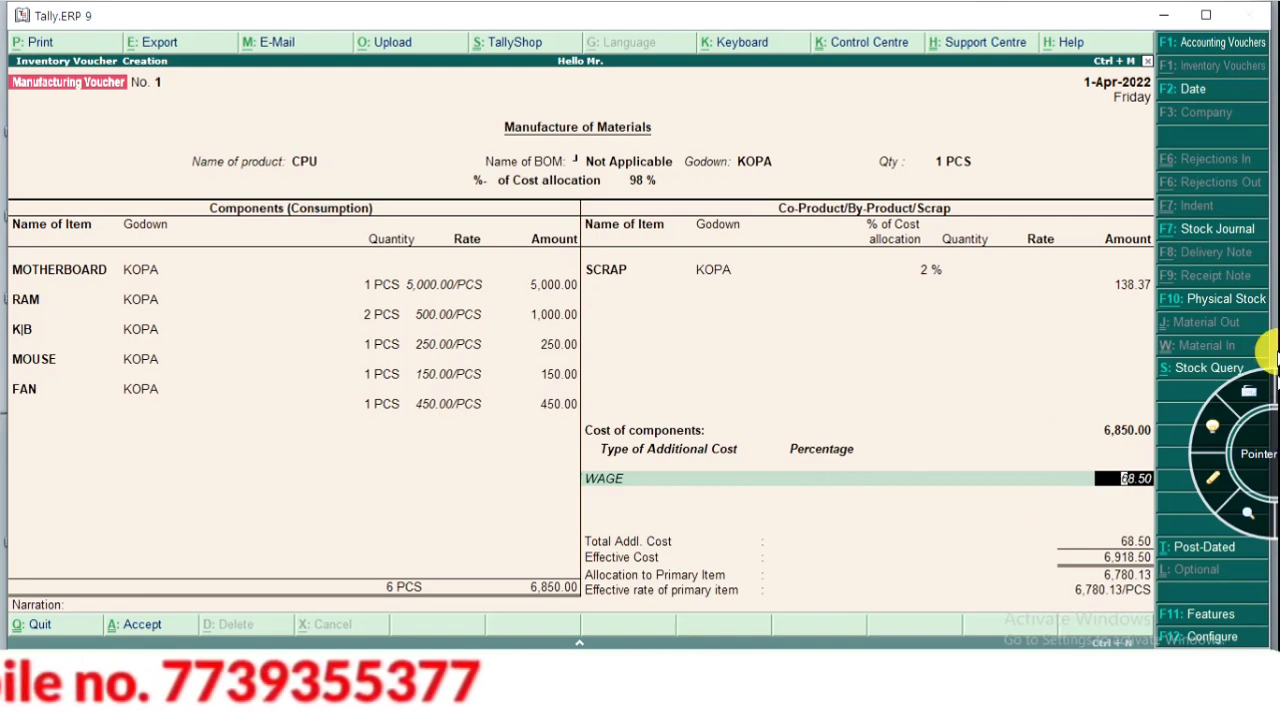
pyautogui.press('BackSpace')
pyautogui.write('50')
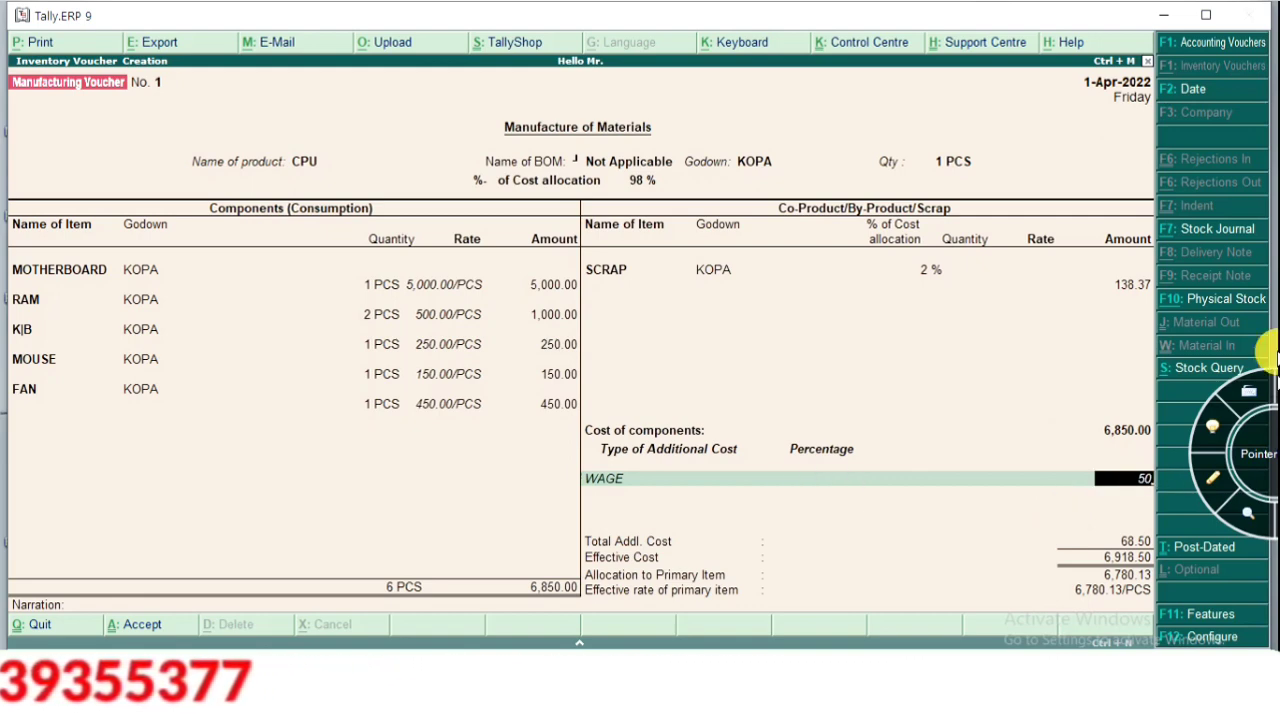
pyautogui.write('0')
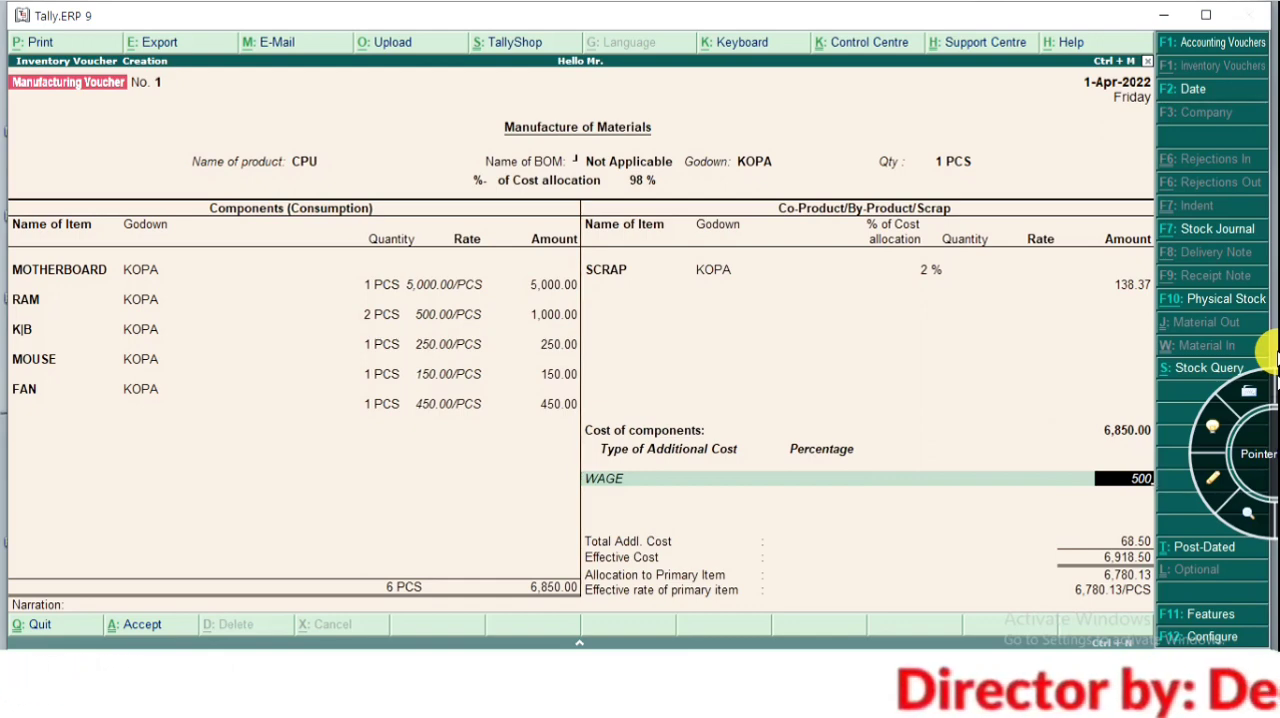
pyautogui.press('Return')
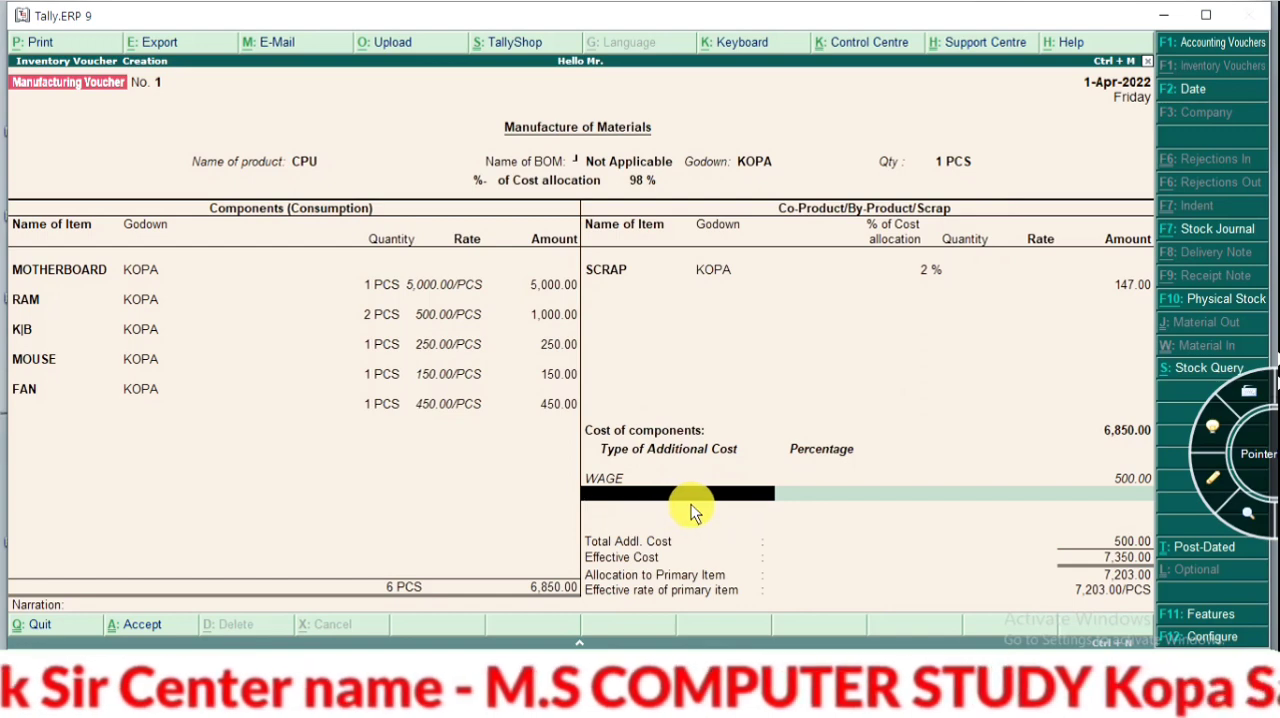
# Create an ELECTRICITY ledger under Direct Expenses as a second additional cost type, and set its amount to 1500 without a percentage
pyautogui.hotkey('alt', 'c')
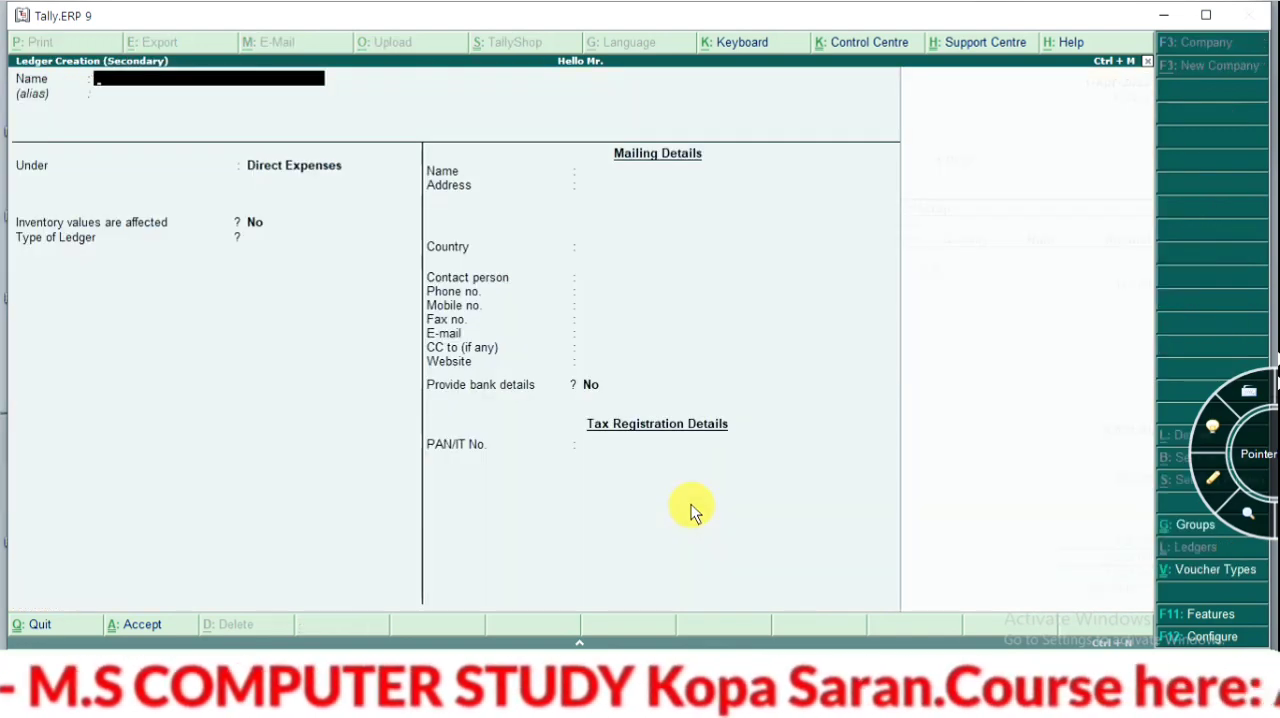
pyautogui.write('ELE')
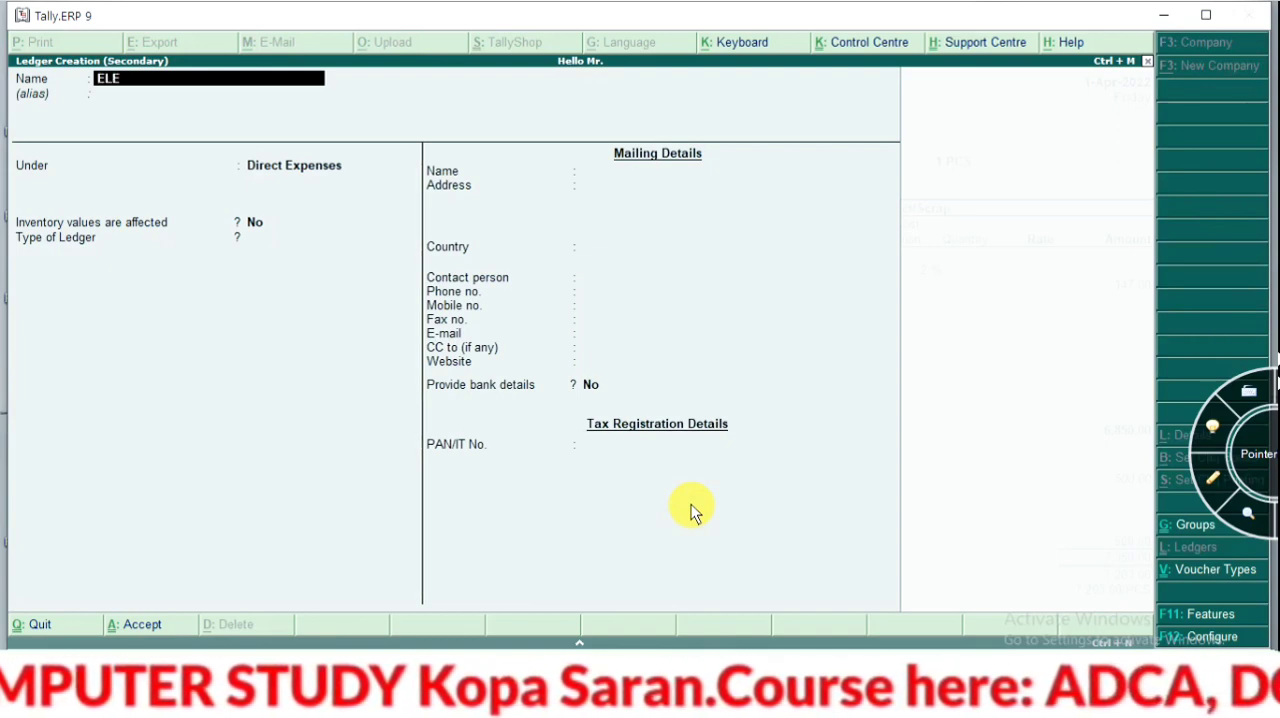
pyautogui.write('C')
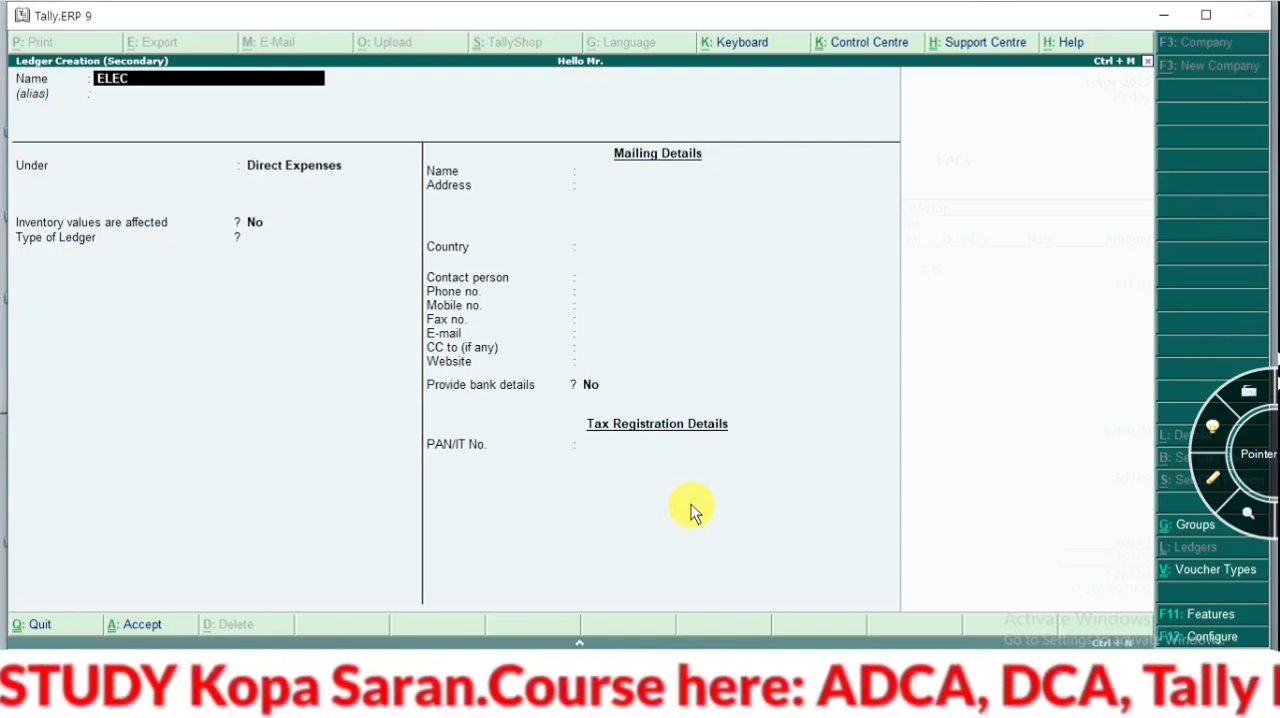
pyautogui.write('TRICITY')
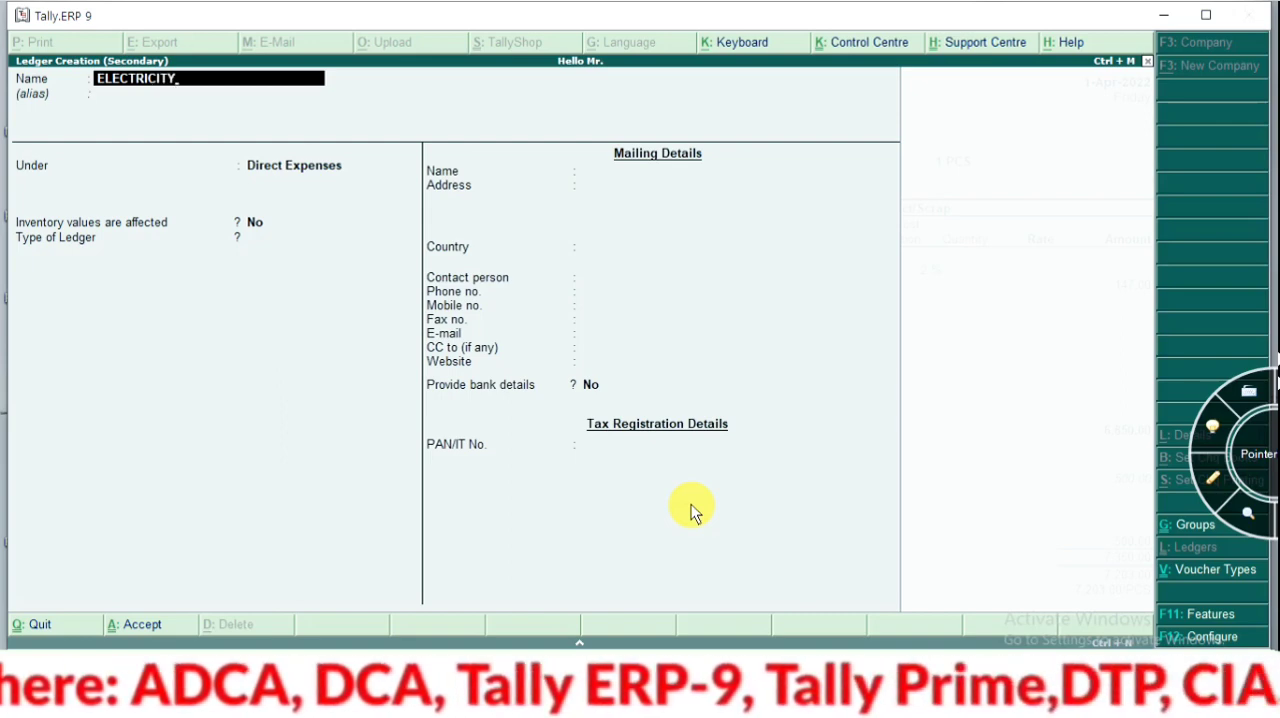
pyautogui.press('Return')
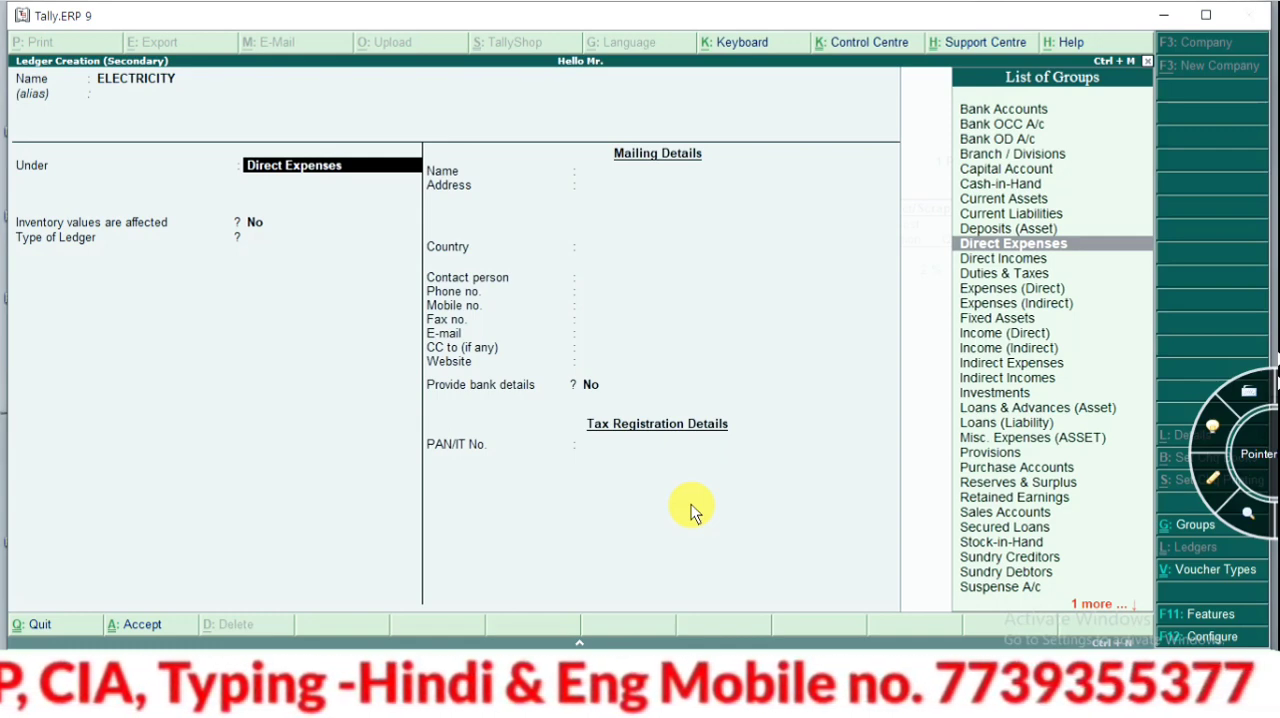
pyautogui.hotkey('ctrl', 'a')
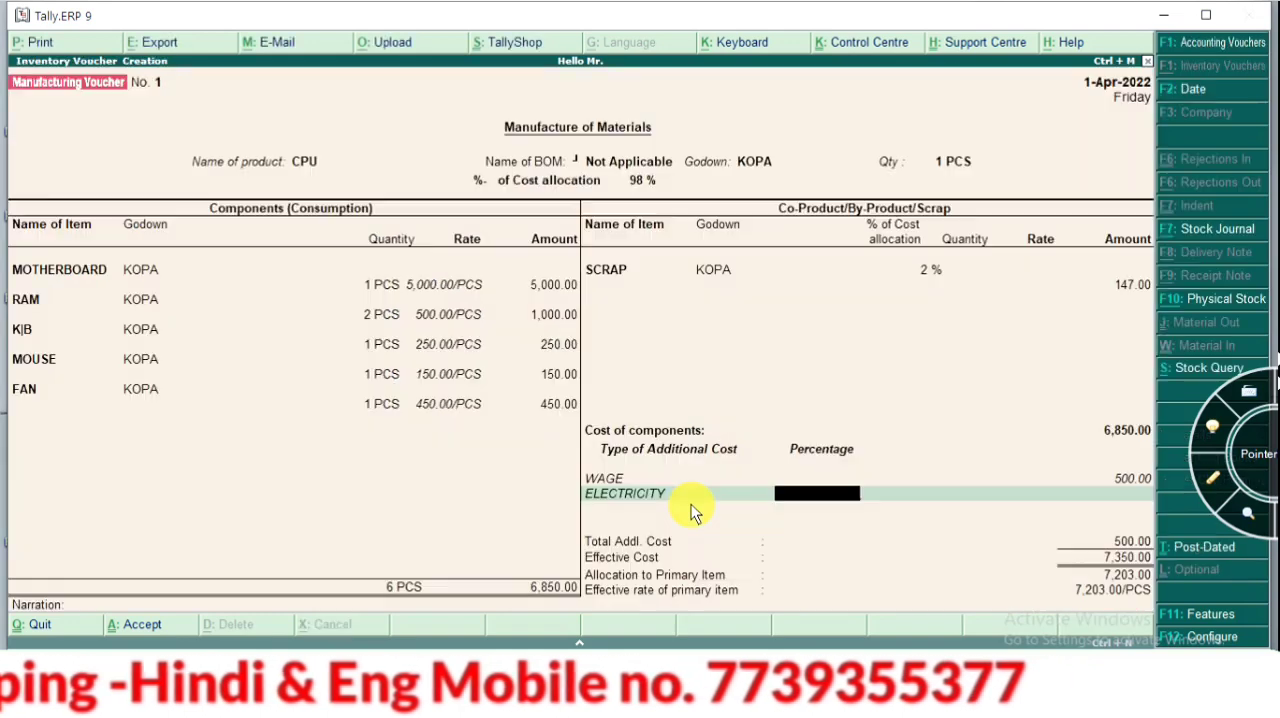
pyautogui.press('Return')
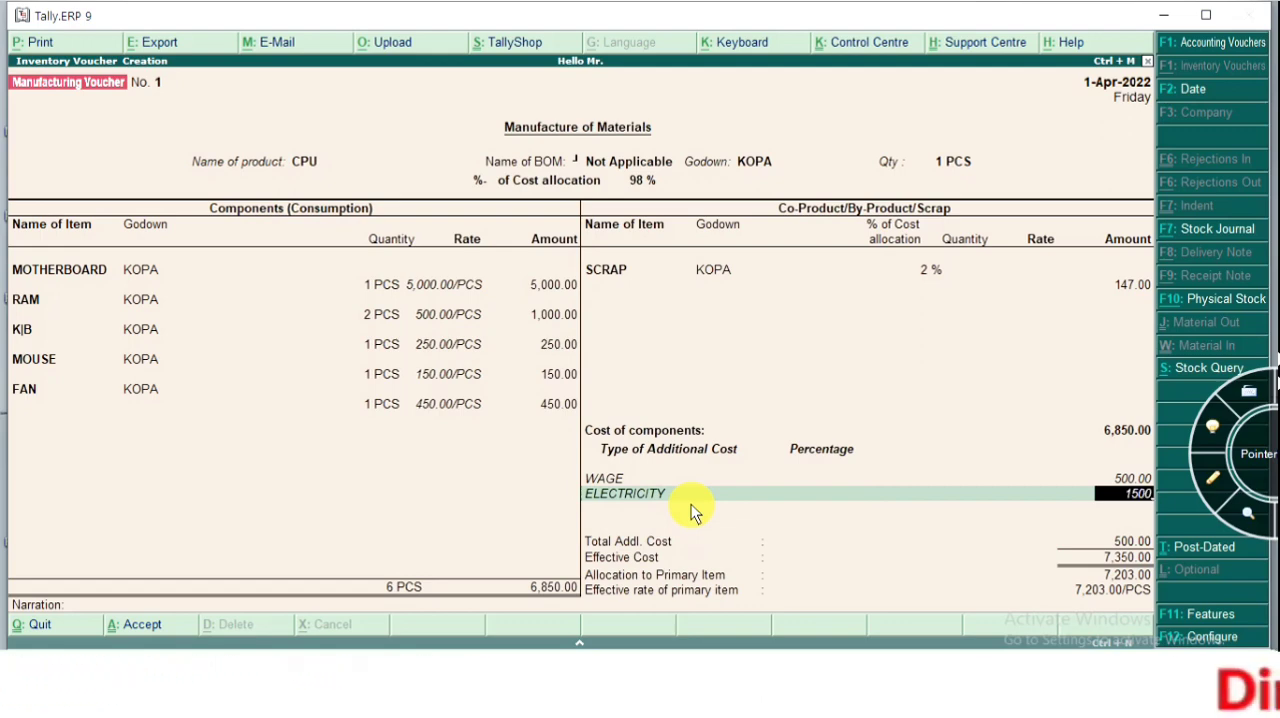
pyautogui.press('Return')
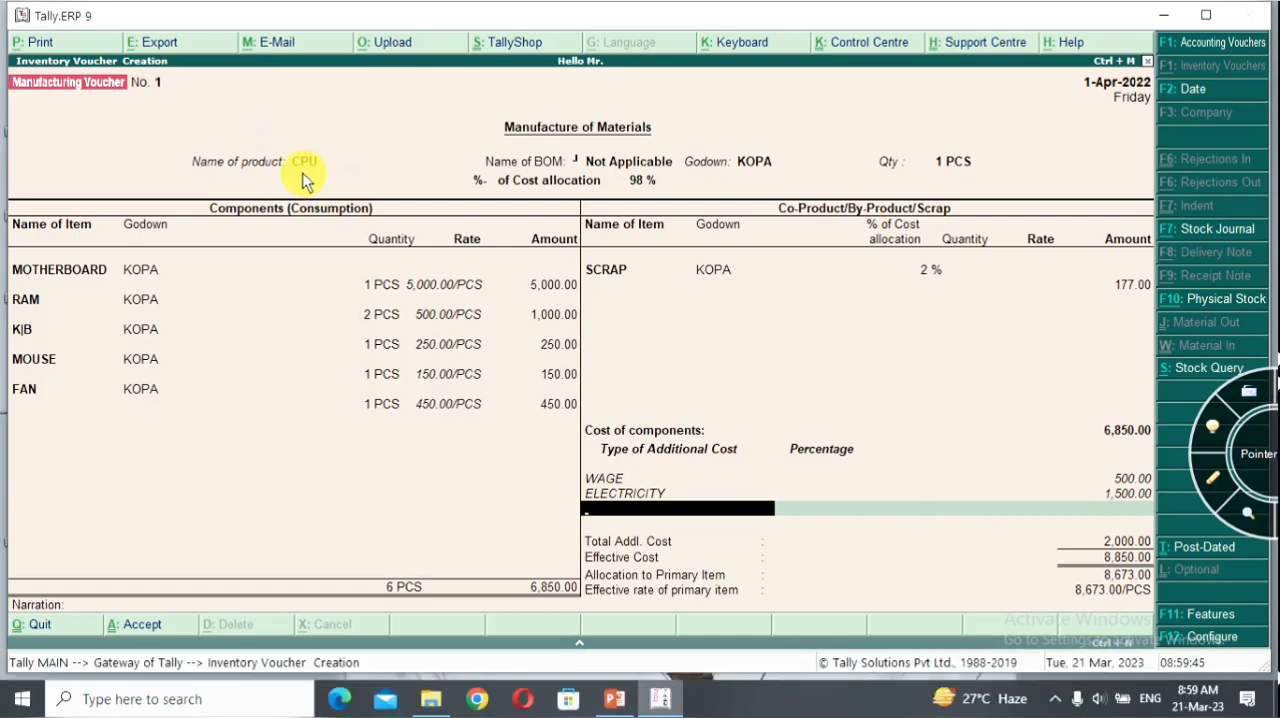
# End the additional cost list and accept the manufacturing voucher with a blank narration
pyautogui.press('Return')
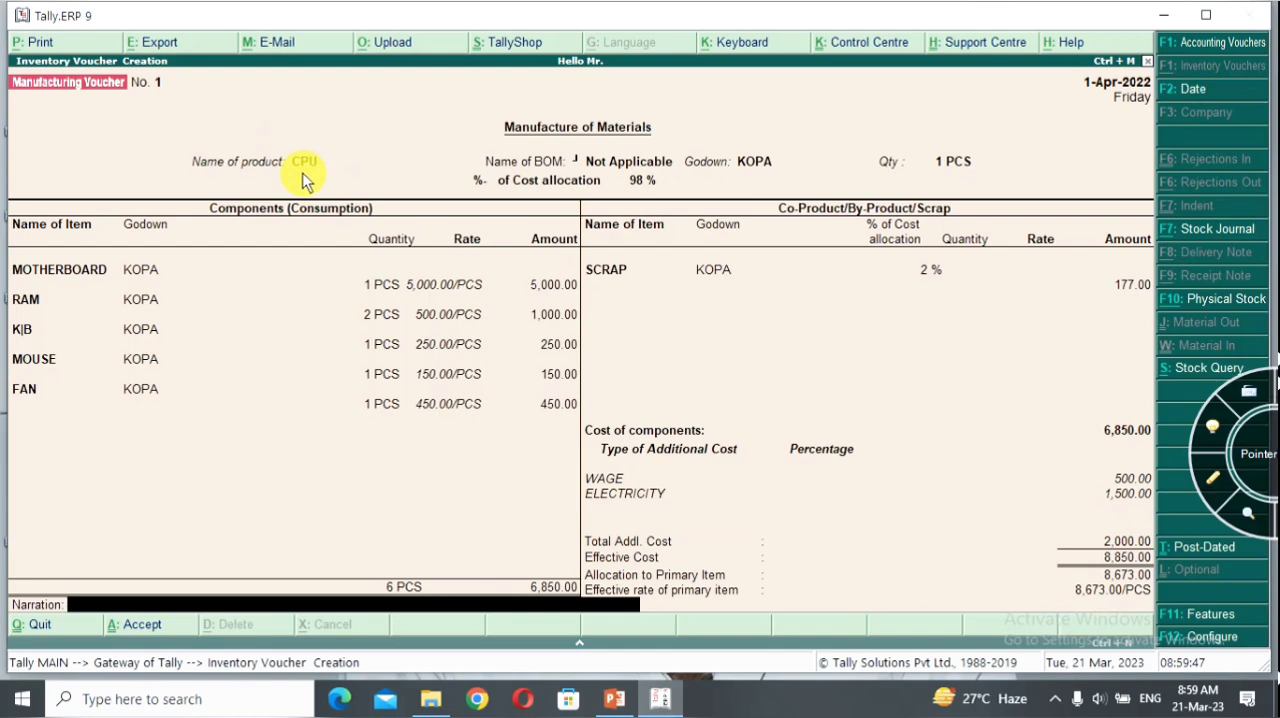
pyautogui.press('Return')
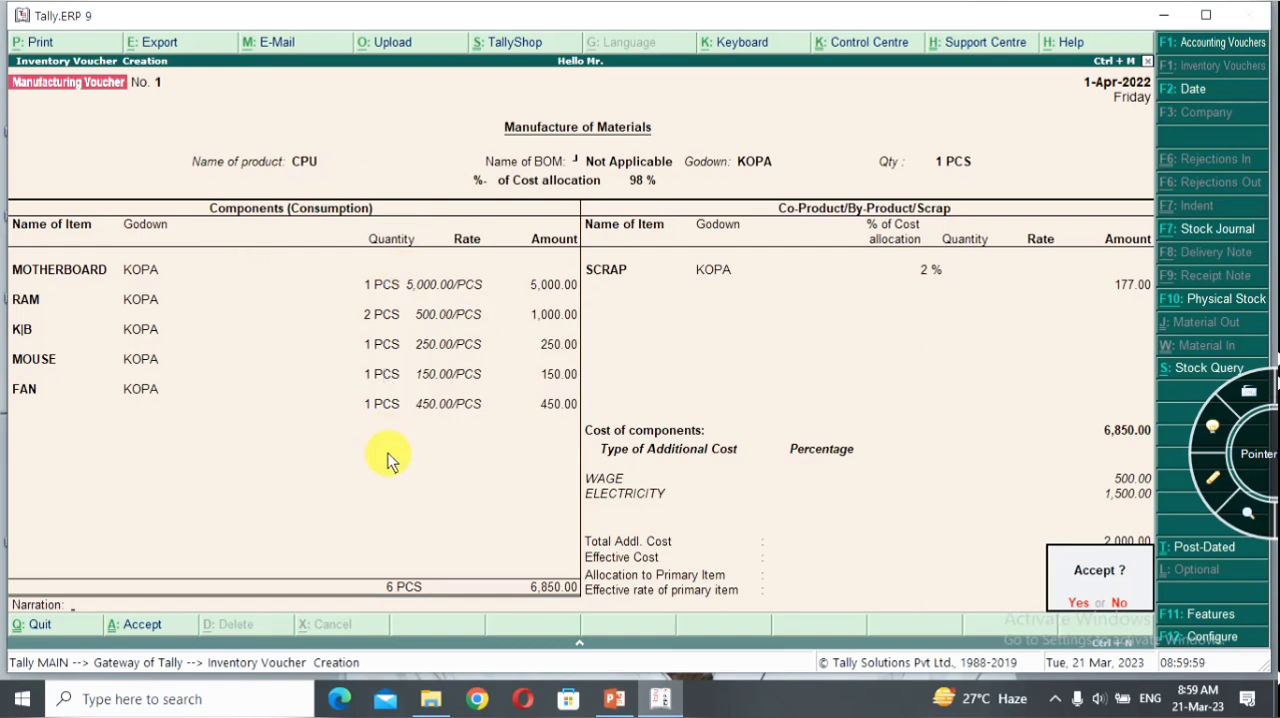
pyautogui.press('n')
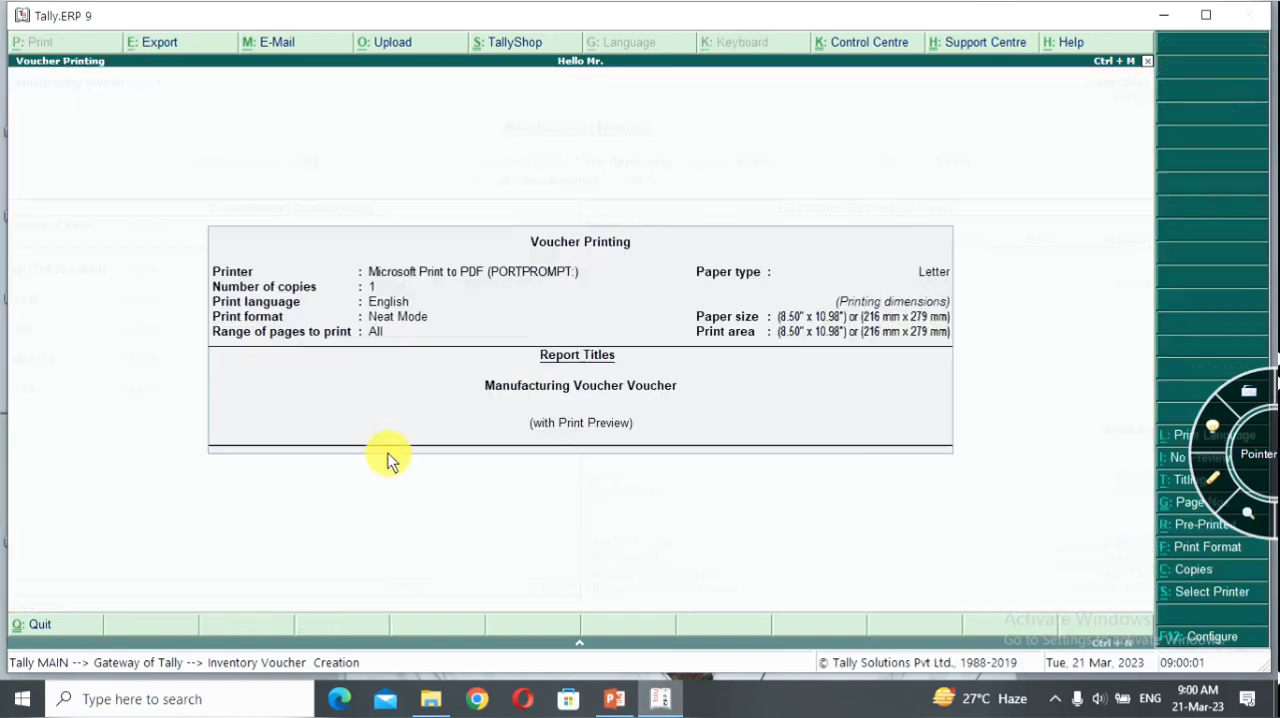
# Preview the manufacturing voucher's printout enlarged, examine its consumption and production sections, and close the preview without printing
pyautogui.press('Return')
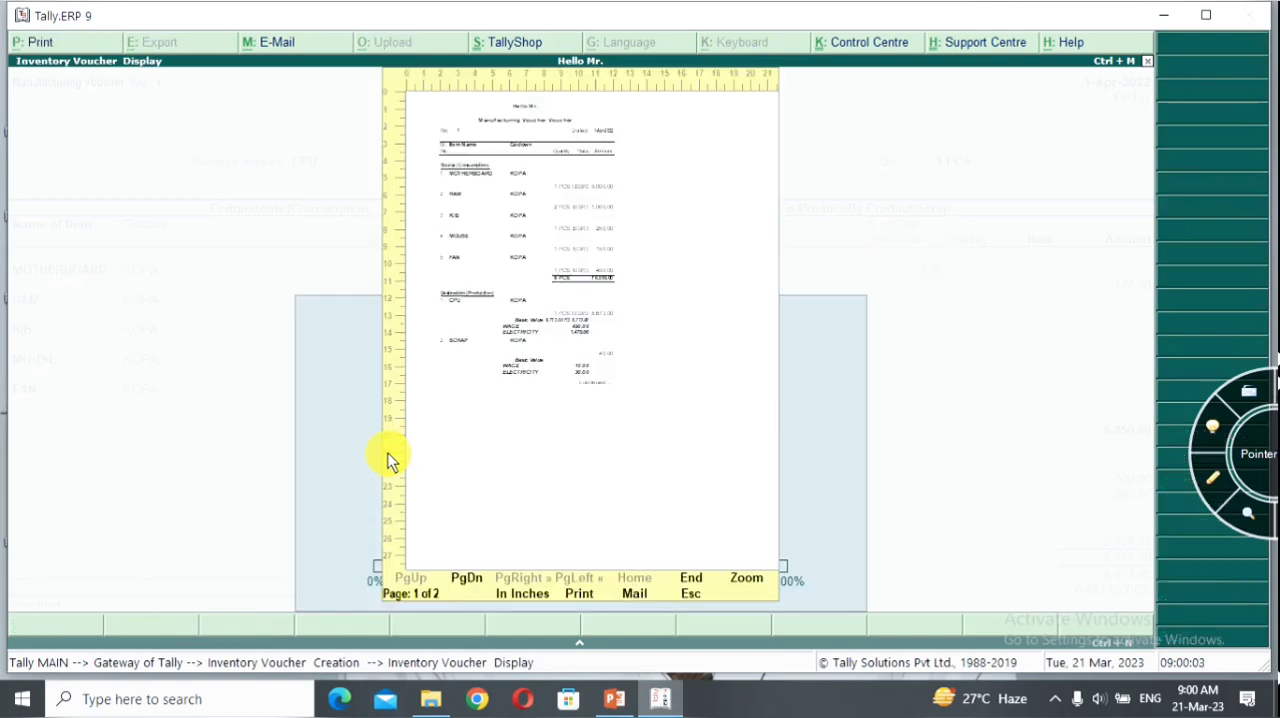
pyautogui.click(750, 583)
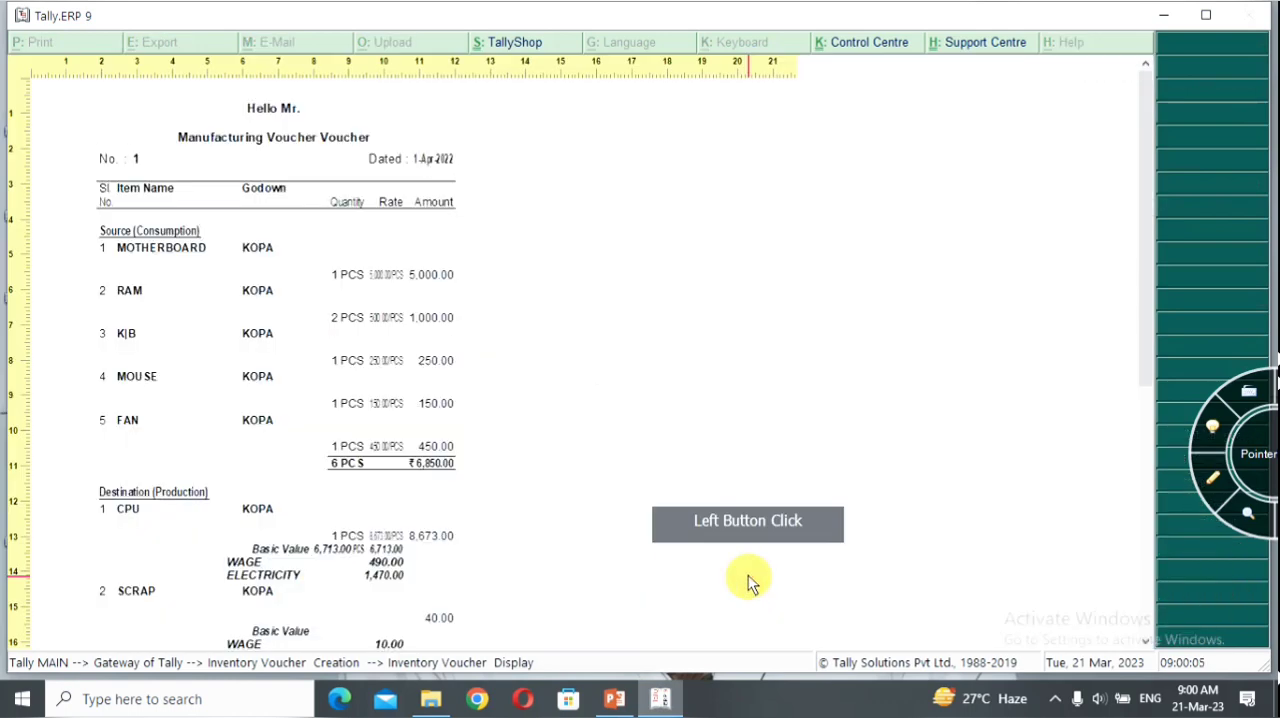
pyautogui.scroll(-2, 357, 500)
pyautogui.scroll(-4, 408, 640)
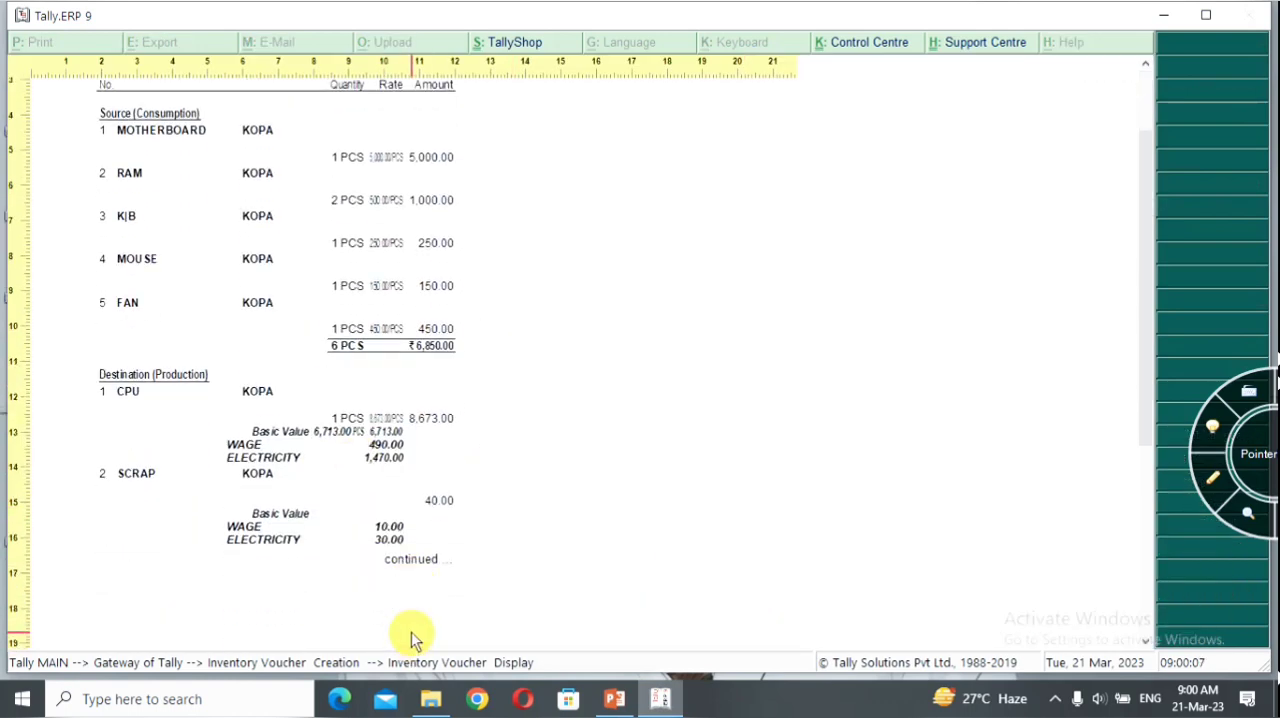
pyautogui.scroll(3, 411, 638)
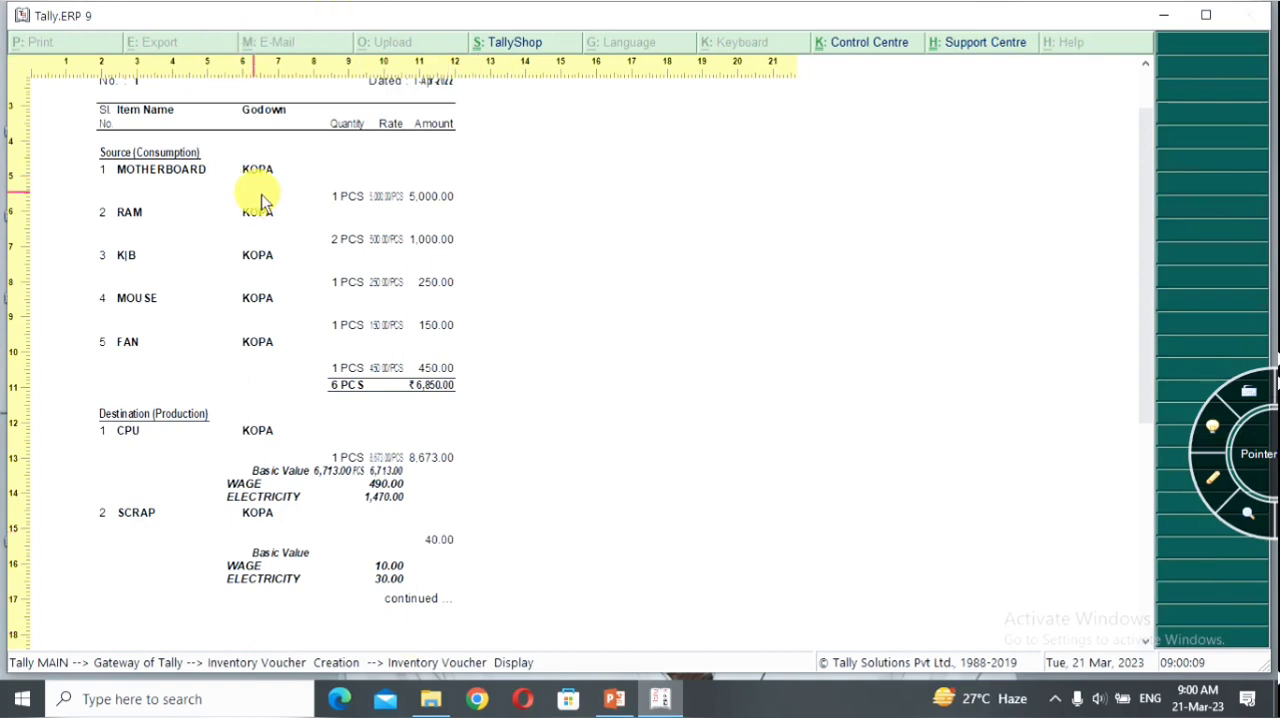
pyautogui.hotkey('alt', 'z')
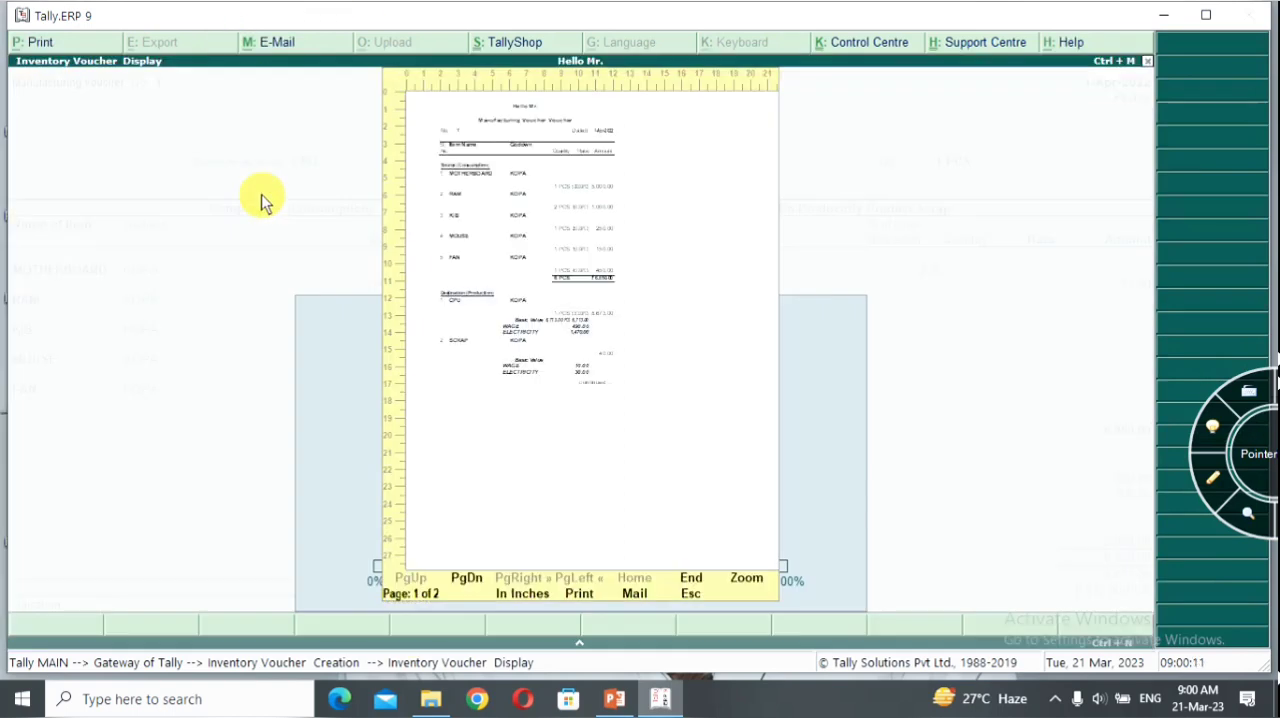
pyautogui.press('Escape')
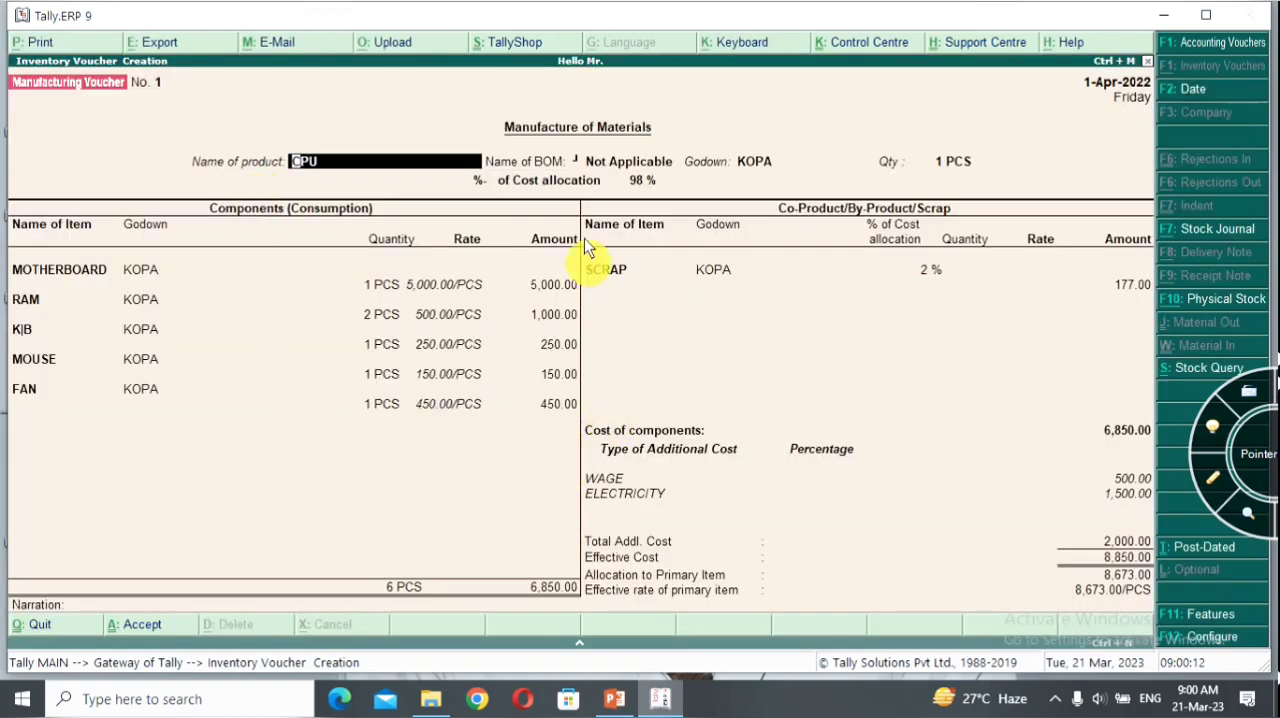